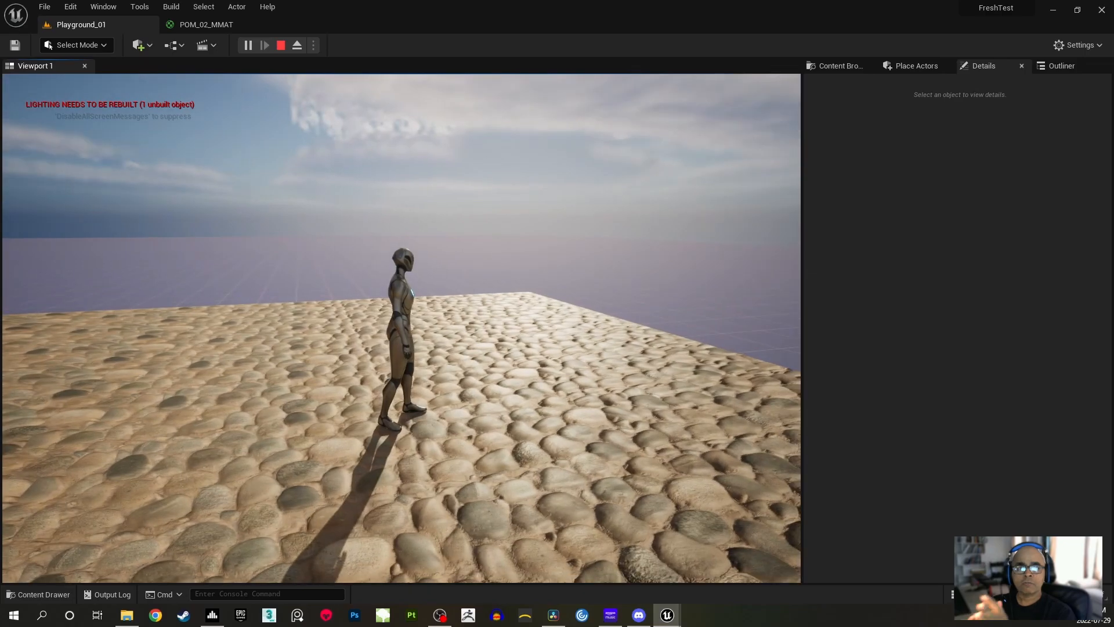
Run the character around the play-in-editor level to examine the depth of the cobblestone ground and the brick wall around the shop window
key(d)
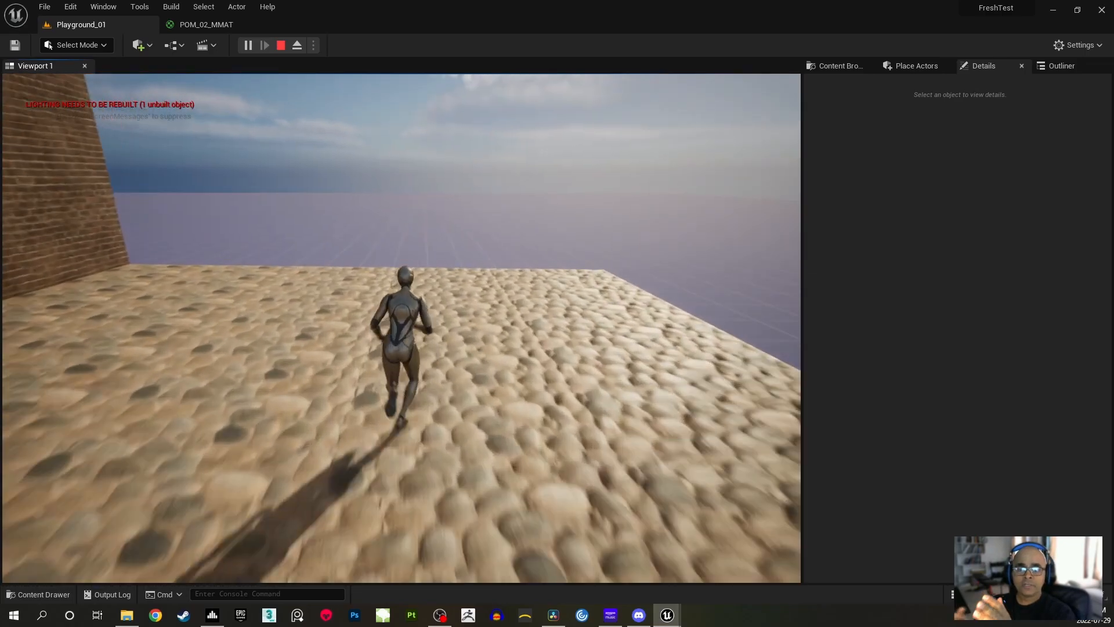
key(a)
key(a)
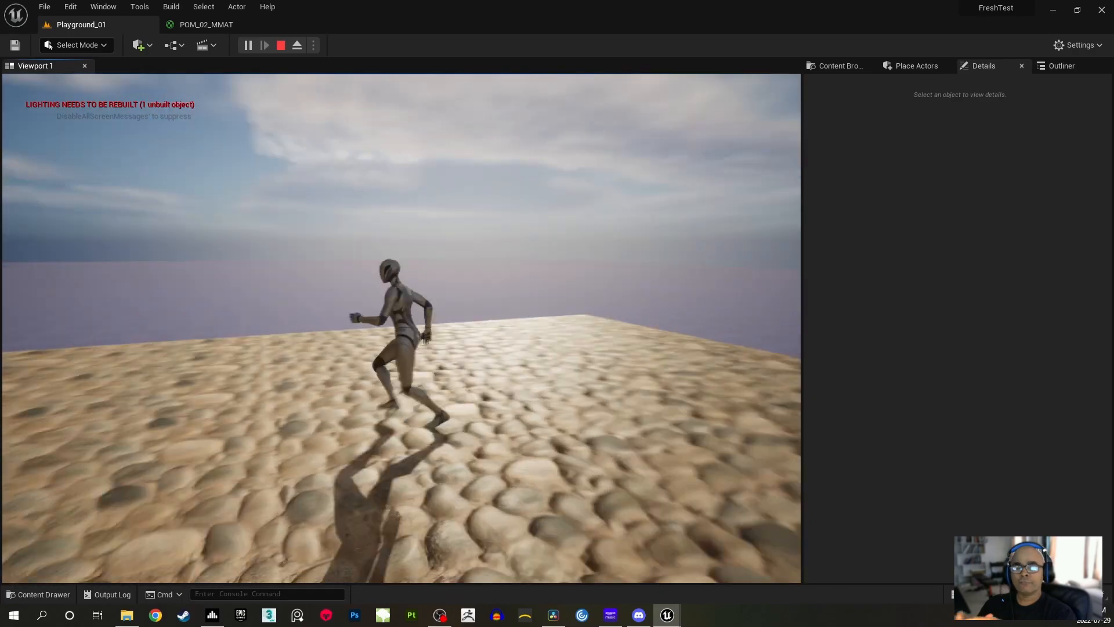
key(a)
key(w)
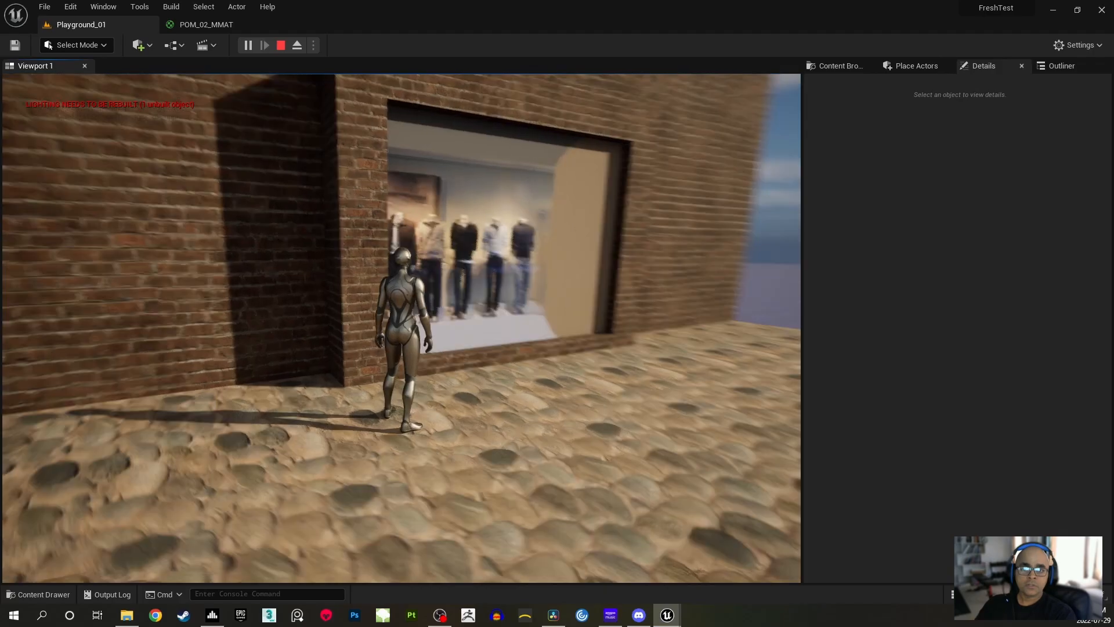
key(d)
key(w)
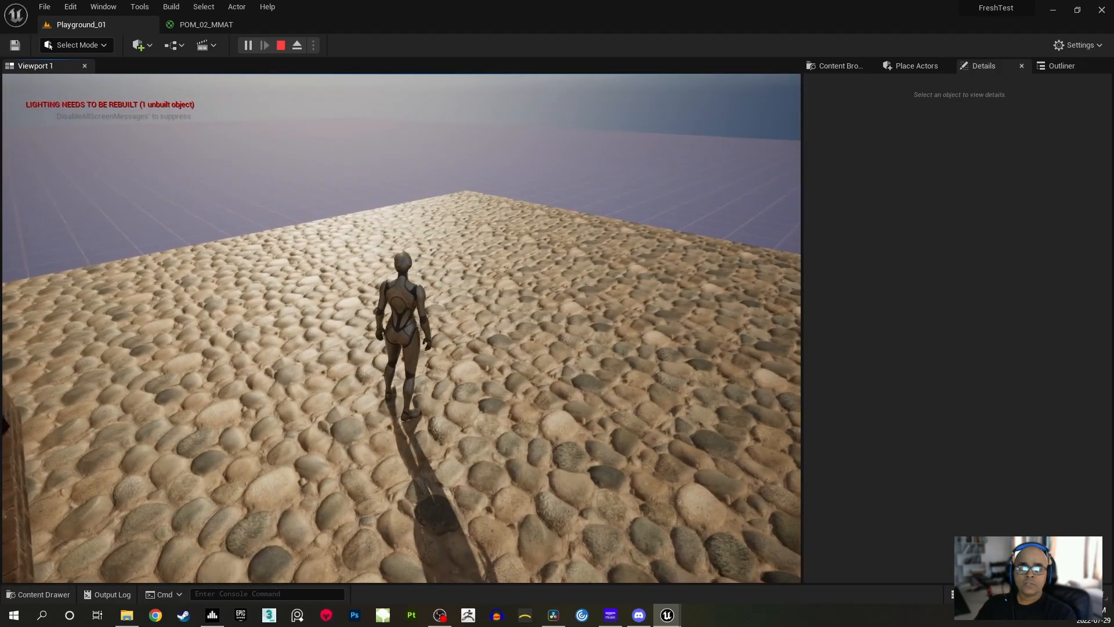
key(d)
key(w)
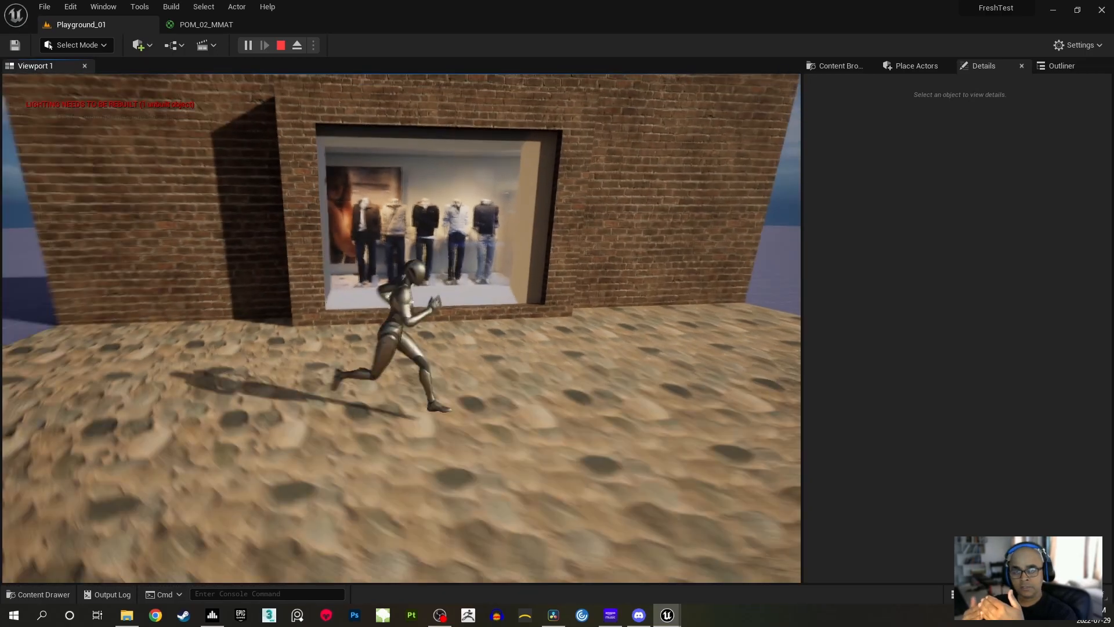
key(d)
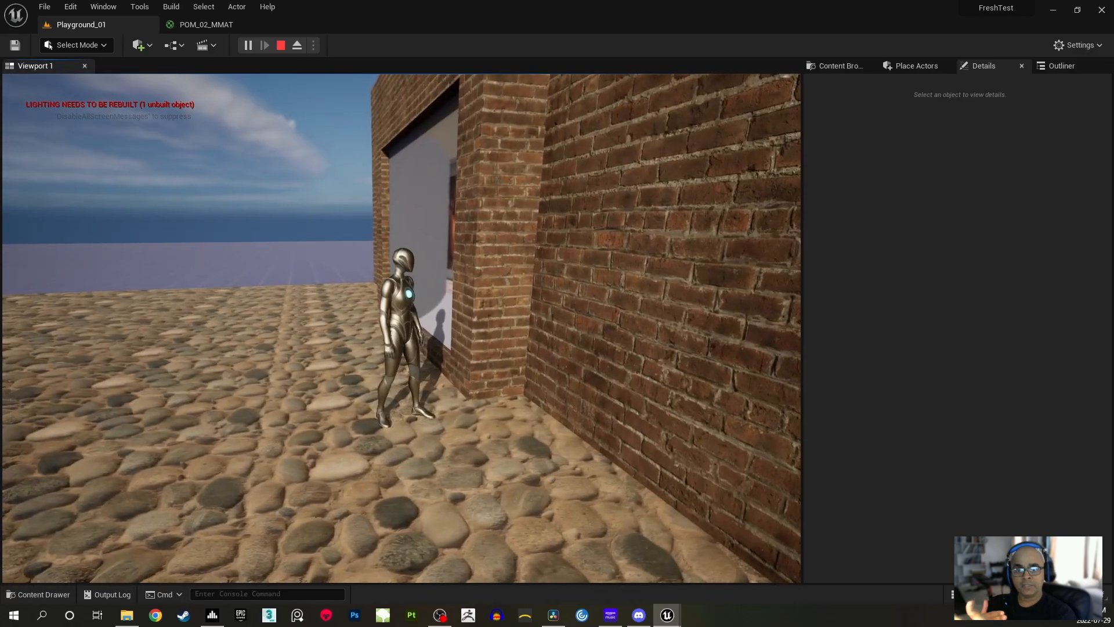
key(a)
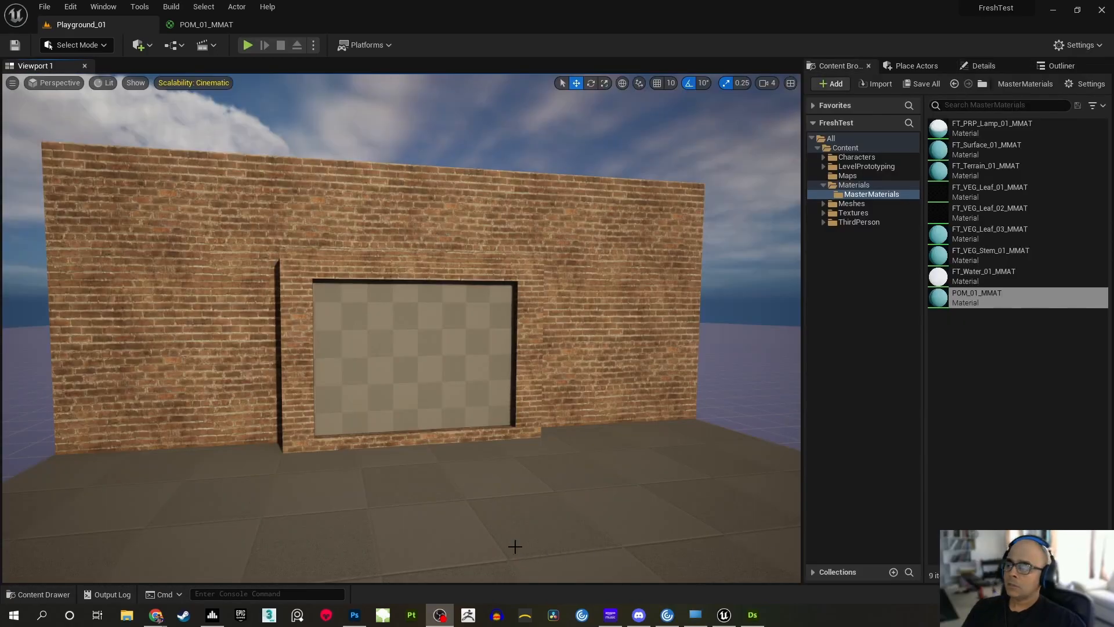
Pull the brick window-frame block away from the wall, return it to its place, and save the level
right_drag(543, 361, 575, 361)
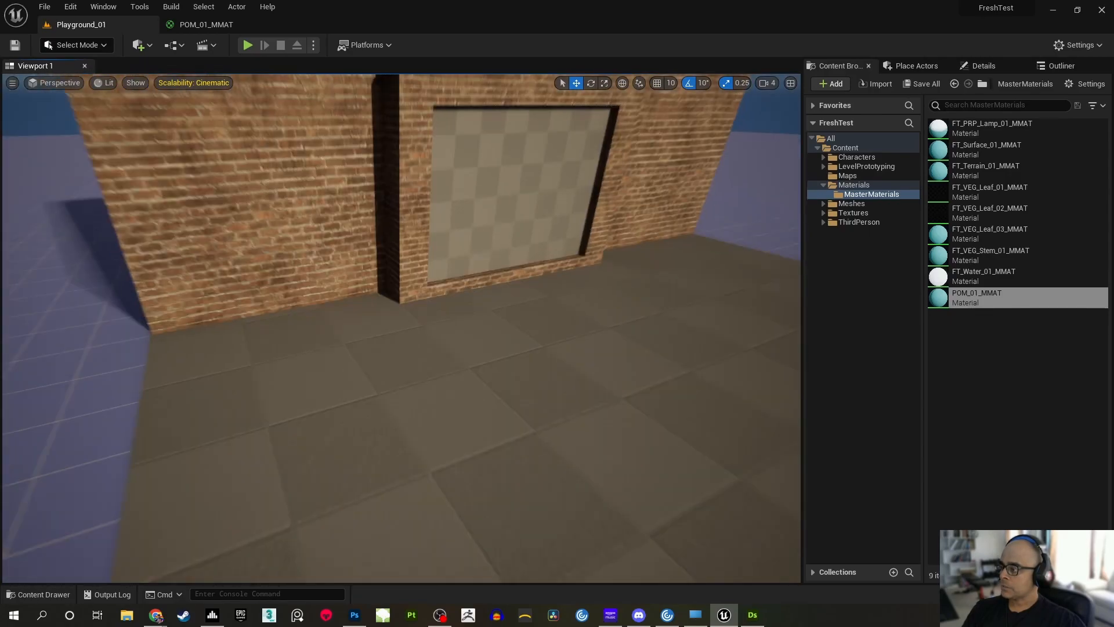
right_drag(520, 346, 493, 319)
mouse_move(578, 384)
right_down()
mouse_move(597, 411)
mouse_move(615, 413)
mouse_move(586, 395)
right_up()
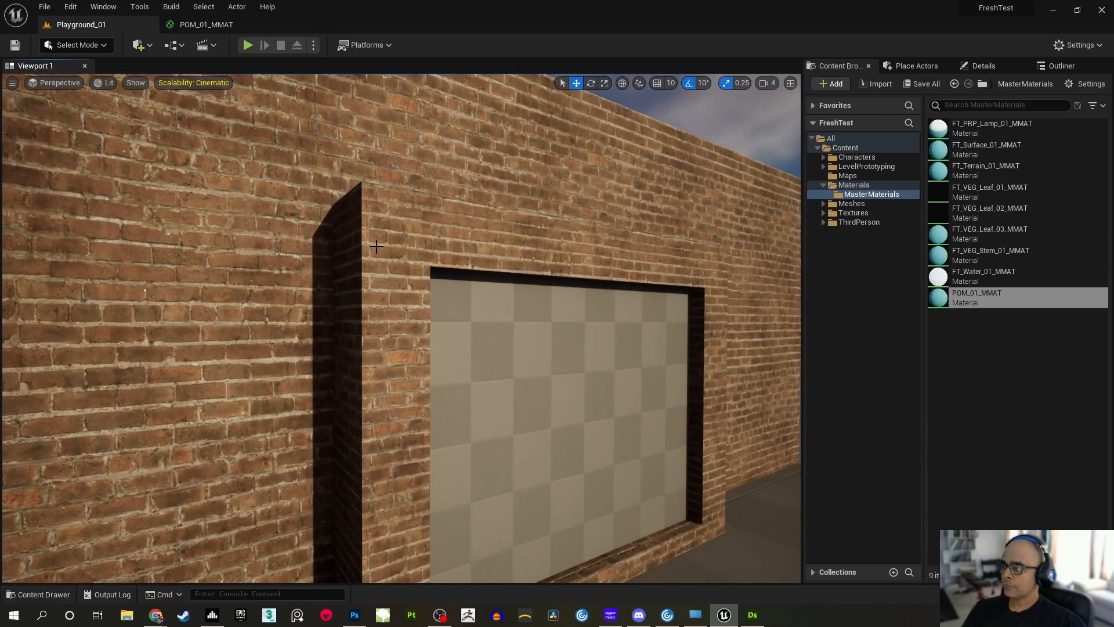
mouse_move(724, 372)
right_down()
mouse_move(690, 361)
mouse_move(726, 377)
right_up()
click(416, 355)
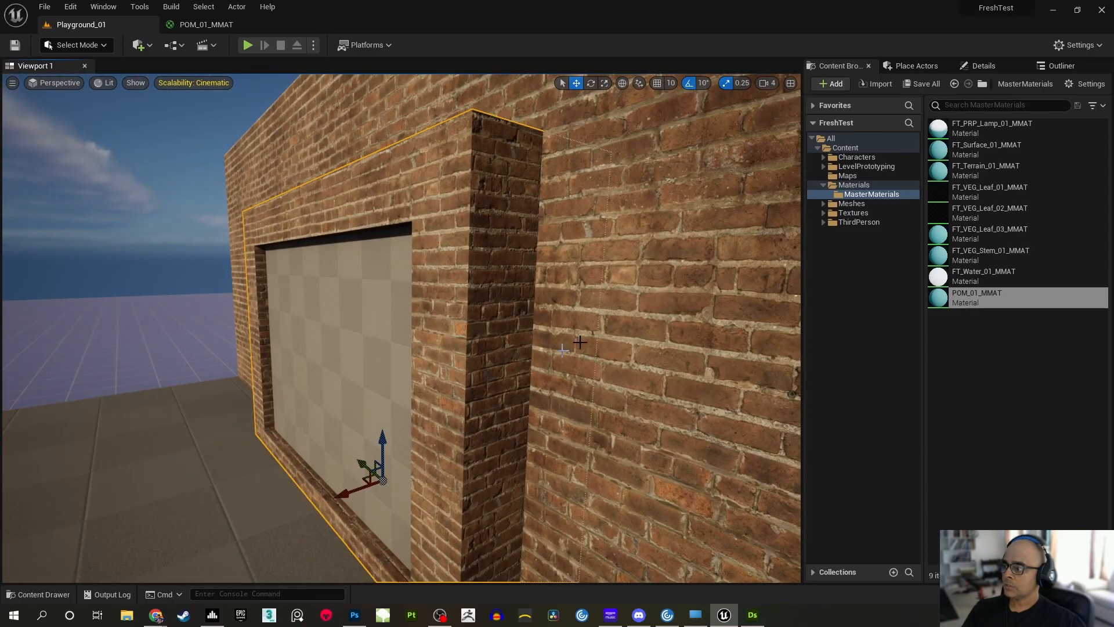
key(f)
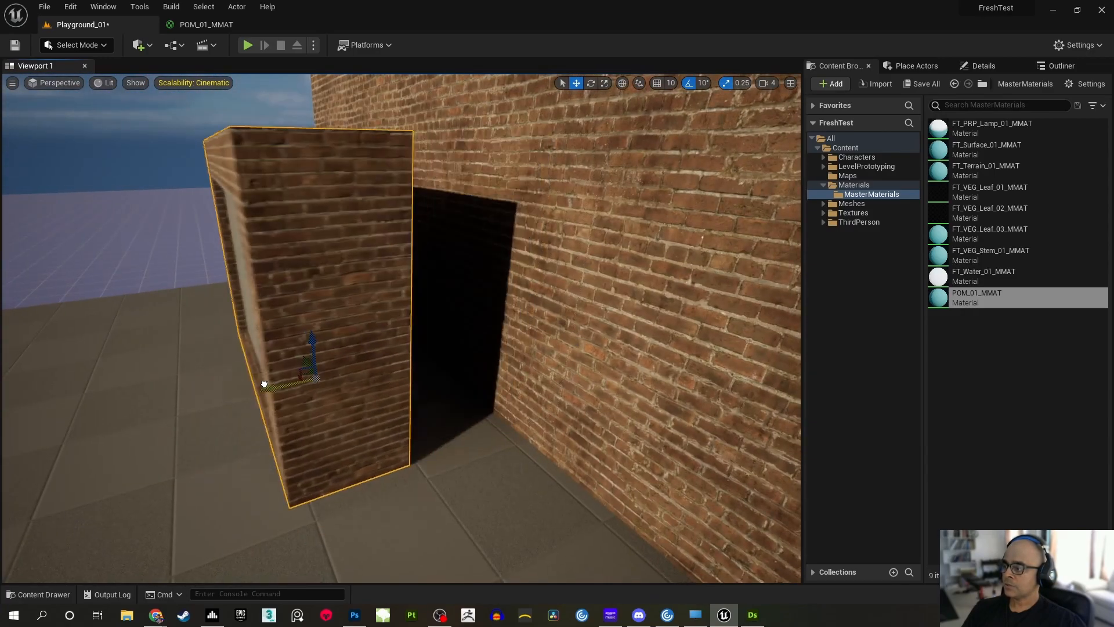
right_drag(416, 356, 528, 350)
right_drag(576, 295, 573, 288)
key(f)
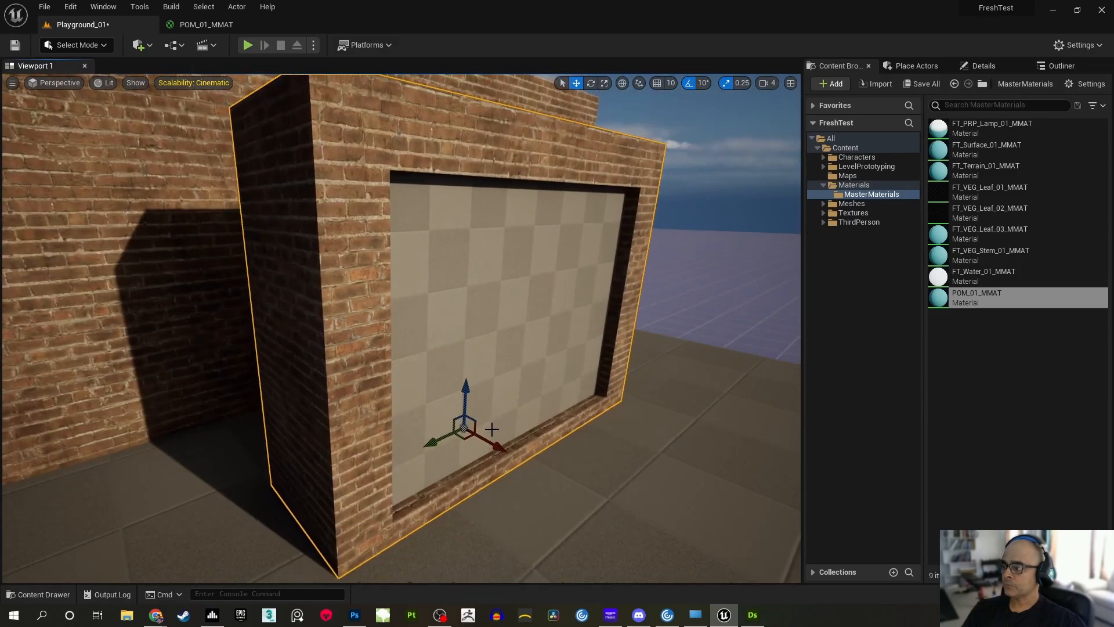
key(ctrl+s)
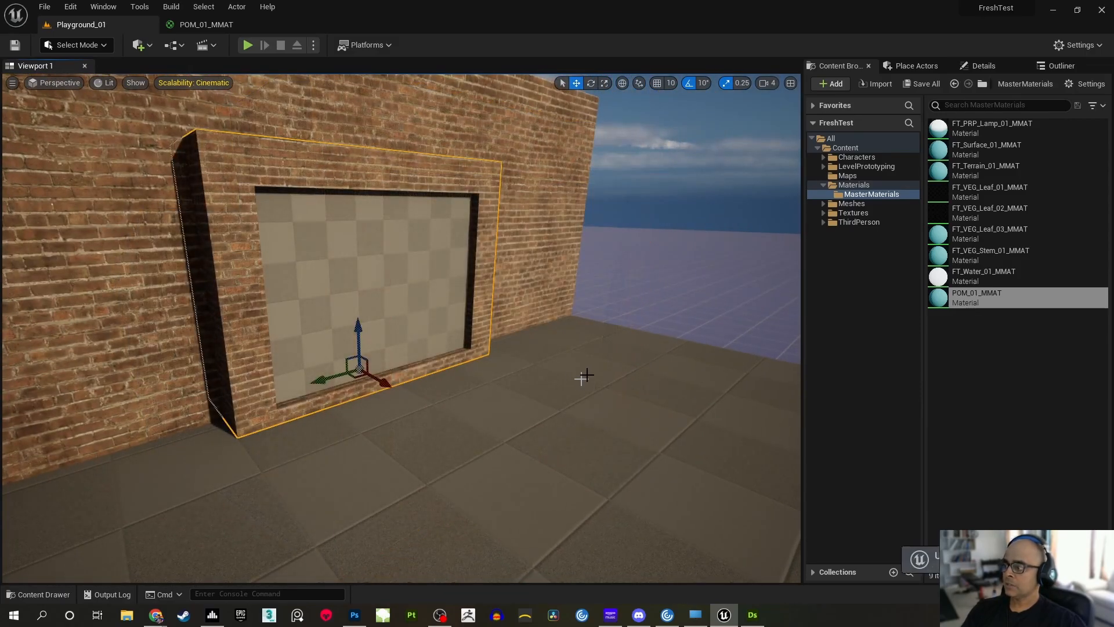
Examine the brick wall and the window recess from several angles and up close without editor gizmos
key(g)
right_drag(586, 346, 562, 318)
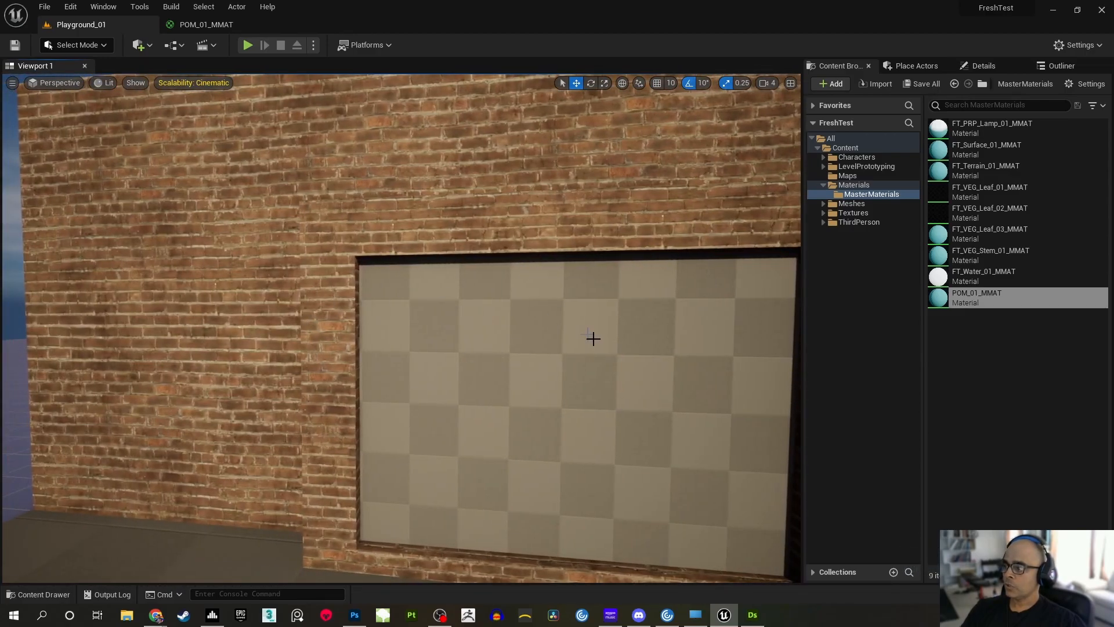
right_drag(562, 361, 621, 442)
right_drag(557, 324, 522, 322)
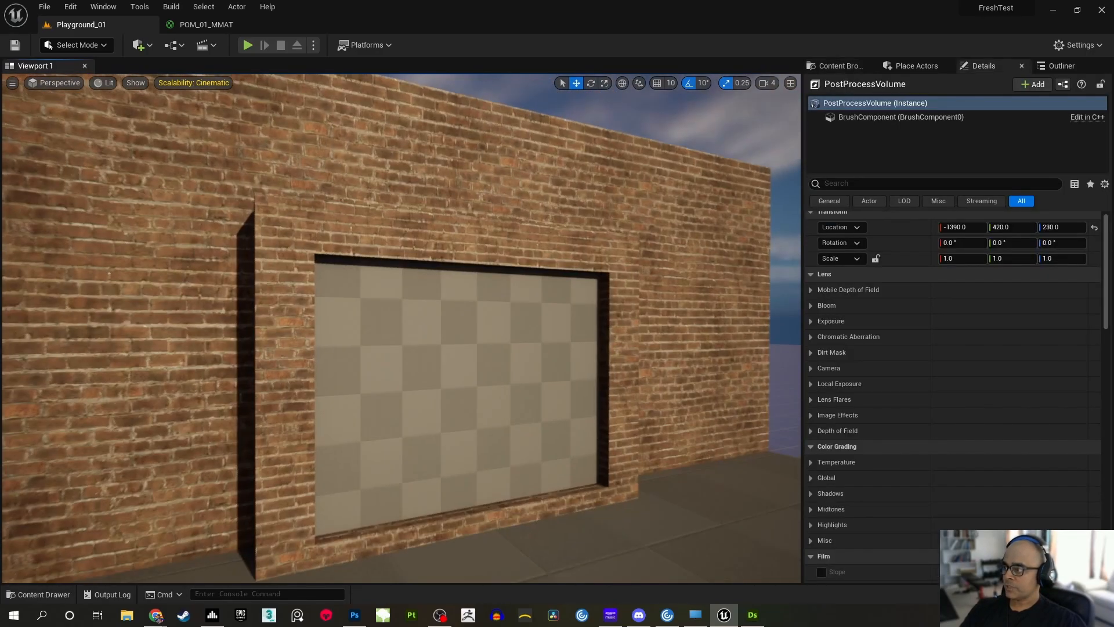
right_drag(400, 328, 526, 287)
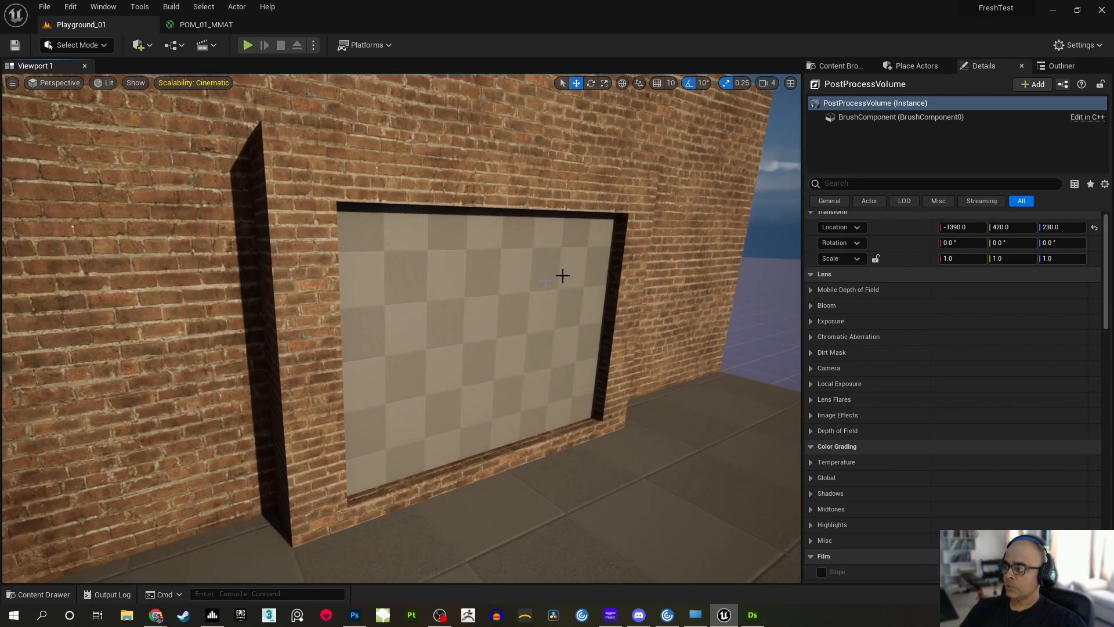
right_drag(587, 234, 612, 241)
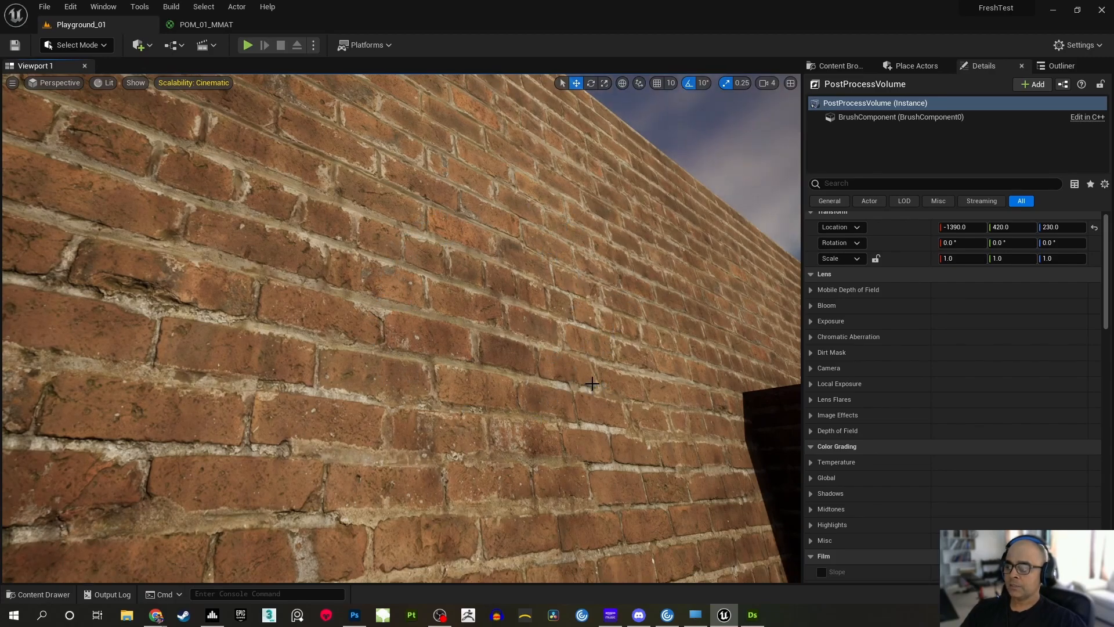
right_drag(646, 295, 672, 297)
right_drag(591, 228, 586, 334)
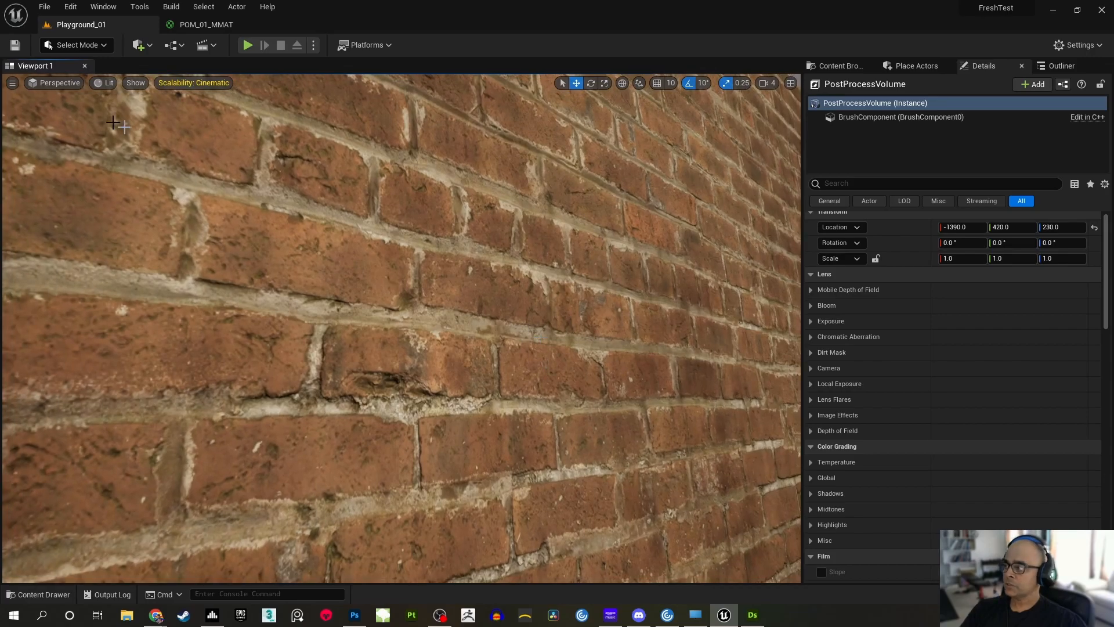
Switch the viewport to the Base Color buffer visualization and inspect the brick wall's albedo
click(137, 84)
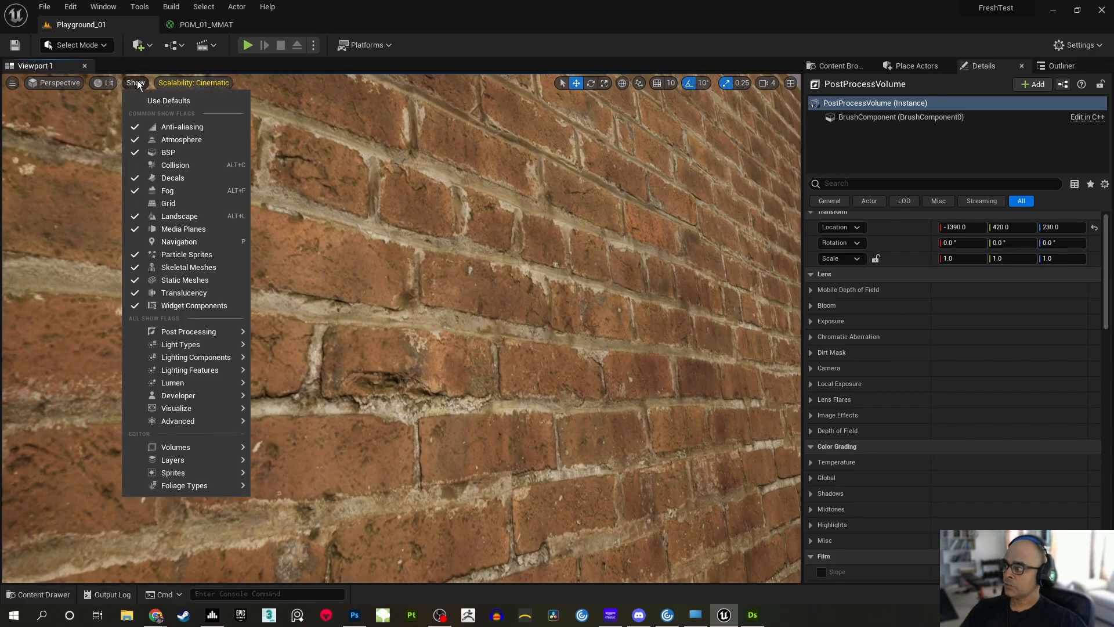
mouse_move(196, 370)
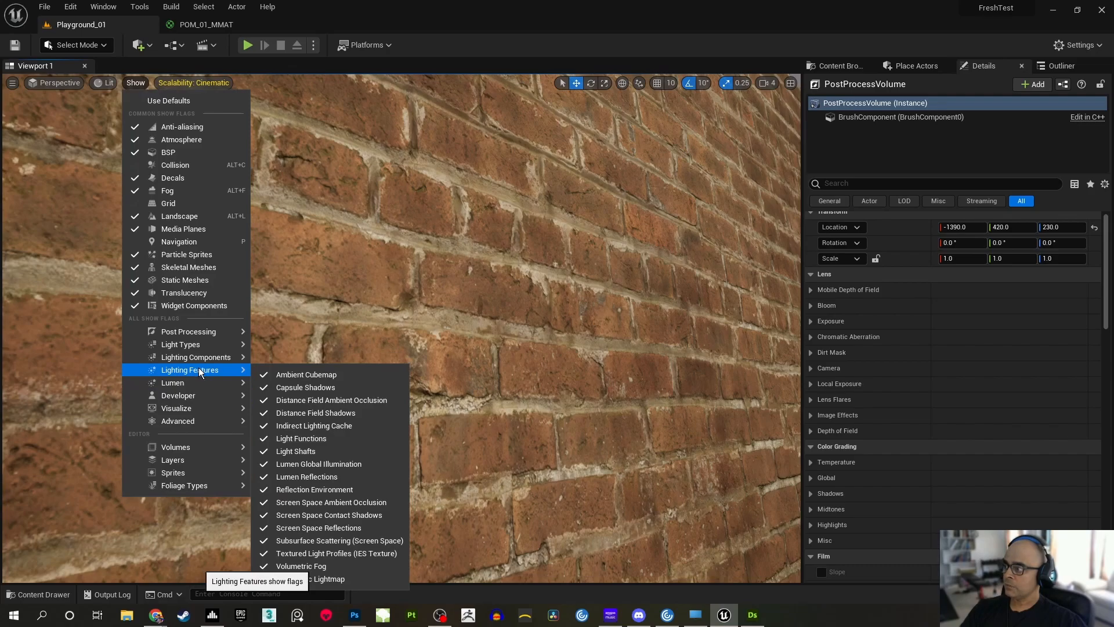
click(106, 84)
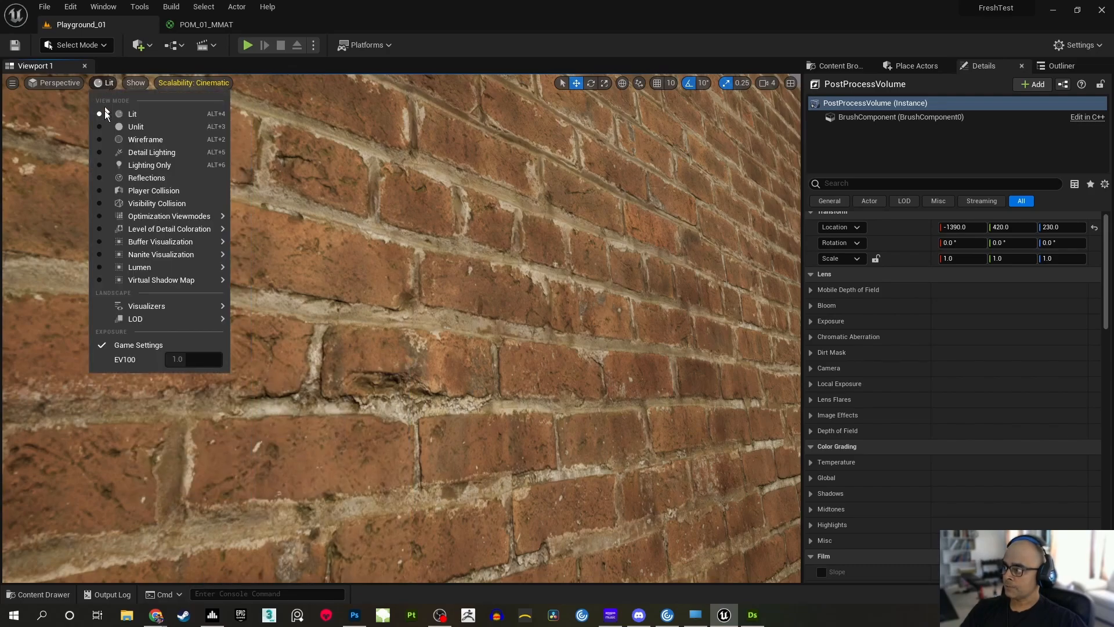
mouse_move(149, 273)
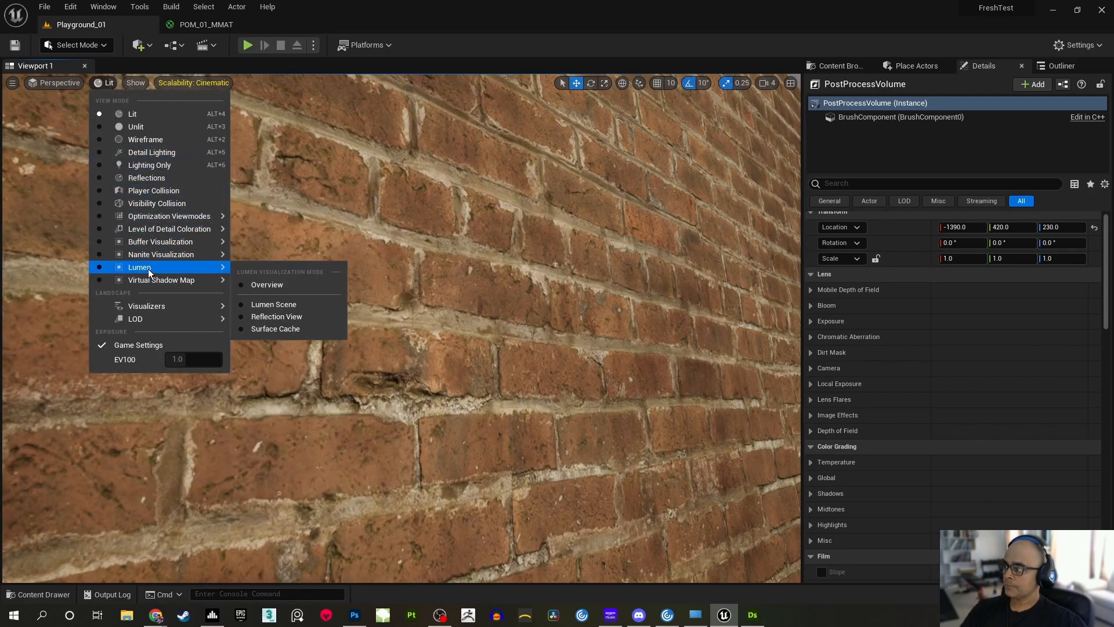
mouse_move(180, 232)
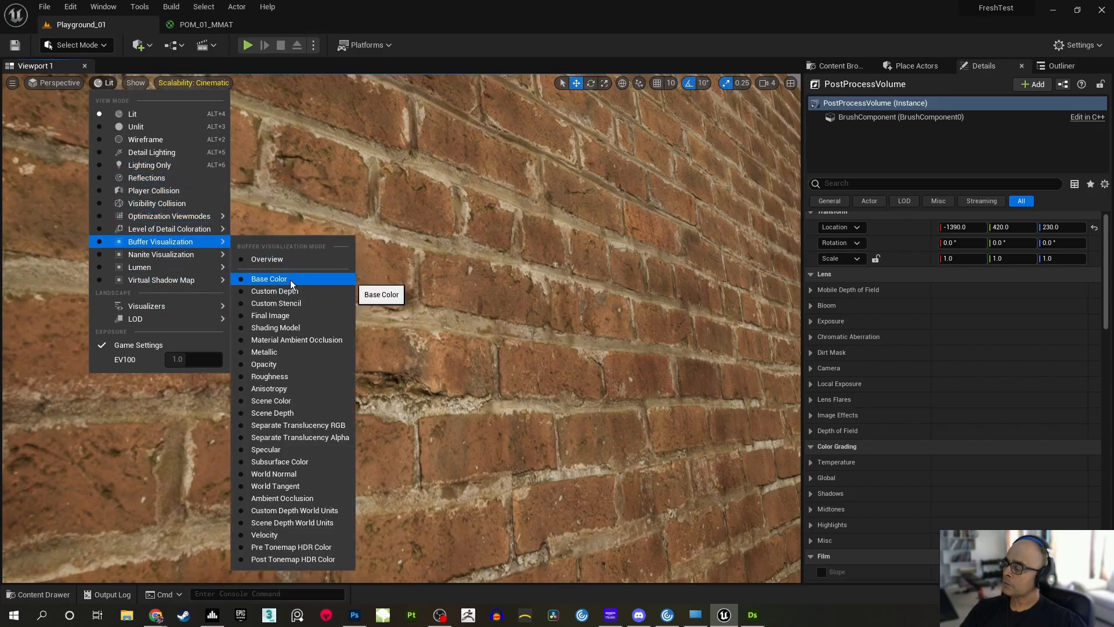
click(291, 279)
right_drag(604, 390, 625, 334)
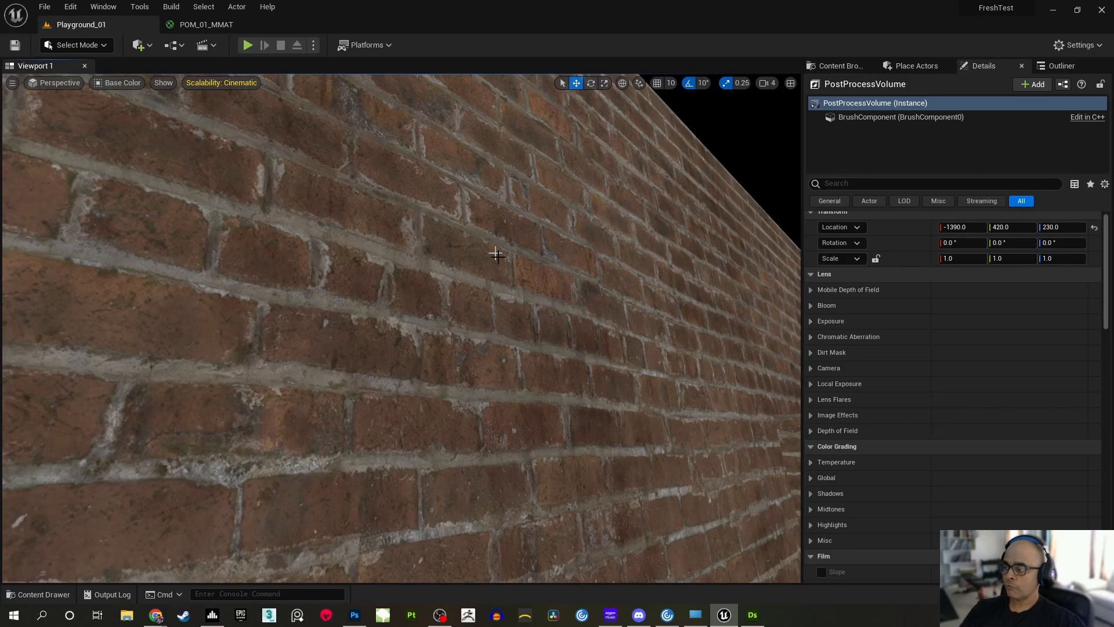
Switch the viewport to the World Normal buffer visualization and inspect the normals of the brick wall
click(126, 82)
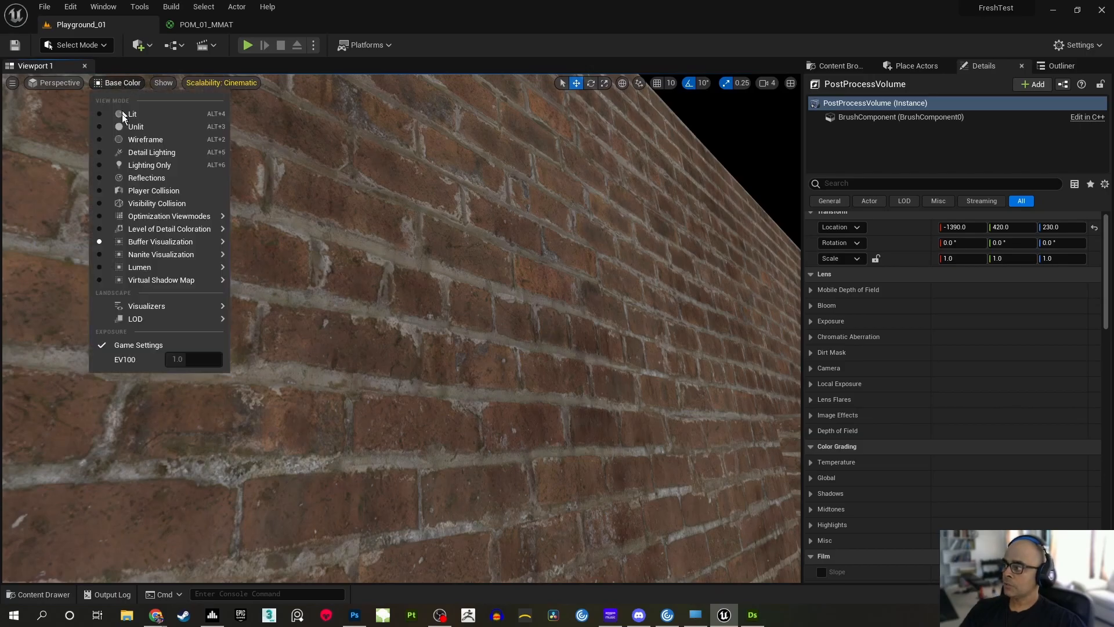
mouse_move(180, 243)
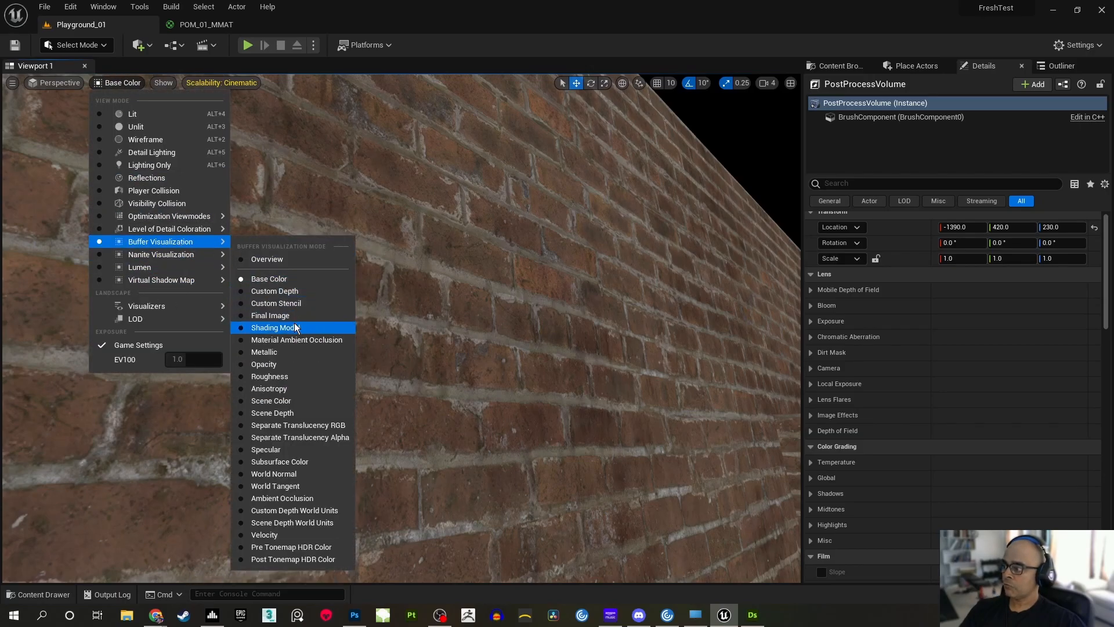
click(298, 474)
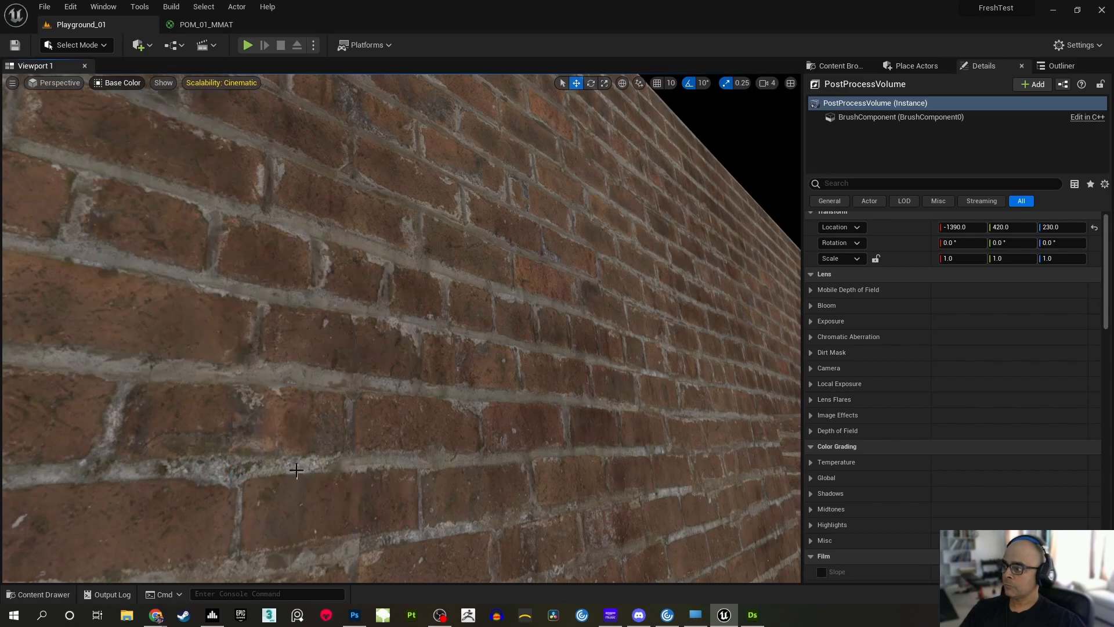
right_drag(624, 363, 589, 329)
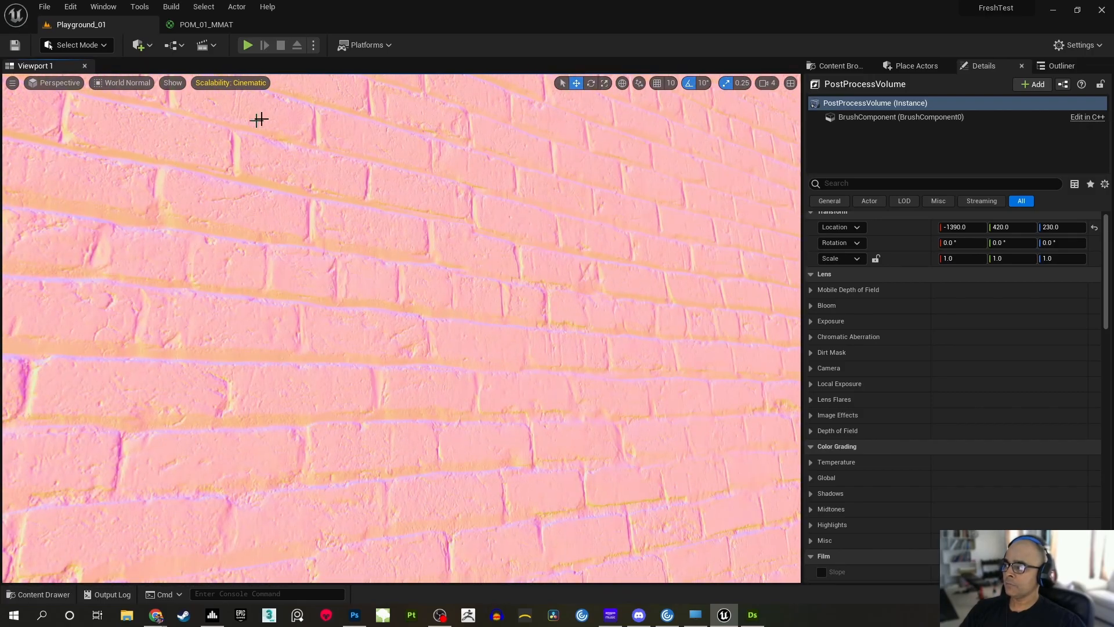
Return the viewport to the Lit view mode and frame the brick wall beside the protruding window block
click(132, 81)
click(123, 110)
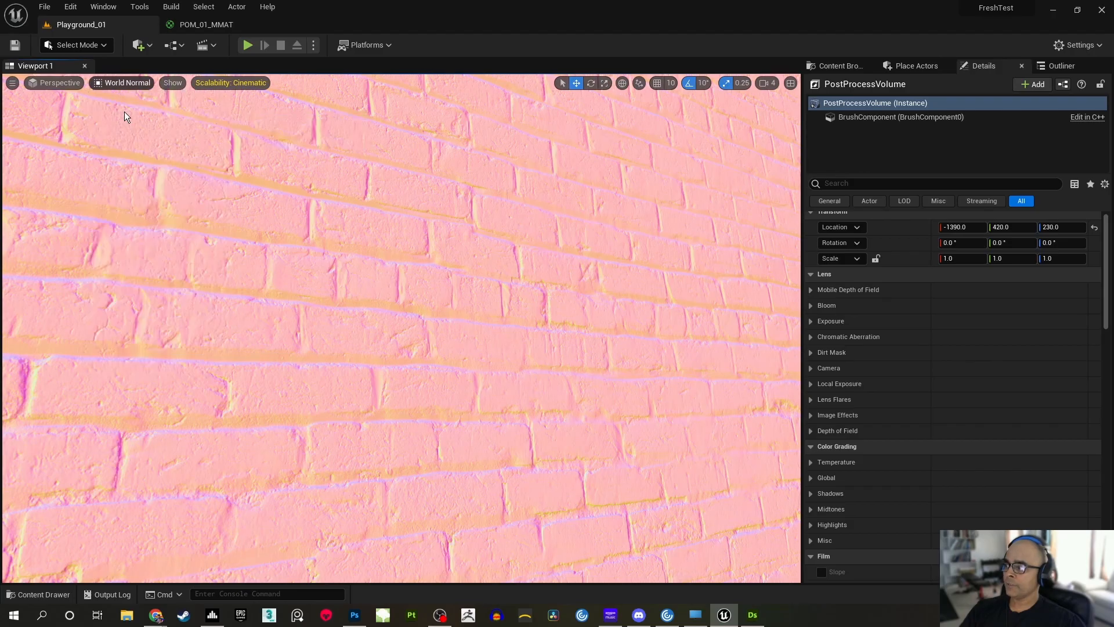
mouse_move(443, 249)
right_down()
mouse_move(360, 240)
mouse_move(464, 232)
mouse_move(449, 229)
mouse_move(493, 267)
mouse_move(526, 269)
mouse_move(546, 296)
mouse_move(552, 256)
mouse_move(571, 246)
mouse_move(444, 252)
right_up()
mouse_move(573, 303)
right_down()
mouse_move(583, 314)
mouse_move(563, 308)
mouse_move(573, 303)
right_up()
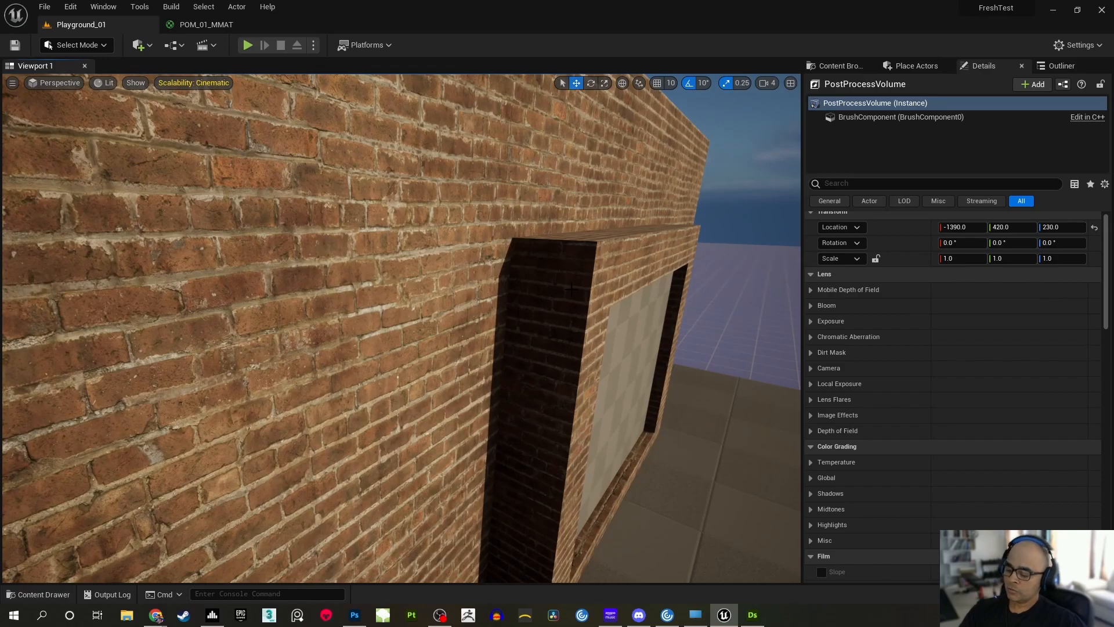
Rotate the directional light so it illuminates the shadowed side of the window block and rakes across the brick wall
key(ctrl+l)
key(ctrl+l)
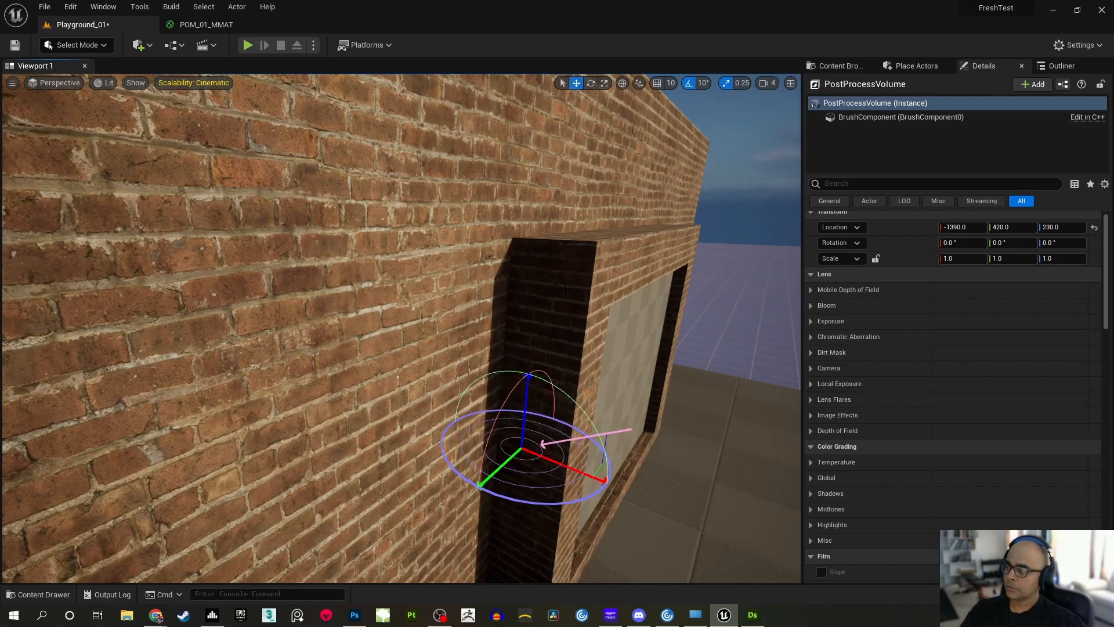
key(ctrl+l)
key(ctrl+l)
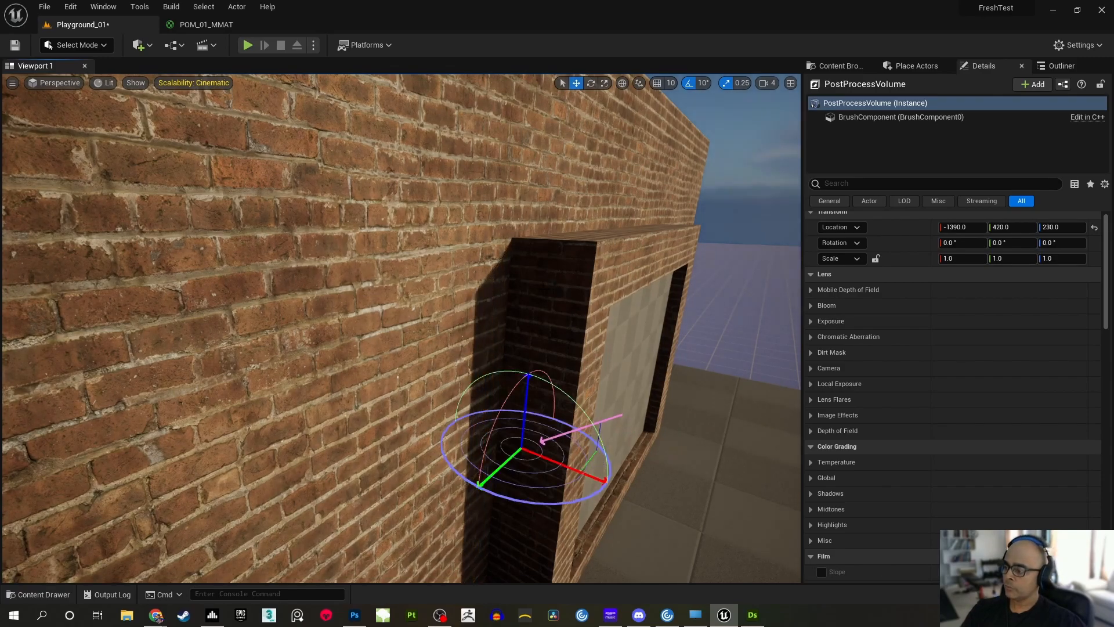
key(ctrl+l)
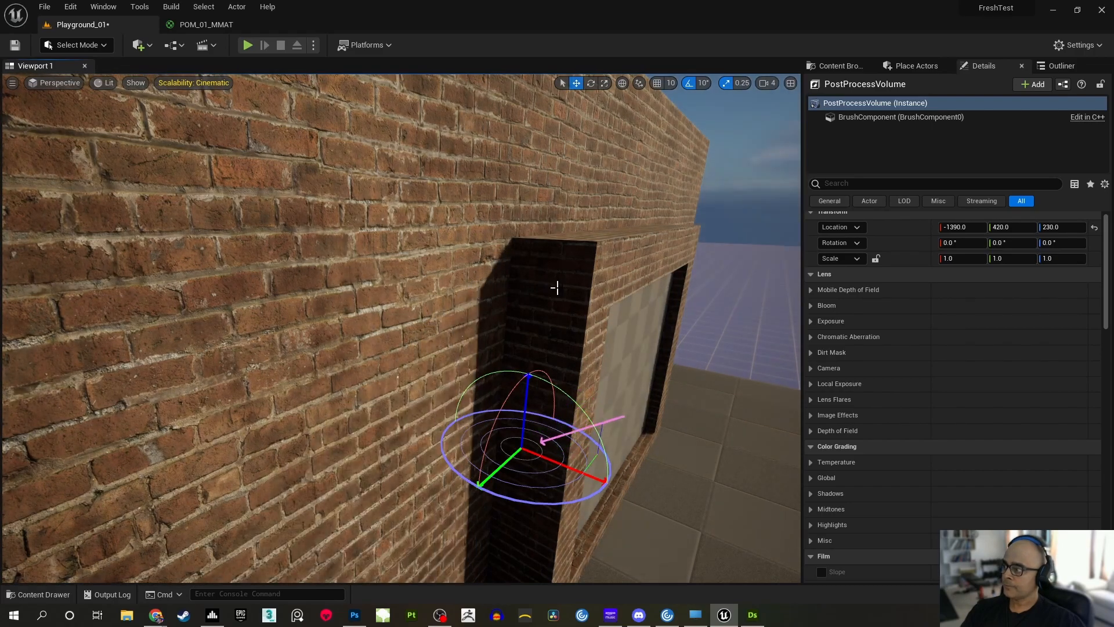
key(ctrl+l)
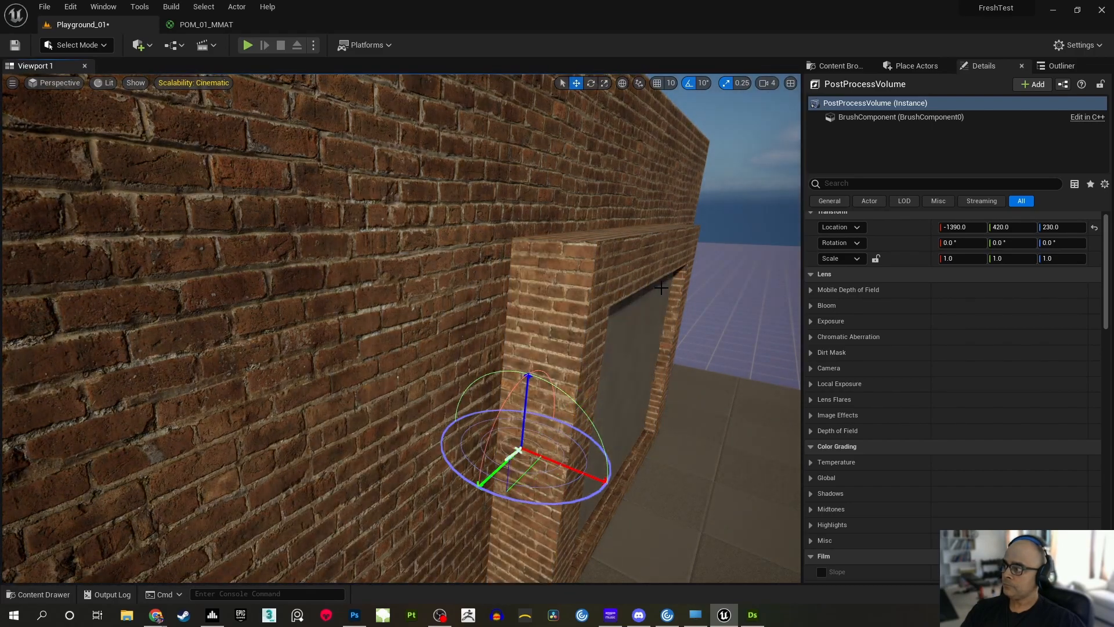
Sweep the directional light through several angles and settle it so it shines onto the brick wall beside the window block
key(ctrl+l)
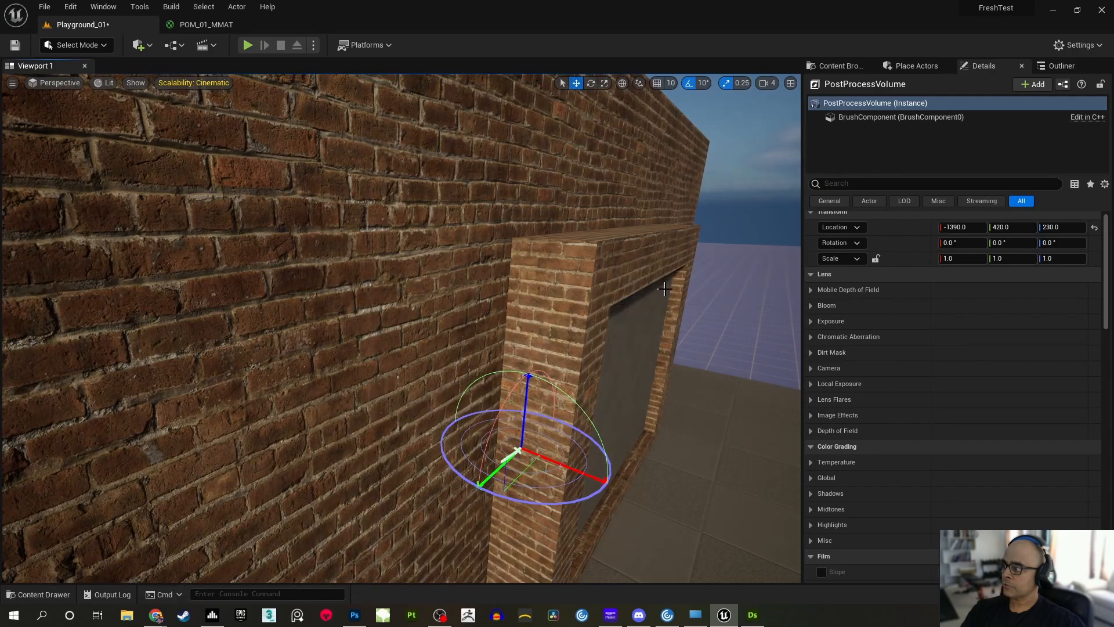
key(ctrl+l)
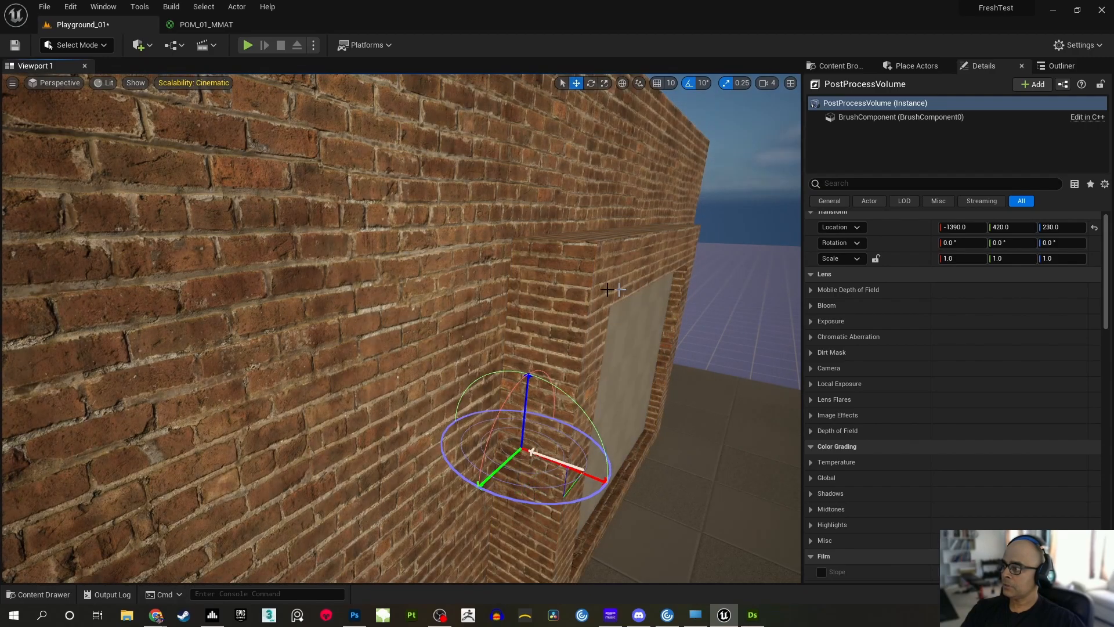
key(ctrl+l)
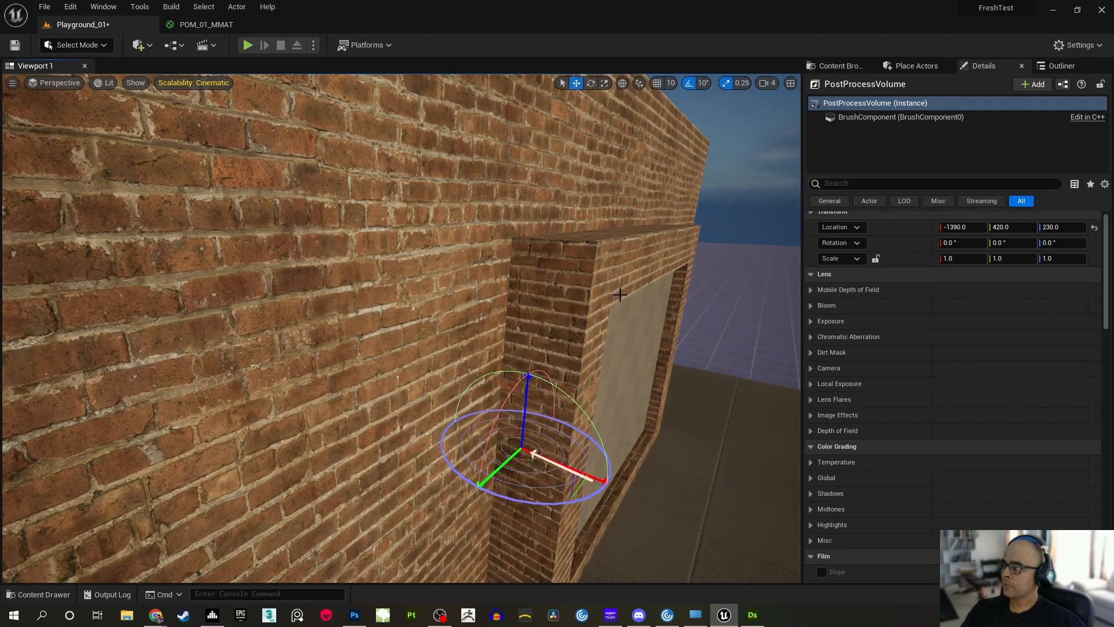
key(ctrl+l)
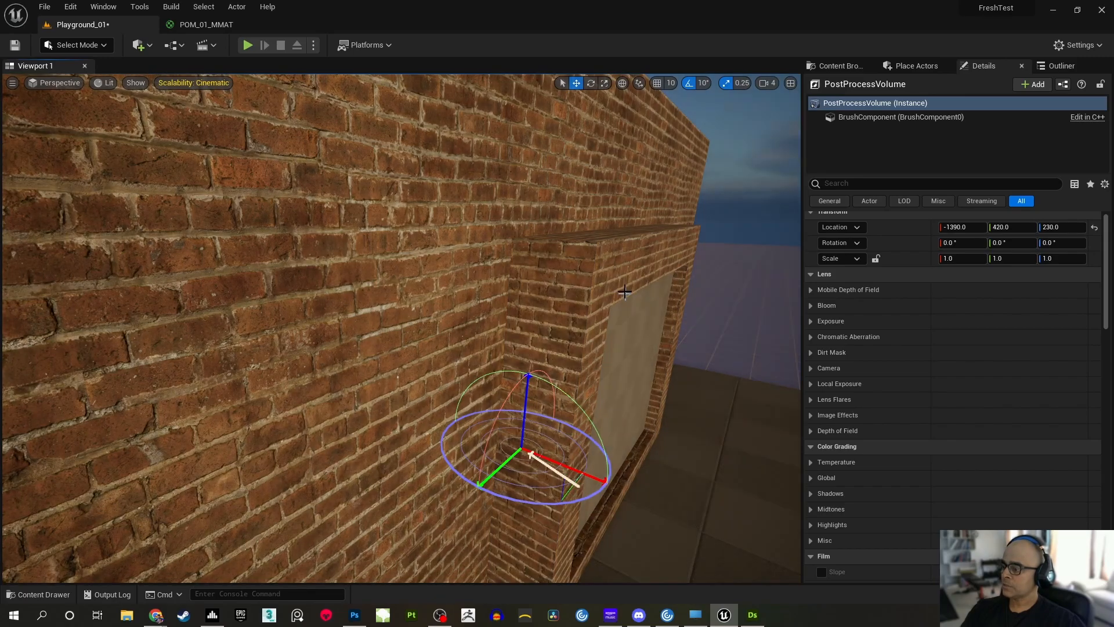
key(ctrl+l)
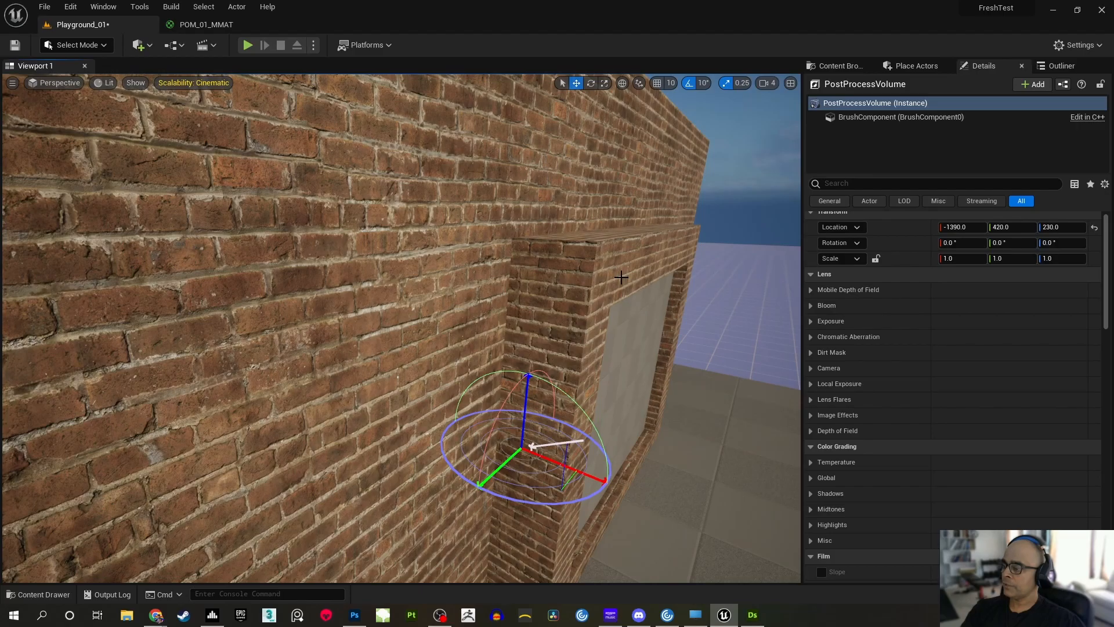
Move around the brick wall and inspect the depth effect on its shadowed side
right_drag(580, 278, 493, 267)
right_drag(373, 268, 325, 243)
right_drag(511, 246, 740, 267)
right_drag(400, 327, 465, 279)
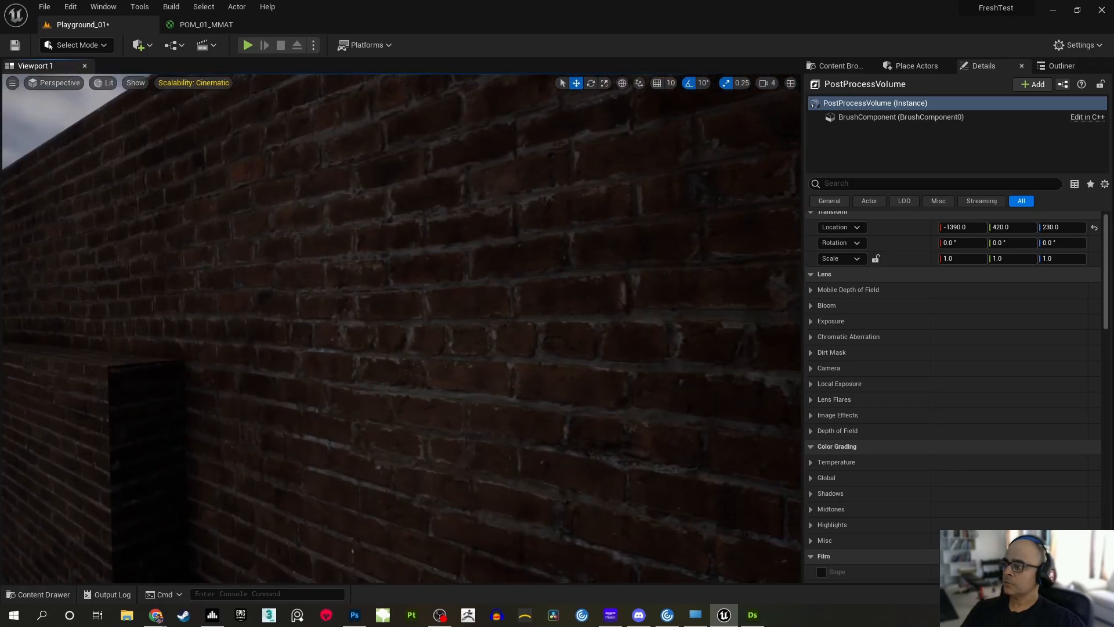
right_drag(400, 328, 415, 296)
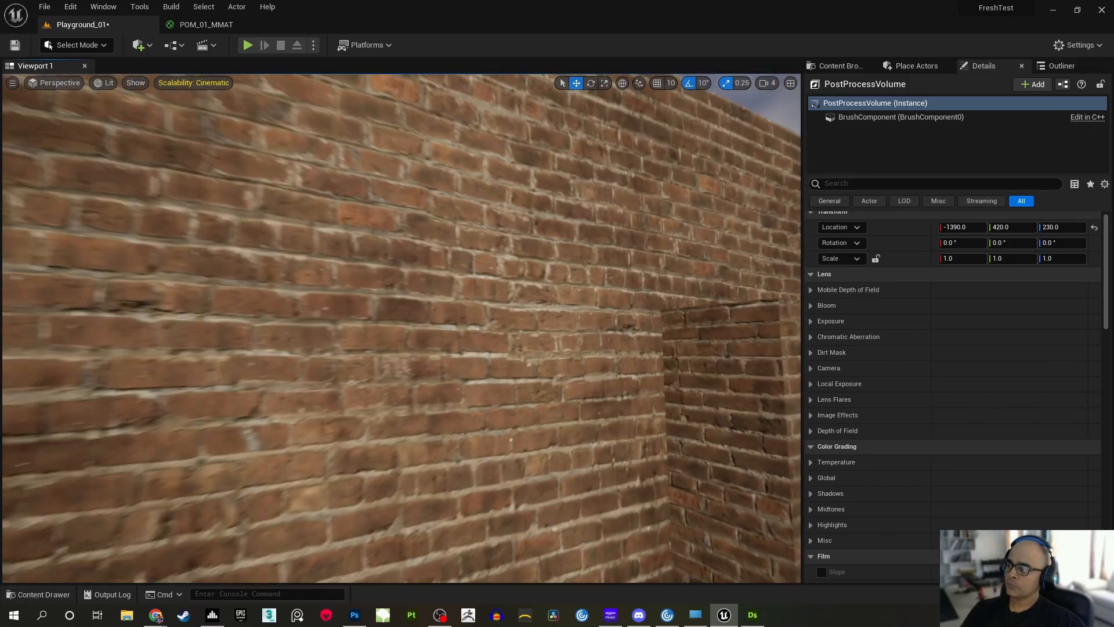
Inspect the wall's thin edge and the sunlit bricks and mortar beside the window block at close range
key(w)
right_drag(400, 328, 418, 330)
key(s)
key(w)
key(s)
key(w)
key(w)
right_drag(697, 308, 696, 308)
key(s)
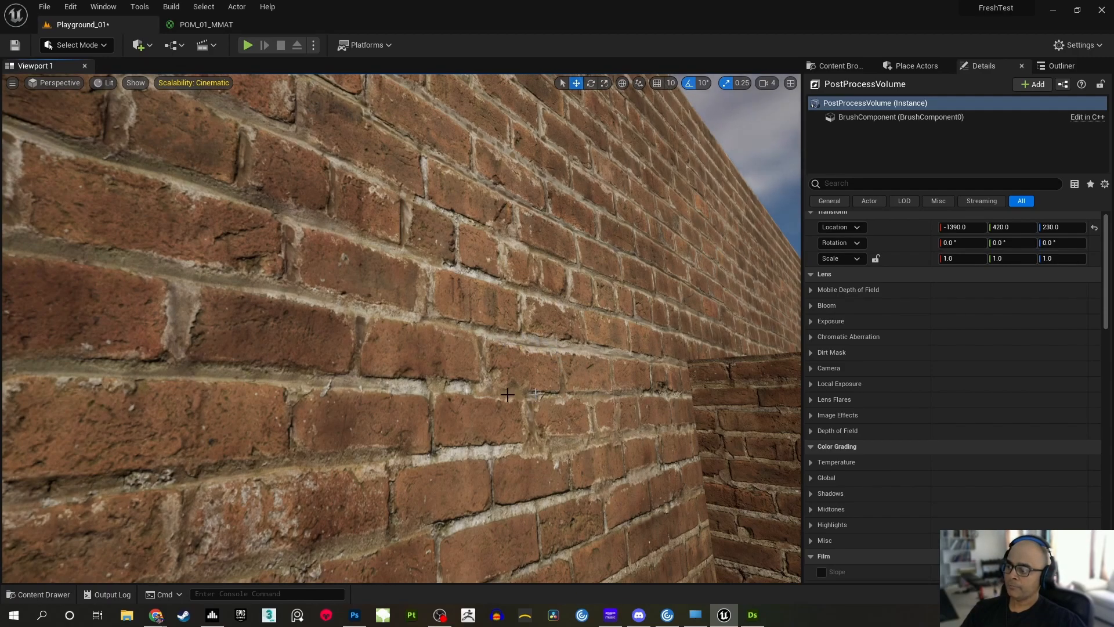
right_drag(534, 378, 534, 379)
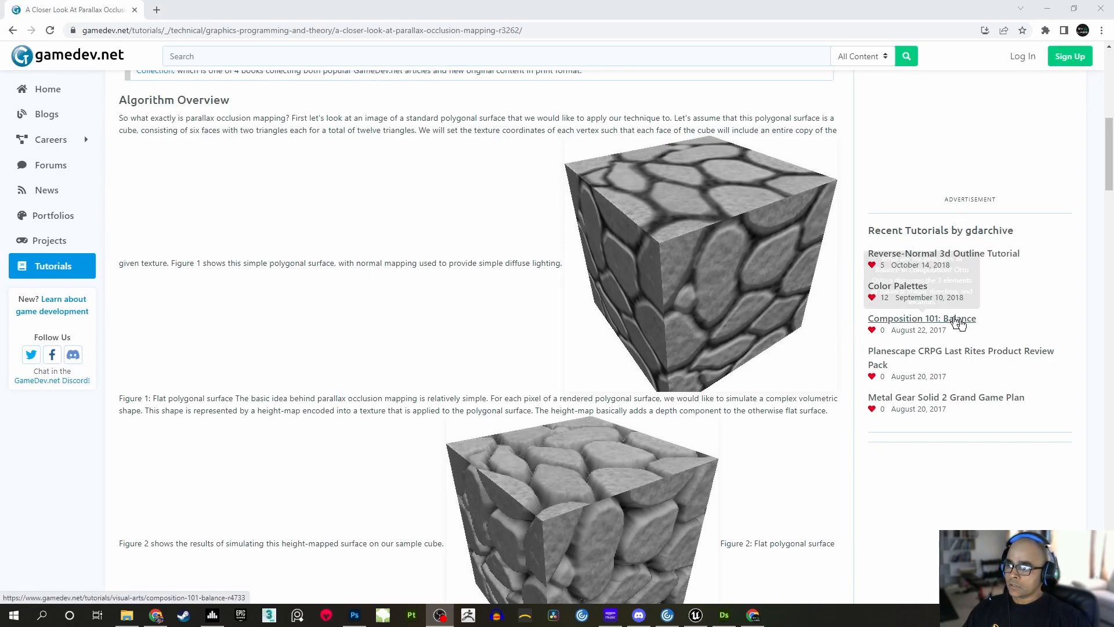
In the web browser, review the introduction and Algorithm Overview of the gamedev.net article "A Closer Look At Parallax Occlusion Mapping"
scroll(850, 462, up, 9)
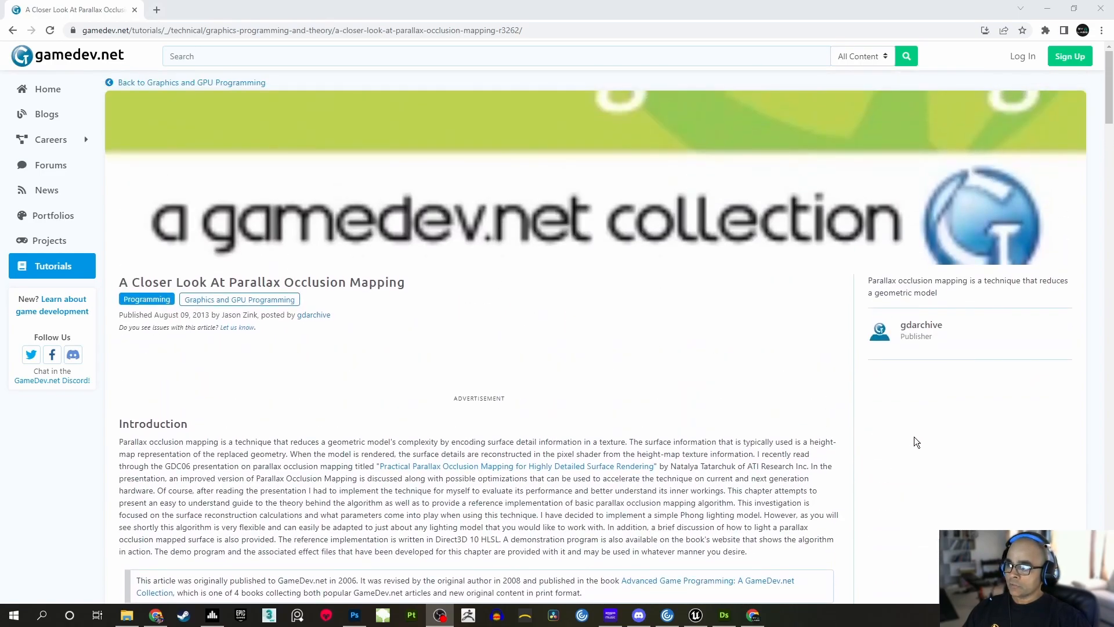
scroll(806, 398, down, 5)
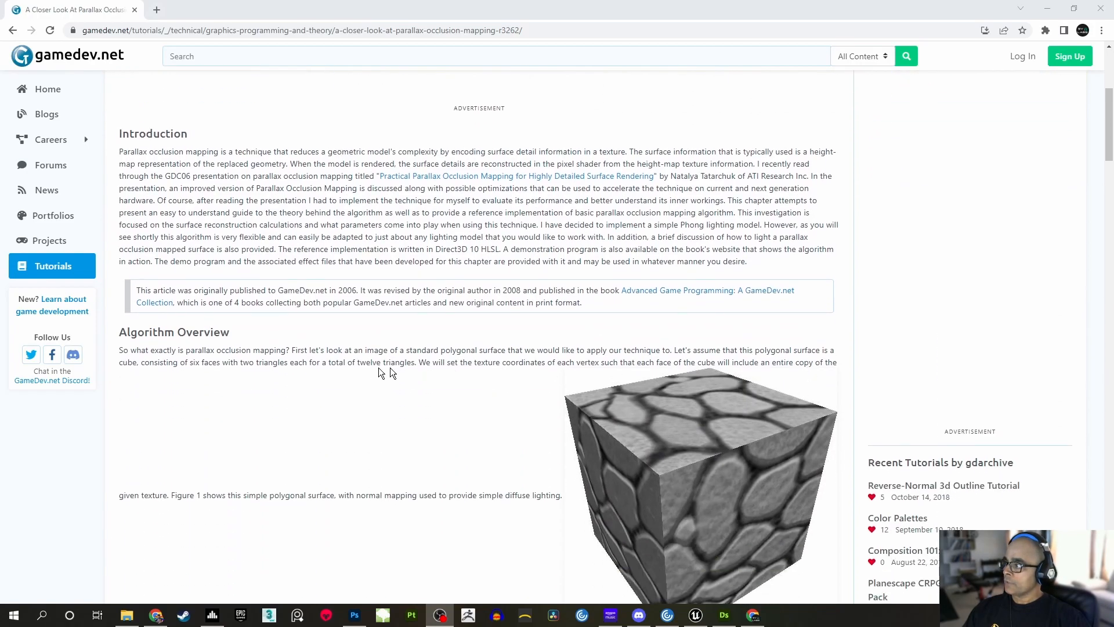
scroll(372, 373, down, 1)
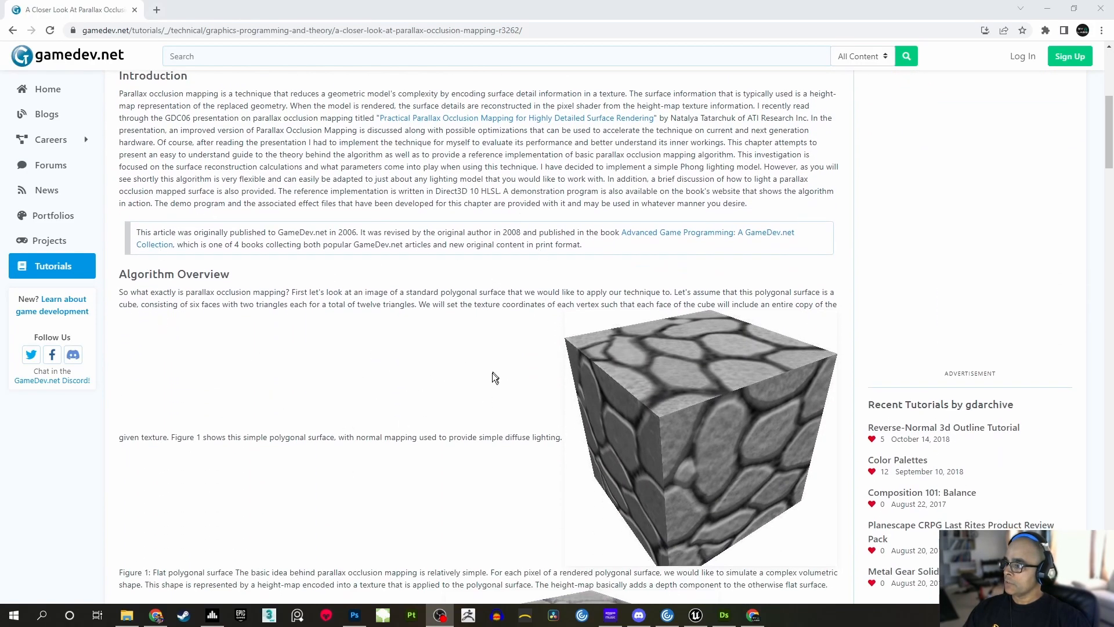
scroll(753, 397, down, 2)
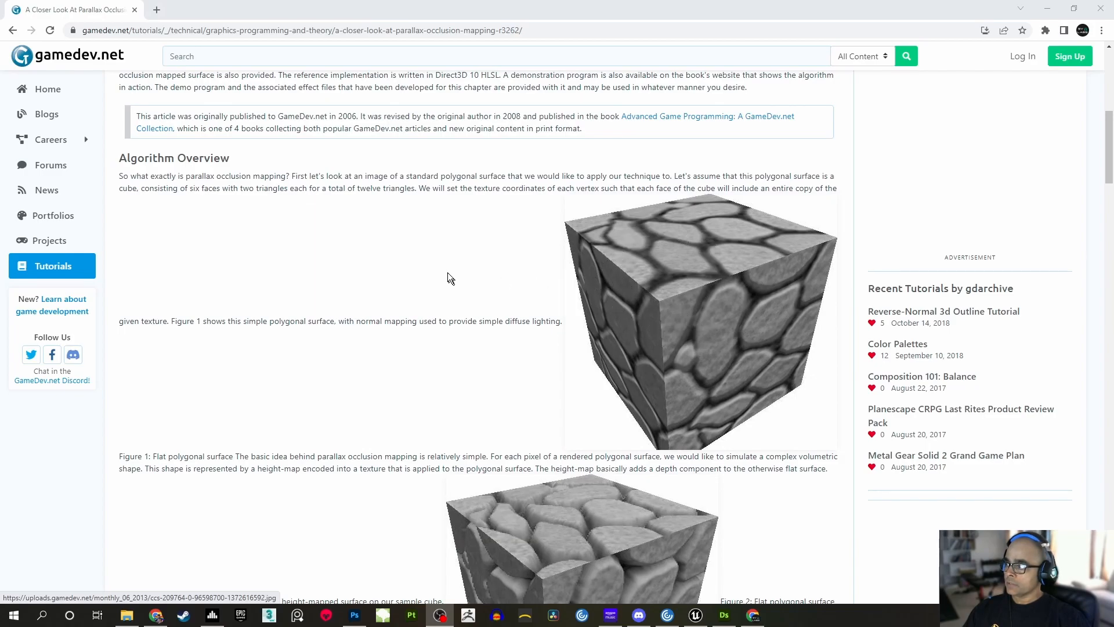
scroll(667, 303, down, 1)
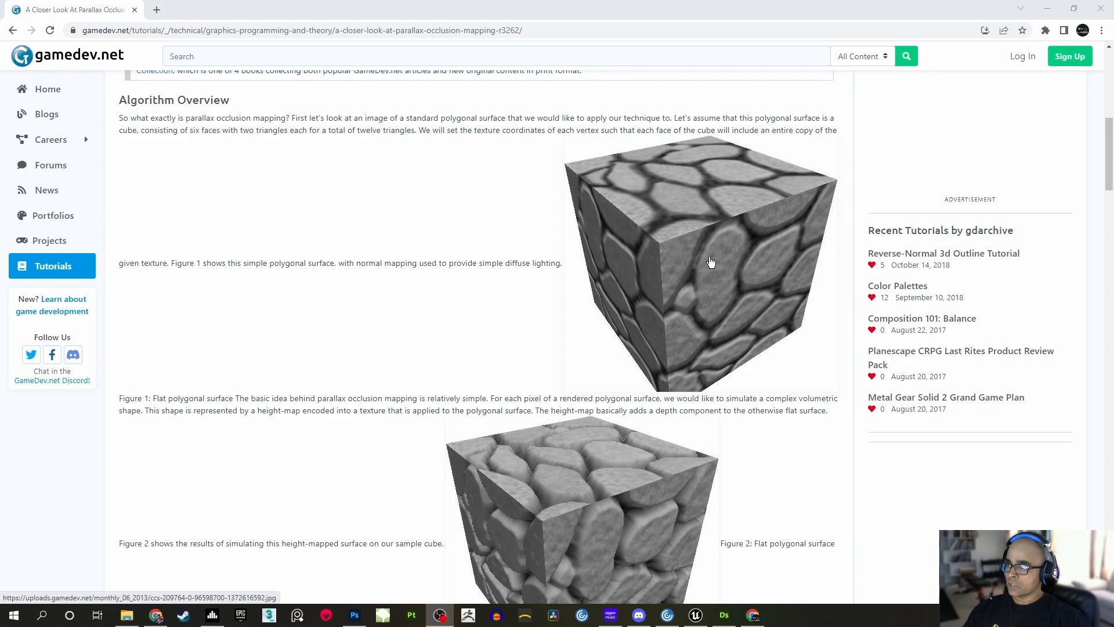
scroll(711, 263, down, 3)
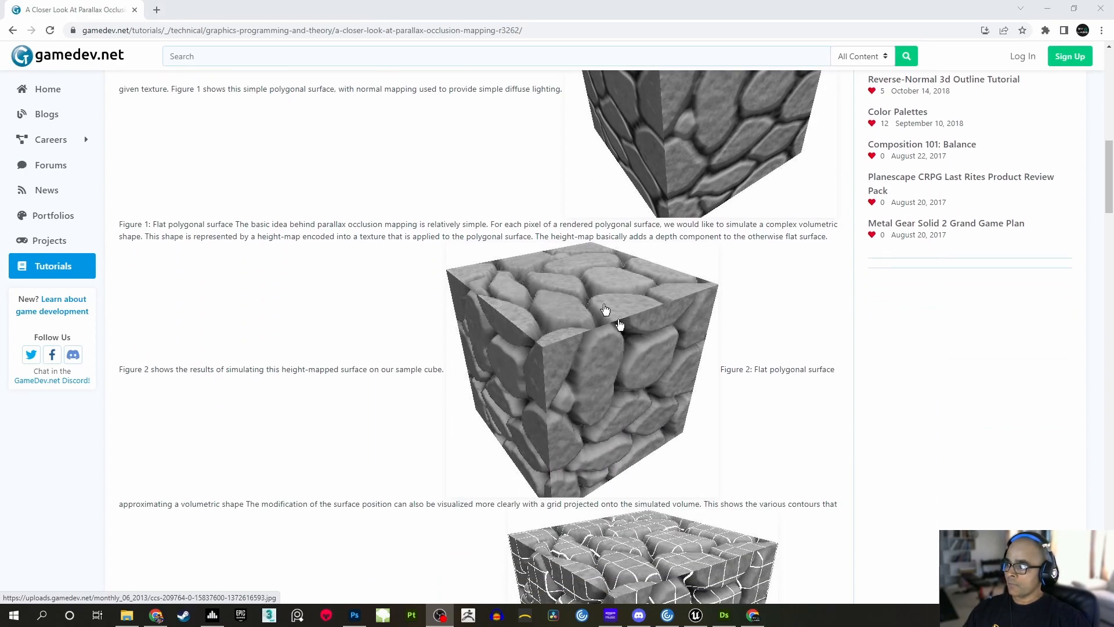
Compare the stone cubes in Figures 1, 2 and 3 of the article, and return to Unreal Editor
scroll(660, 296, up, 3)
scroll(717, 224, down, 1)
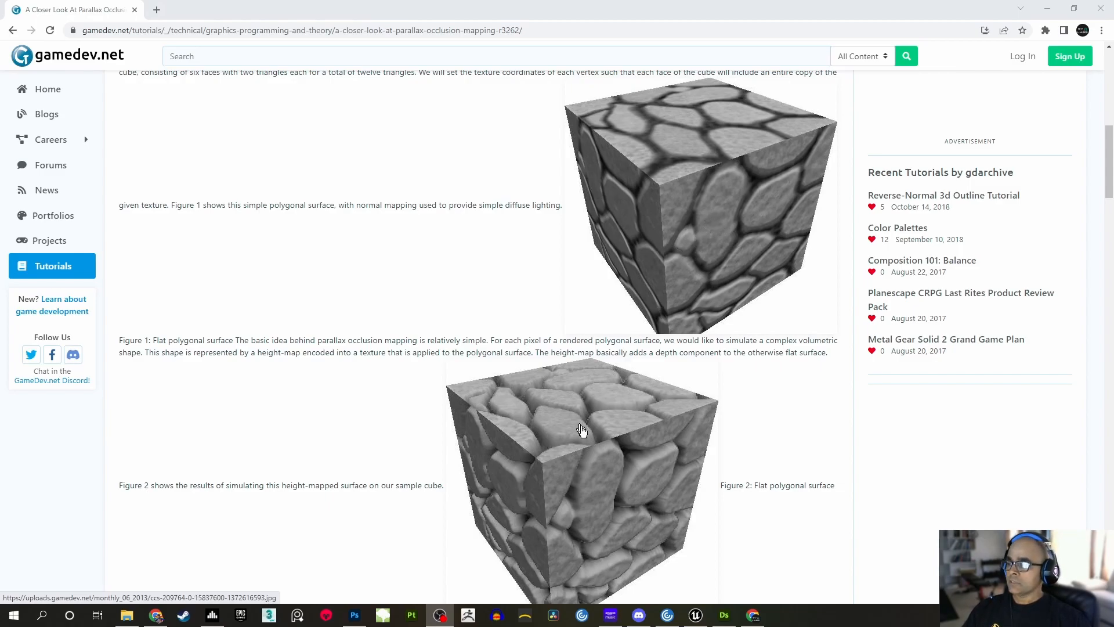
scroll(579, 427, down, 3)
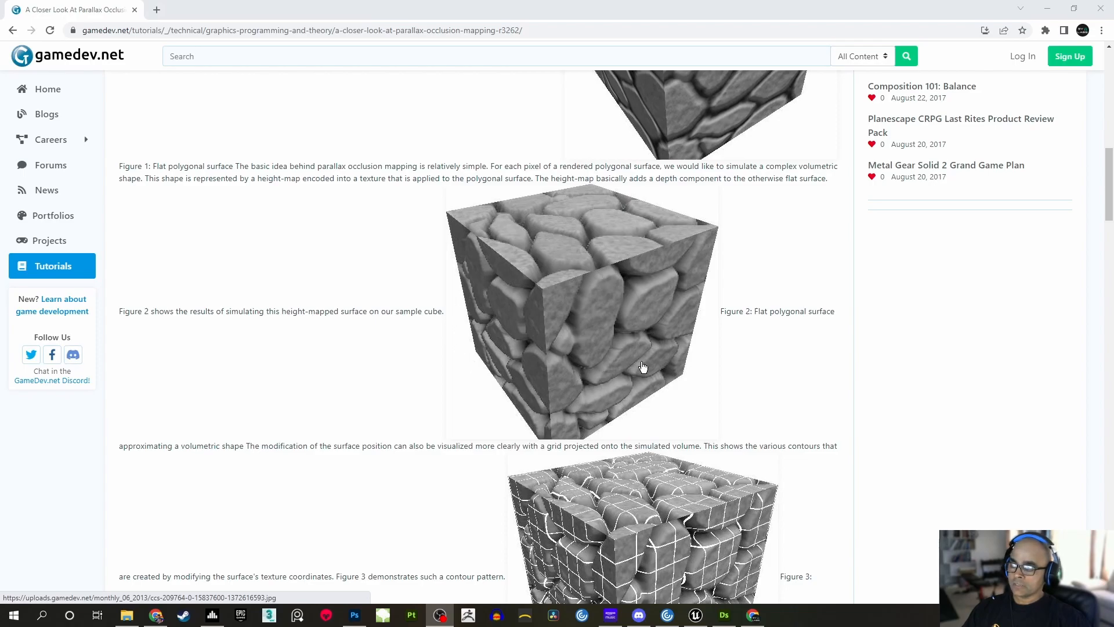
scroll(643, 367, down, 3)
scroll(643, 367, down, 1)
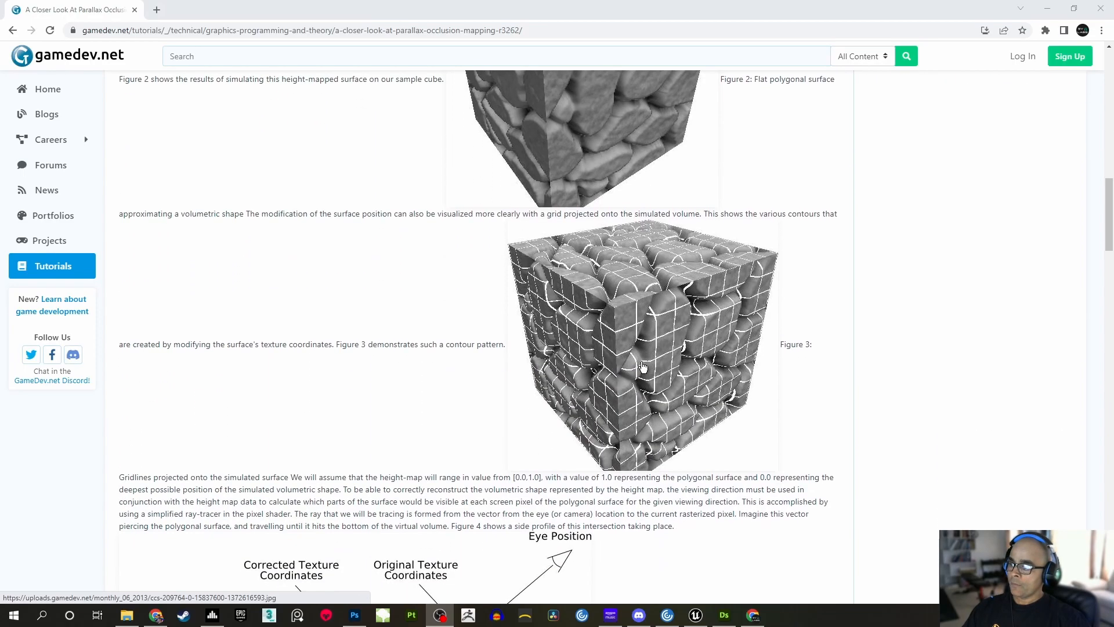
scroll(679, 333, up, 2)
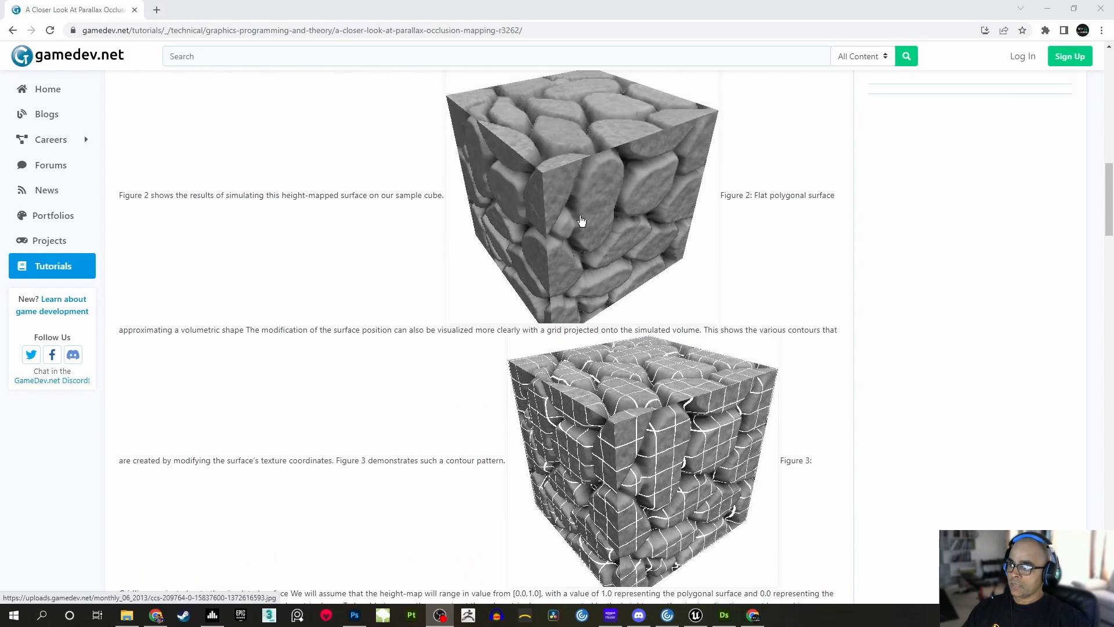
scroll(655, 418, down, 1)
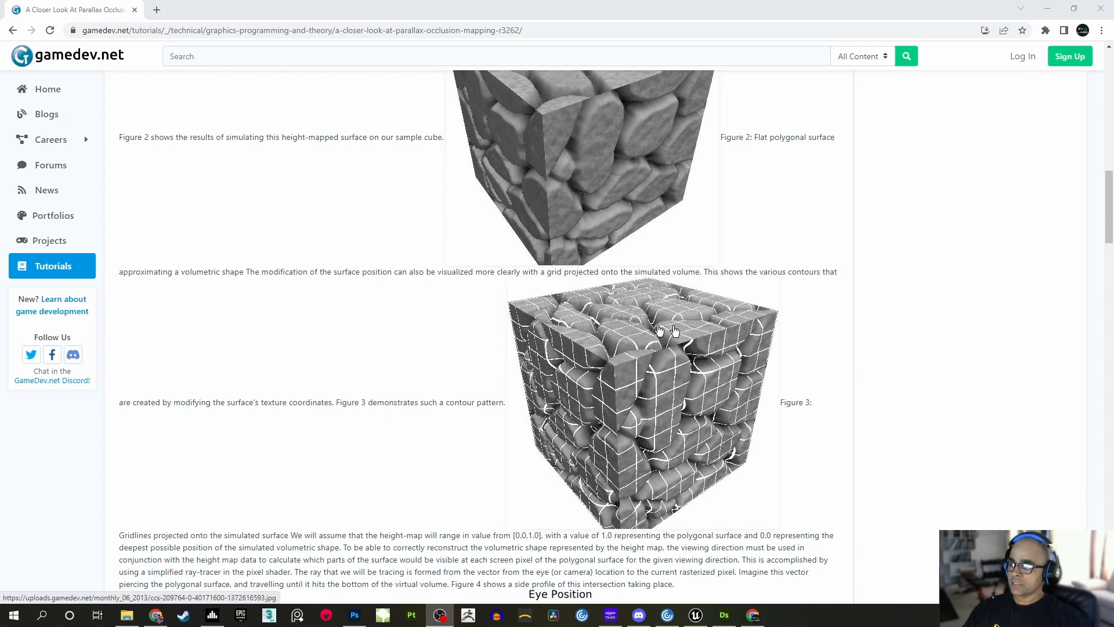
scroll(638, 406, up, 3)
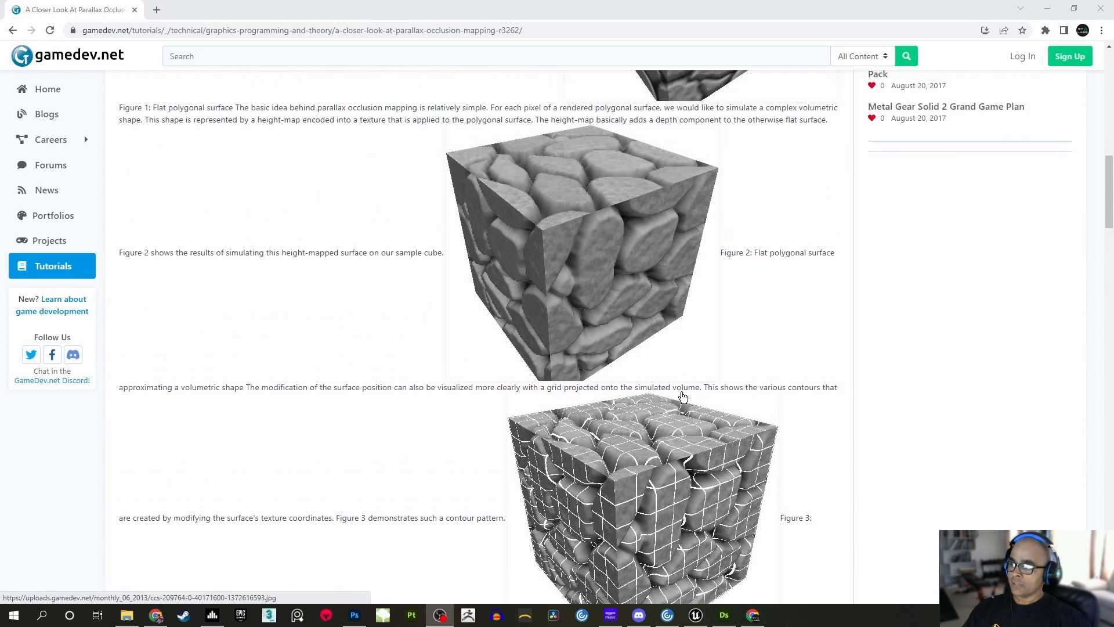
scroll(613, 325, up, 2)
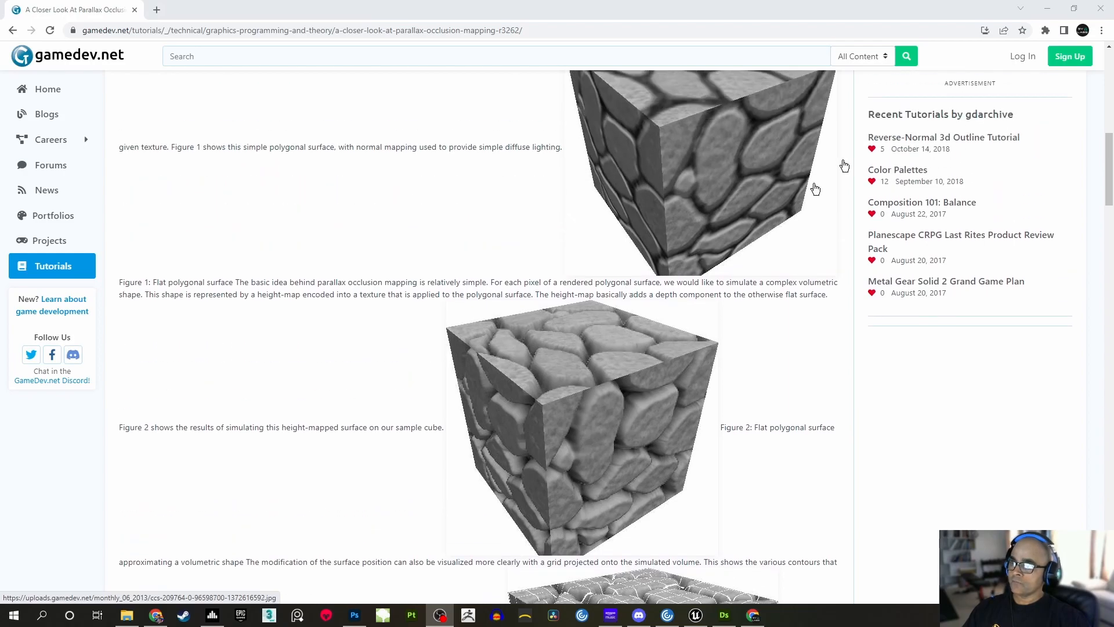
click(1048, 10)
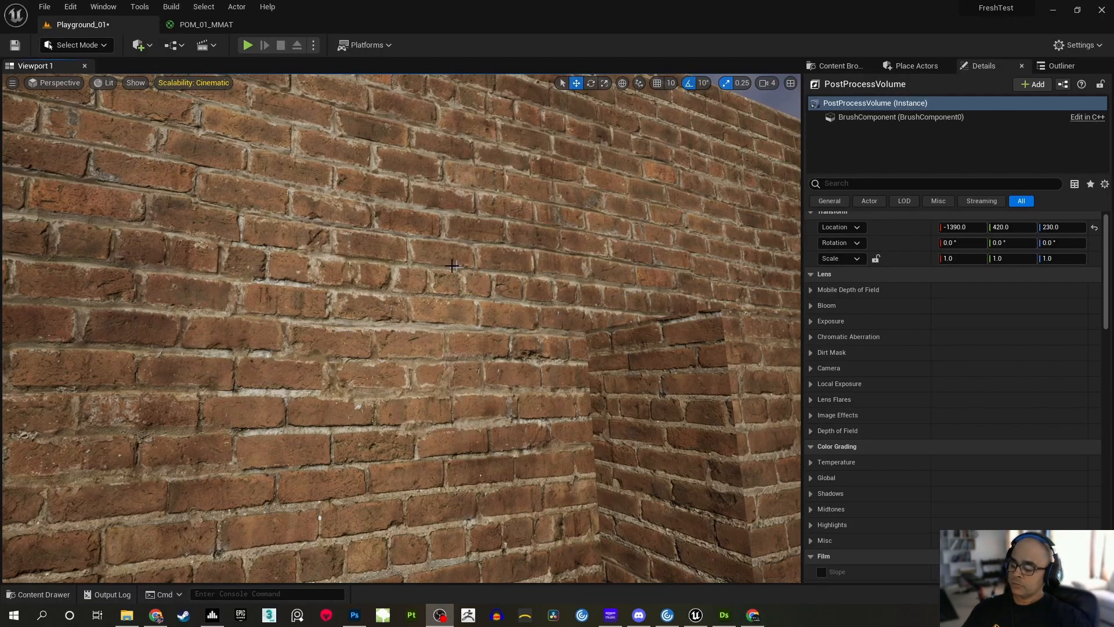
Inspect the brick wall and the framed window opening from several distances and angles
key(s)
right_drag(484, 249, 620, 413)
key(w)
right_drag(556, 339, 615, 371)
key(s)
right_drag(402, 329, 341, 320)
key(w)
right_drag(438, 295, 452, 296)
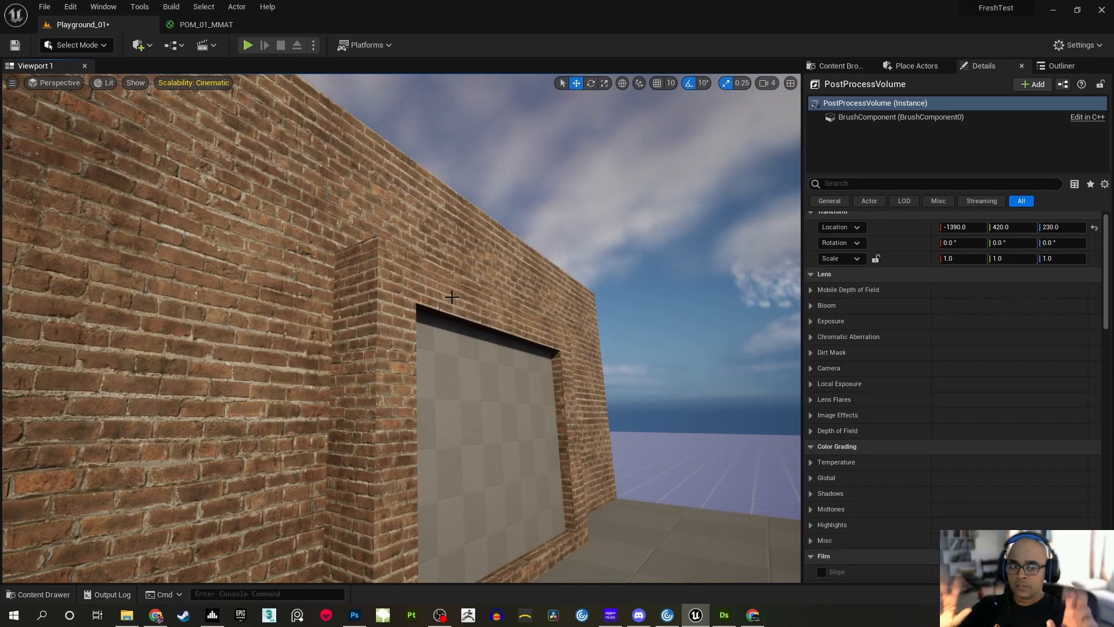
right_drag(424, 283, 419, 313)
right_drag(581, 278, 587, 281)
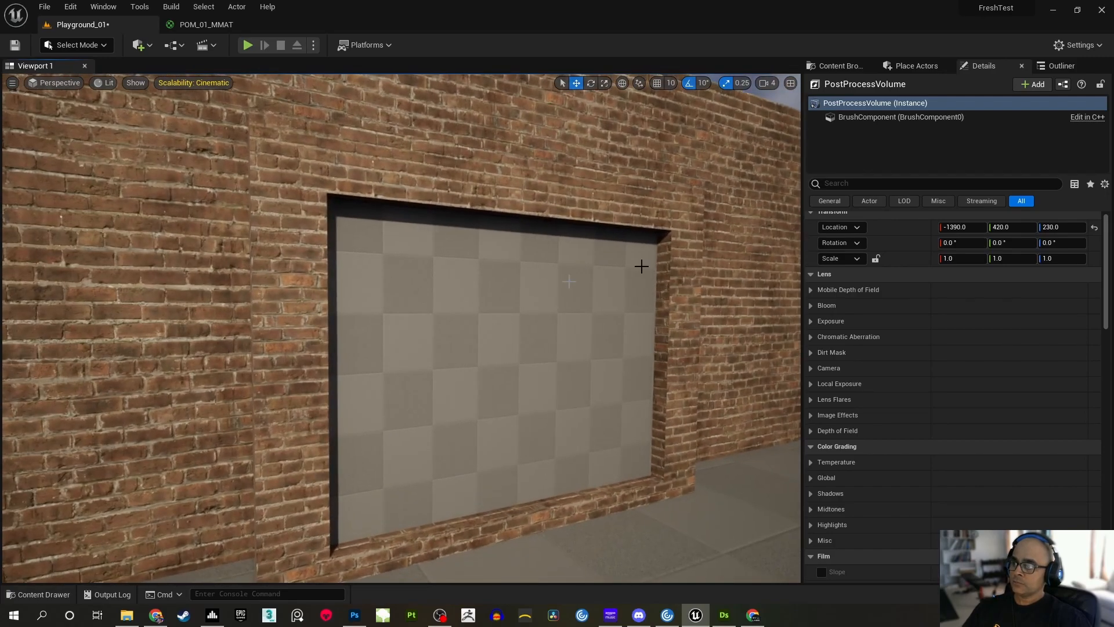
right_drag(768, 144, 744, 139)
click(745, 131)
Create a new material named POM_02_MMAT in the MasterMaterials folder
click(835, 66)
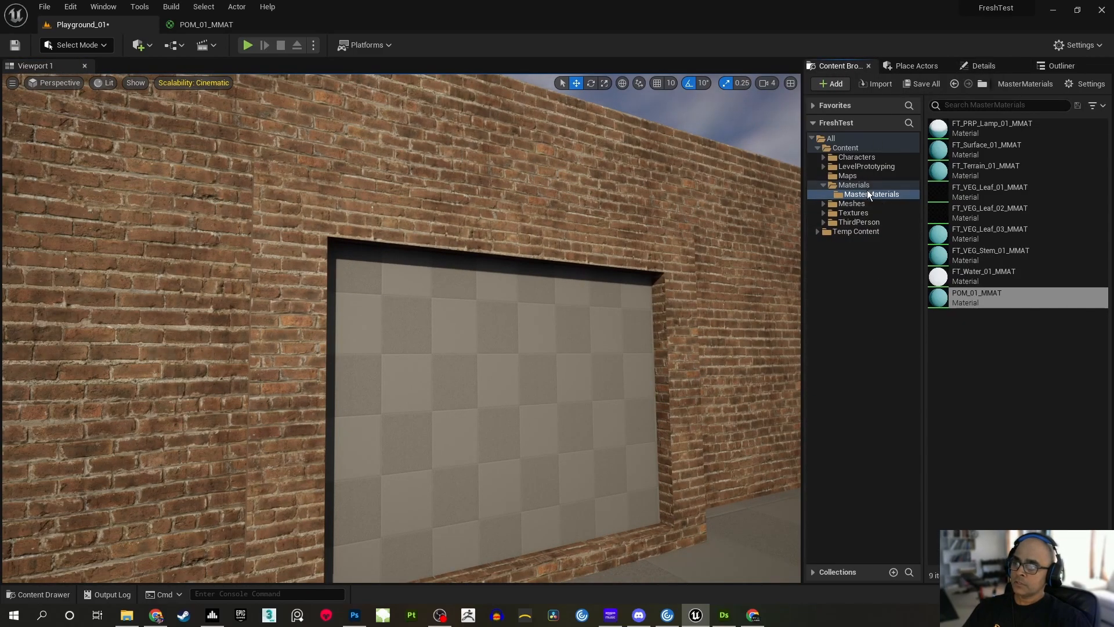
click(989, 361)
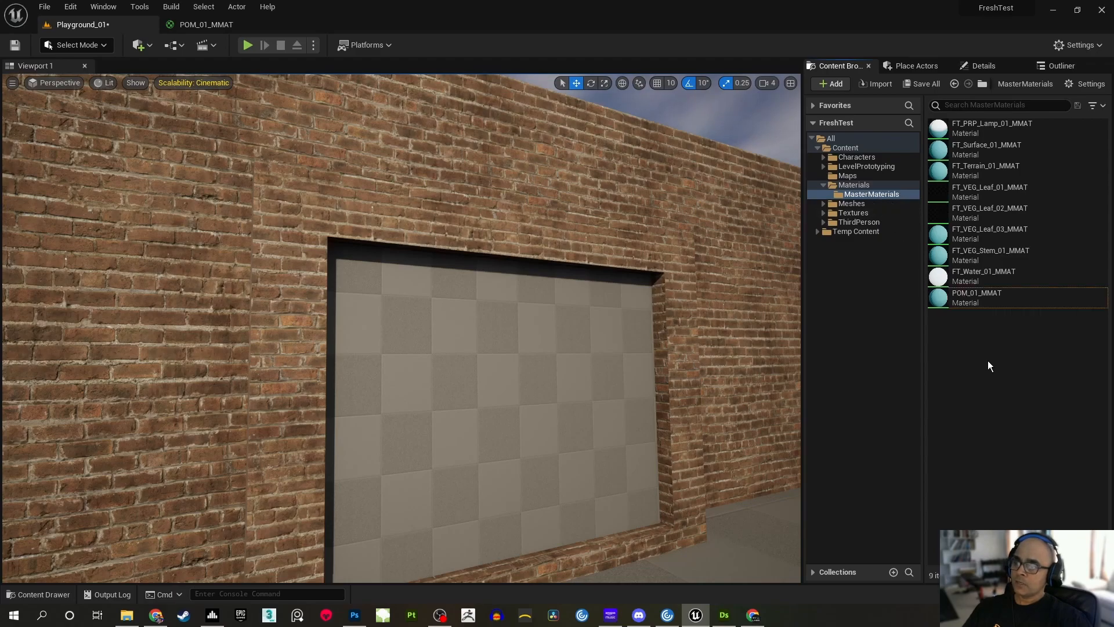
right_click(967, 354)
click(879, 347)
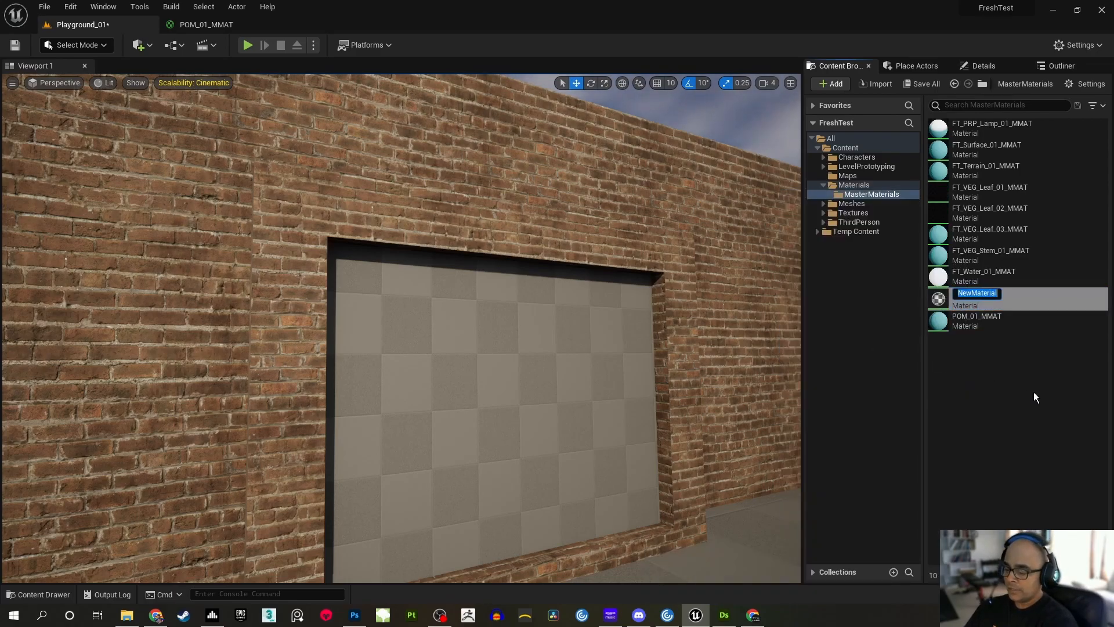
text(POM_)
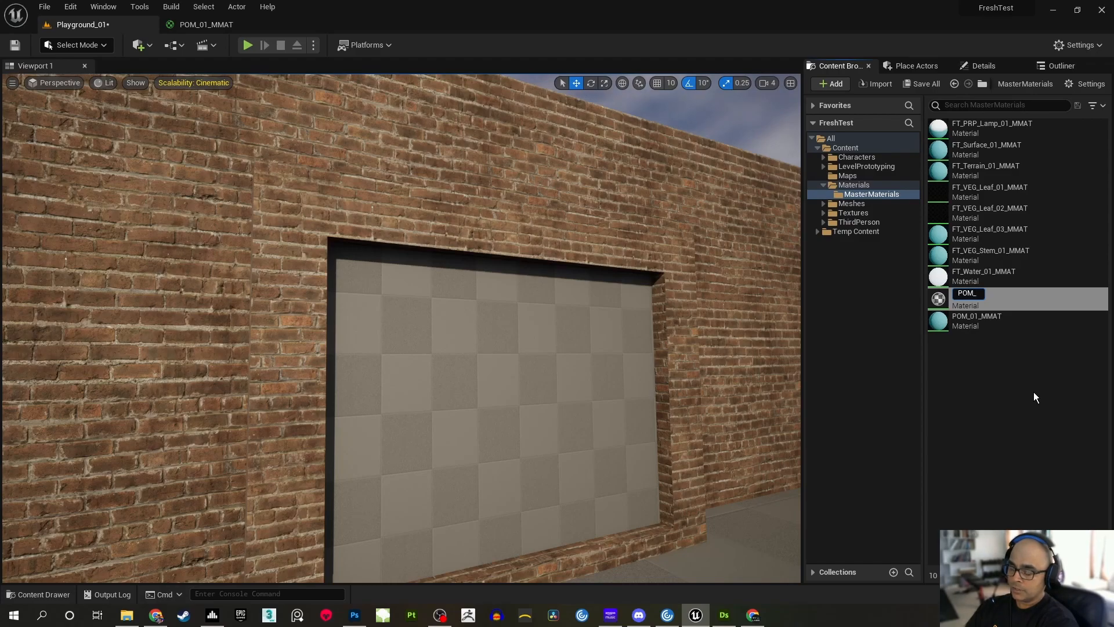
text(02)
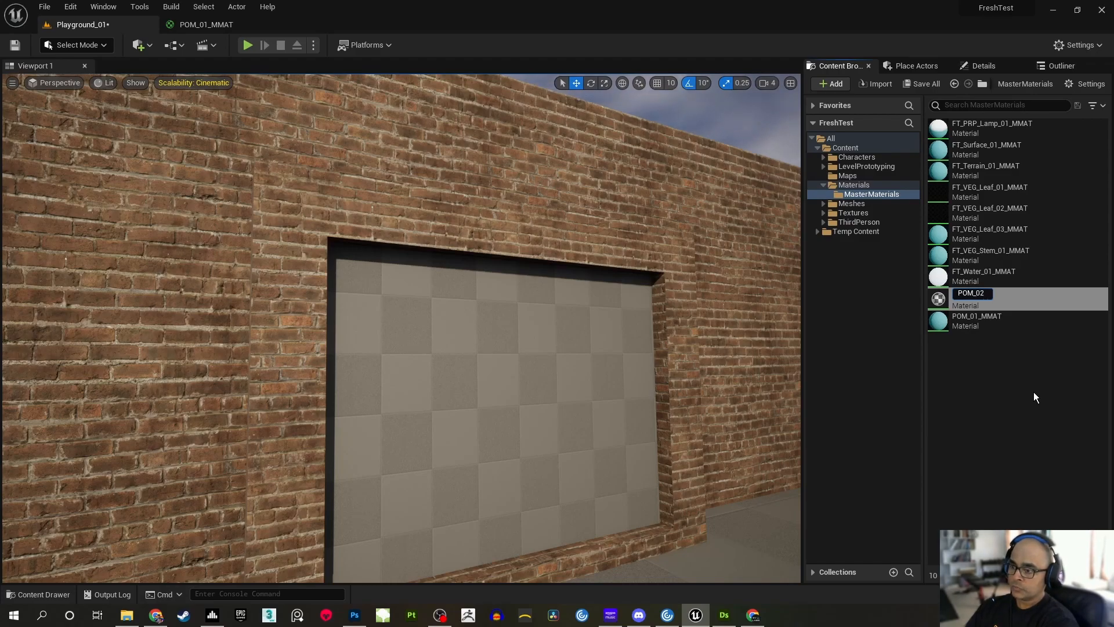
text(_MMAT)
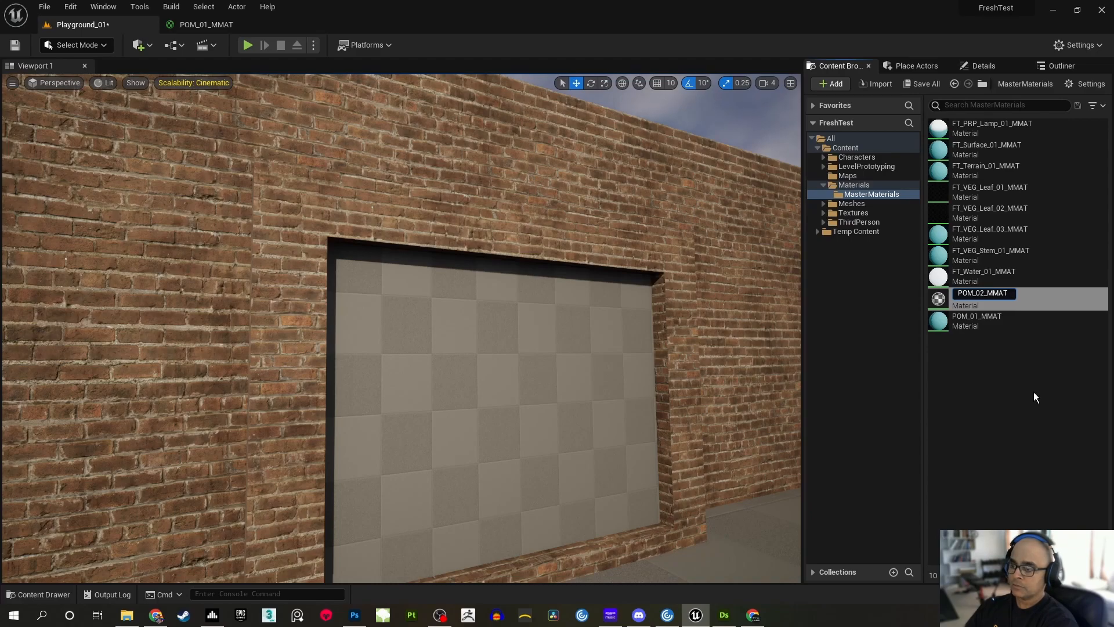
key(Return)
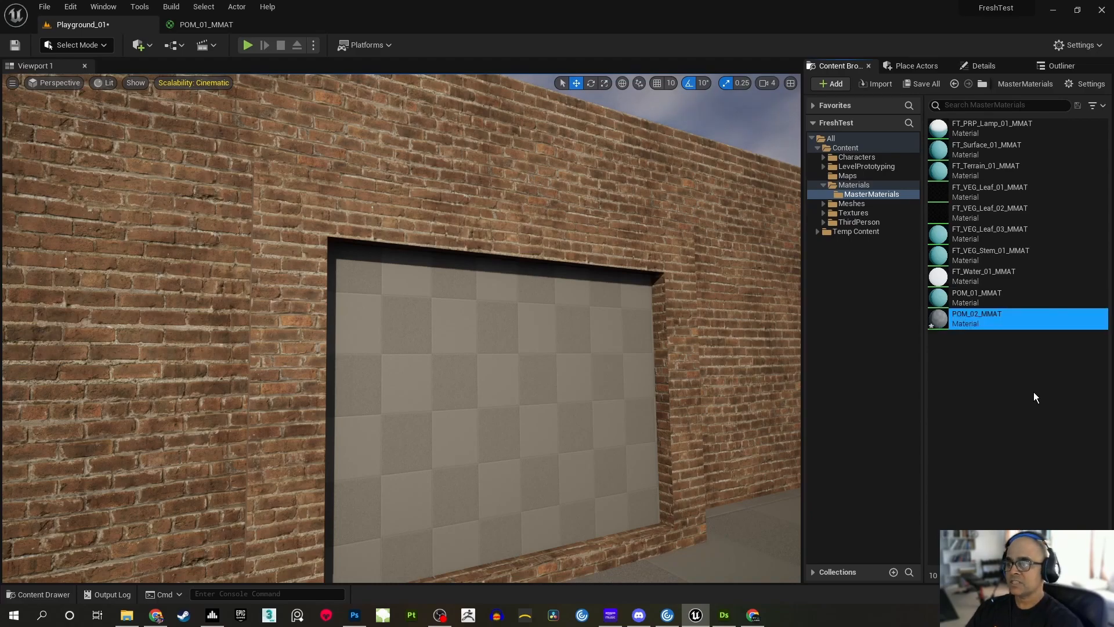
Open the POM_02_MMAT material for editing, with empty graph space in front of its output node
double_click(986, 320)
right_drag(455, 201, 574, 220)
right_drag(486, 214, 768, 244)
scroll(665, 246, down, 2)
scroll(729, 211, up, 1)
click(729, 217)
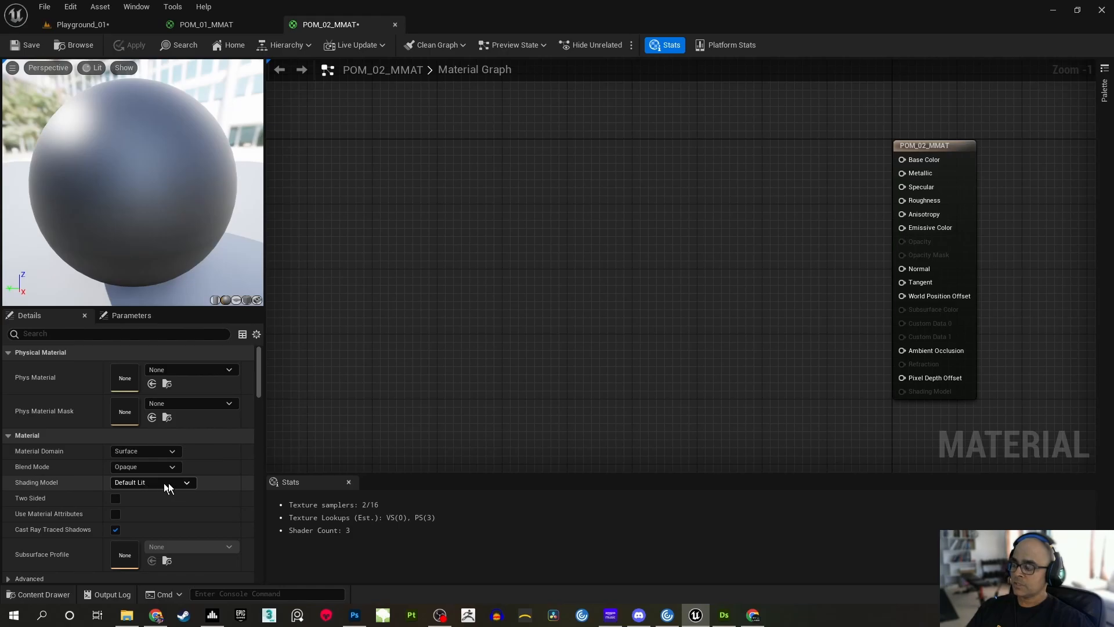
Bring up the existing POM_01_MMAT material graph at its Albedo section for reference
right_drag(613, 217, 671, 220)
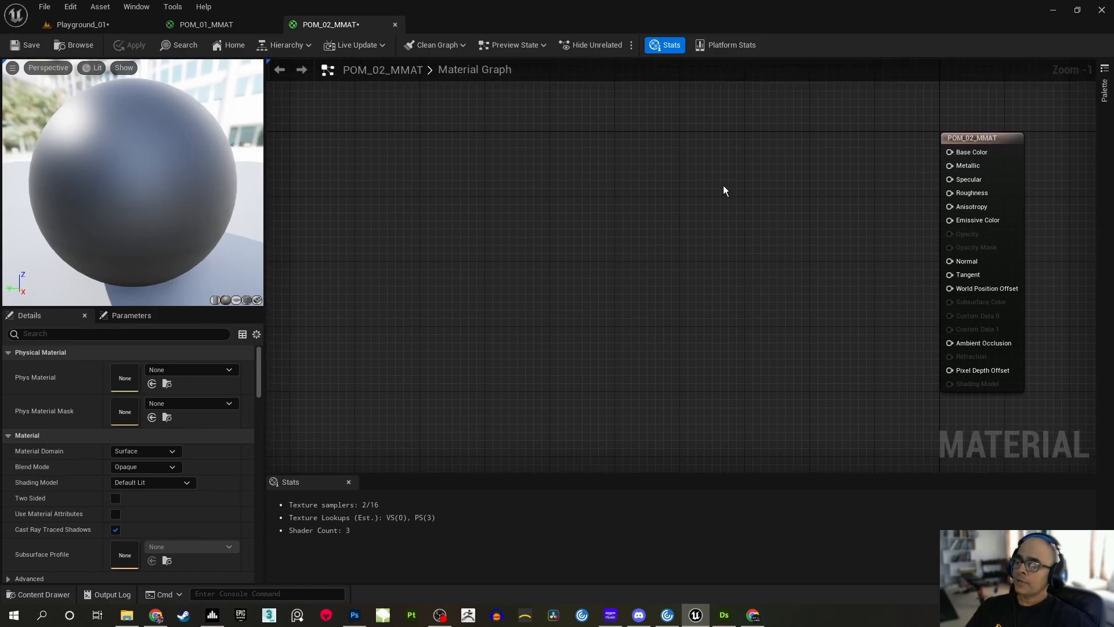
right_drag(721, 186, 714, 201)
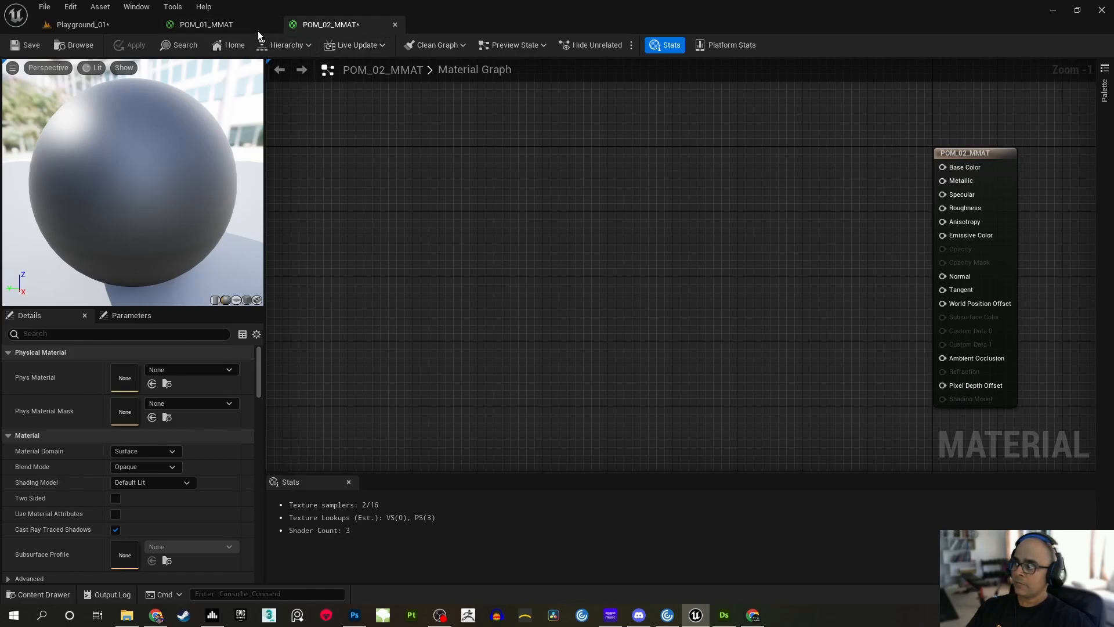
click(211, 26)
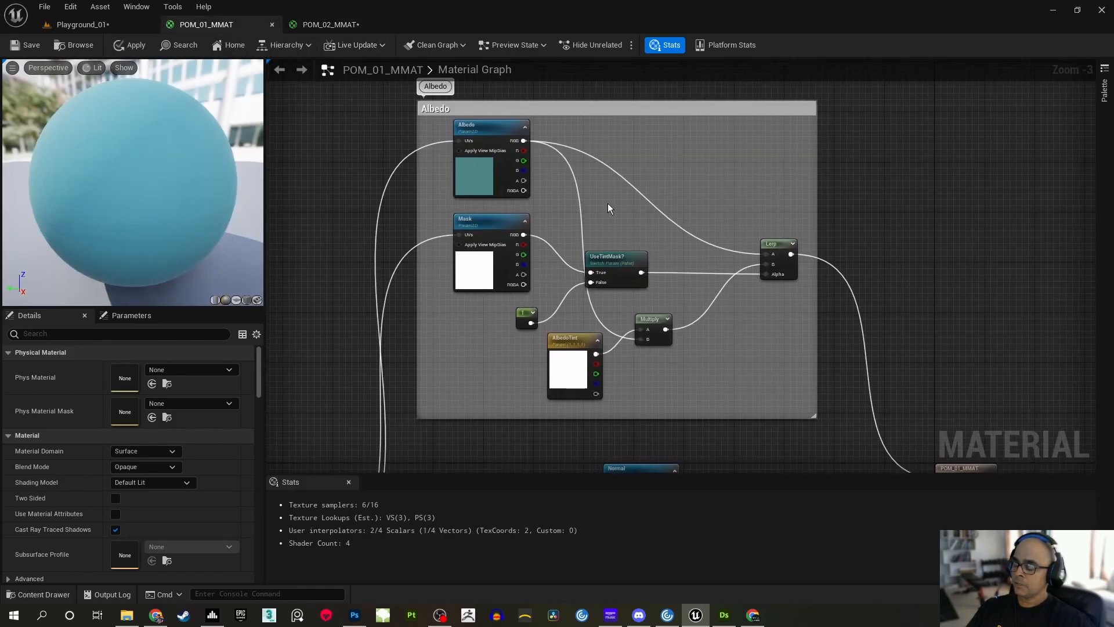
Copy the whole Albedo comment group with its nodes from POM_01_MMAT and paste it into the POM_02_MMAT graph
scroll(609, 204, down, 1)
right_drag(627, 196, 603, 228)
drag(454, 123, 740, 412)
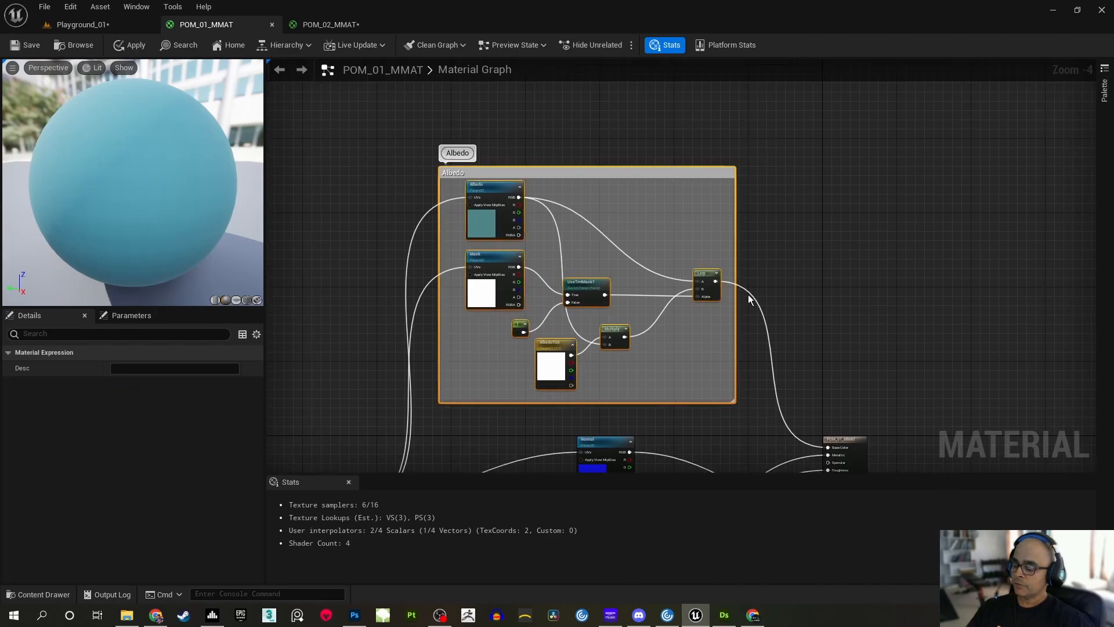
click(326, 22)
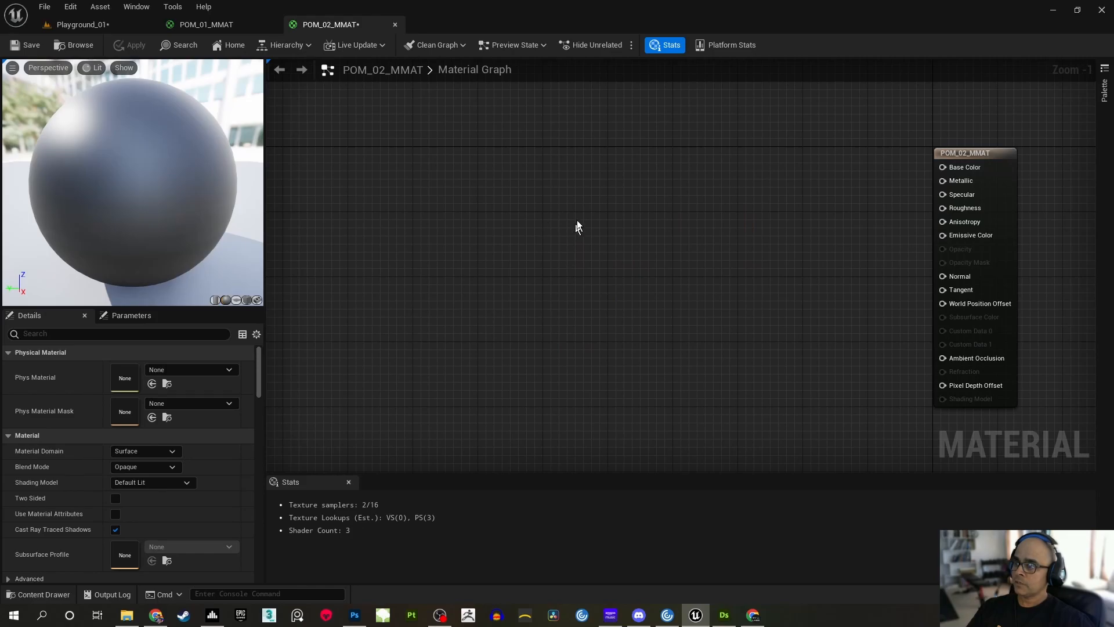
key(ctrl+v)
right_drag(754, 233, 736, 270)
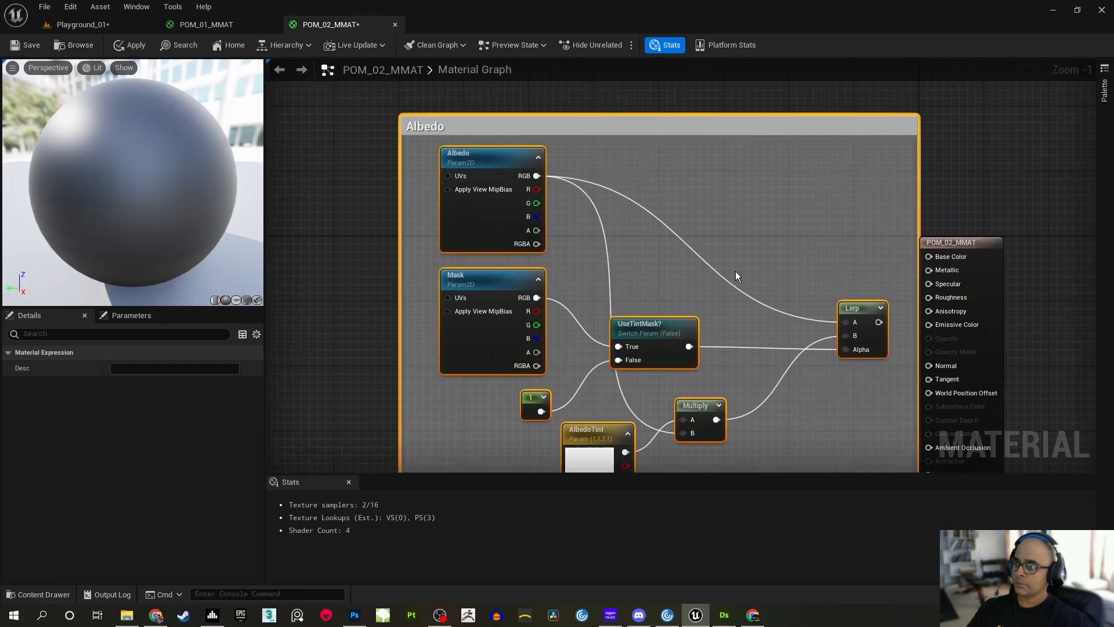
Move the POM_02_MMAT output node clear of the pasted Albedo group, leaving a gap between them
scroll(736, 277, down, 2)
right_drag(666, 154, 576, 152)
click(795, 181)
drag(816, 250, 871, 258)
click(828, 222)
right_drag(611, 229, 726, 216)
scroll(621, 207, up, 3)
right_drag(639, 229, 598, 193)
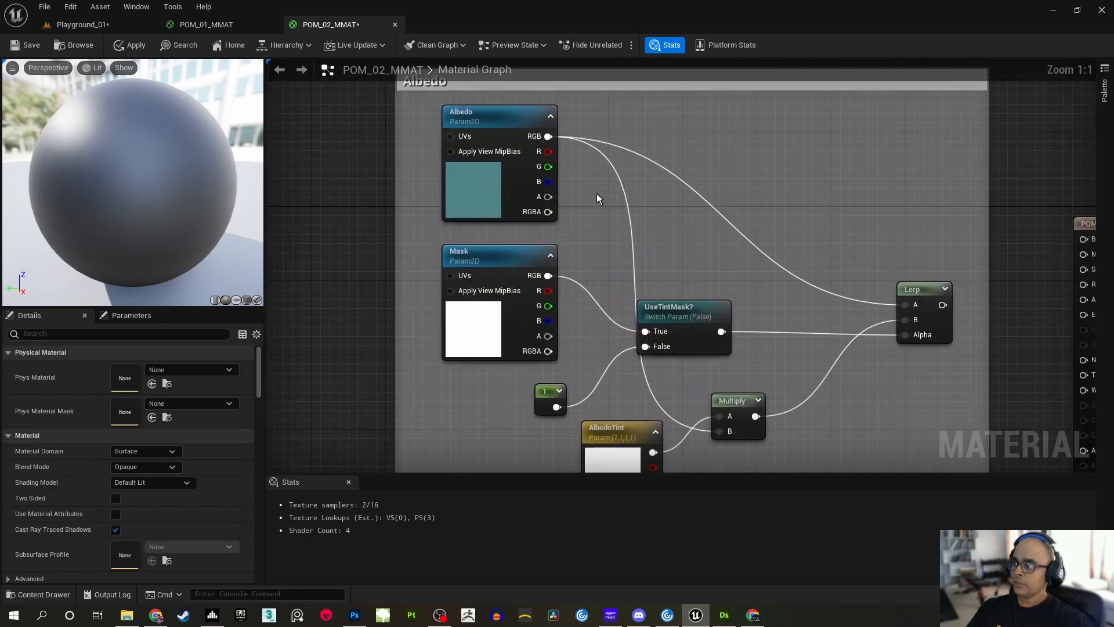
Show the settings of the Albedo texture parameter in the pasted group
scroll(597, 193, down, 2)
click(523, 197)
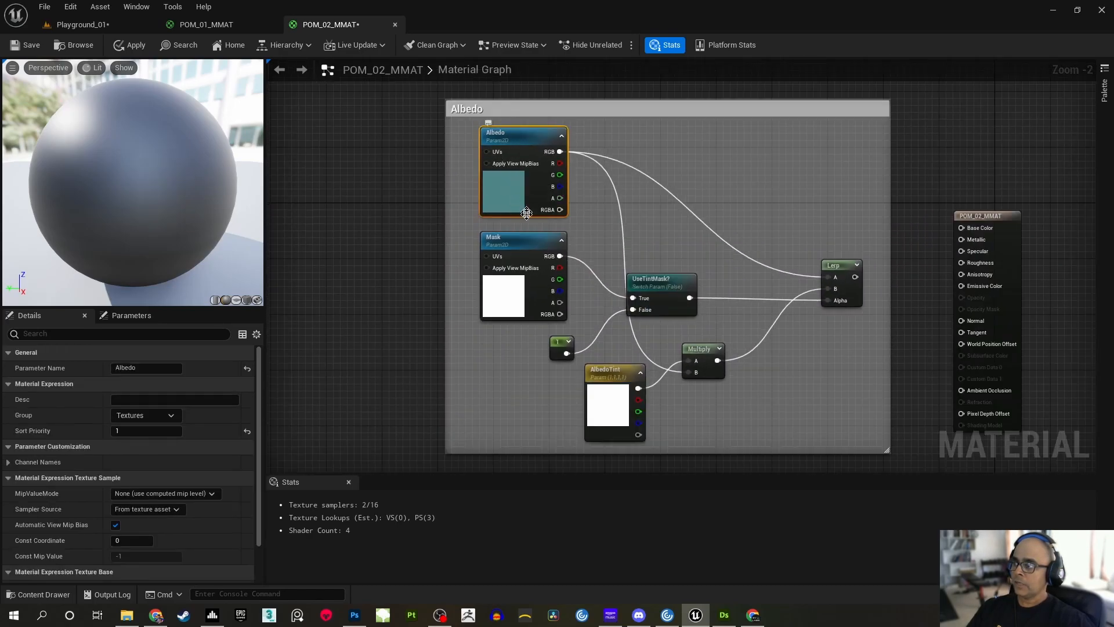
right_drag(587, 208, 624, 221)
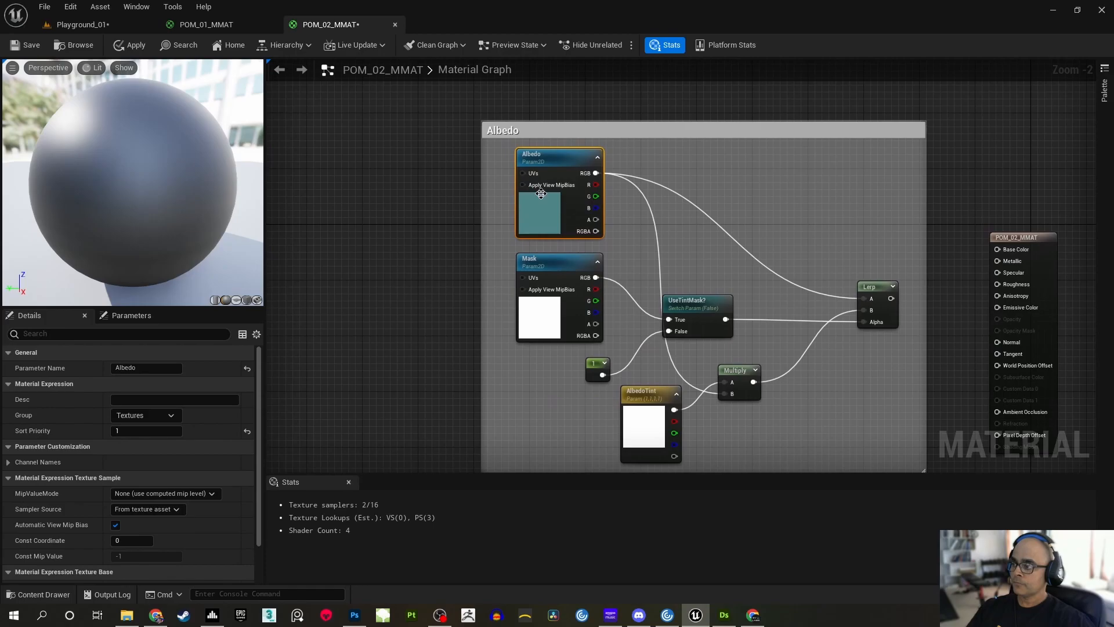
Try adding a plain TextureSample node beside the Albedo group, and delete it again
scroll(541, 193, up, 2)
right_click(350, 190)
text(texture)
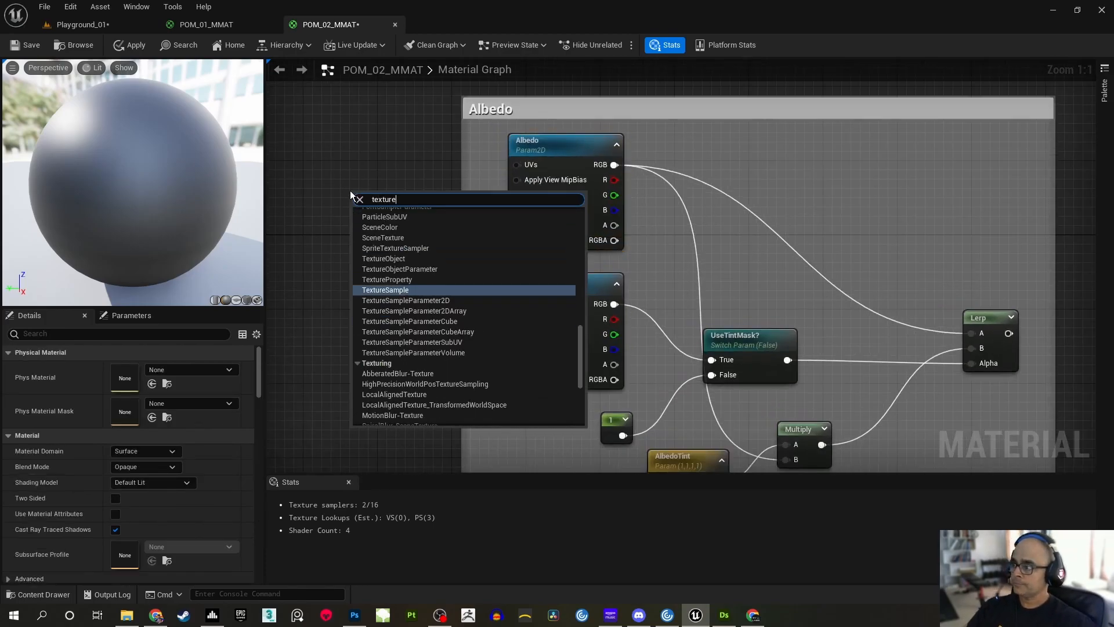
click(397, 290)
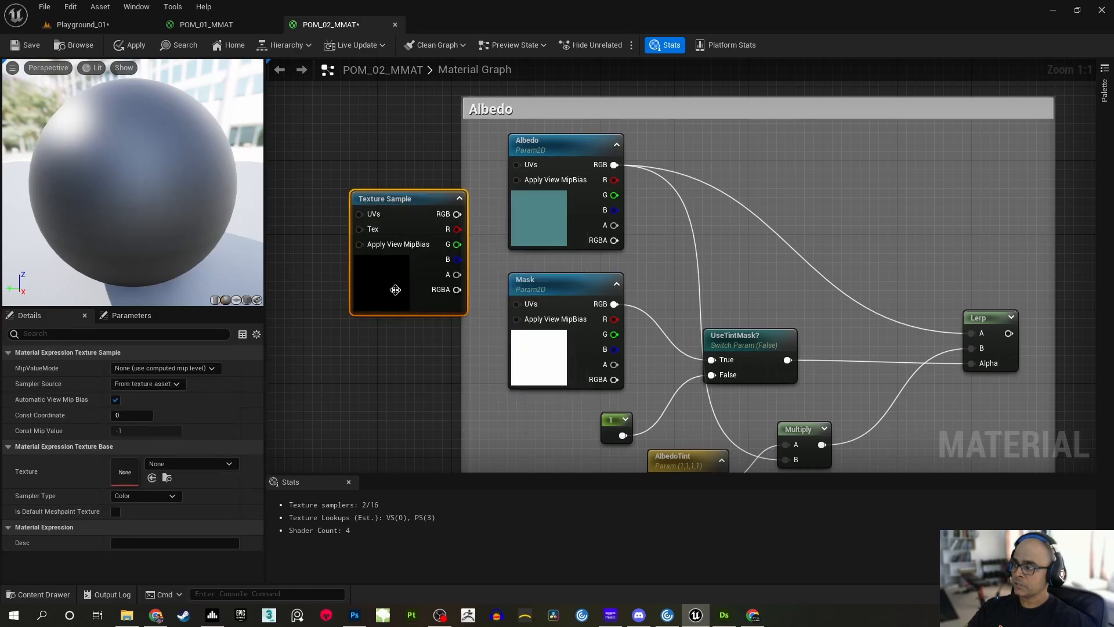
drag(410, 197, 354, 176)
key(Delete)
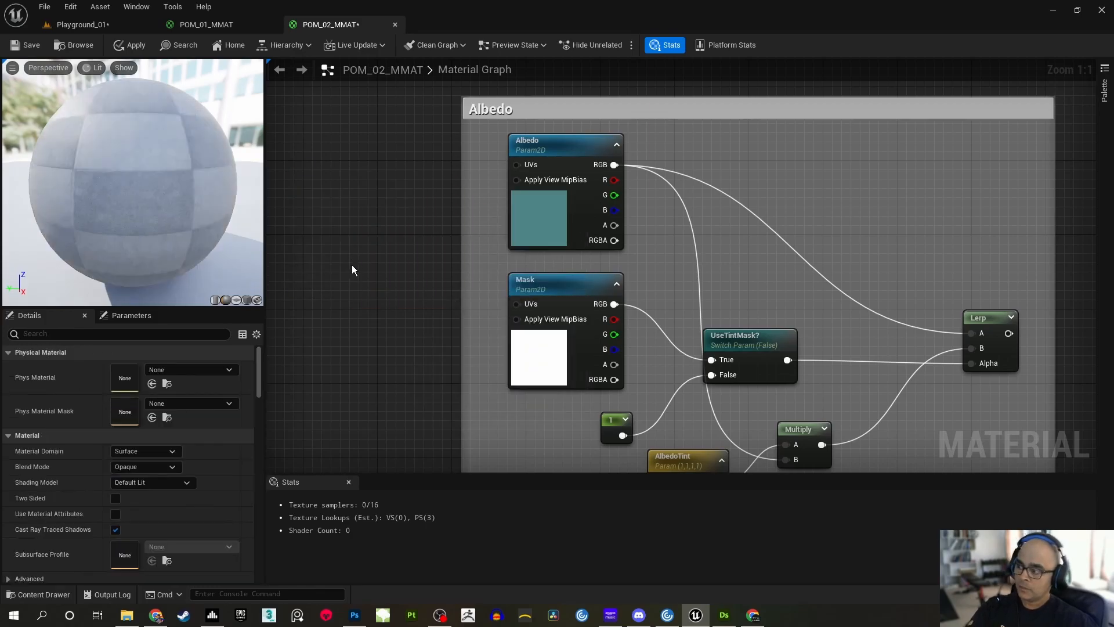
Compare the parameter name, group and sort priority settings of the Albedo and Mask texture parameters
right_drag(694, 257, 684, 213)
click(602, 244)
right_drag(561, 139, 558, 197)
right_drag(656, 290, 628, 268)
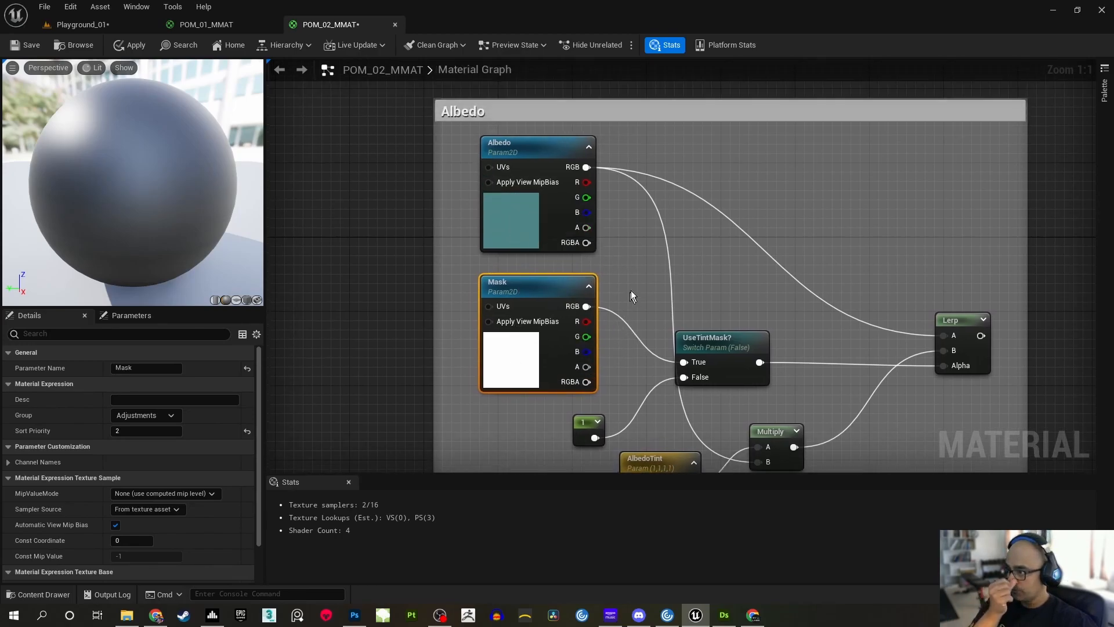
click(539, 153)
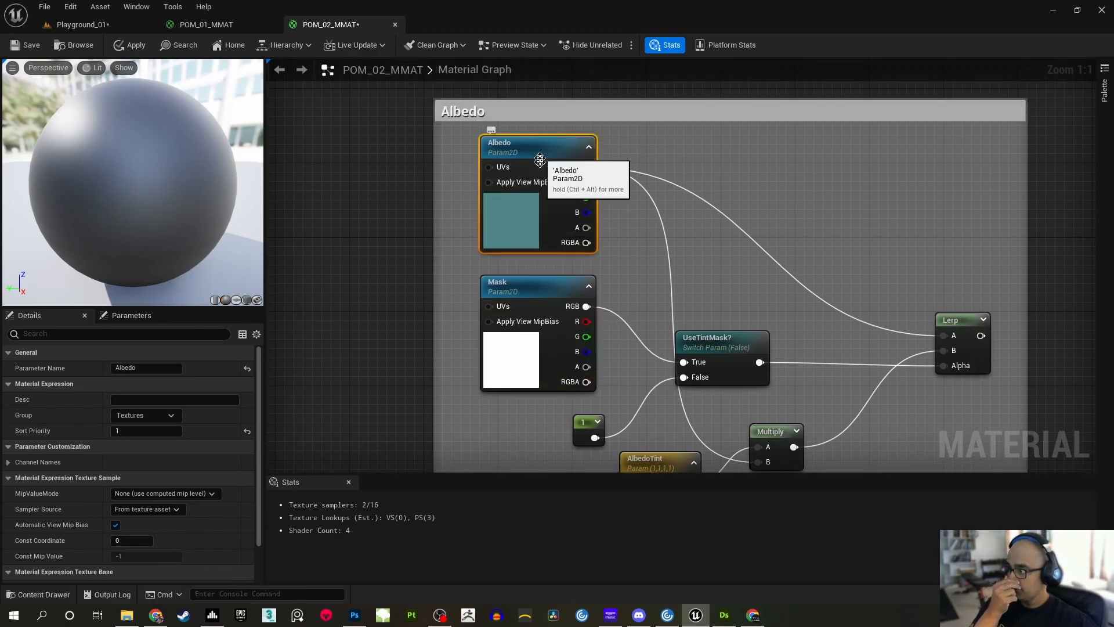
mouse_move(257, 427)
mouse_down()
mouse_move(257, 469)
mouse_move(257, 424)
mouse_up()
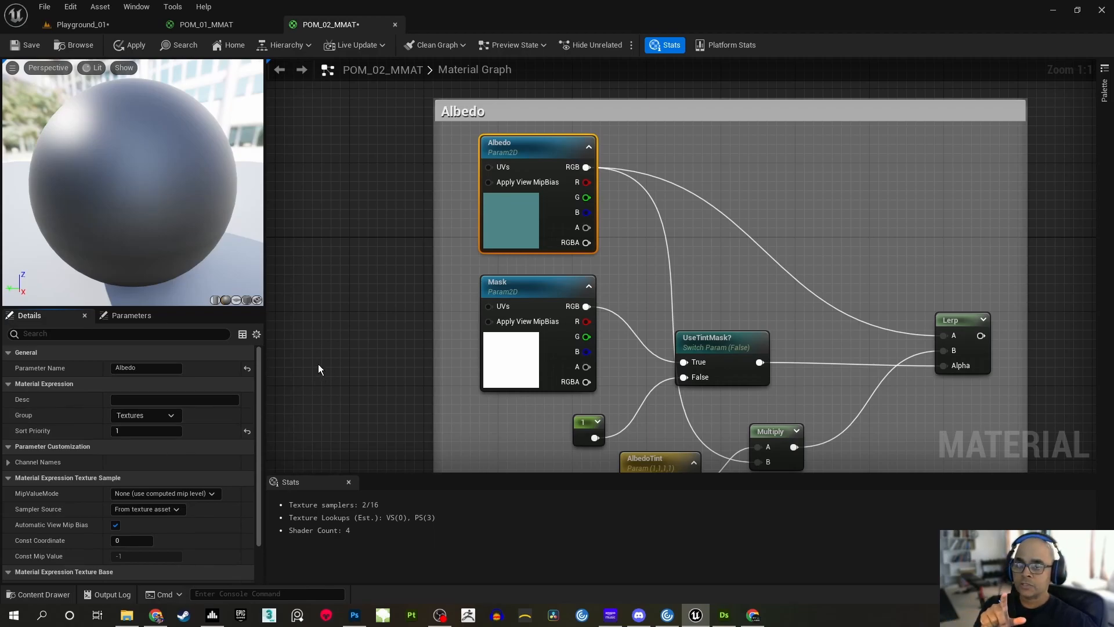
right_drag(322, 361, 309, 295)
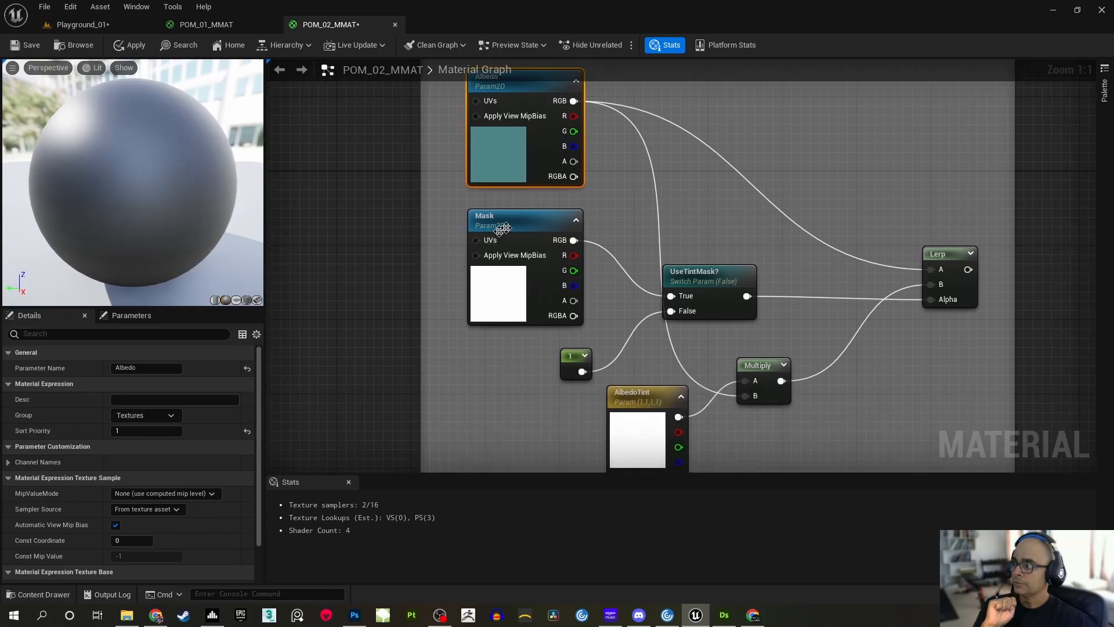
click(520, 223)
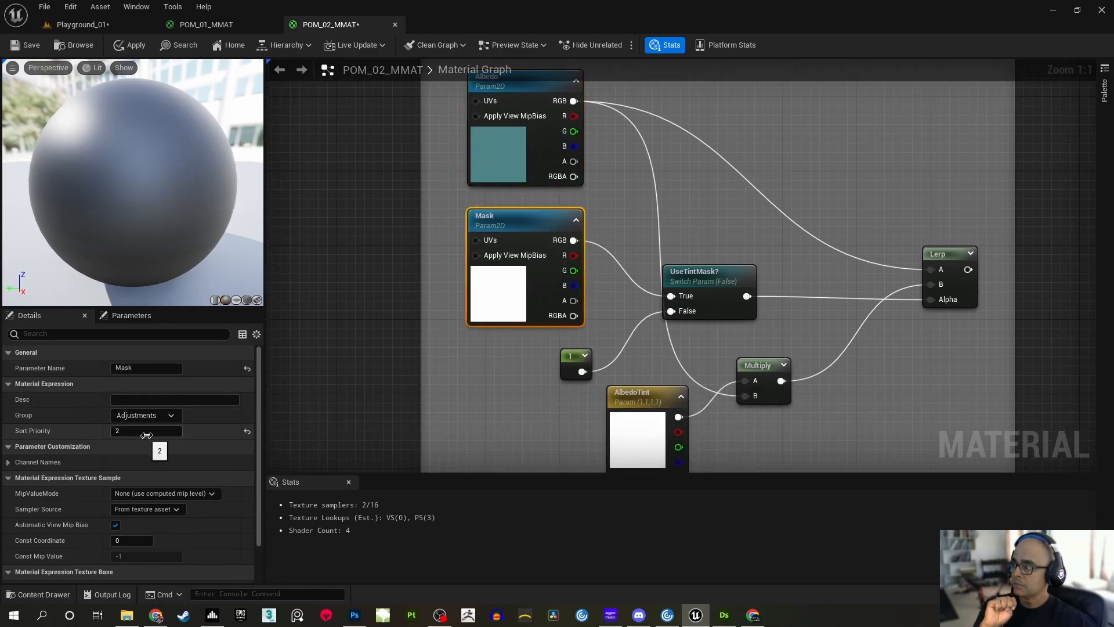
Shift the UseTintMask? switch node slightly upward within the Albedo group
right_drag(505, 375, 480, 260)
click(619, 228)
right_drag(655, 145, 554, 258)
drag(586, 260, 586, 233)
click(597, 212)
mouse_move(597, 212)
right_down()
mouse_move(593, 168)
mouse_move(614, 199)
right_up()
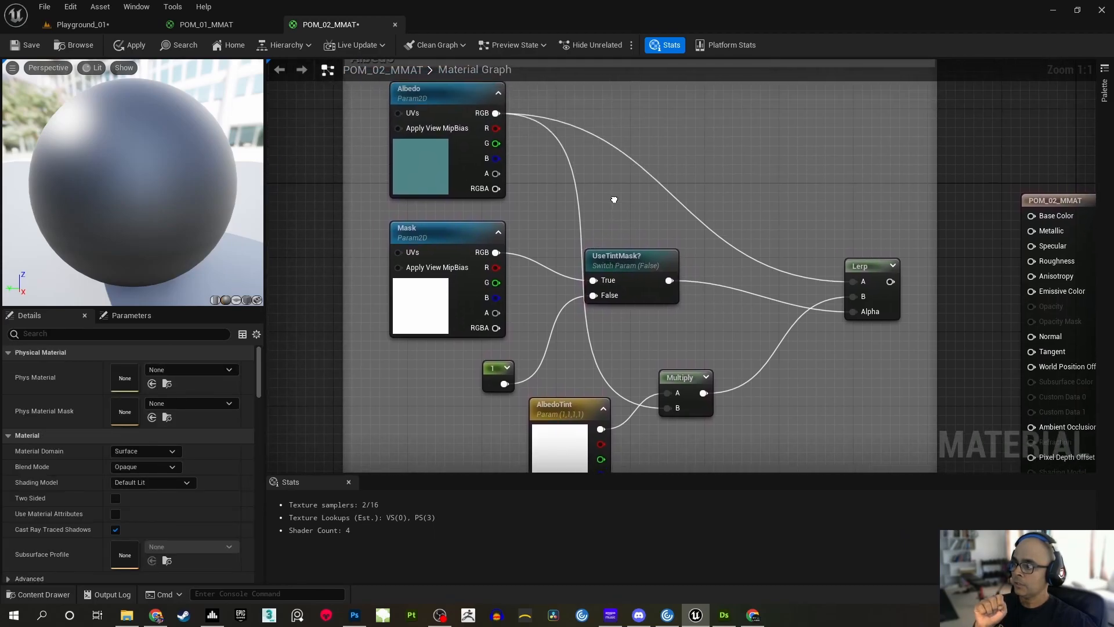
Check the AlbedoTint parameter and shift the Multiply node it feeds slightly closer to the Lerp node
right_drag(532, 229, 490, 261)
right_drag(596, 344, 594, 284)
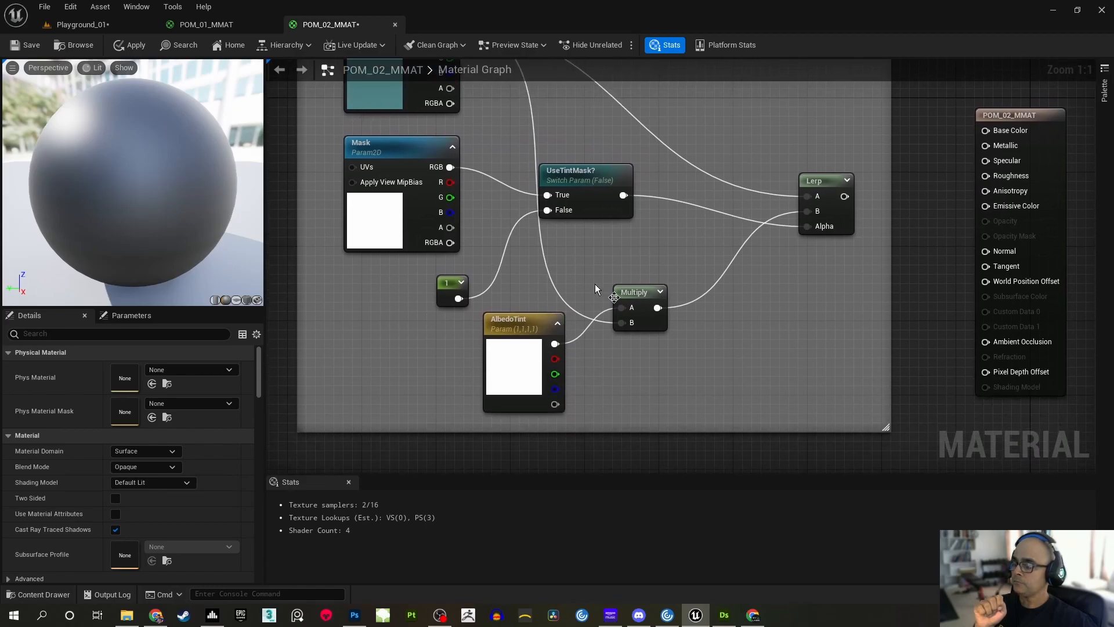
click(532, 319)
right_drag(574, 256, 546, 310)
drag(607, 346, 642, 349)
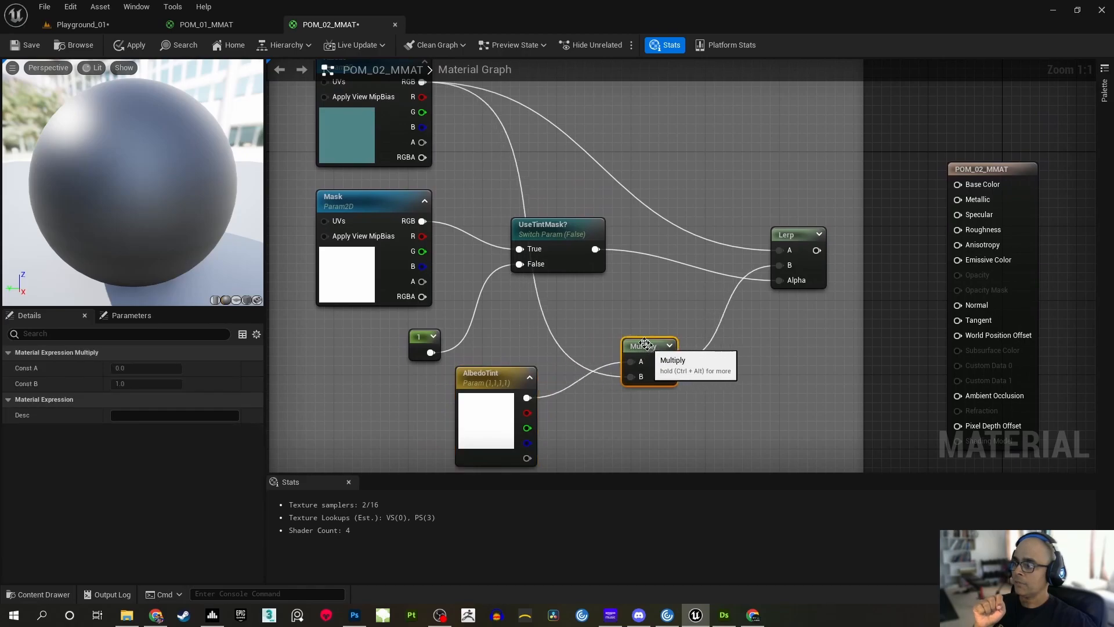
Trace how the Albedo, Mask, UseTintMask? and Multiply nodes feed the A, B and Alpha inputs of the Lerp
right_drag(601, 294, 600, 332)
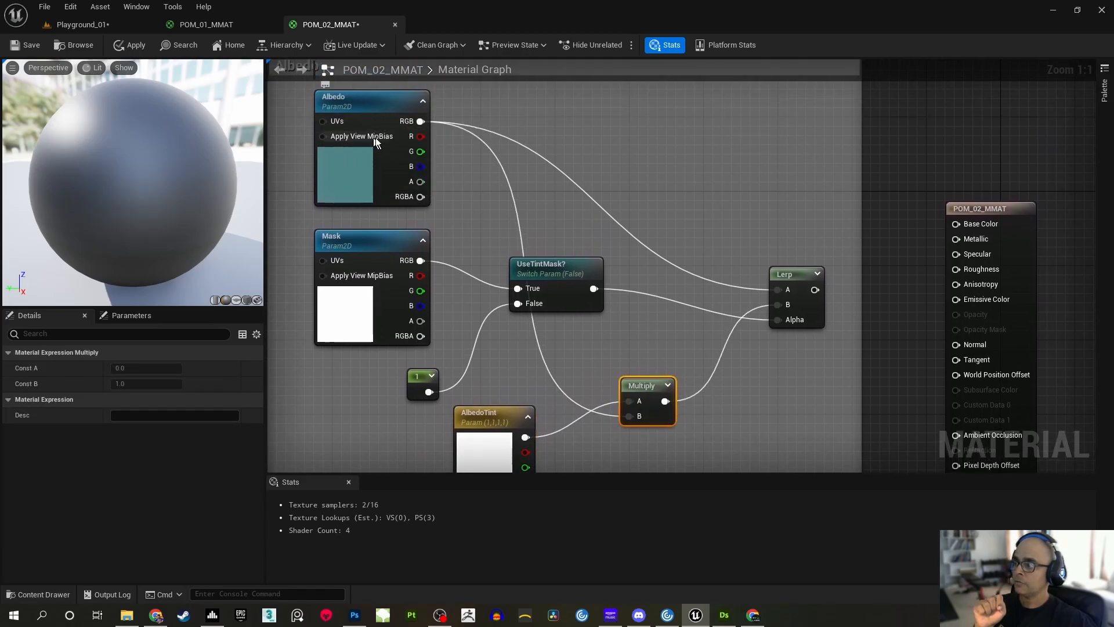
right_drag(472, 245, 442, 193)
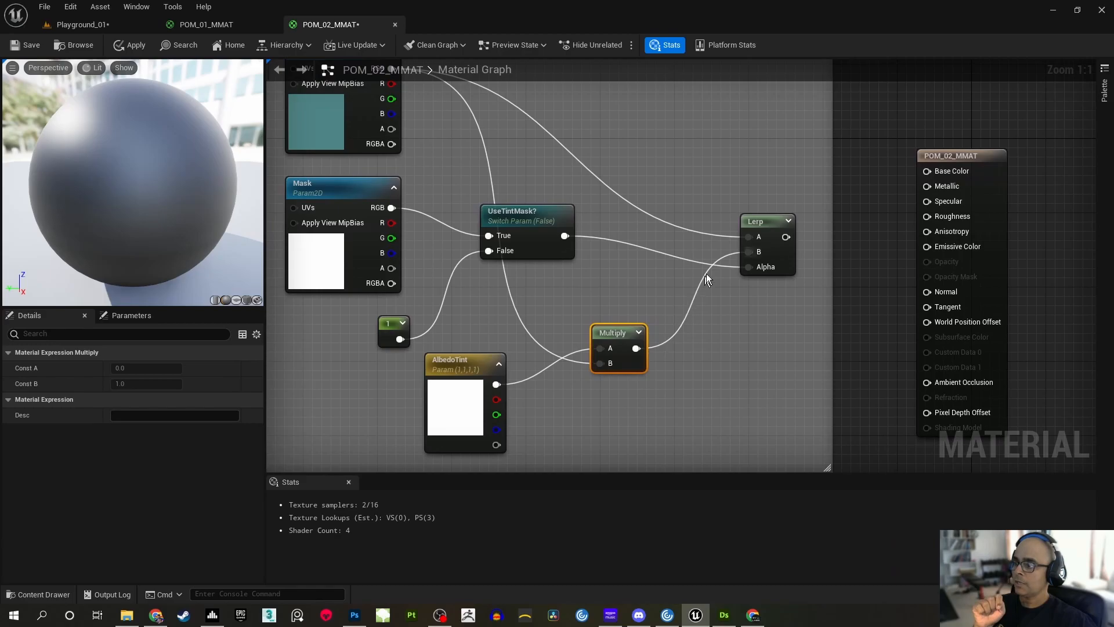
click(640, 224)
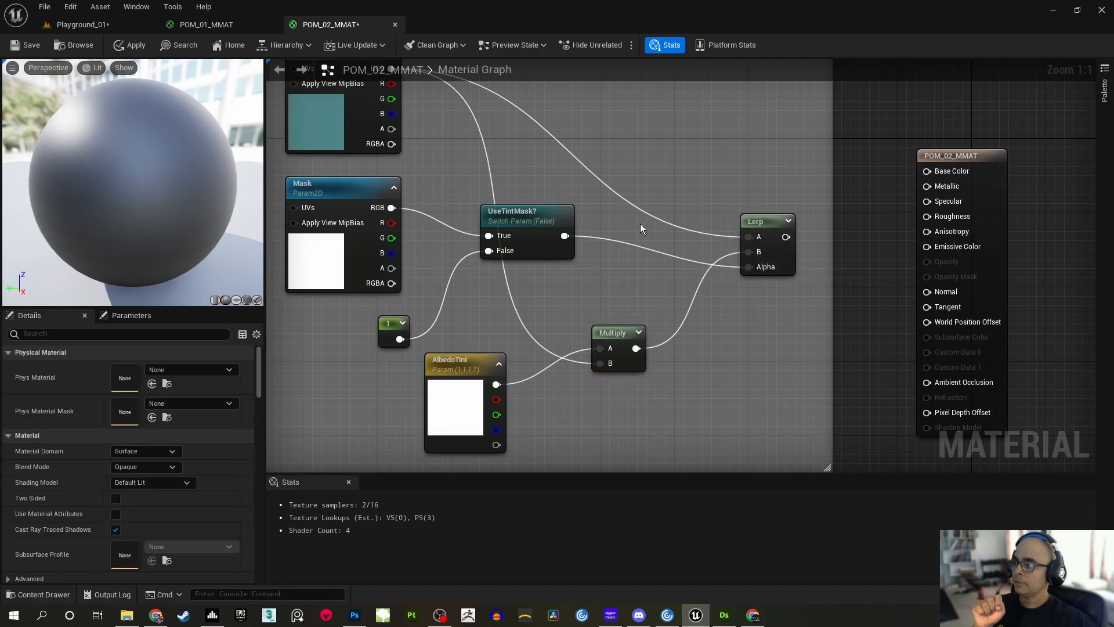
right_drag(640, 224, 678, 237)
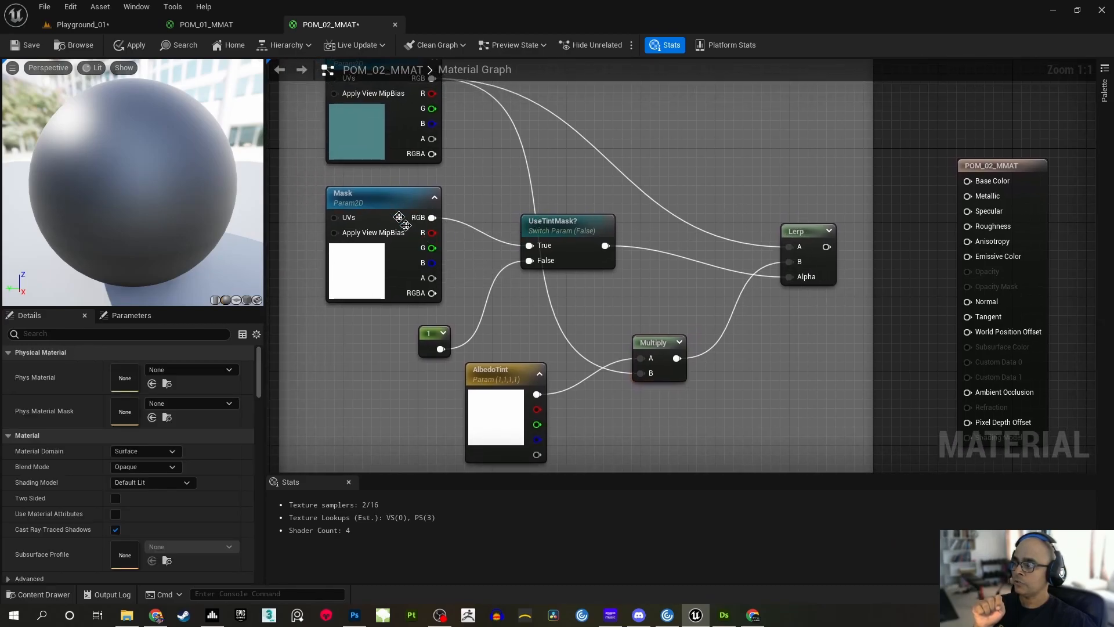
right_drag(576, 166, 599, 191)
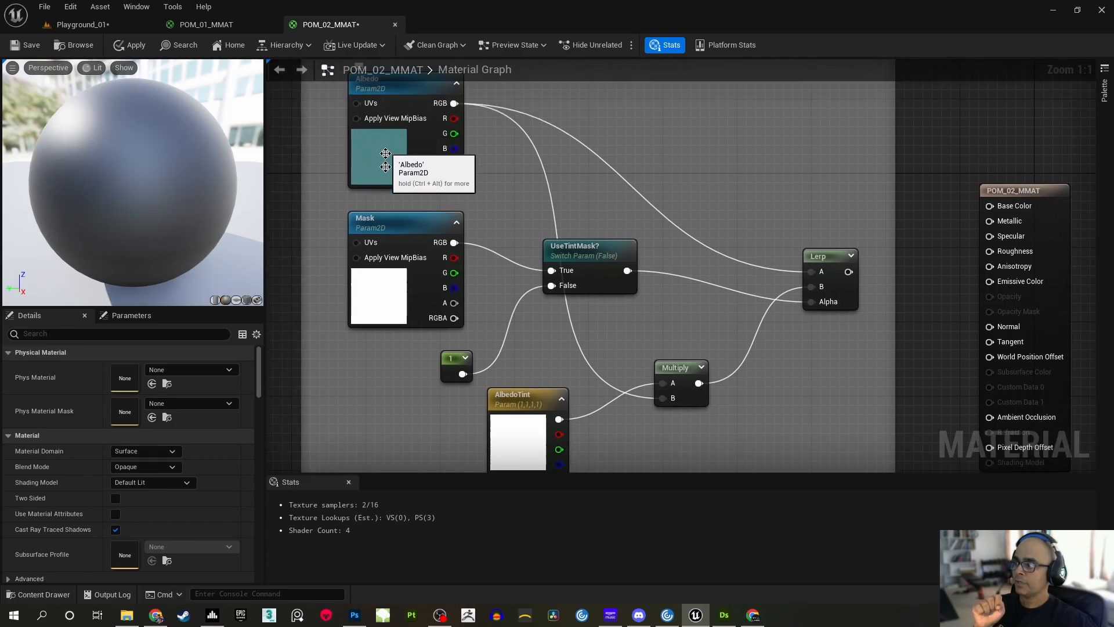
right_drag(788, 229, 689, 214)
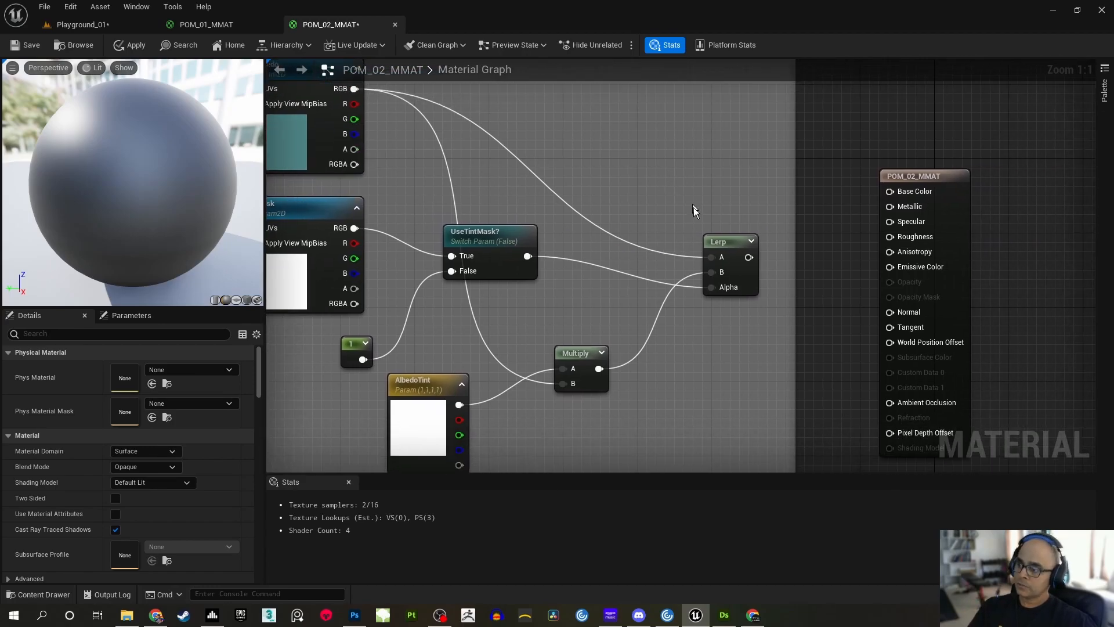
Connect the output of the Albedo group's Lerp node to the material's Base Color
right_drag(639, 153, 647, 211)
scroll(646, 211, down, 1)
right_drag(502, 223, 520, 235)
mouse_move(609, 217)
right_down()
mouse_move(652, 167)
mouse_move(596, 211)
right_up()
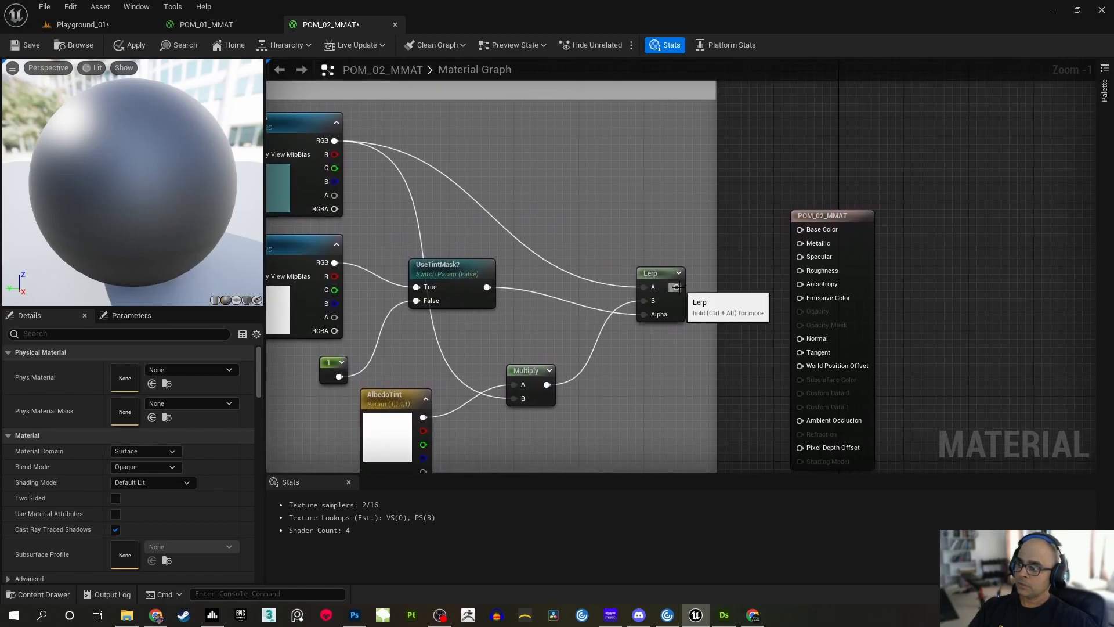
drag(676, 287, 799, 230)
right_drag(537, 218, 709, 178)
scroll(757, 166, down, 2)
right_drag(586, 98, 588, 190)
drag(523, 172, 460, 103)
click(830, 183)
Add a texture coordinate (TexCoord) node in the empty graph space ahead of the Albedo group
right_drag(562, 283, 779, 199)
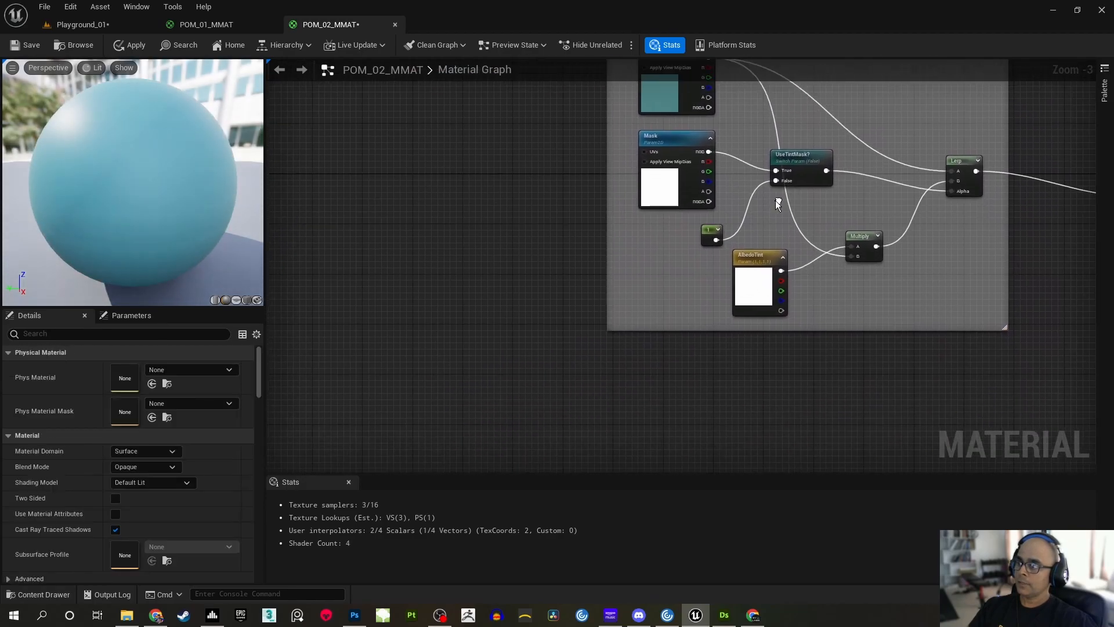
scroll(685, 218, down, 1)
right_drag(665, 224, 649, 273)
right_drag(553, 312, 505, 234)
scroll(555, 268, up, 1)
scroll(554, 221, up, 1)
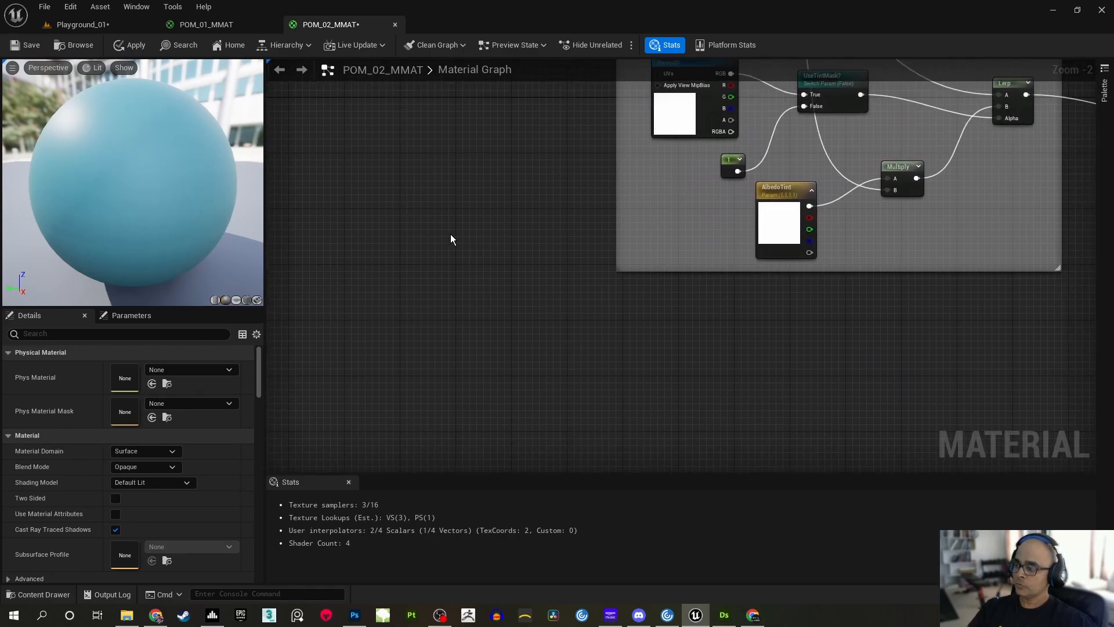
right_click(391, 265)
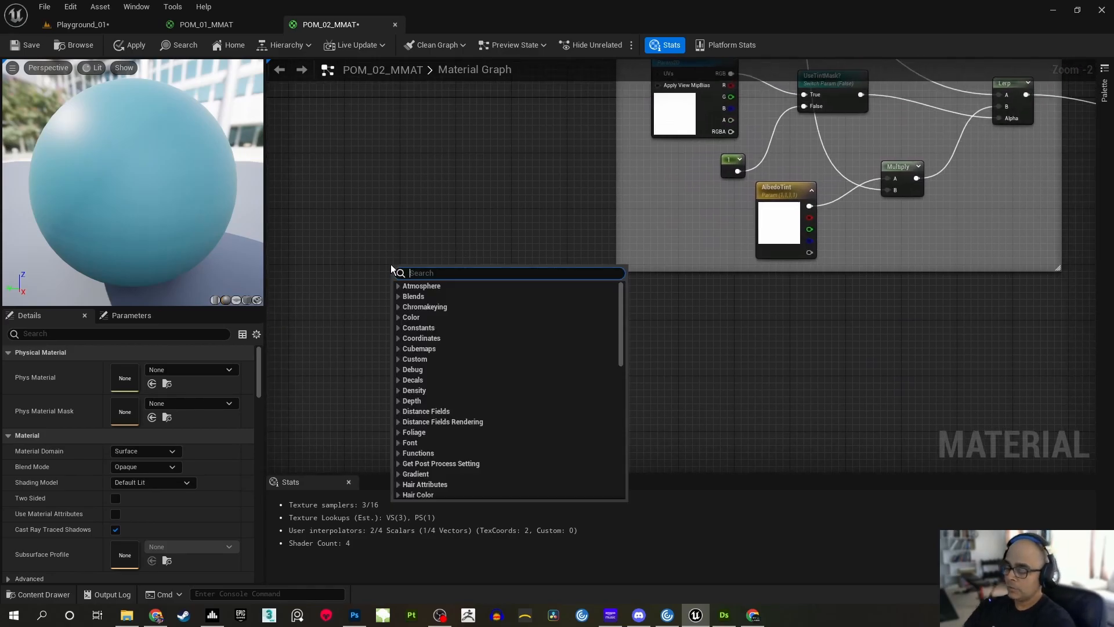
text(uv)
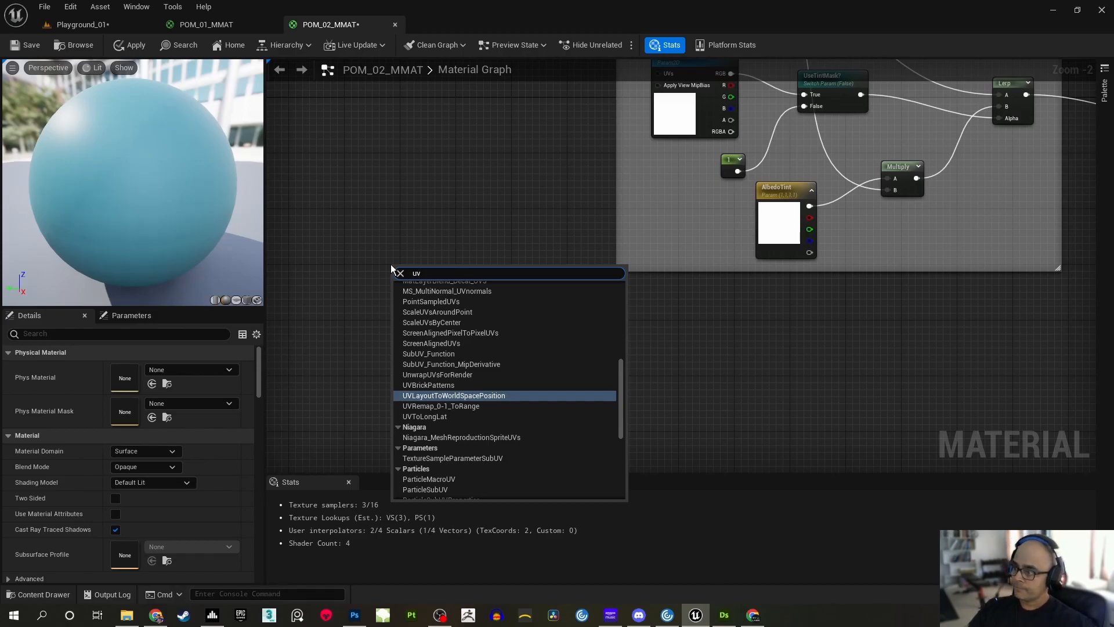
key(BackSpace)
key(BackSpace)
text(coord)
click(420, 397)
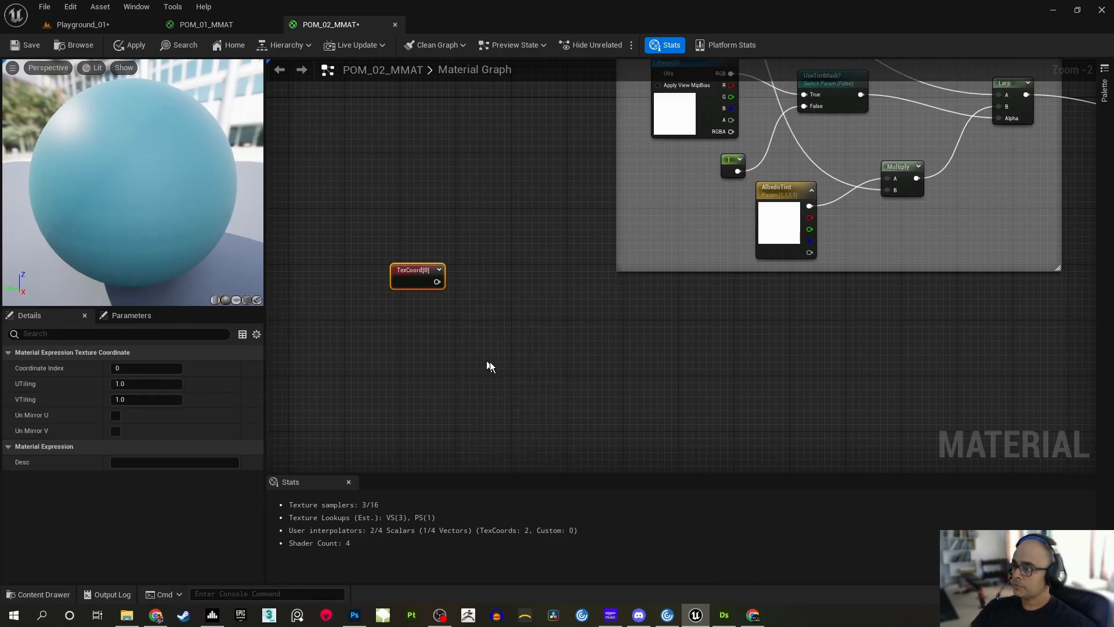
Add a Multiply node just below and after the TexCoord node
right_drag(486, 252, 534, 260)
drag(468, 277, 439, 239)
click(531, 208)
scroll(433, 201, up, 2)
right_drag(432, 201, 503, 229)
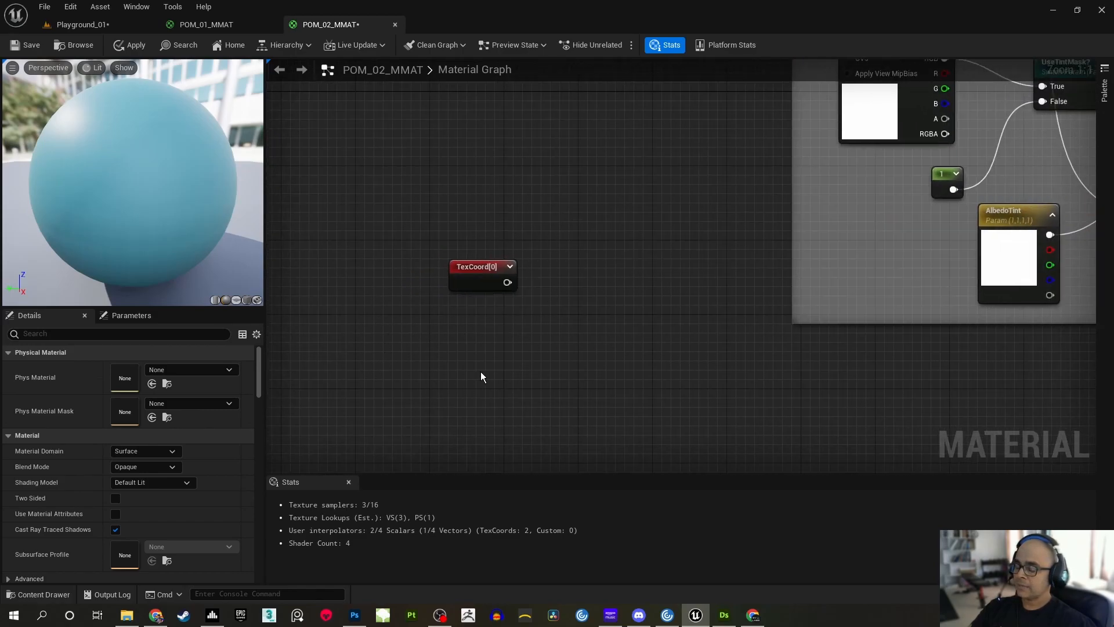
mouse_move(457, 314)
right_down()
mouse_move(443, 313)
mouse_move(474, 301)
right_up()
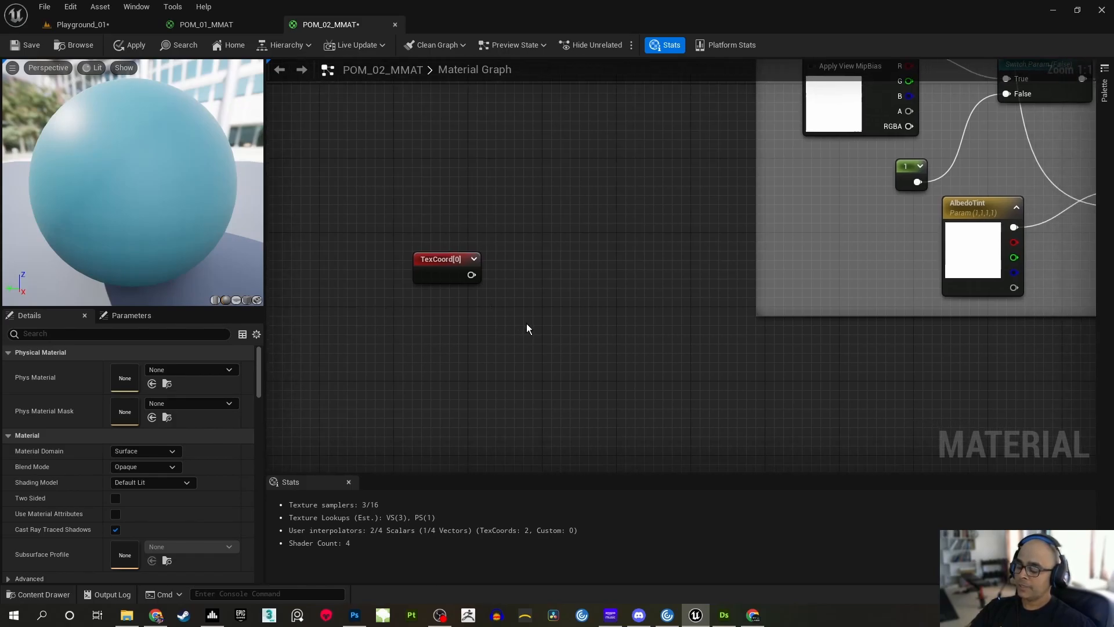
key(m)
click(527, 323)
drag(548, 330, 501, 317)
click(500, 317)
right_drag(500, 318, 527, 315)
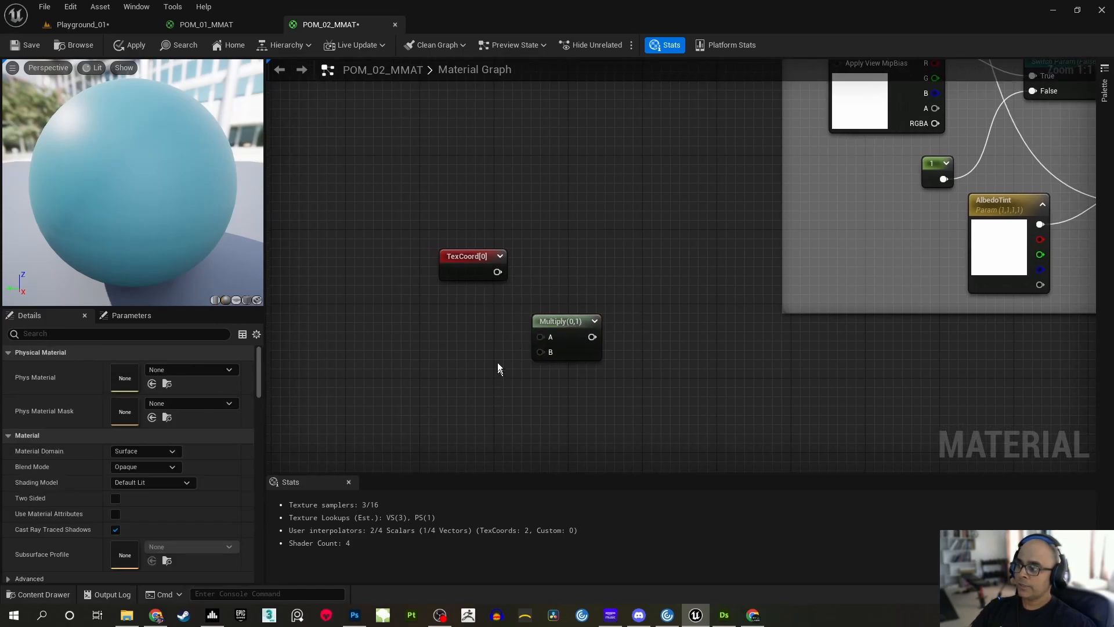
Move the new Multiply node closer beneath the TexCoord node, with free graph space in front of both
right_drag(531, 355, 581, 356)
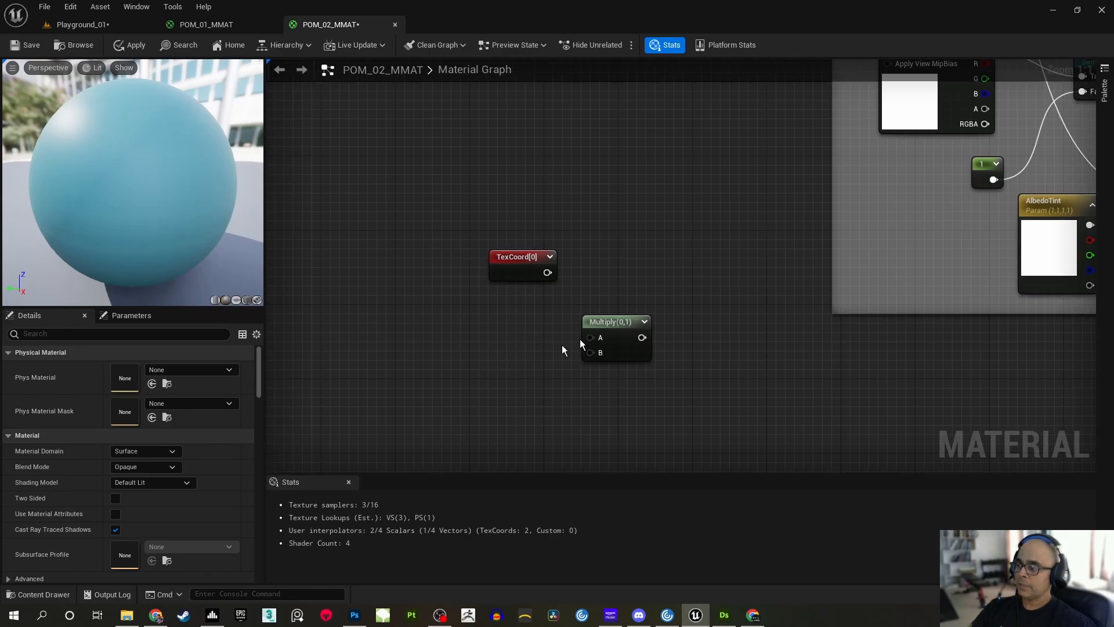
drag(597, 328, 551, 331)
click(492, 340)
right_drag(442, 341, 522, 341)
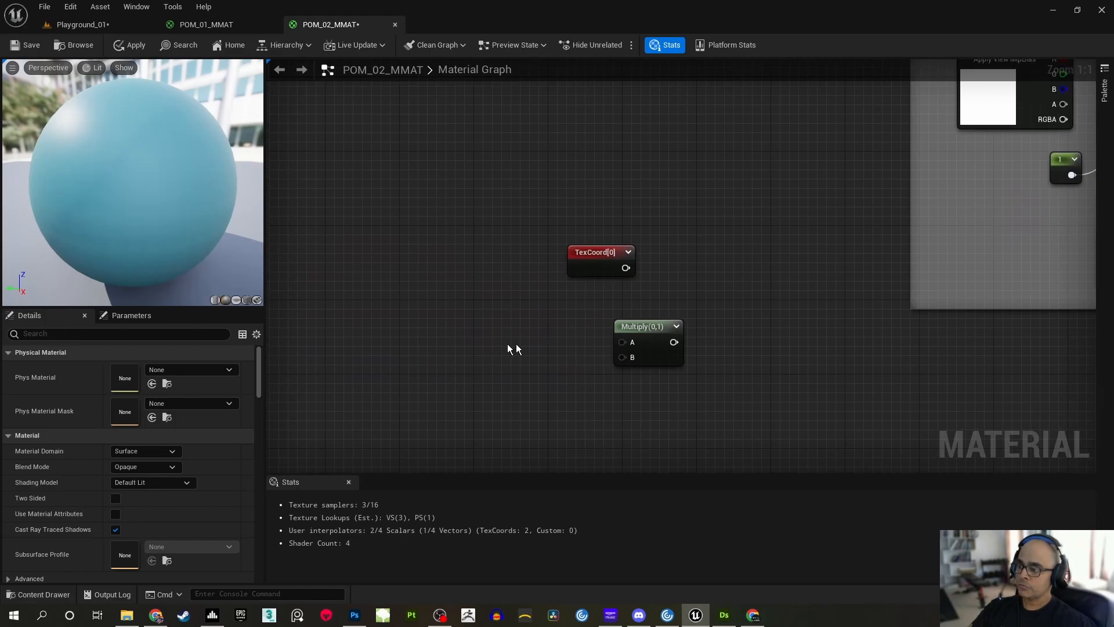
right_drag(444, 333, 468, 333)
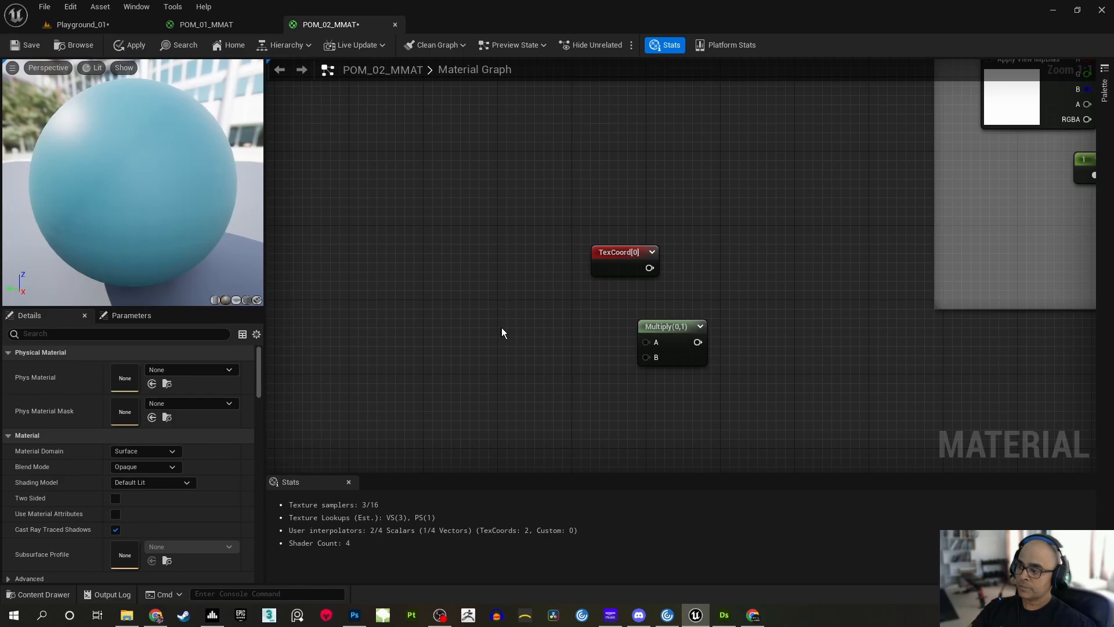
Add two constant nodes one above the other ahead of the Multiply node and convert both to parameters
click(483, 328)
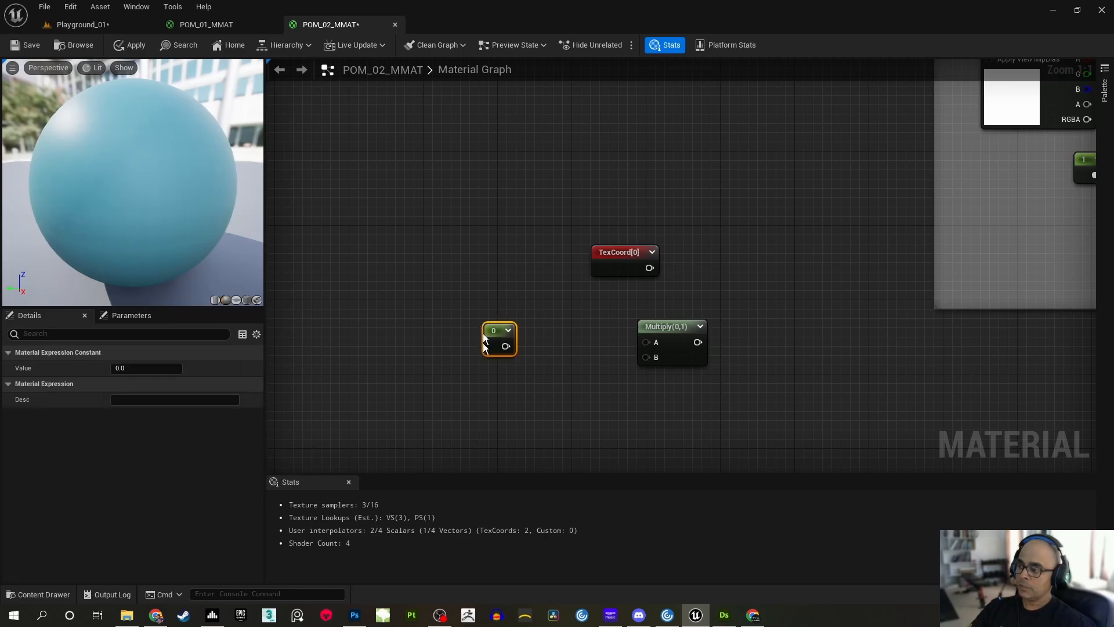
click(489, 375)
right_drag(538, 392, 539, 344)
drag(465, 264, 523, 365)
right_click(518, 336)
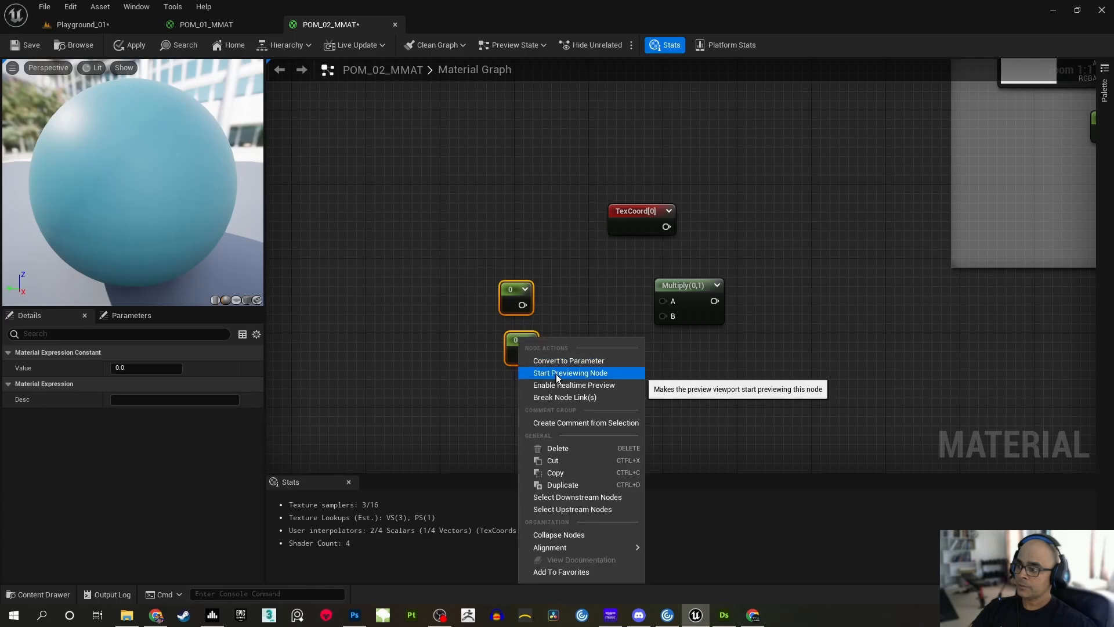
click(559, 365)
click(608, 360)
Rename the upper scalar parameter Tile X and set its default value to 1
double_click(539, 296)
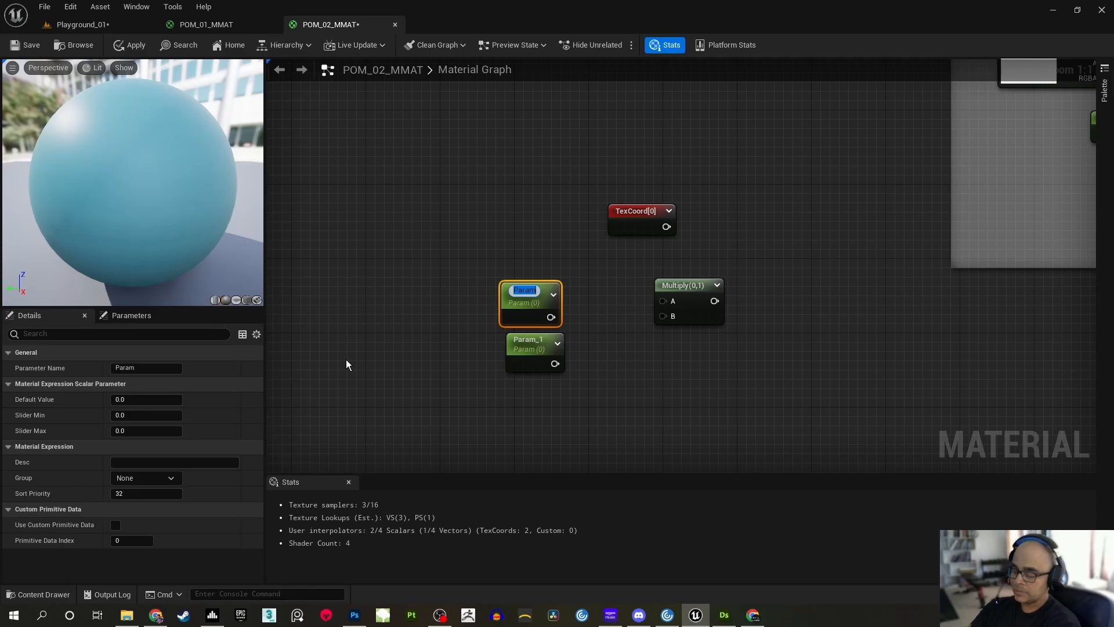
text(Tile X)
key(Return)
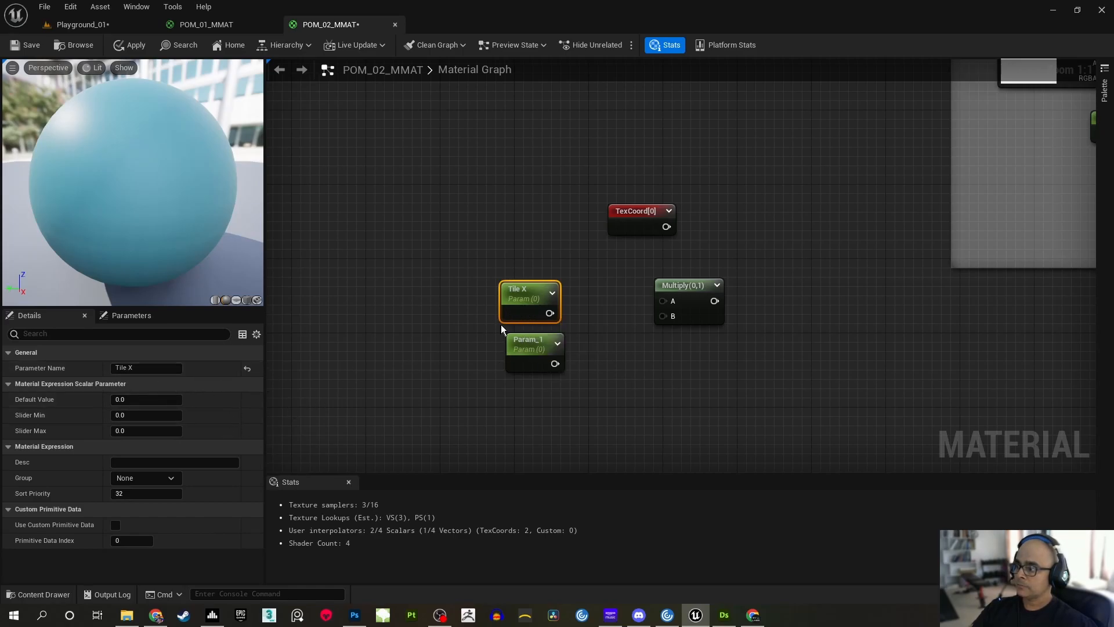
click(145, 400)
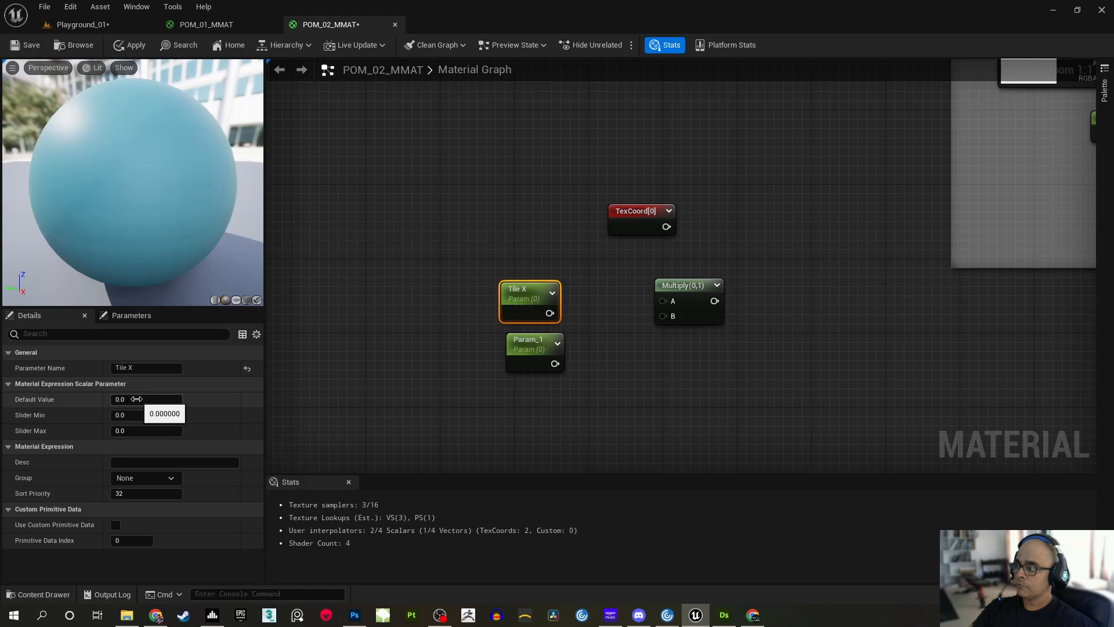
text(1)
key(Return)
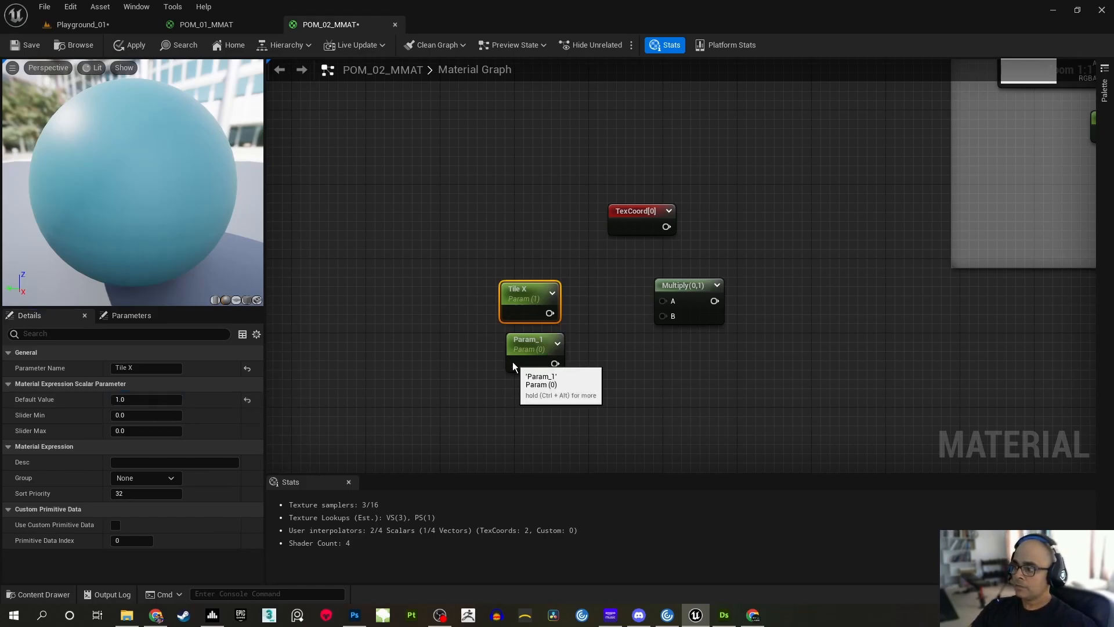
Name the lower scalar parameter Tile Y with default value 1 and align it vertically with Tile X
click(518, 357)
click(105, 368)
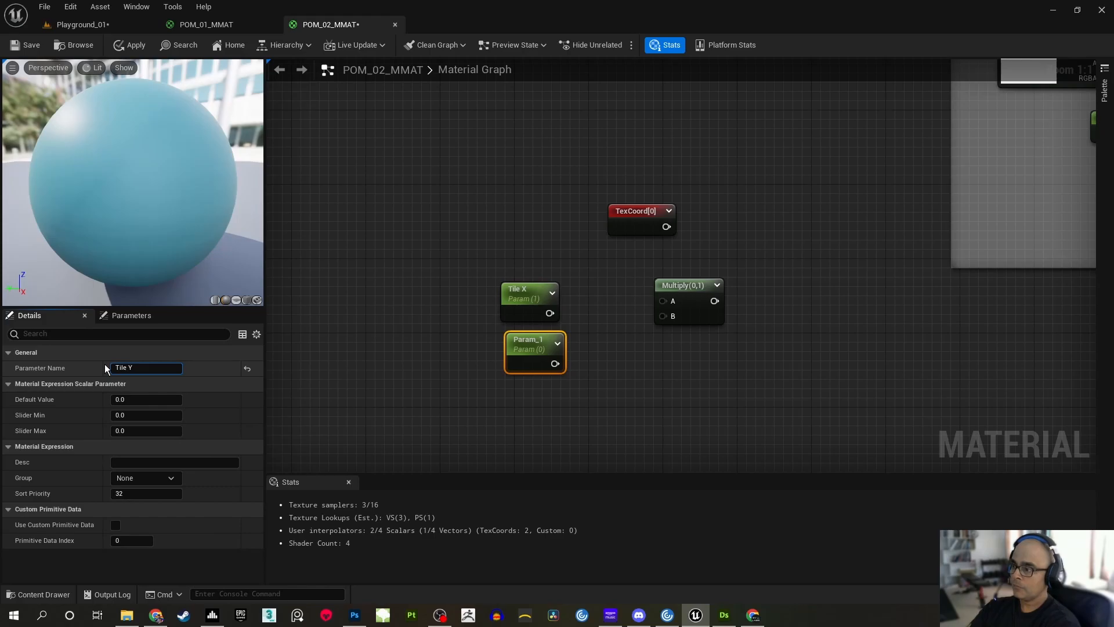
click(131, 399)
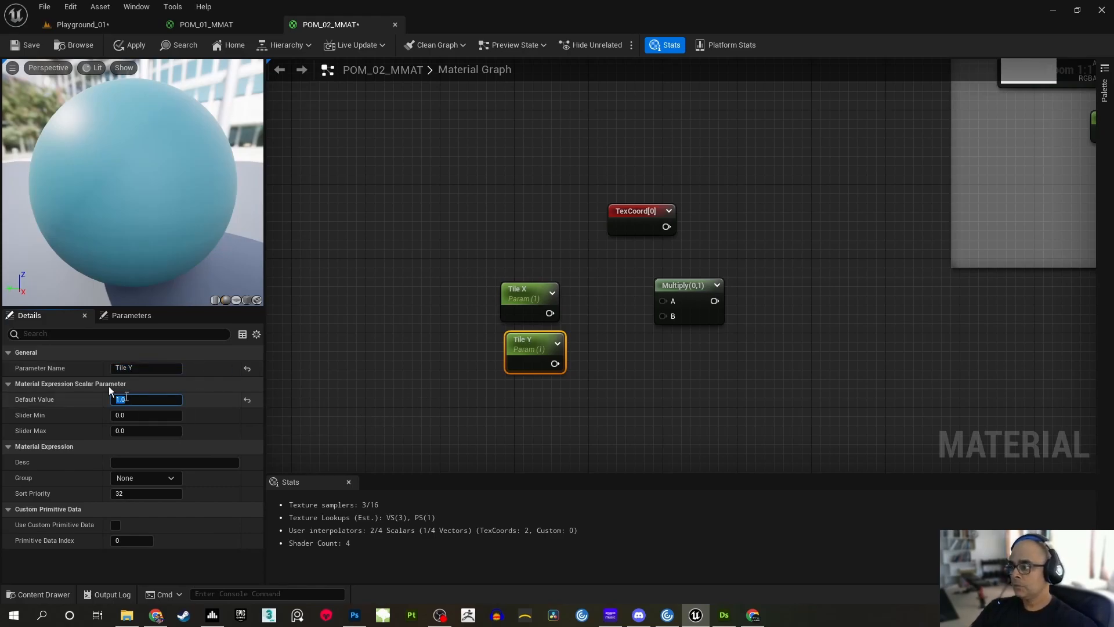
drag(527, 364, 519, 365)
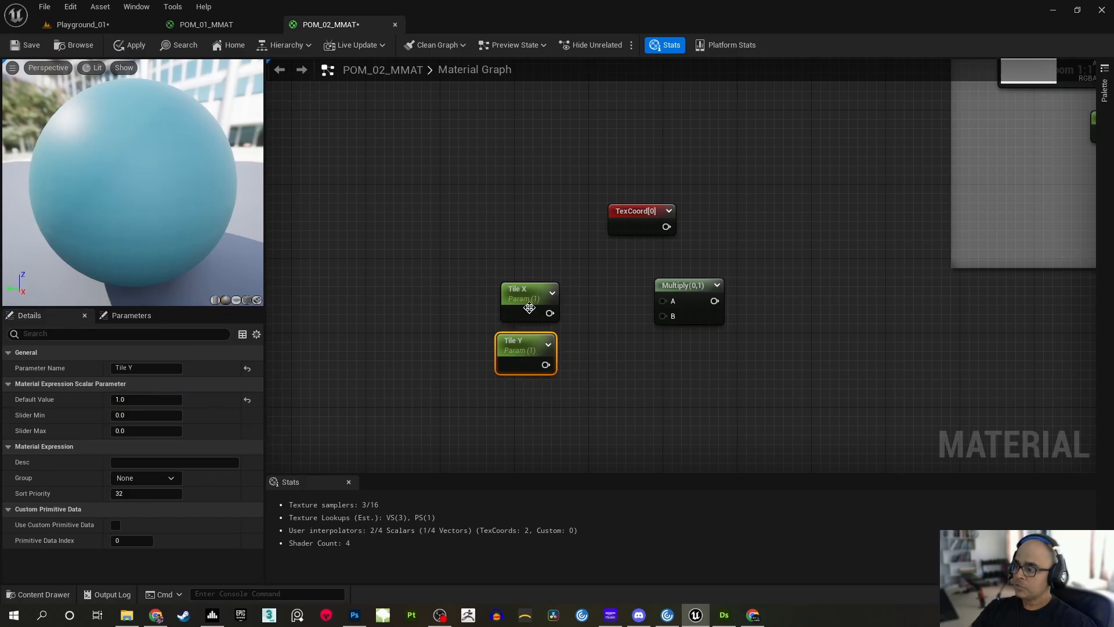
drag(529, 308, 526, 304)
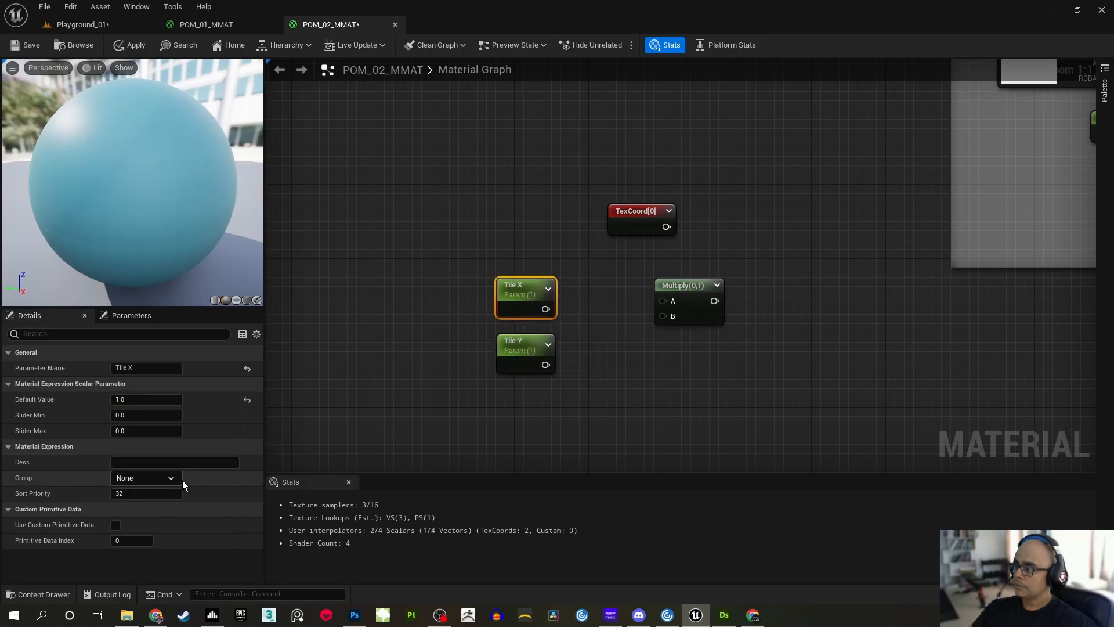
Choose the parameter group for Tile X and for Tile Y
click(174, 477)
click(148, 489)
click(532, 369)
click(172, 479)
click(131, 492)
Rearrange the tiling nodes with more space before Multiply and connect TexCoord to Multiply's A input
click(475, 255)
right_drag(474, 256, 436, 298)
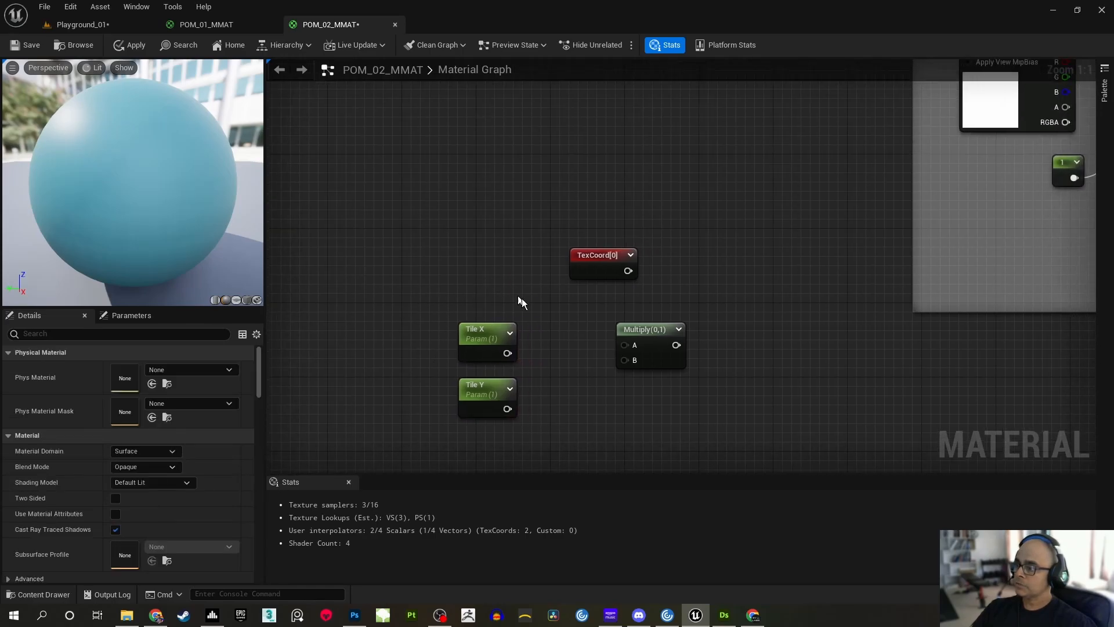
right_drag(516, 295, 492, 237)
drag(614, 269, 652, 268)
click(551, 289)
drag(431, 239, 449, 327)
click(551, 309)
right_drag(554, 310, 619, 327)
drag(642, 217, 604, 226)
click(676, 306)
right_drag(679, 307, 592, 241)
drag(584, 206, 644, 260)
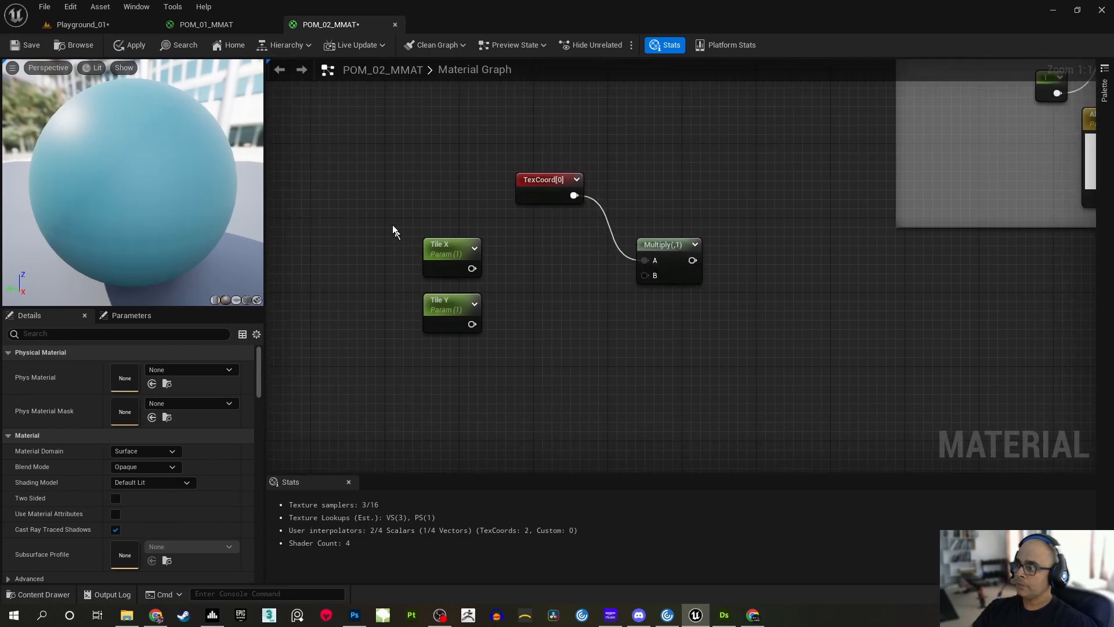
Reposition Tile X and Tile Y together, leaving room for a node between them and Multiply
drag(396, 234, 485, 312)
drag(466, 272, 494, 280)
click(650, 287)
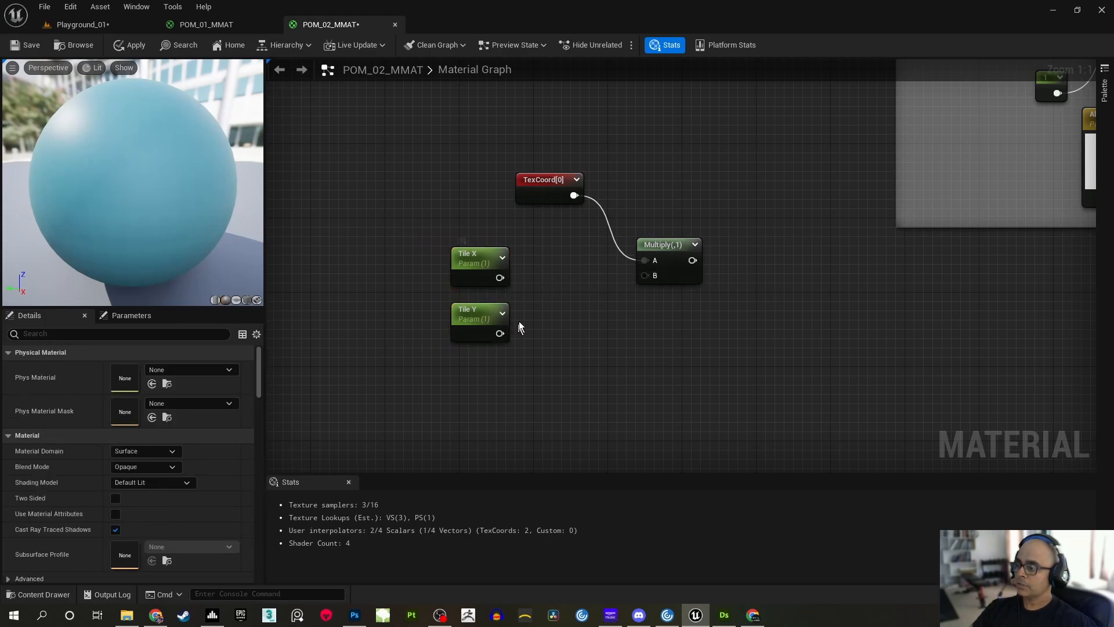
drag(429, 231, 446, 309)
click(503, 294)
Add an AppendVector node, feed Tile X into A and Tile Y into B, and connect its output to Multiply's B
right_click(528, 270)
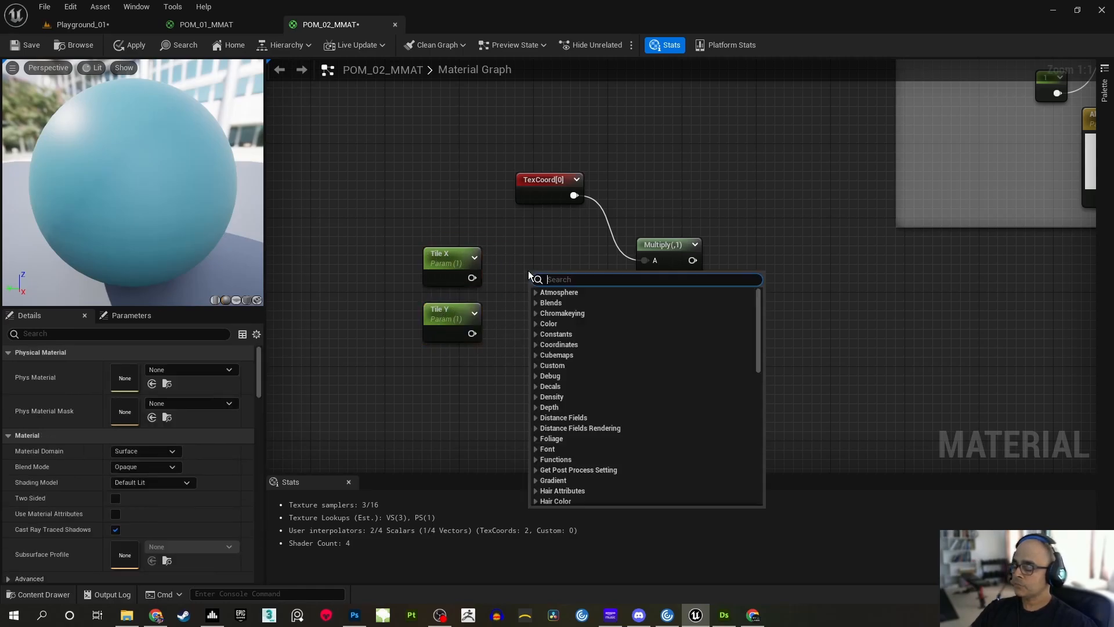
text(append)
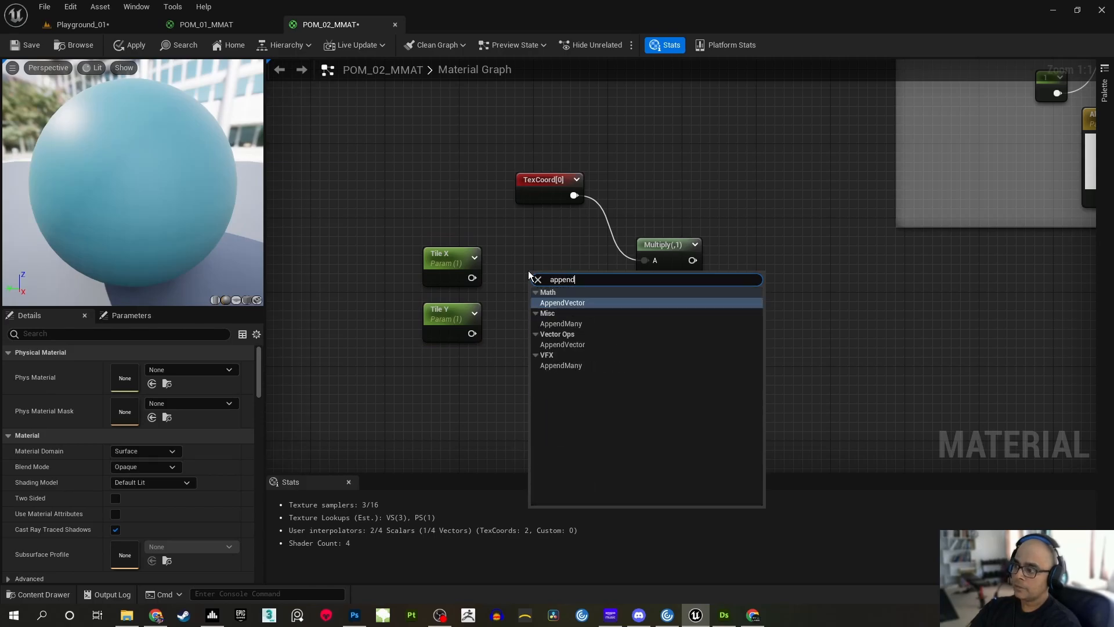
click(595, 302)
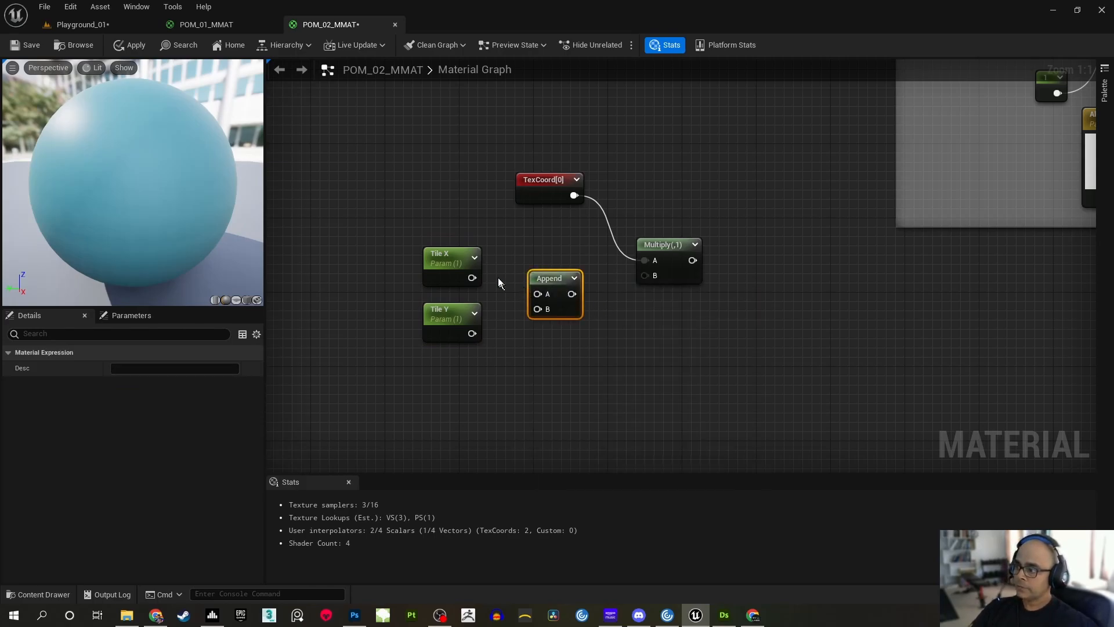
drag(473, 278, 535, 293)
drag(472, 334, 642, 276)
click(673, 338)
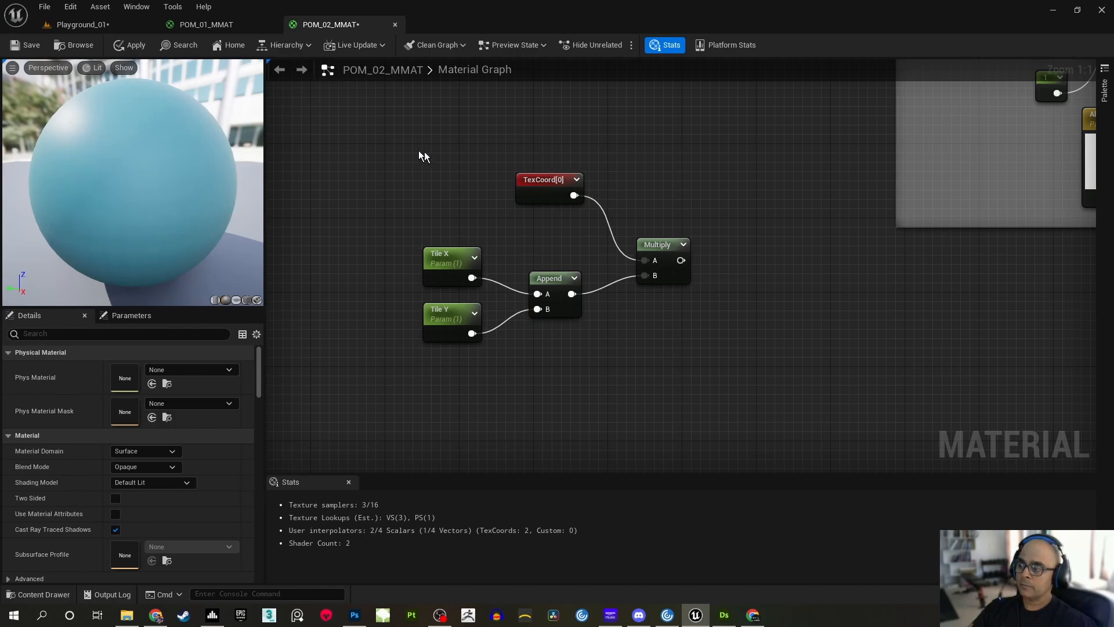
Shift the whole tiling node network slightly and enclose it in a comment titled "UV Tiling Control"
drag(427, 153, 730, 313)
drag(660, 240, 631, 265)
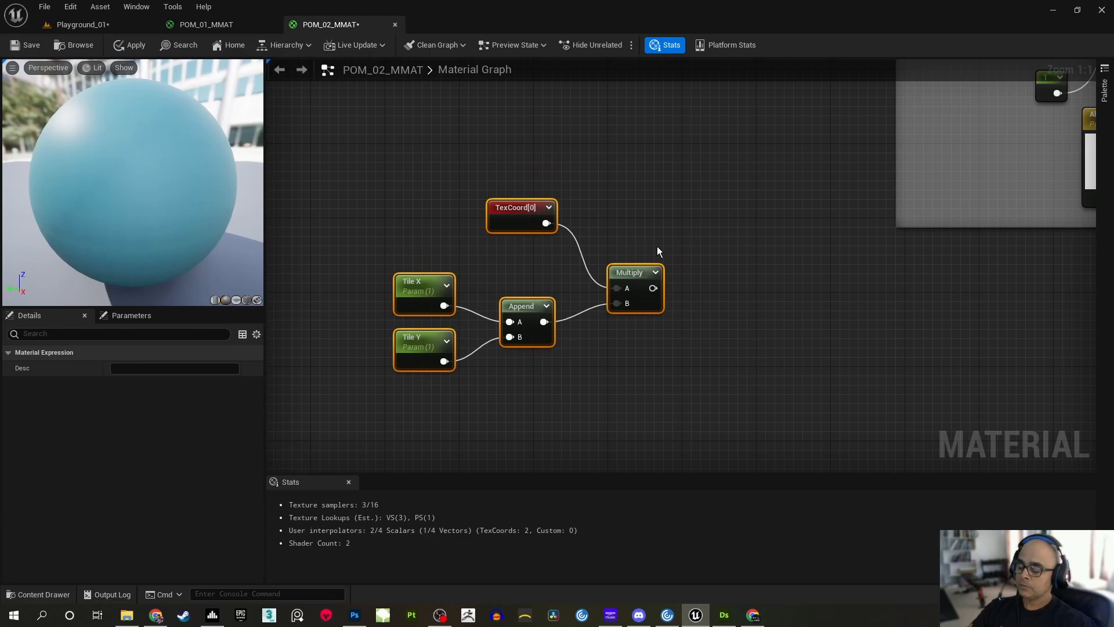
key(c)
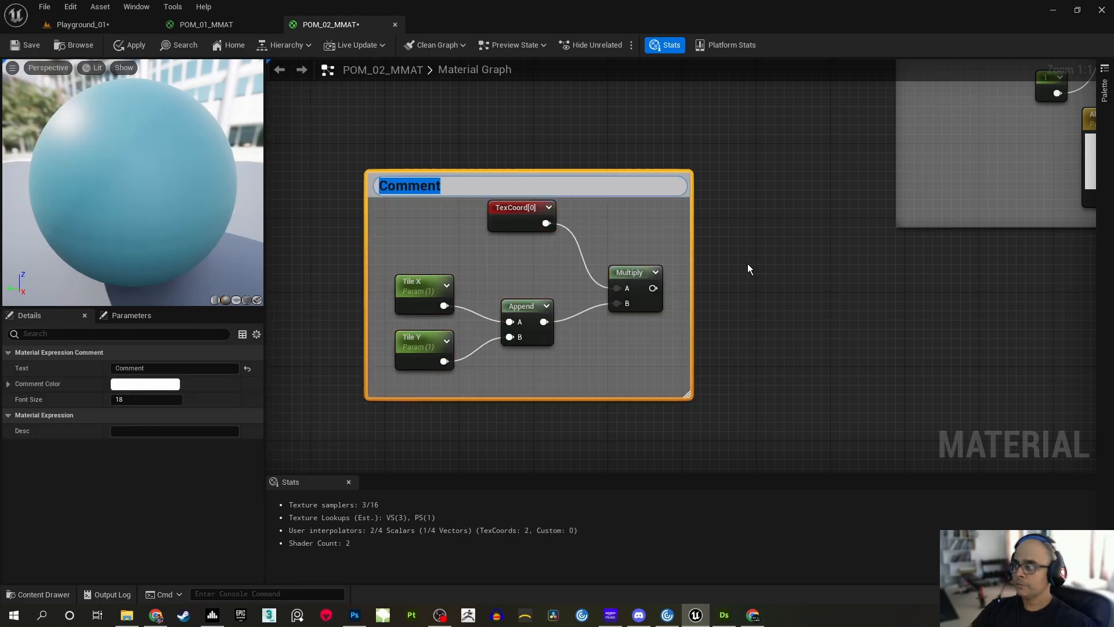
text(Uv)
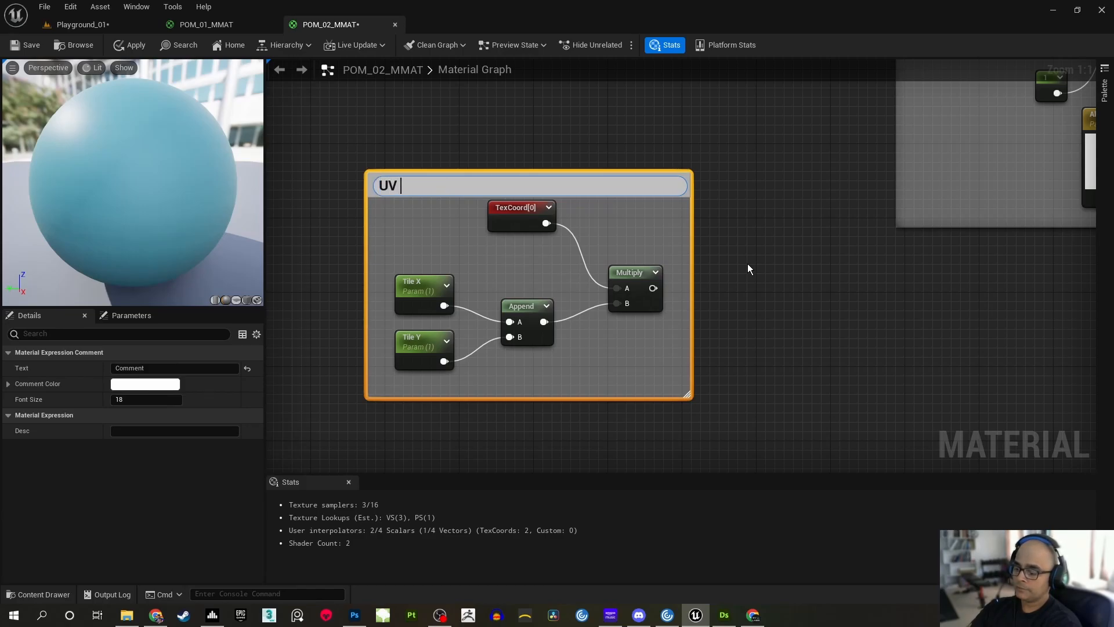
text( Tiling Control)
key(Return)
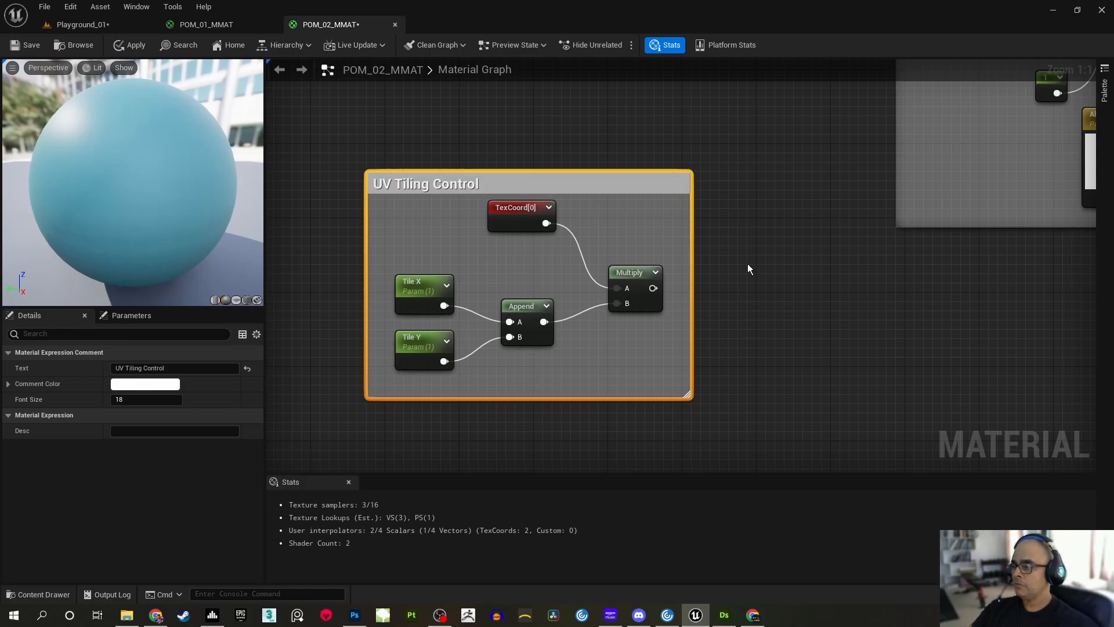
Connect the UV Tiling Control group's Multiply output to the Albedo texture's UVs input
click(774, 249)
scroll(780, 242, down, 2)
right_drag(791, 236, 680, 273)
right_drag(659, 224, 629, 319)
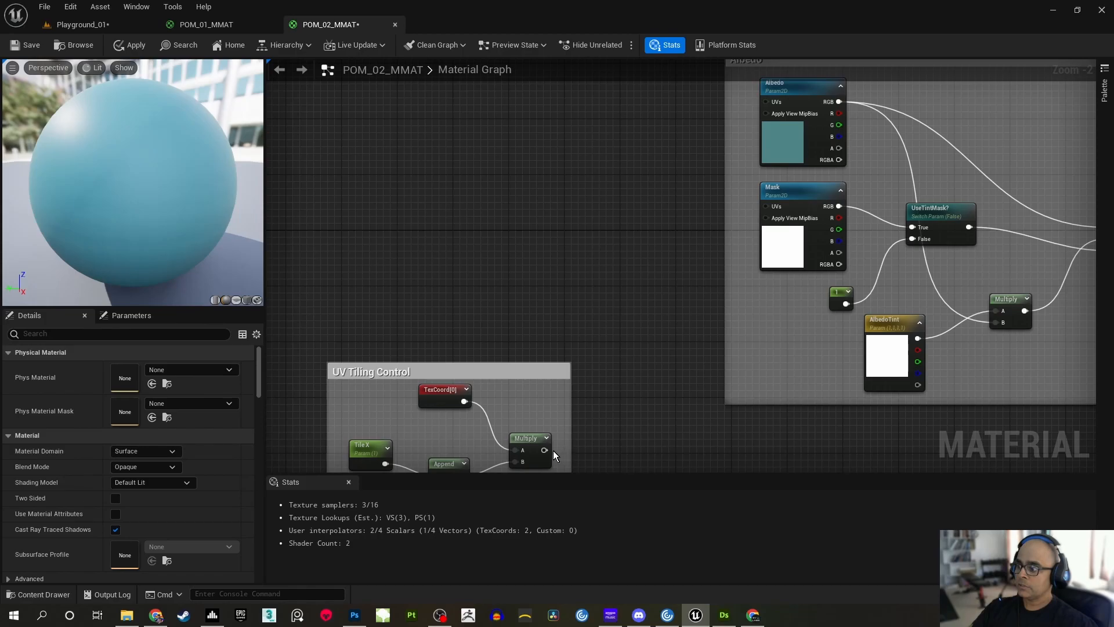
drag(545, 451, 766, 103)
right_drag(620, 443, 617, 381)
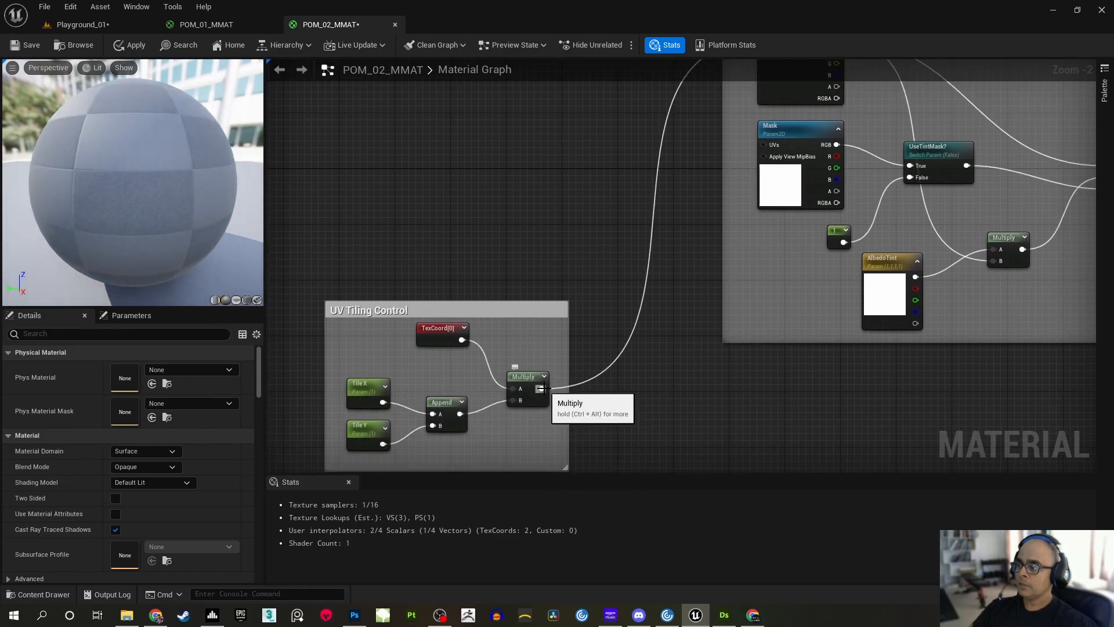
Try driving the Mask texture's UVs from the UV Tiling Control group's Multiply output
drag(541, 388, 763, 143)
right_drag(744, 155, 695, 272)
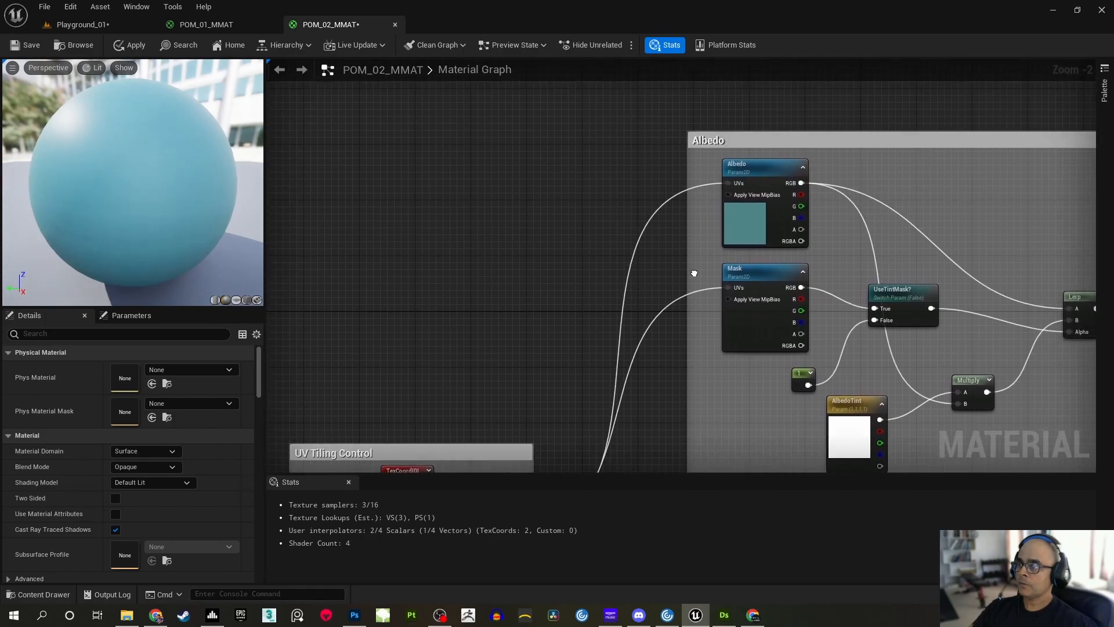
scroll(656, 308, up, 2)
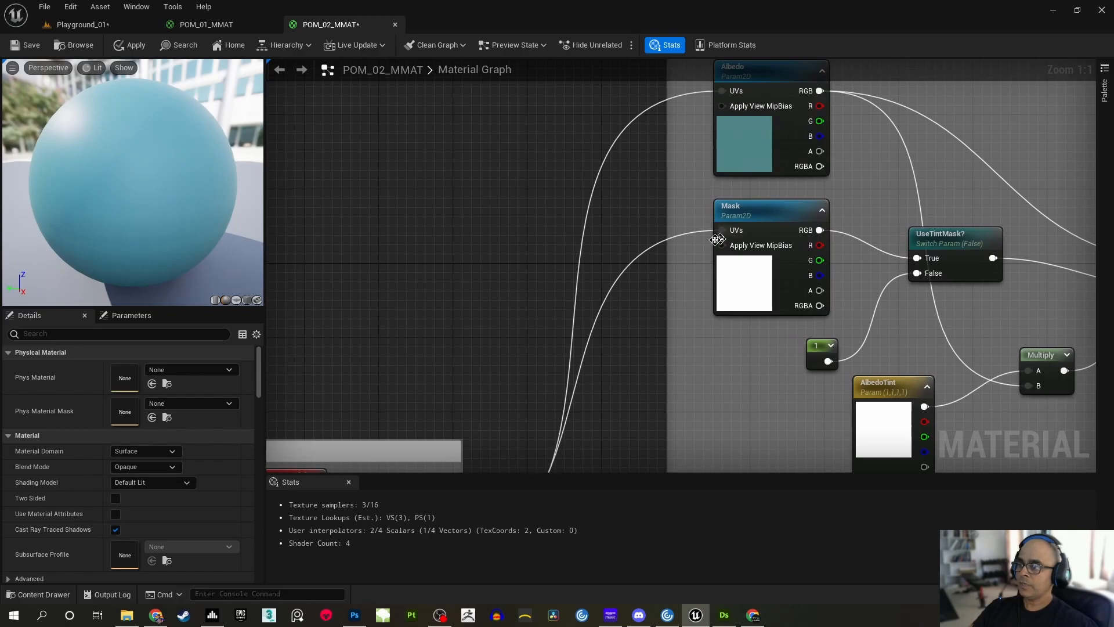
right_drag(696, 343, 637, 297)
scroll(647, 265, down, 1)
scroll(618, 357, down, 1)
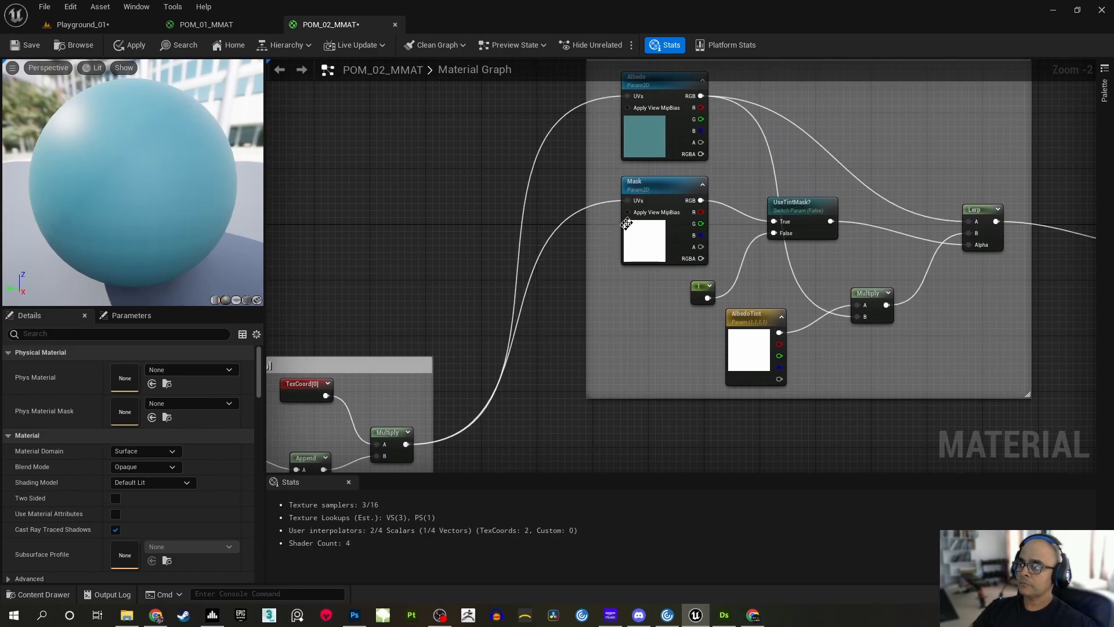
alt+click(628, 200)
Bring the PH_Normal and PH_ORM textures from the Textures folder into the graph below the Albedo group
right_drag(556, 387, 631, 377)
scroll(614, 210, down, 2)
scroll(575, 347, up, 1)
scroll(540, 345, down, 1)
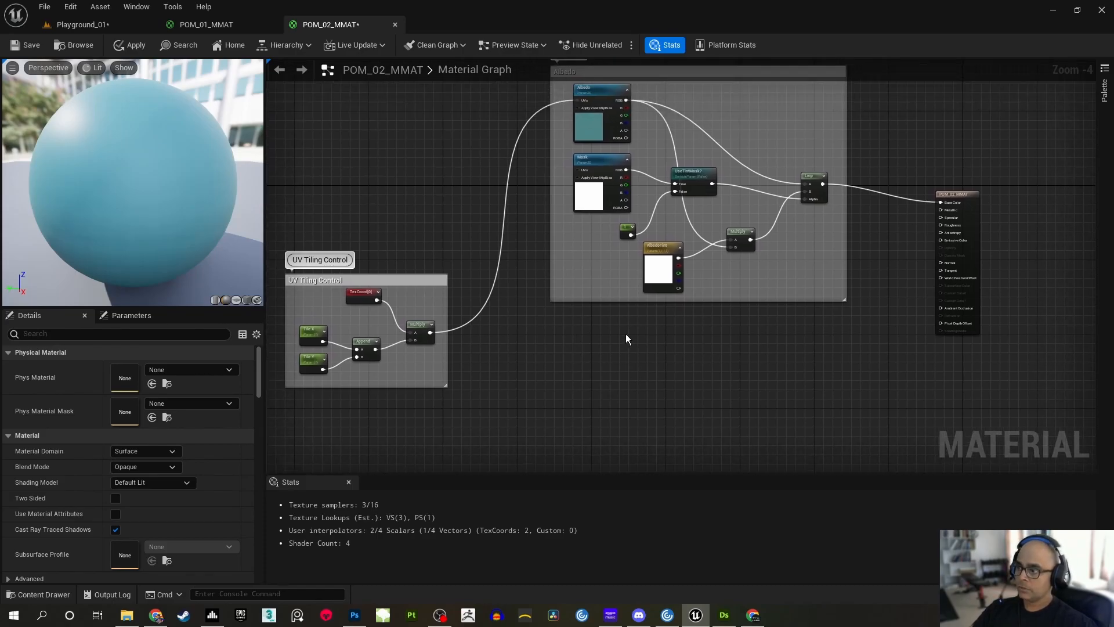
click(33, 595)
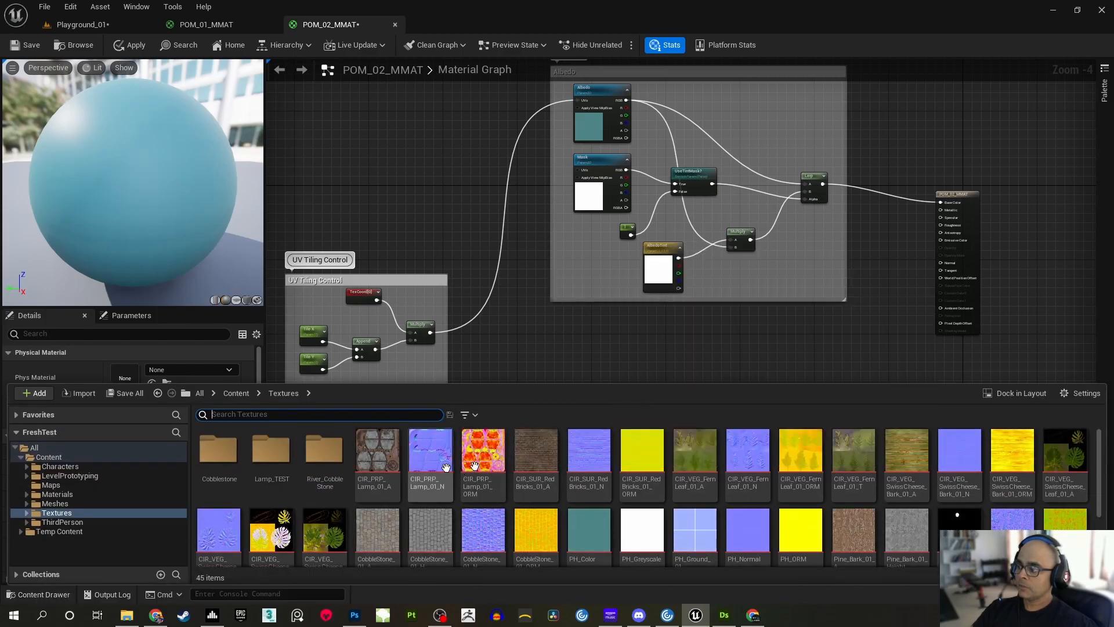
drag(1101, 486, 1102, 516)
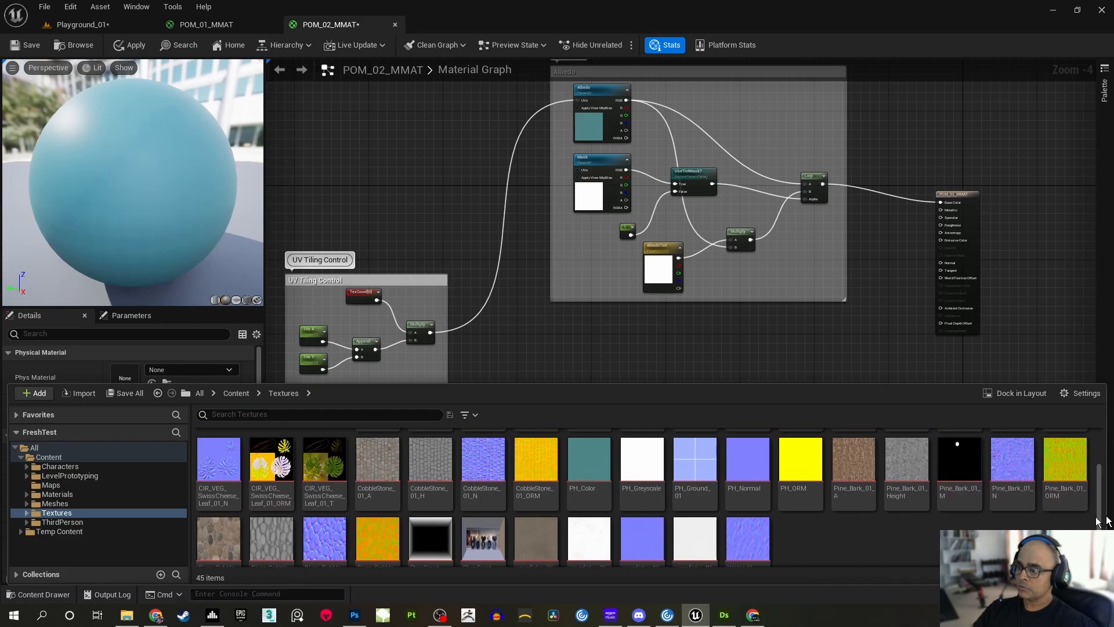
click(752, 475)
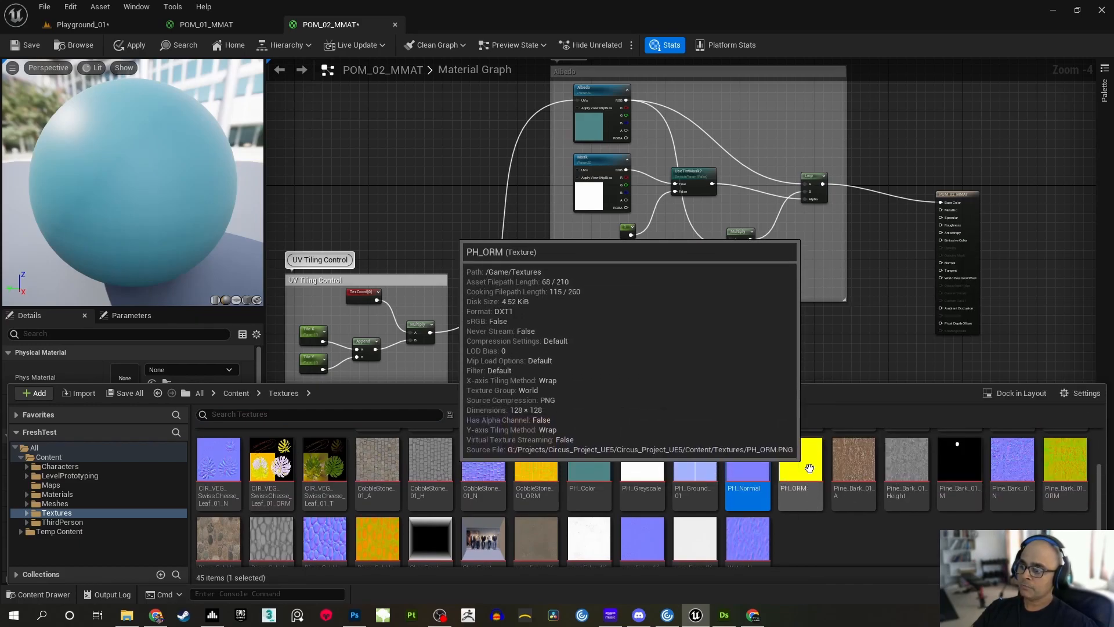
ctrl+click(806, 475)
drag(805, 475, 604, 338)
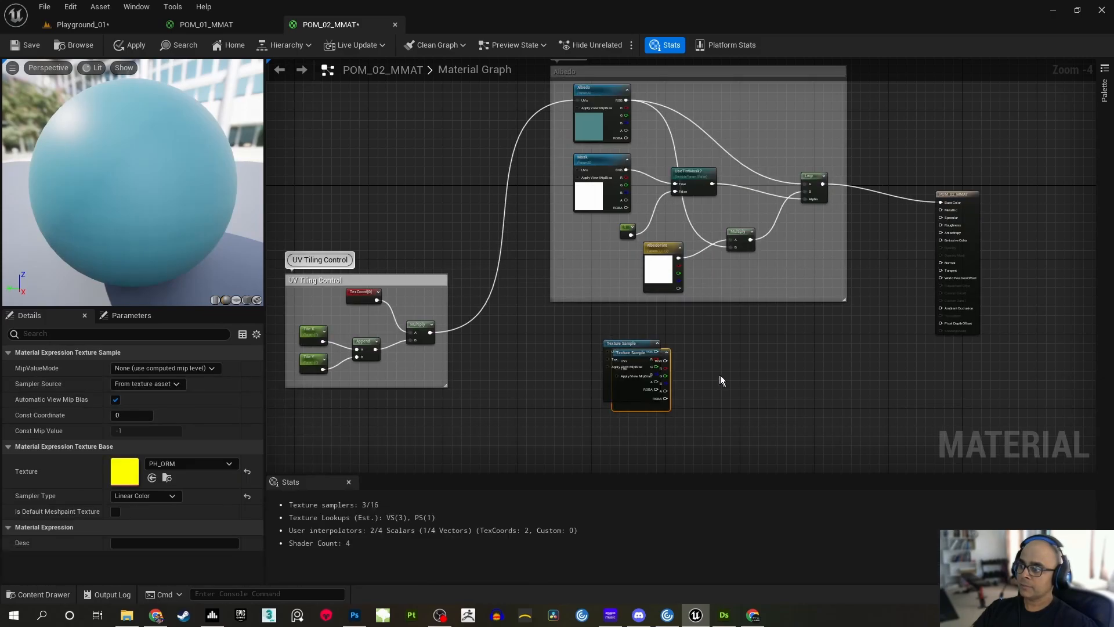
Separate the two new texture samples, stacking PH_Normal above PH_ORM in free graph space
scroll(746, 275, up, 2)
drag(622, 239, 603, 384)
drag(507, 272, 601, 274)
right_drag(725, 342, 782, 181)
Convert both the PH_Normal and PH_ORM texture samples to parameters
drag(763, 113, 614, 321)
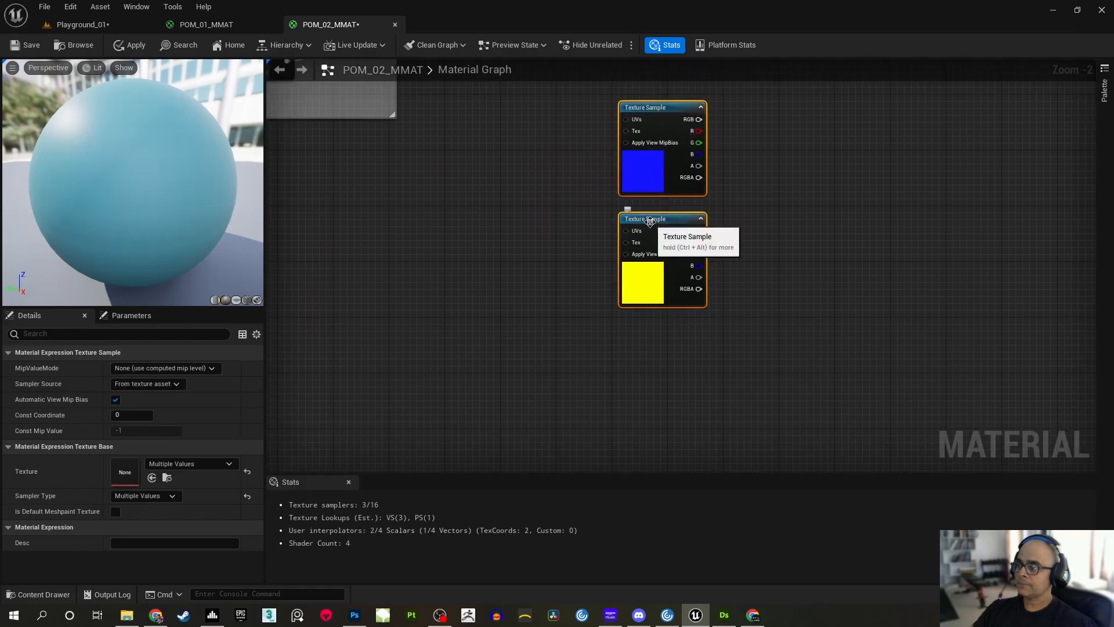
right_click(650, 221)
click(708, 270)
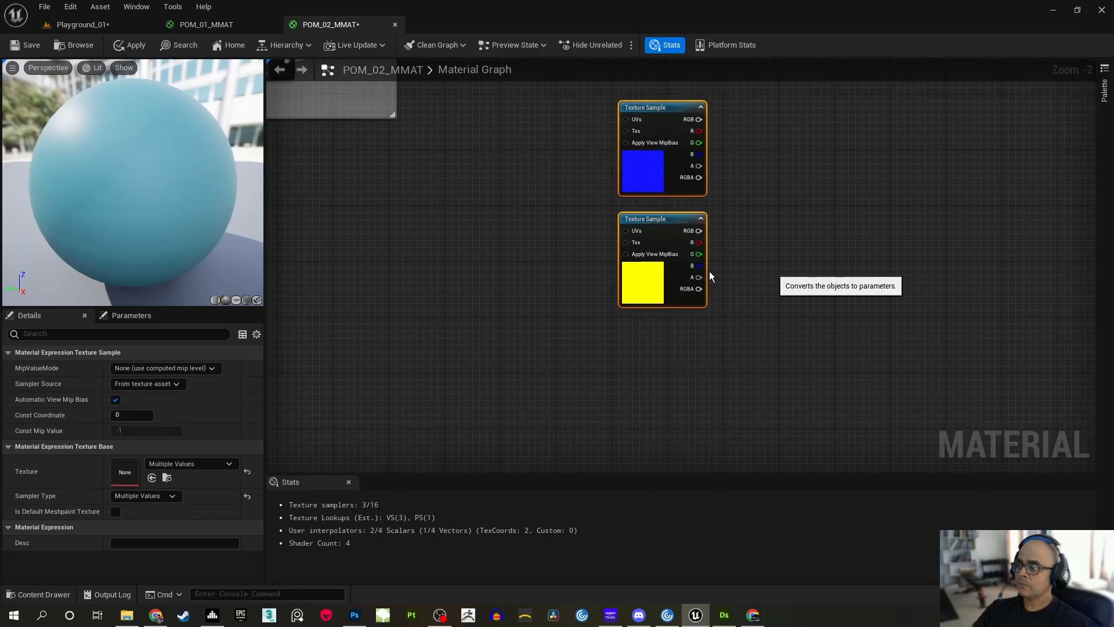
click(848, 237)
Rename the upper texture parameter, the one holding PH_Normal, to Normal
right_drag(583, 155, 581, 229)
double_click(637, 182)
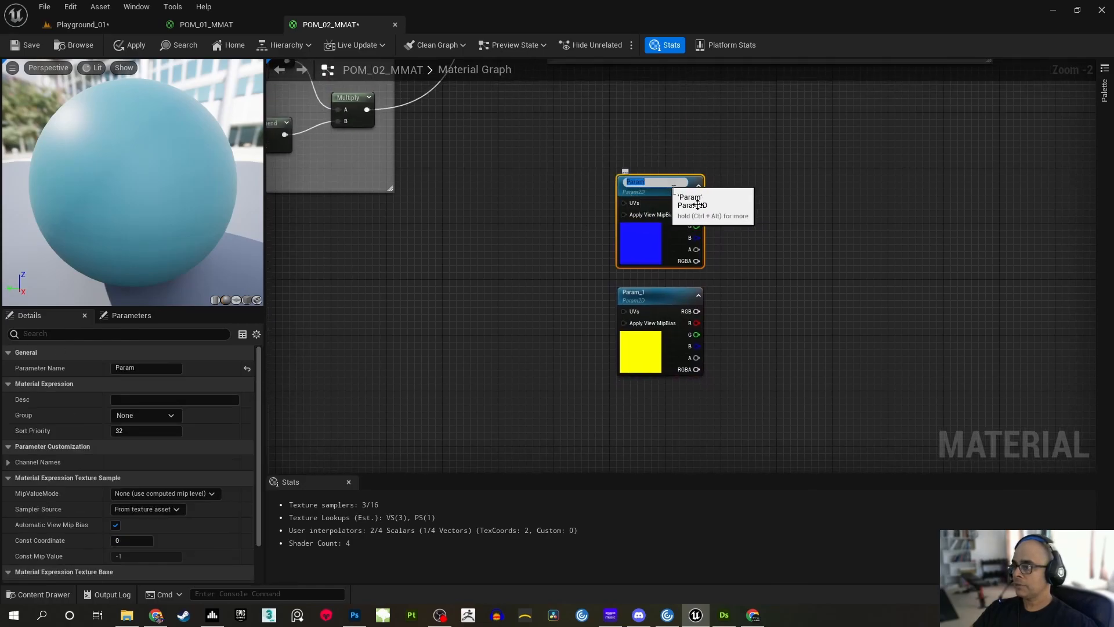
text(Norm)
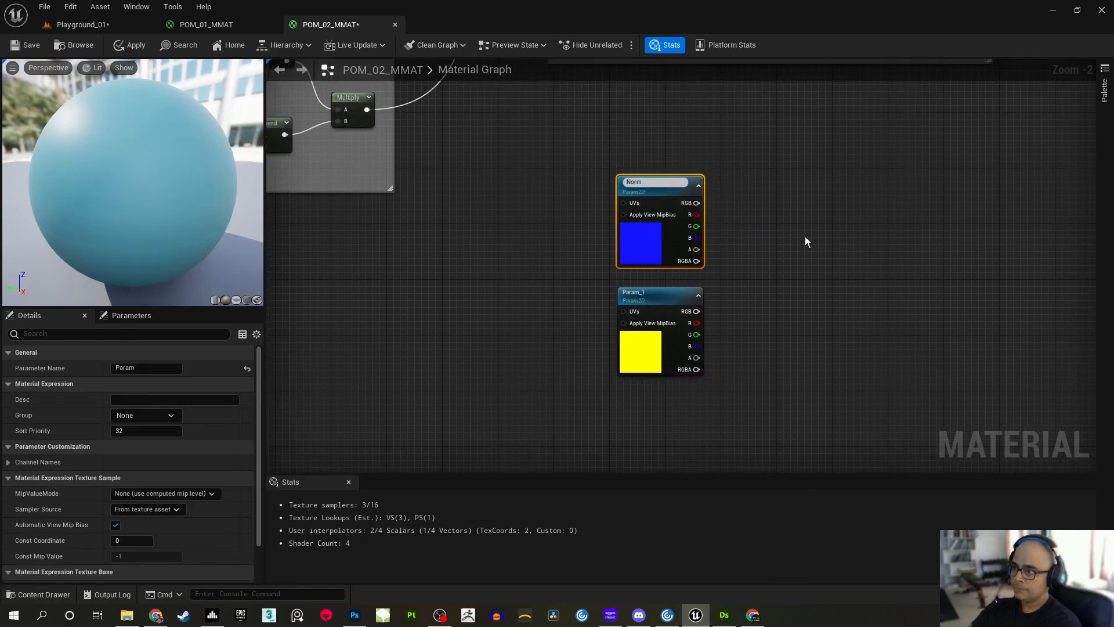
text(al)
key(Return)
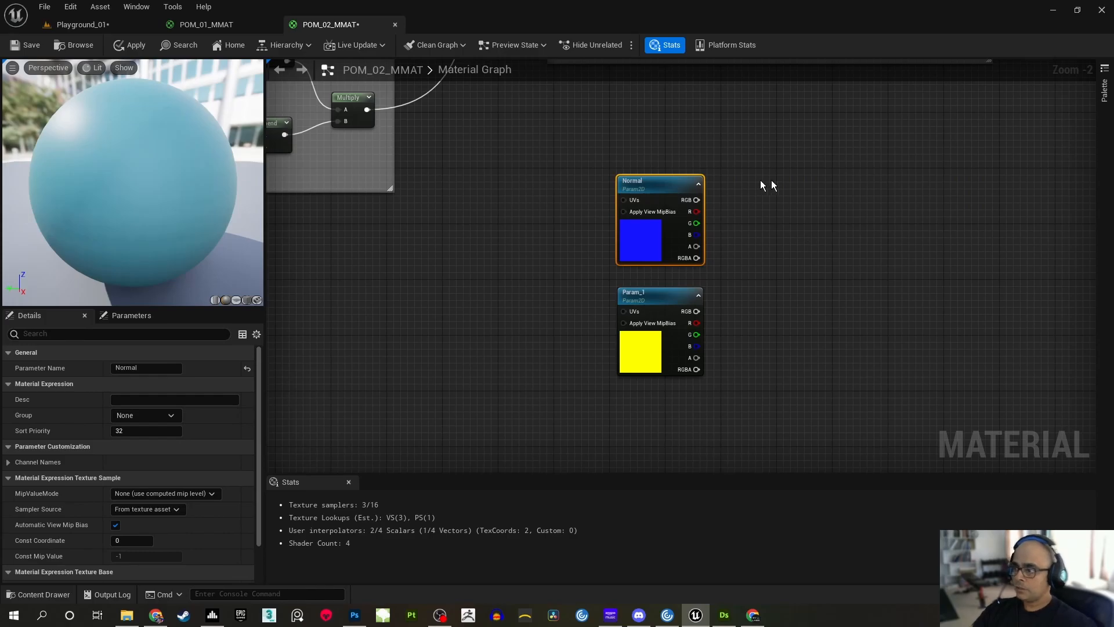
Rename the lower texture parameter, the one holding PH_ORM, to ORM
click(668, 298)
click(659, 298)
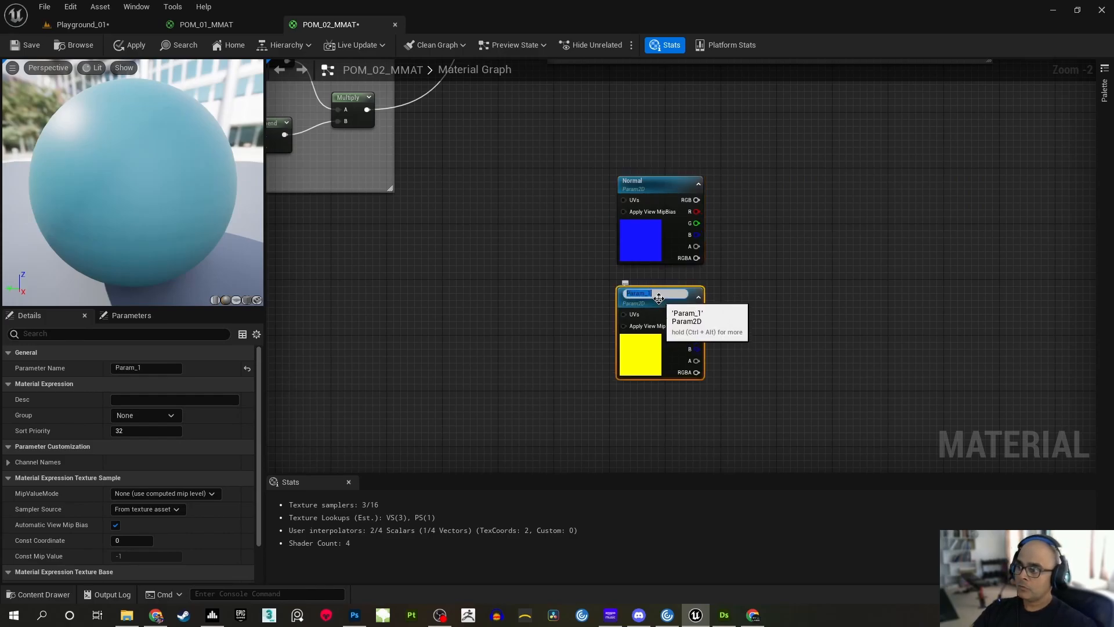
text(ORM)
key(Return)
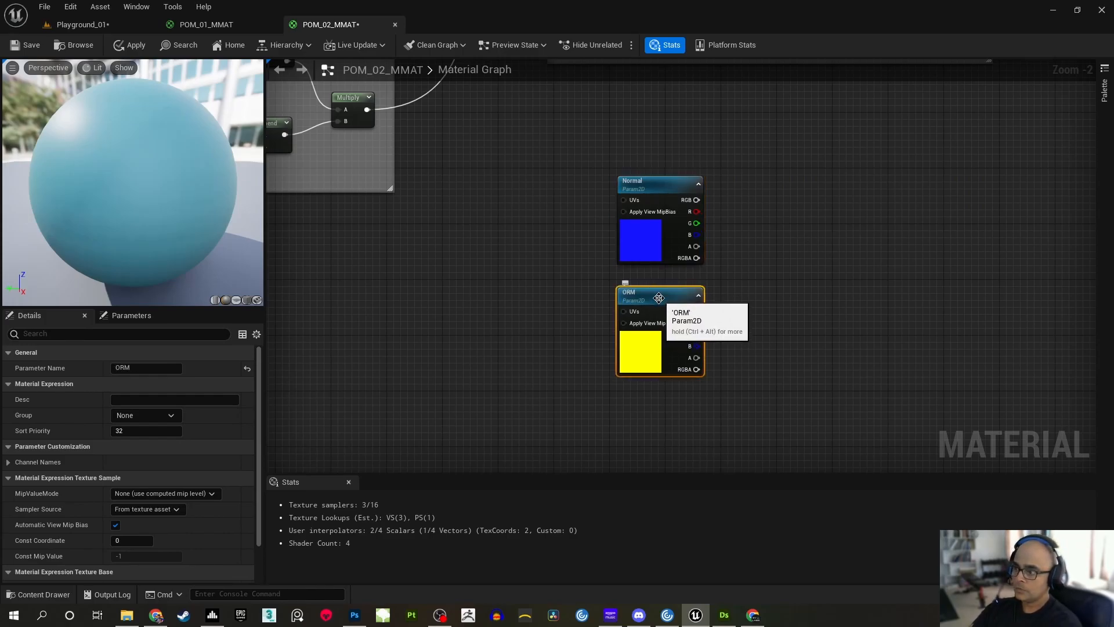
click(834, 315)
Connect the Normal texture parameter's RGB output to the material's Normal input
scroll(729, 251, up, 1)
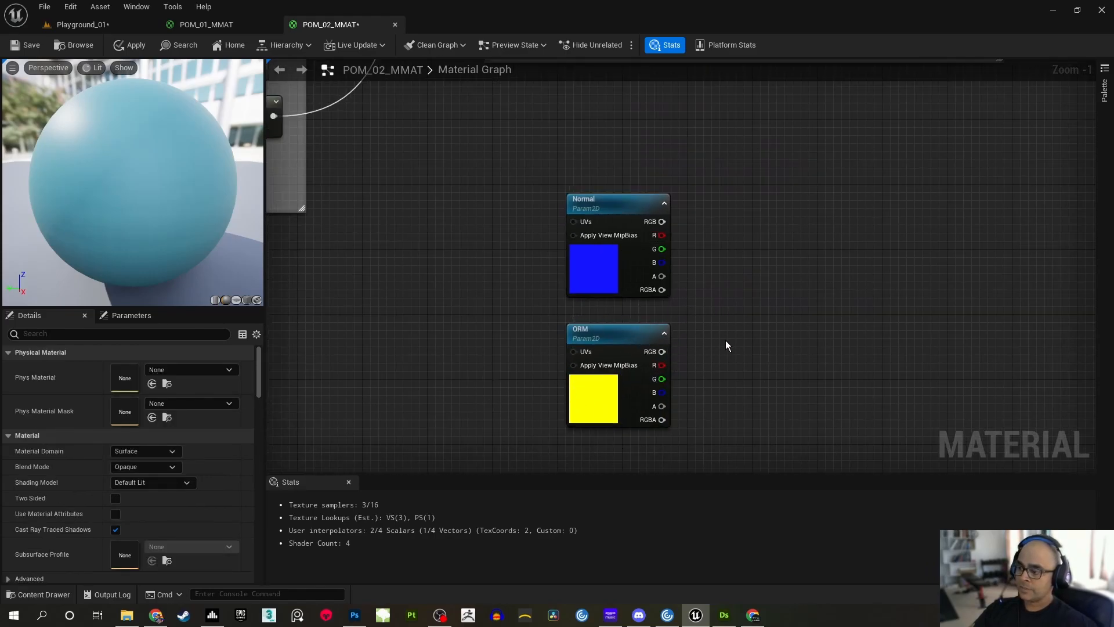
right_drag(730, 345, 680, 306)
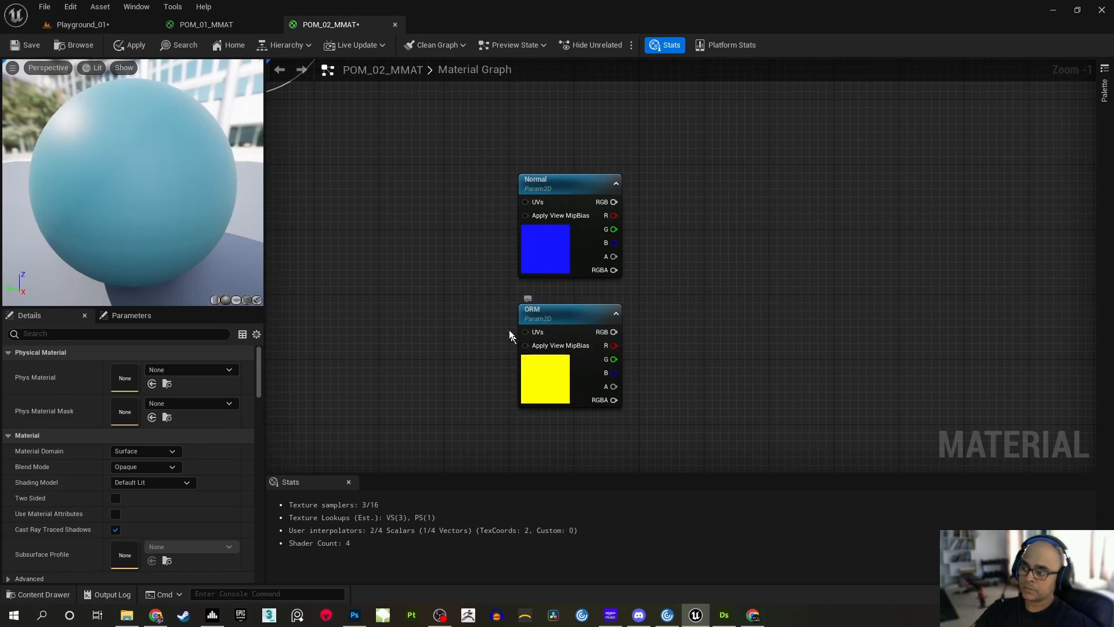
right_drag(727, 297, 649, 310)
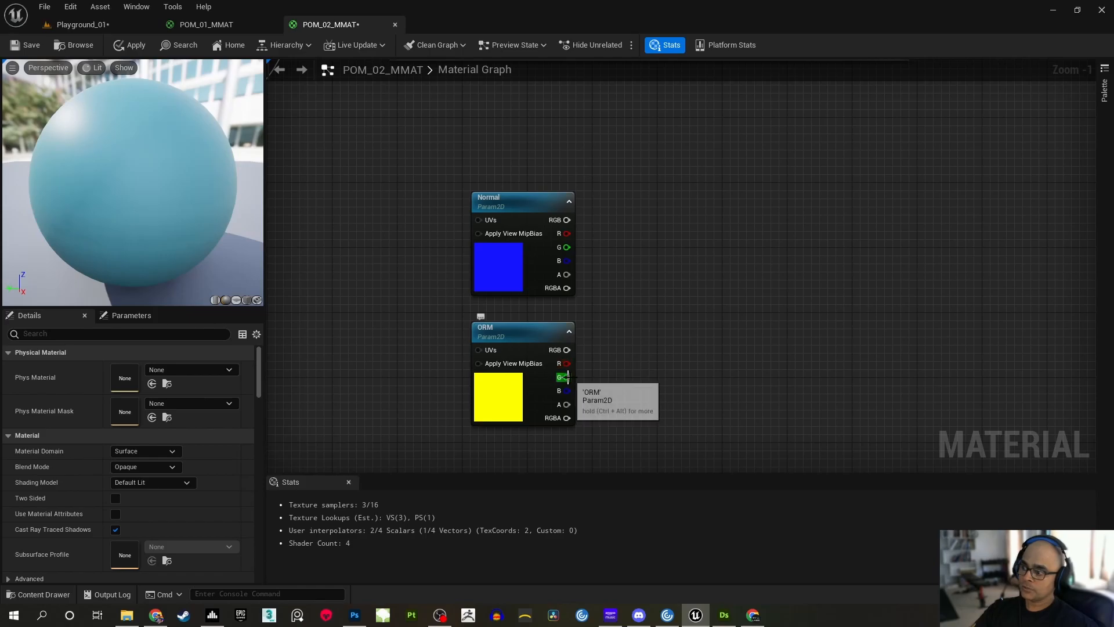
mouse_move(671, 244)
right_down()
mouse_move(664, 286)
mouse_move(629, 262)
right_up()
scroll(666, 288, down, 1)
mouse_move(711, 181)
right_down()
mouse_move(601, 319)
mouse_move(479, 389)
right_up()
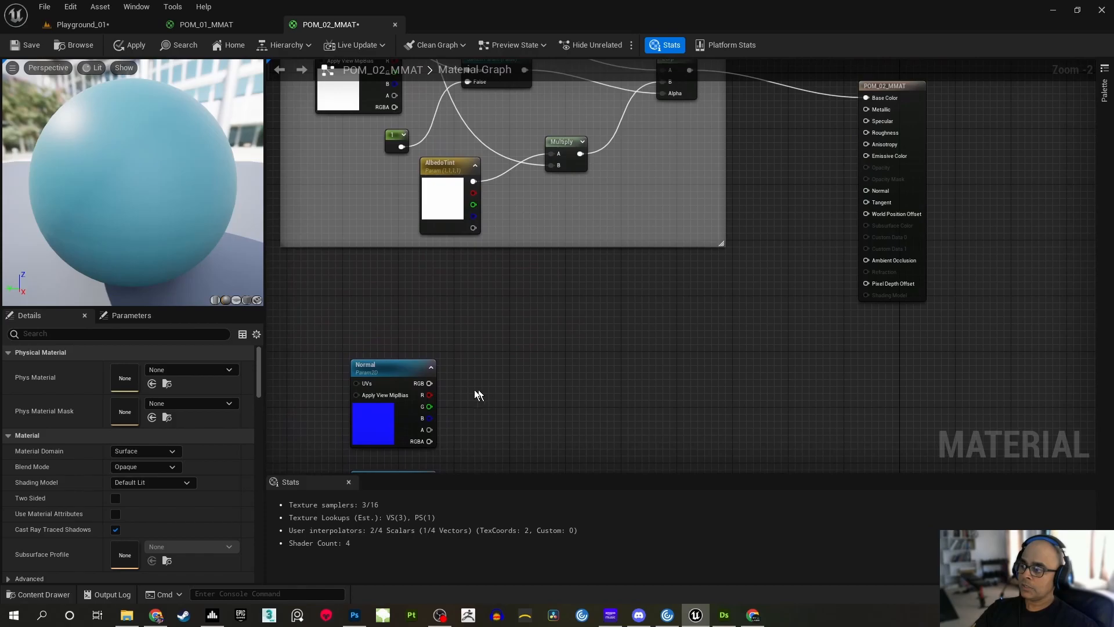
drag(429, 383, 868, 190)
Bring the ORM node near the material output and wire its R to Ambient Occlusion, G to Roughness and B to Metallic
right_drag(560, 370, 591, 204)
right_drag(579, 246, 500, 344)
mouse_move(405, 416)
right_down()
mouse_move(409, 450)
mouse_move(413, 434)
right_up()
drag(389, 427, 726, 256)
right_drag(775, 214, 700, 315)
drag(629, 350, 623, 332)
click(674, 306)
right_drag(676, 310, 678, 314)
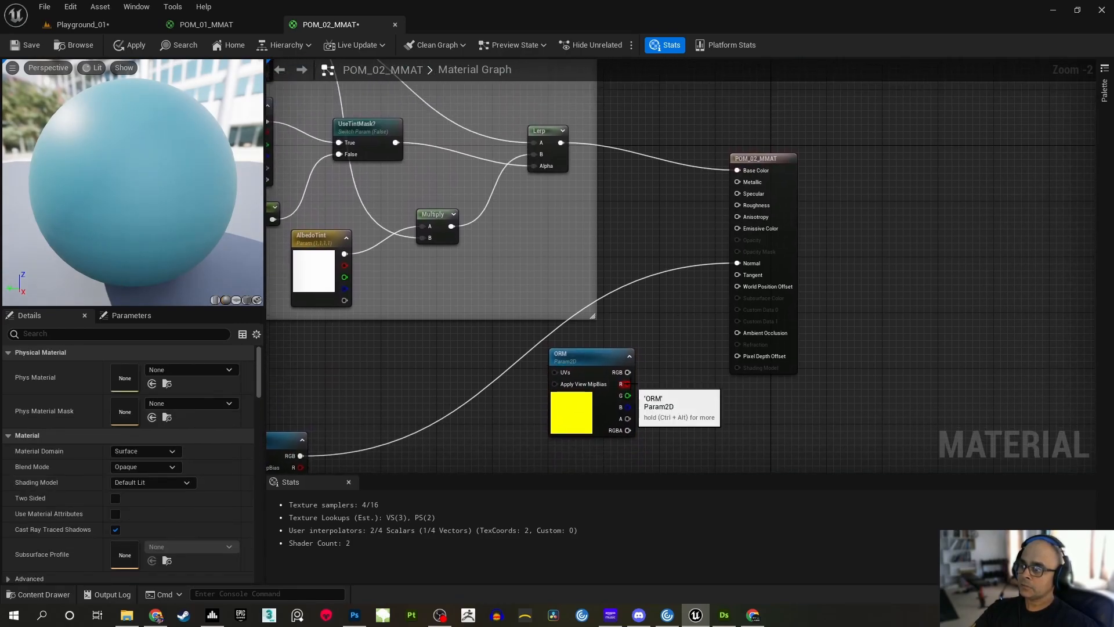
drag(628, 383, 737, 333)
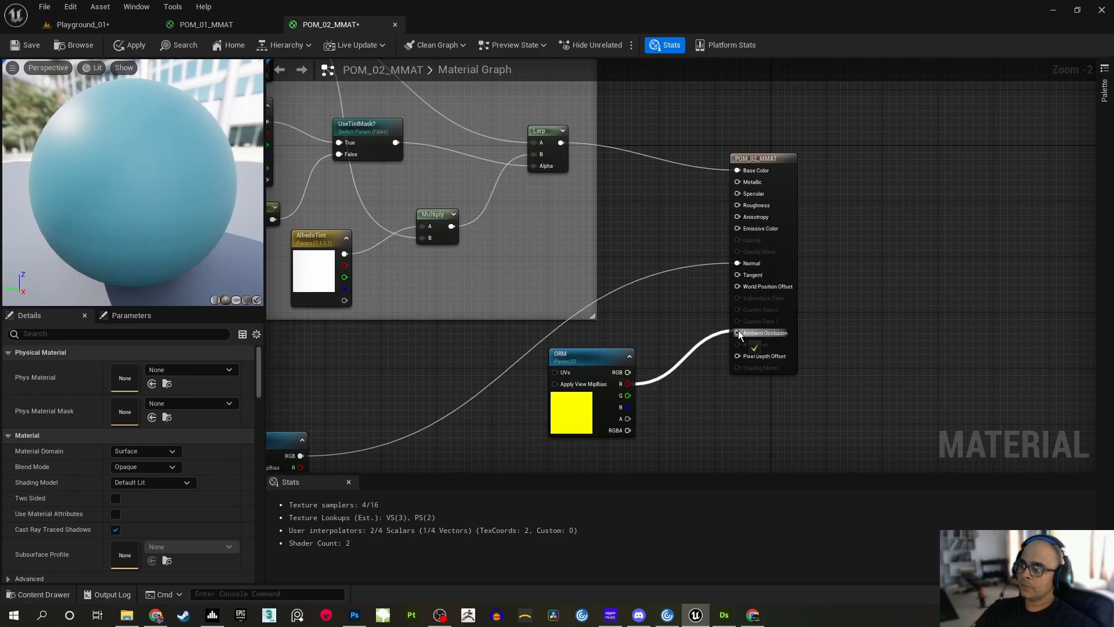
drag(628, 396, 737, 205)
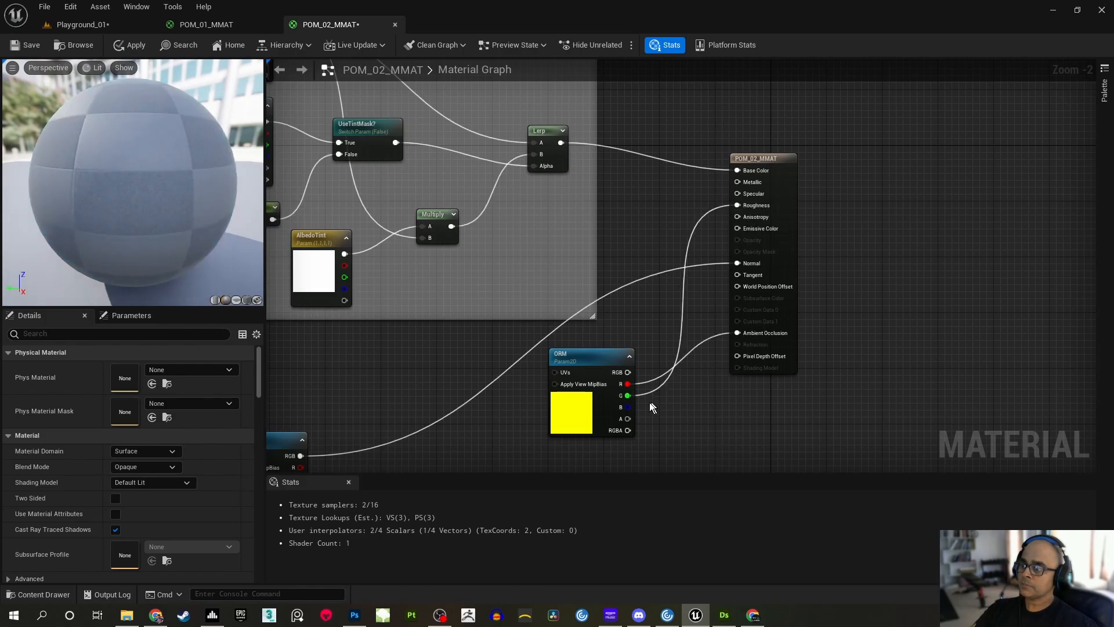
drag(628, 407, 737, 180)
Move the ORM node back below the Normal node and save the material
right_drag(634, 321, 766, 152)
scroll(767, 152, down, 2)
drag(736, 182, 518, 312)
click(561, 201)
right_drag(561, 201, 636, 298)
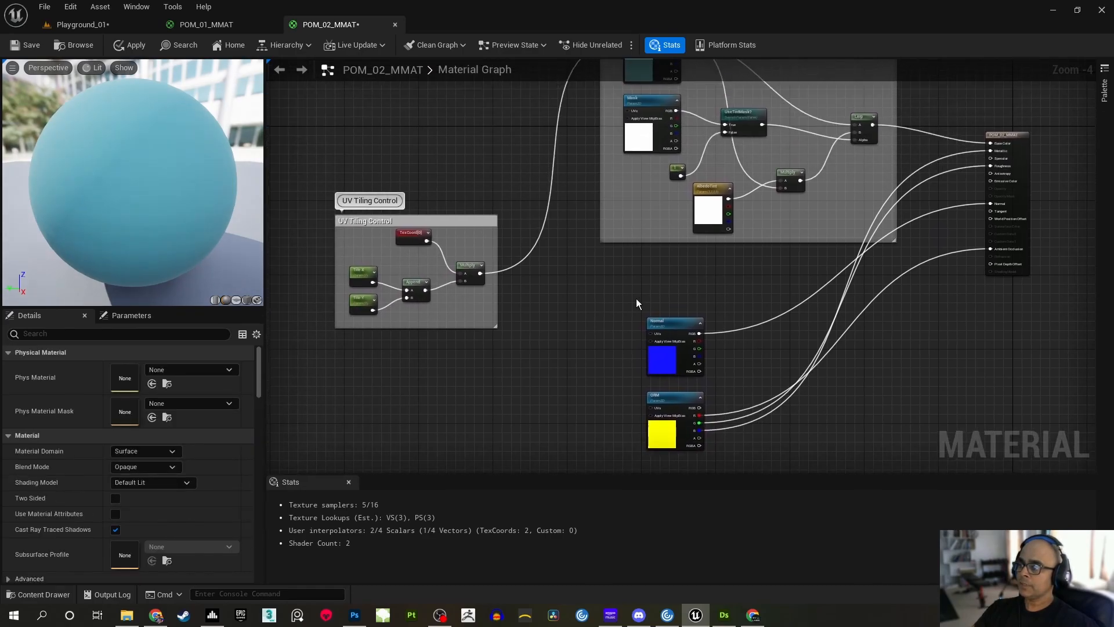
key(ctrl+s)
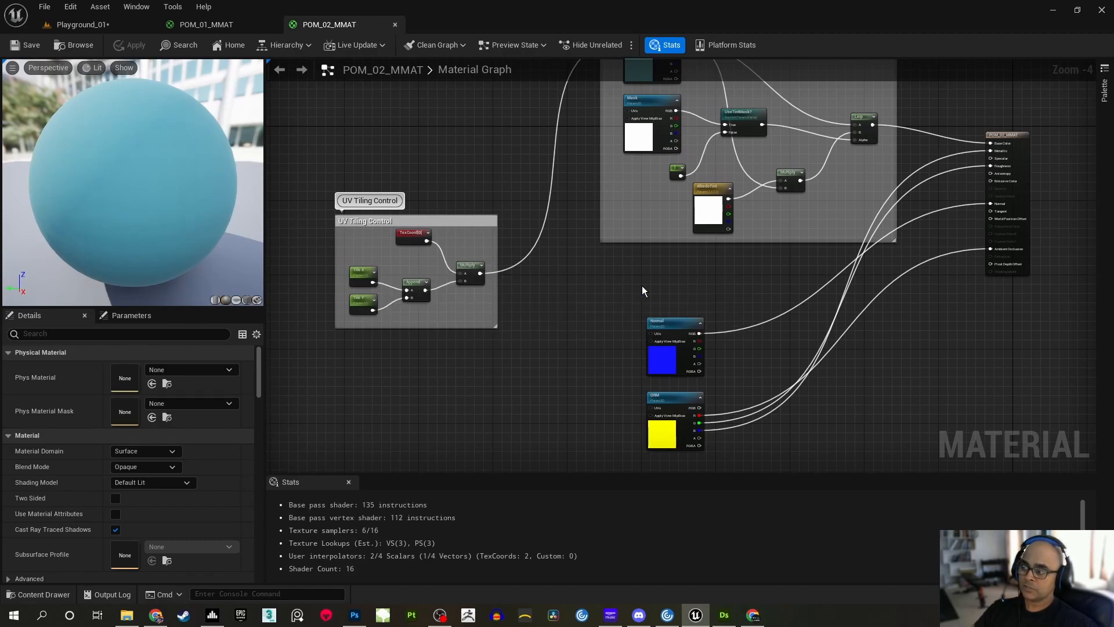
Drive the UVs of the Normal and ORM textures from the UV Tiling Control group's Multiply output and save the material
right_drag(573, 293, 544, 231)
scroll(589, 196, up, 2)
drag(449, 175, 706, 265)
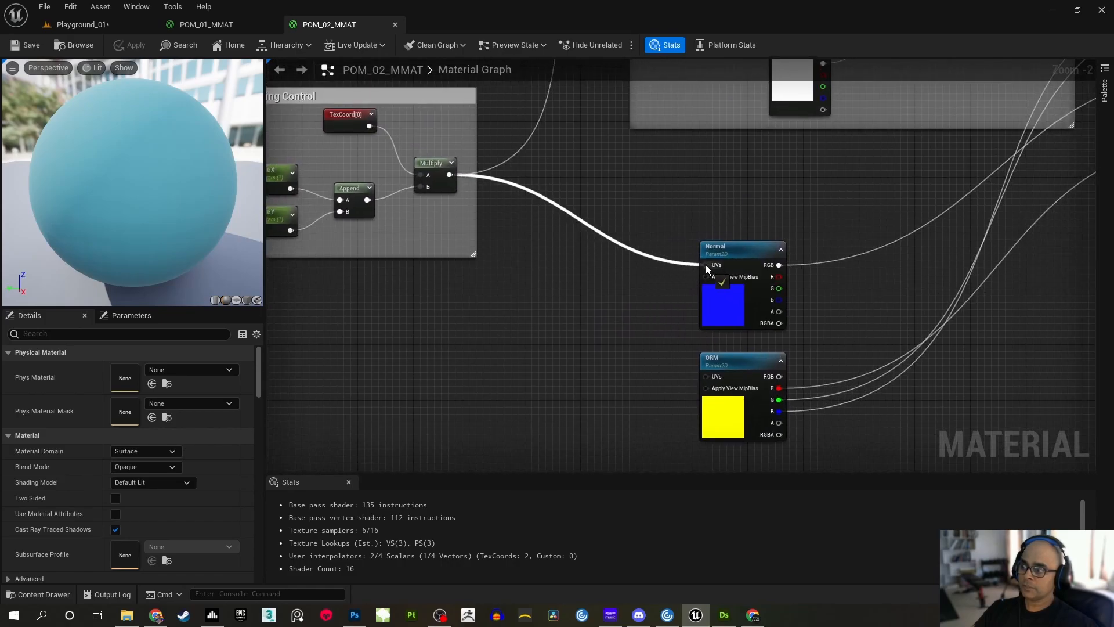
drag(450, 174, 705, 376)
right_drag(649, 297, 691, 356)
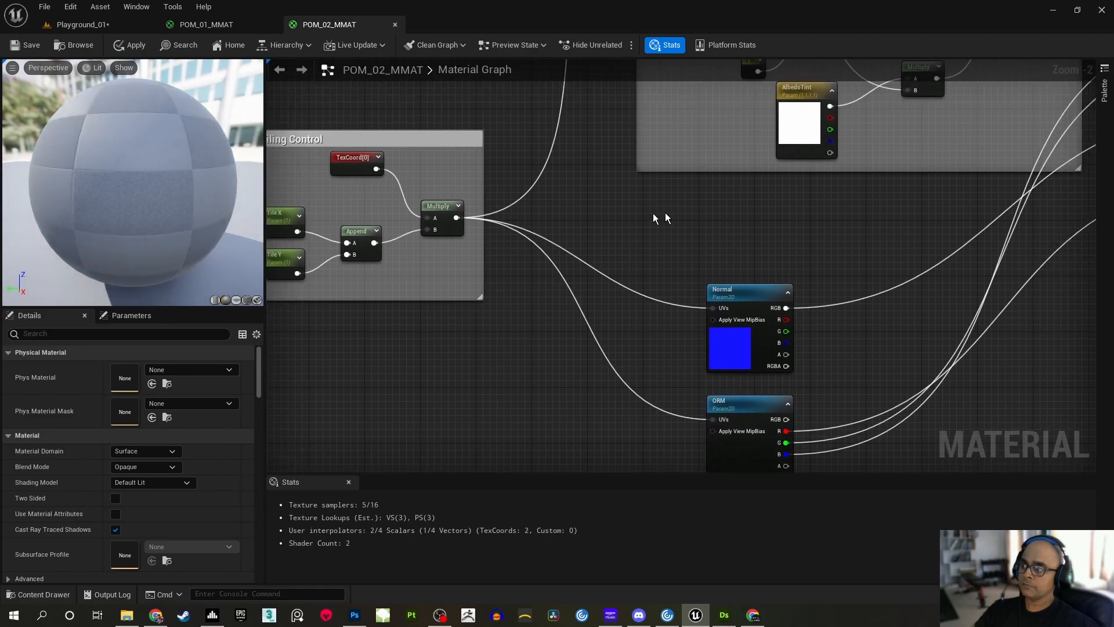
scroll(676, 212, down, 1)
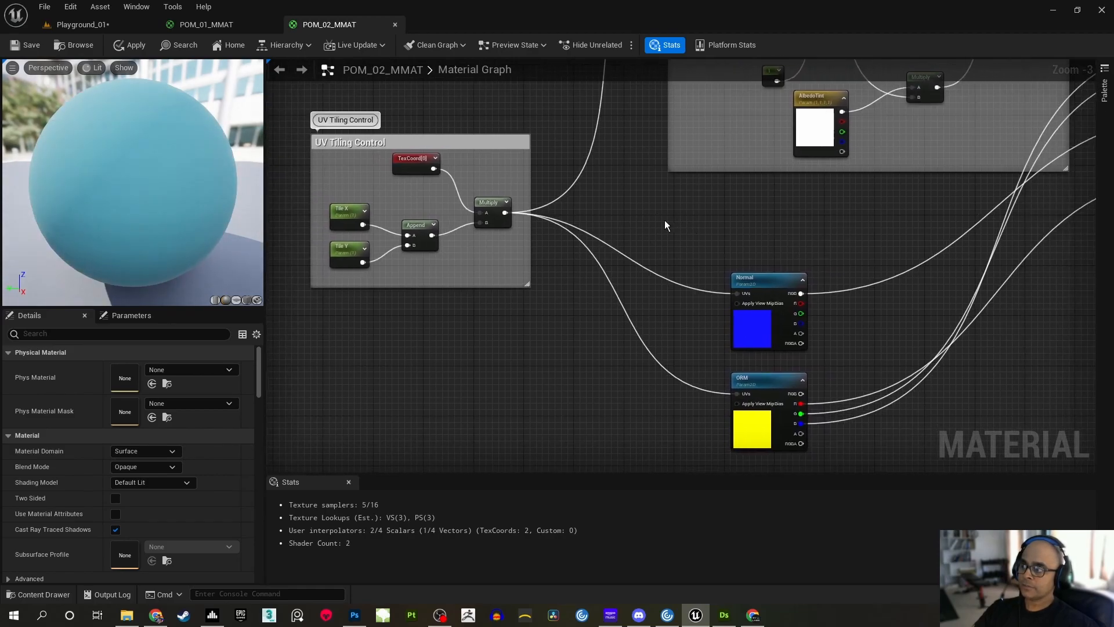
click(32, 47)
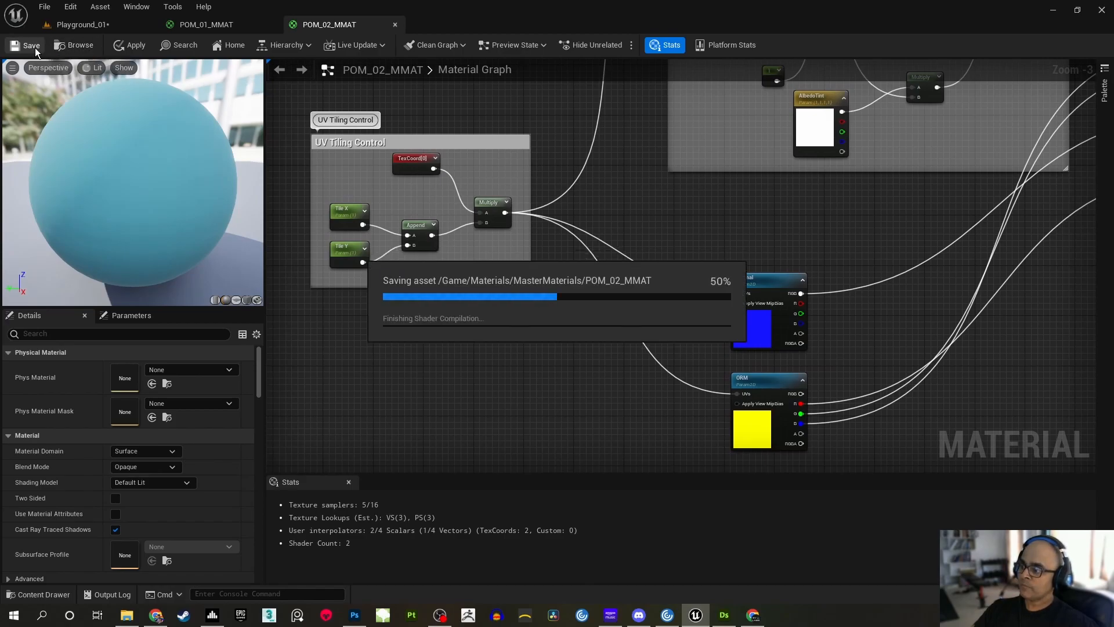
Return to the Playground_01 level and create a material instance from POM_02_MMAT in the MasterMaterials folder
click(71, 24)
right_drag(551, 283, 778, 270)
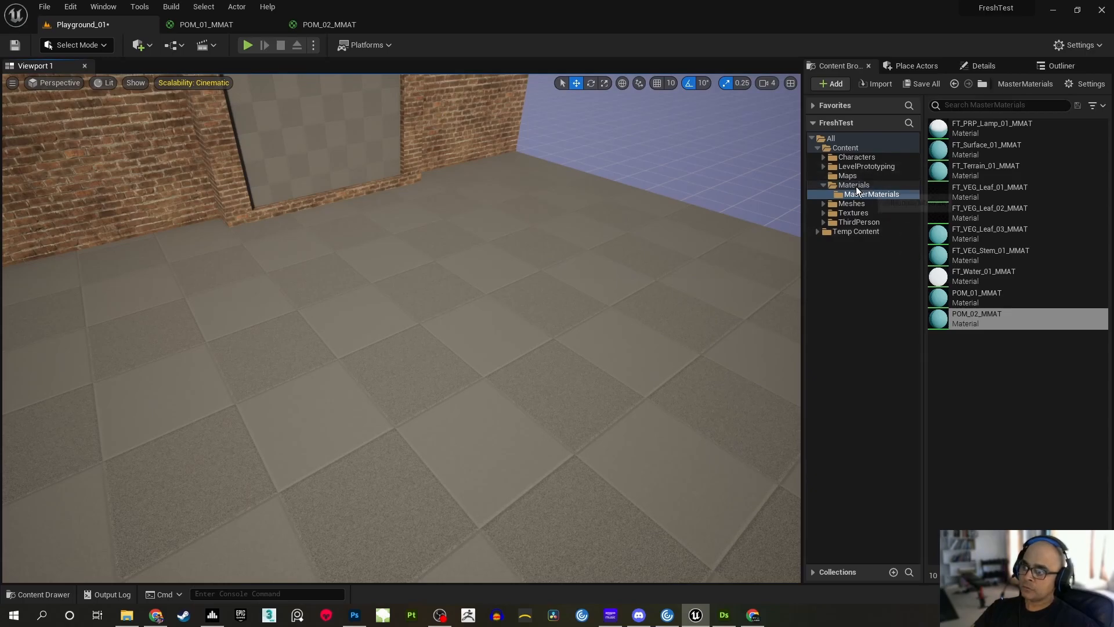
click(989, 322)
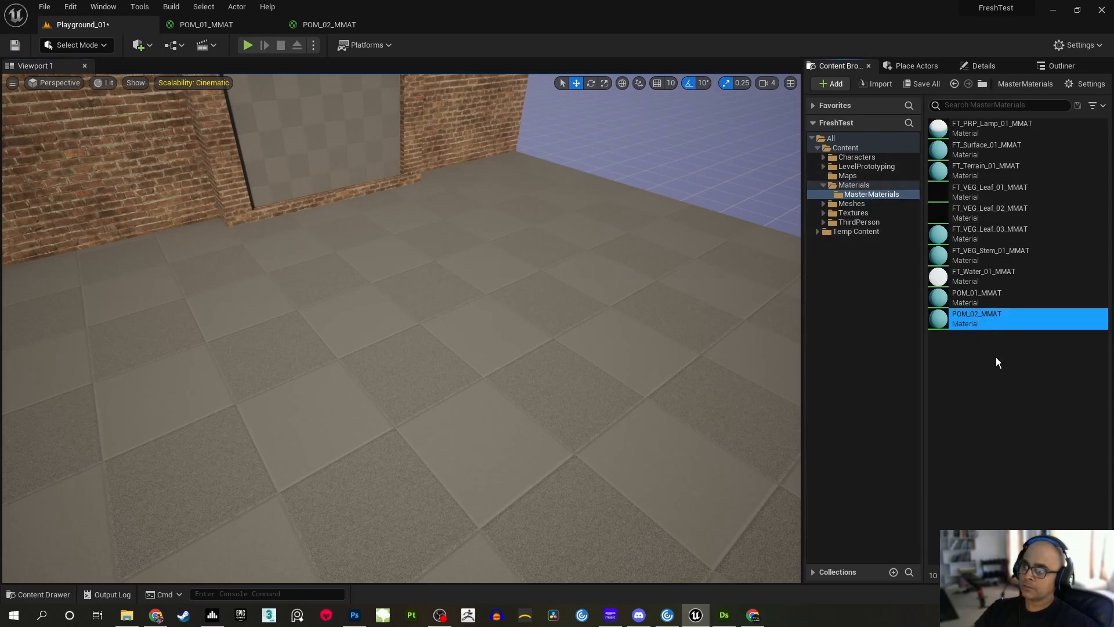
right_click(986, 320)
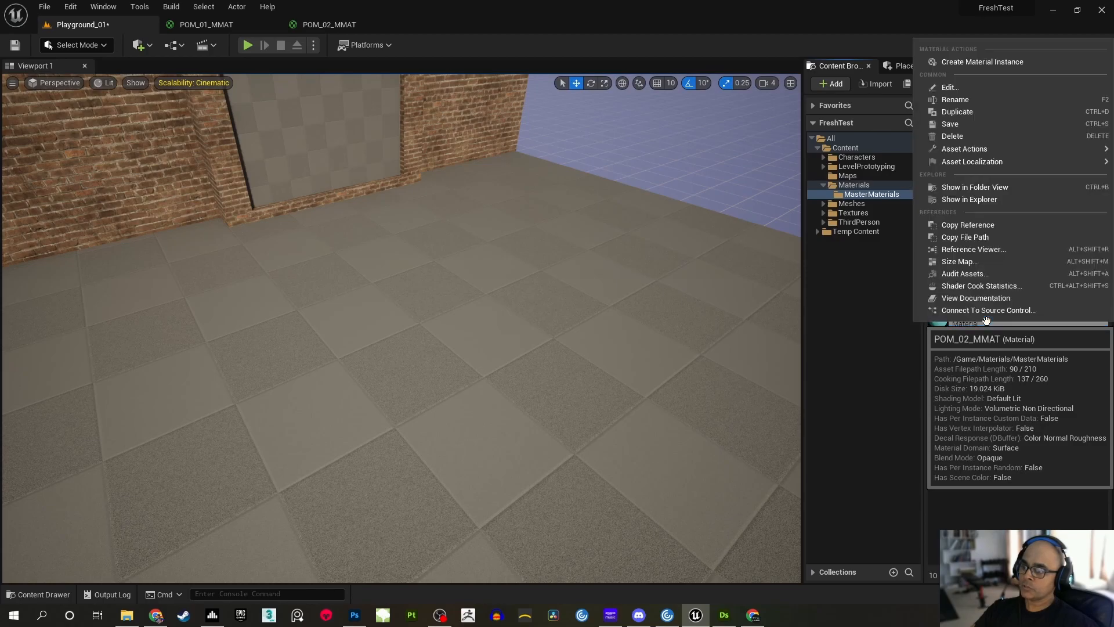
click(976, 61)
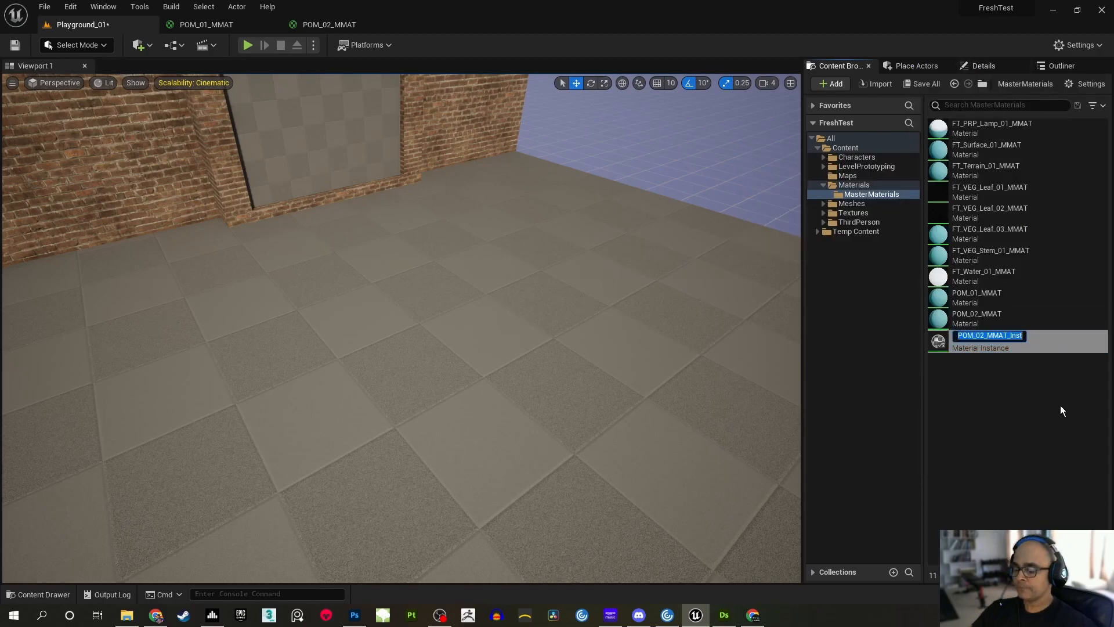
Name the new material instance RiverPebbles_POM_02_IMAT
key(End)
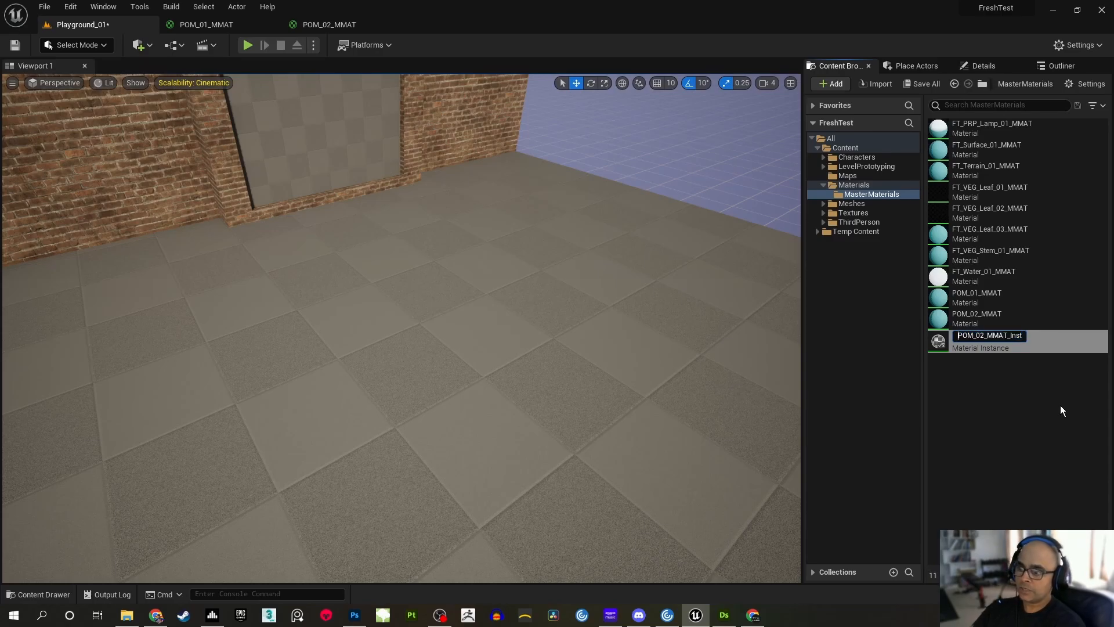
text(River)
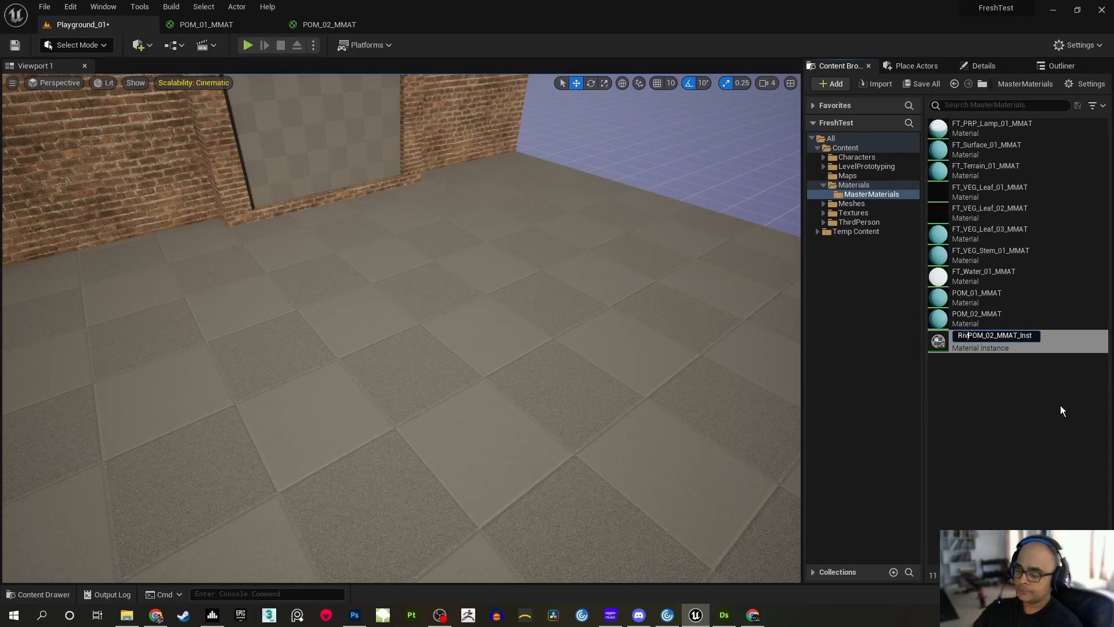
text(Pebbles)
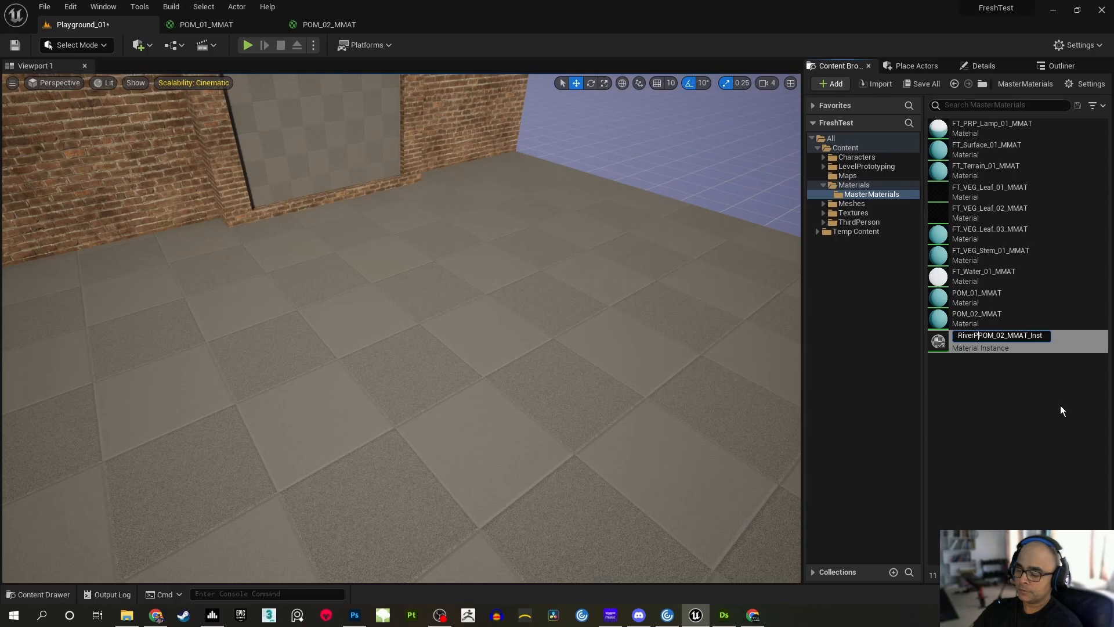
text(_)
key(Right)
key(Right)
key(Right)
key(Right)
key(Right)
key(Right)
key(Right)
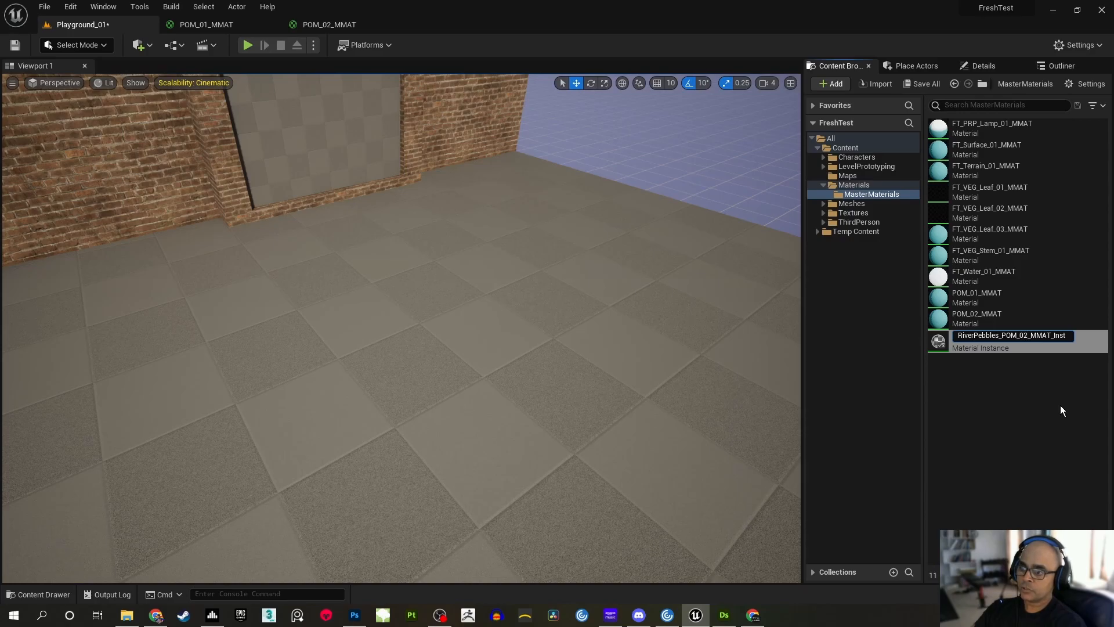
key(End)
key(BackSpace)
key(BackSpace)
key(BackSpace)
key(BackSpace)
key(BackSpace)
key(BackSpace)
key(BackSpace)
key(BackSpace)
key(BackSpace)
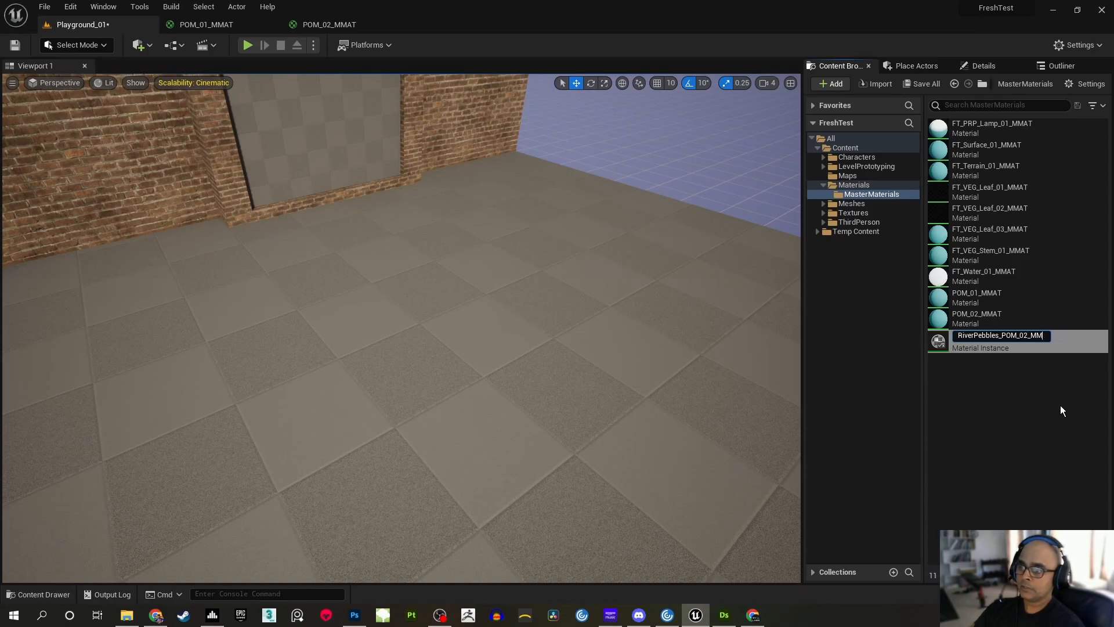
text(IMAT)
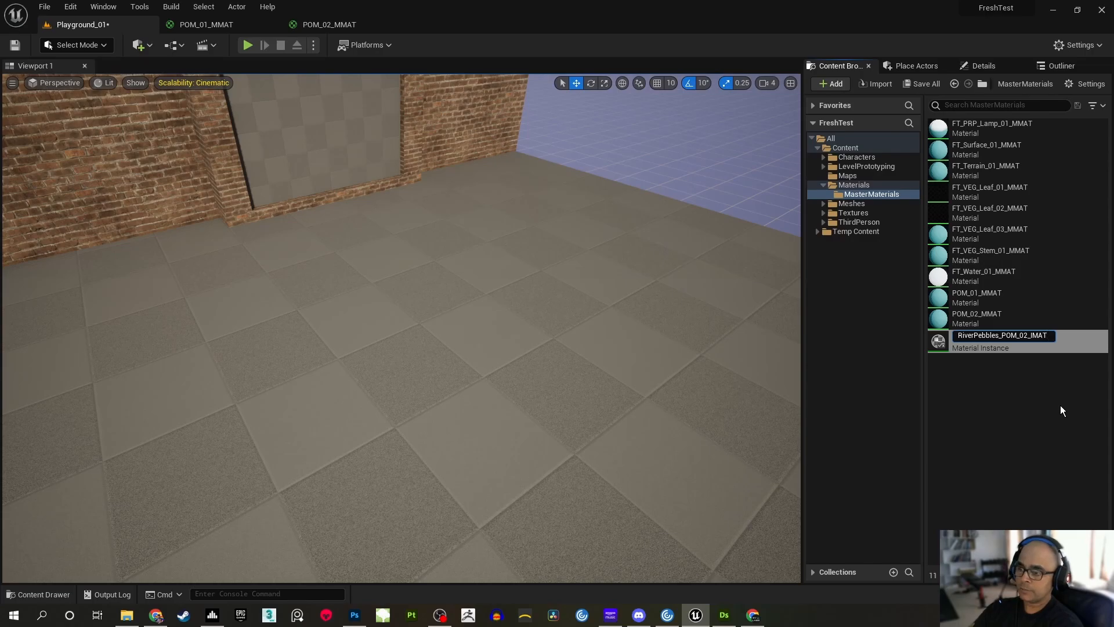
key(Return)
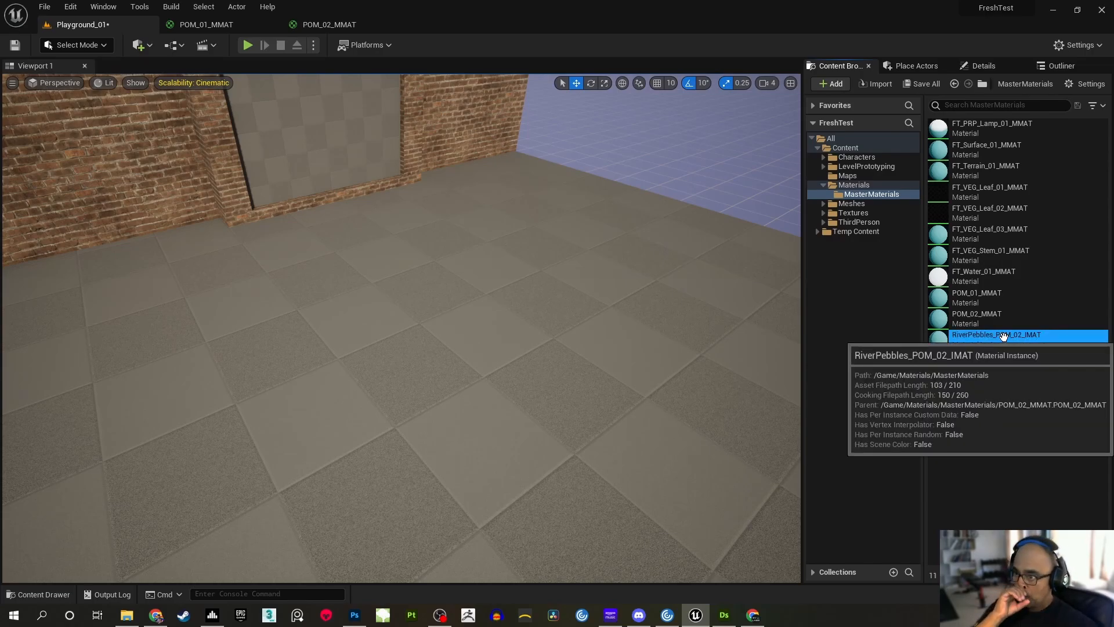
Move RiverPebbles_POM_02_IMAT from MasterMaterials into the parent Materials folder and show that folder's contents
drag(1003, 336, 861, 185)
click(892, 209)
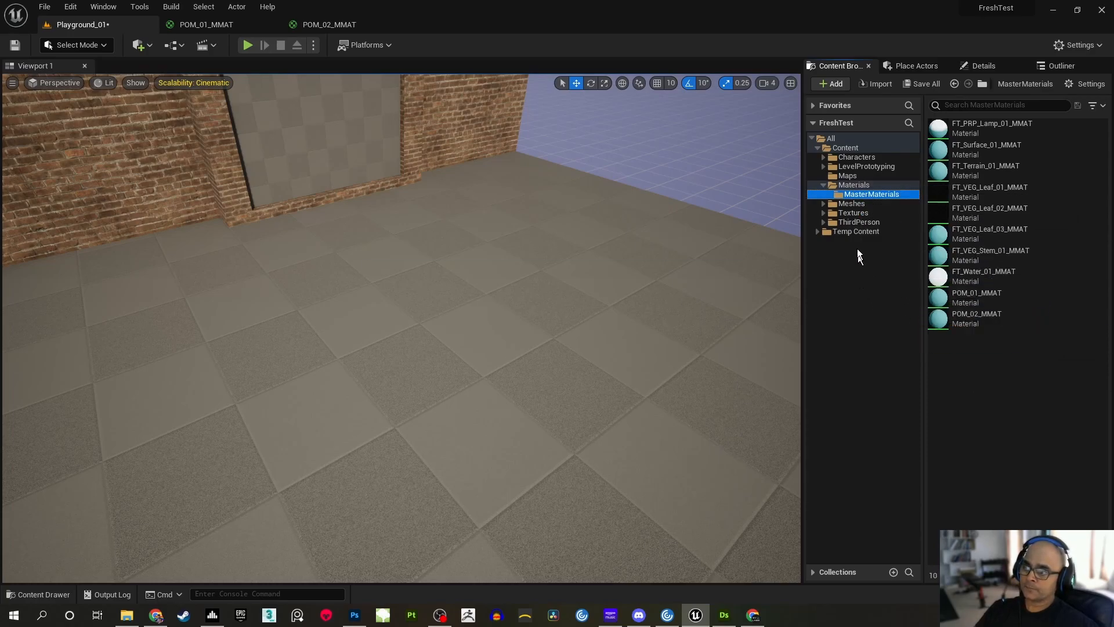
click(852, 185)
click(1022, 518)
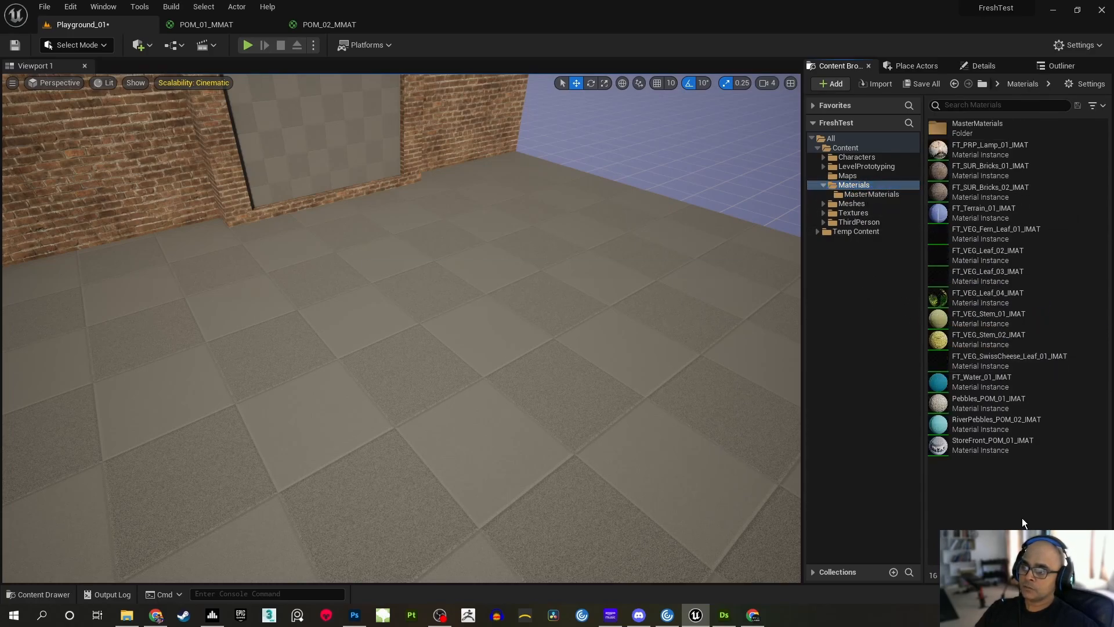
Open RiverPebbles_POM_02_IMAT in its own floating window, enlarge it and place it over the Playground_01 level, clear of the asset list
double_click(1016, 424)
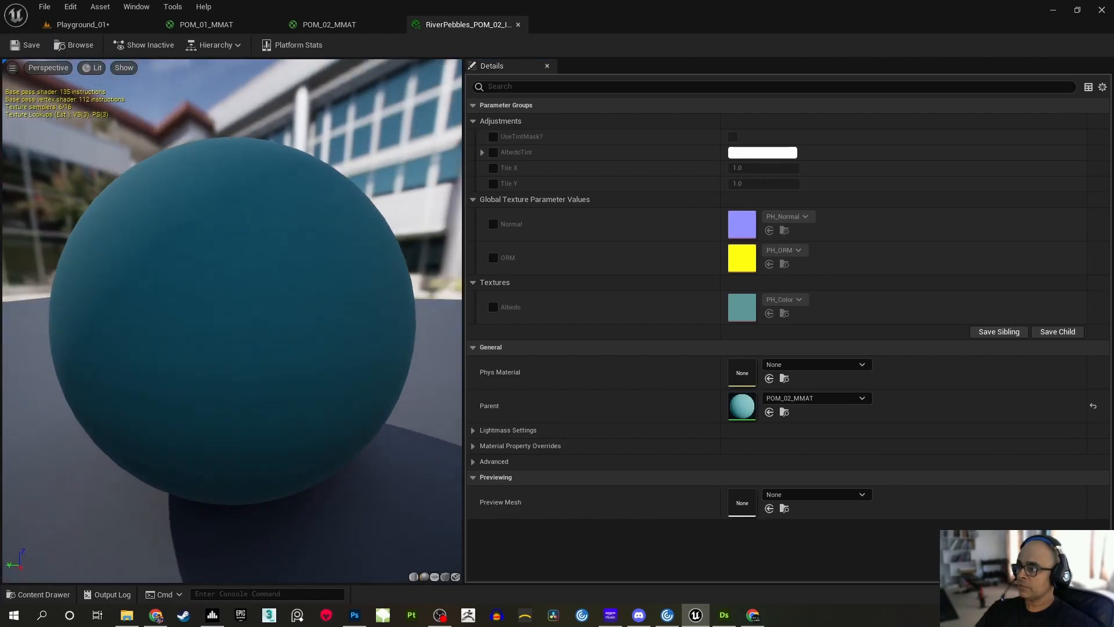
drag(447, 29, 447, 113)
drag(851, 358, 888, 572)
drag(659, 96, 694, 16)
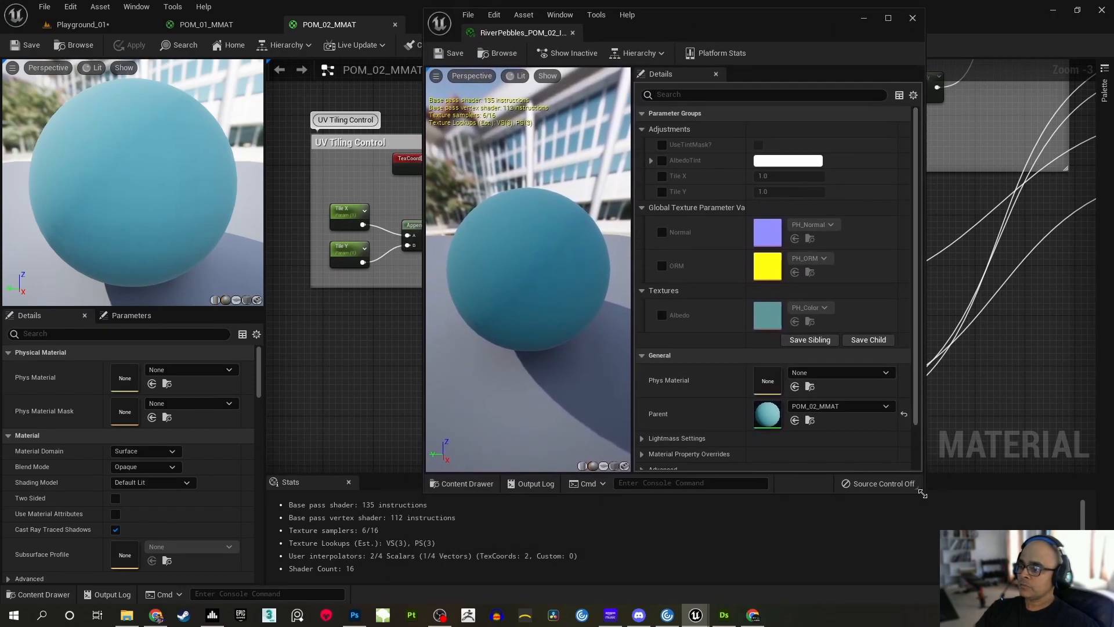
drag(923, 494, 958, 563)
click(126, 26)
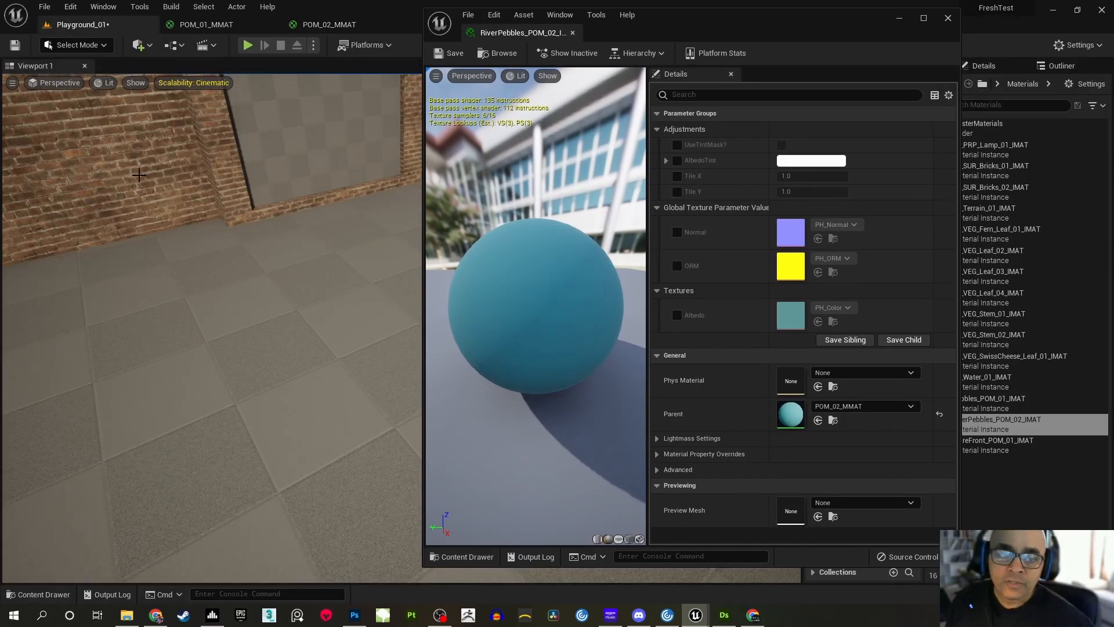
drag(715, 34, 586, 41)
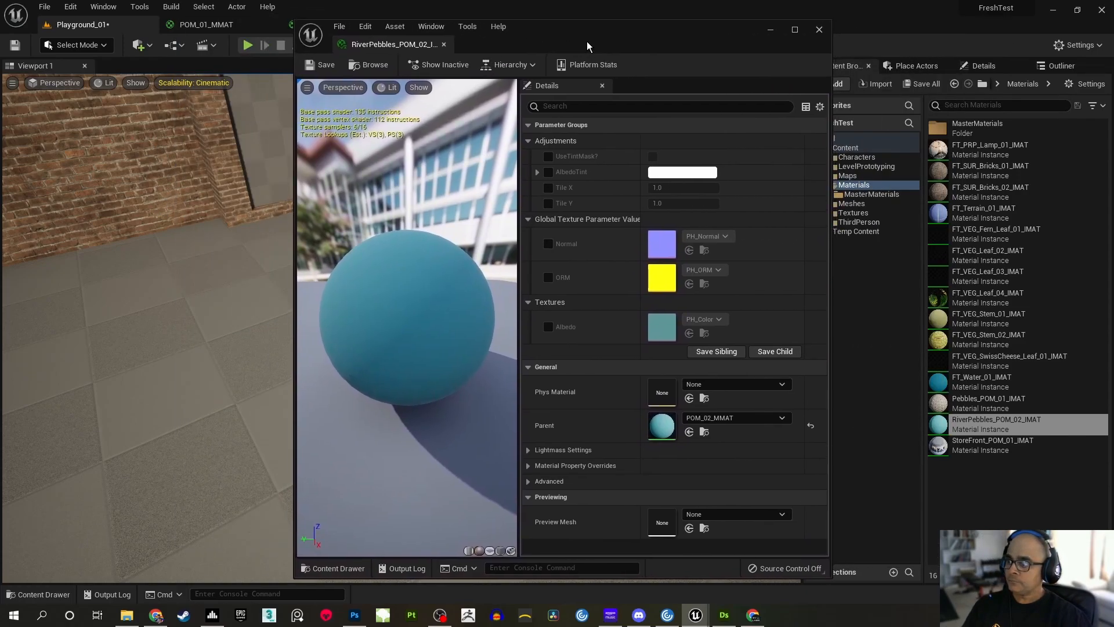
Assign RiverPebbles_POM_02_IMAT to the floor plane in Playground_01 and move the instance window aside to show more of the level
click(254, 342)
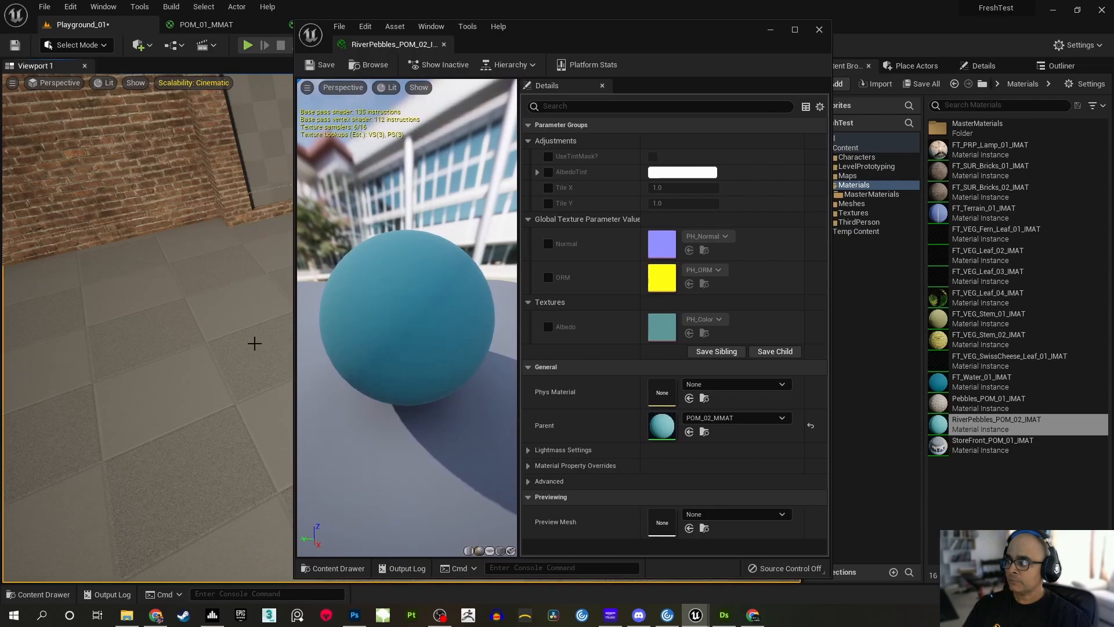
click(981, 65)
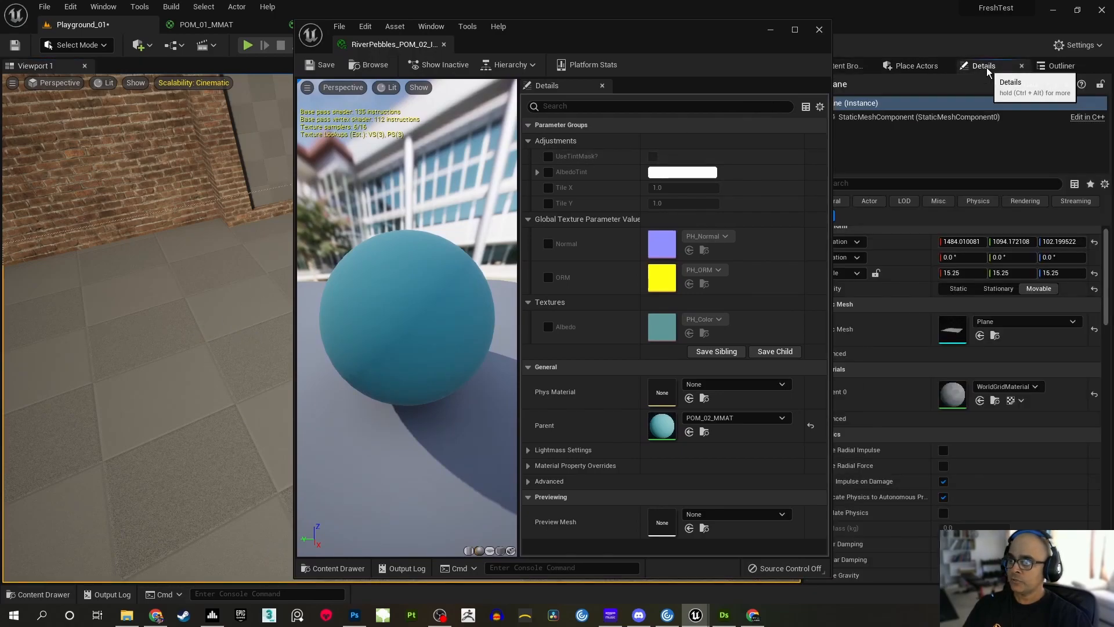
click(1028, 387)
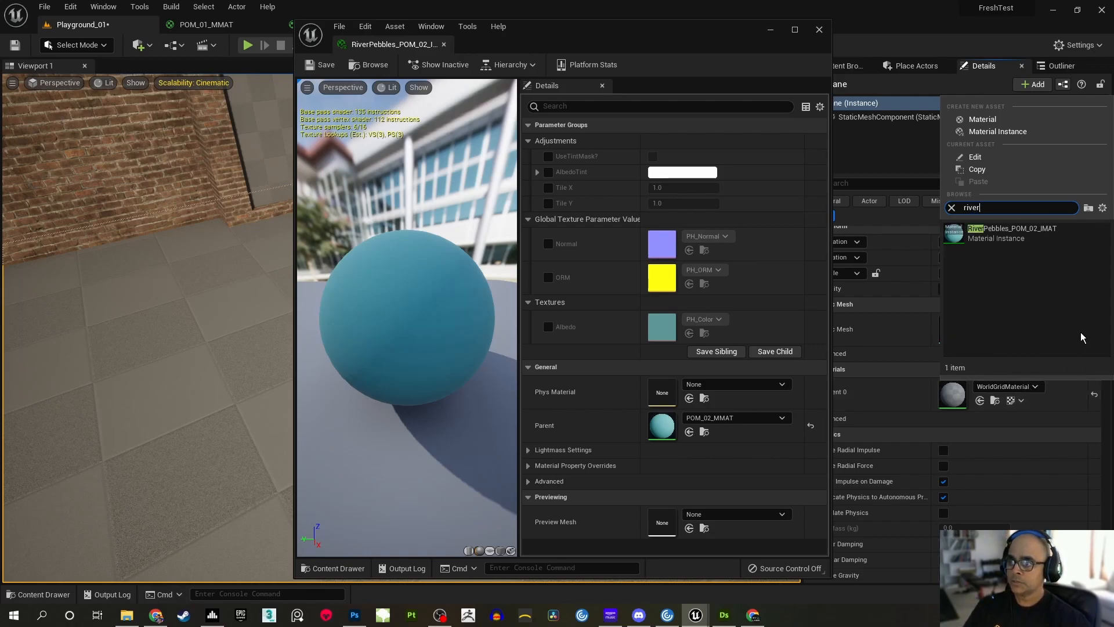
click(1026, 240)
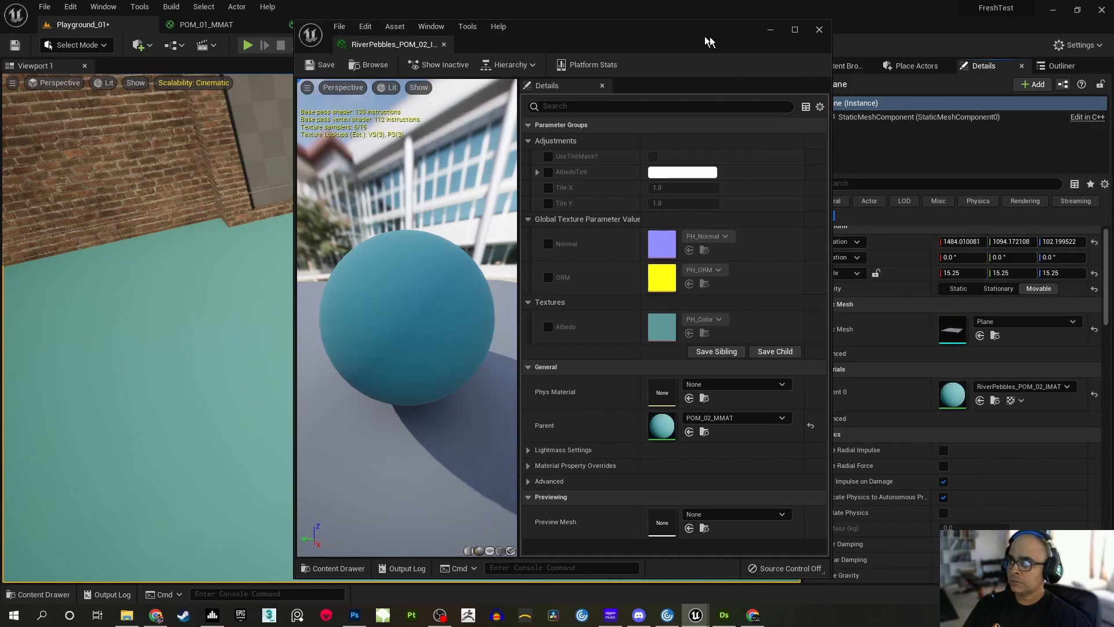
drag(687, 36, 802, 44)
right_drag(232, 325, 279, 313)
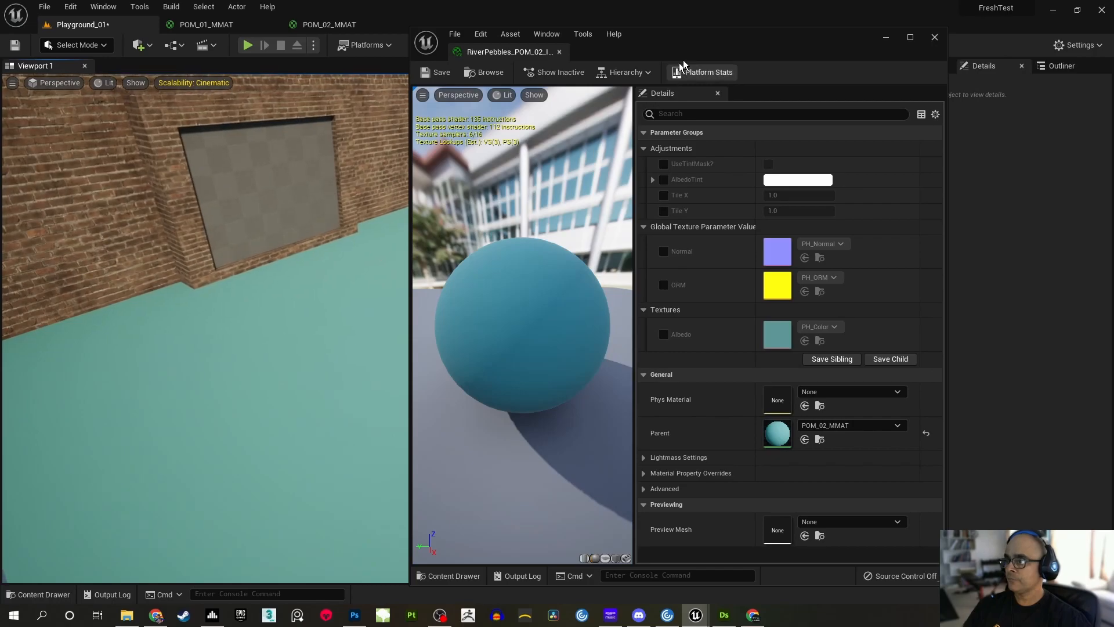
Switch to the POM_02_MMAT graph, with the instance window clear of the nodes, and put the Normal parameter in the Textures group
drag(789, 46, 622, 32)
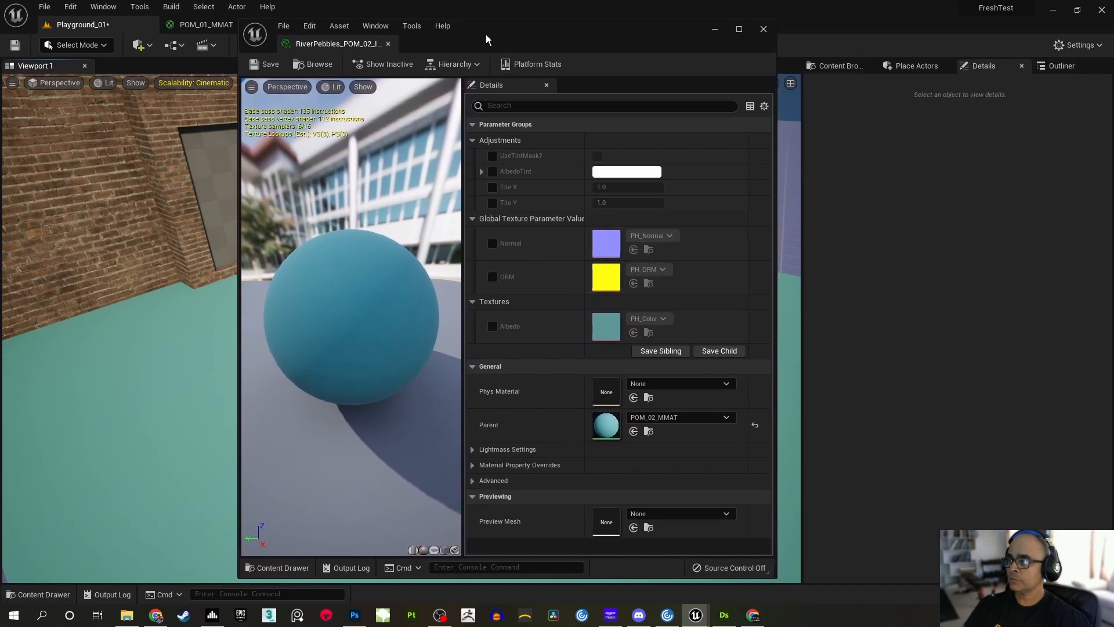
drag(488, 40, 738, 99)
click(348, 24)
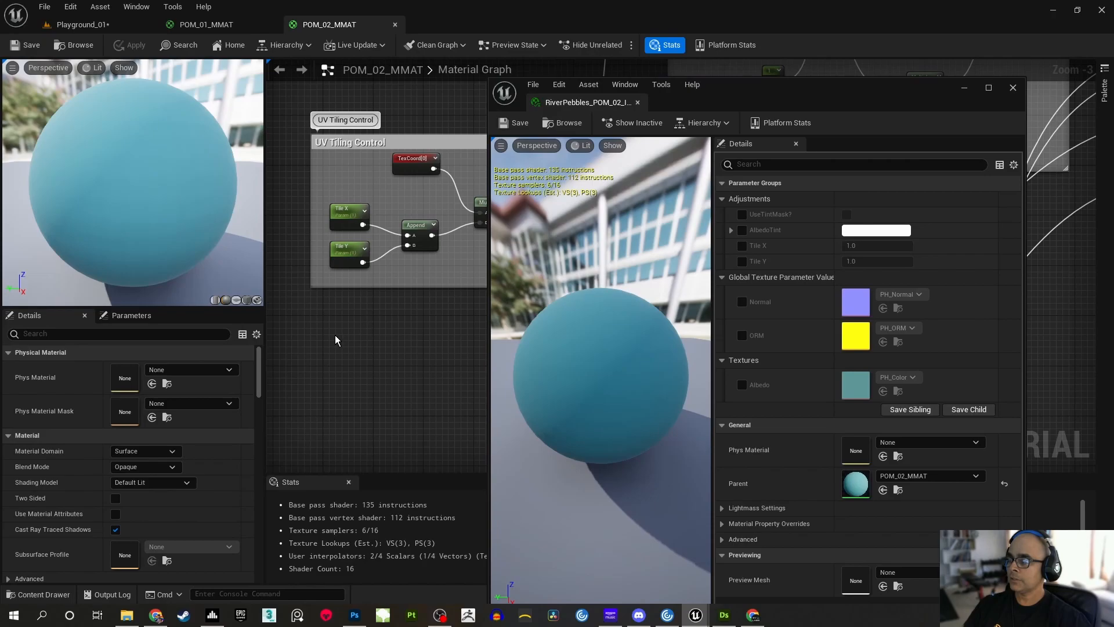
right_drag(376, 365, 284, 229)
right_drag(473, 296, 273, 281)
right_drag(353, 298, 343, 396)
scroll(367, 296, up, 1)
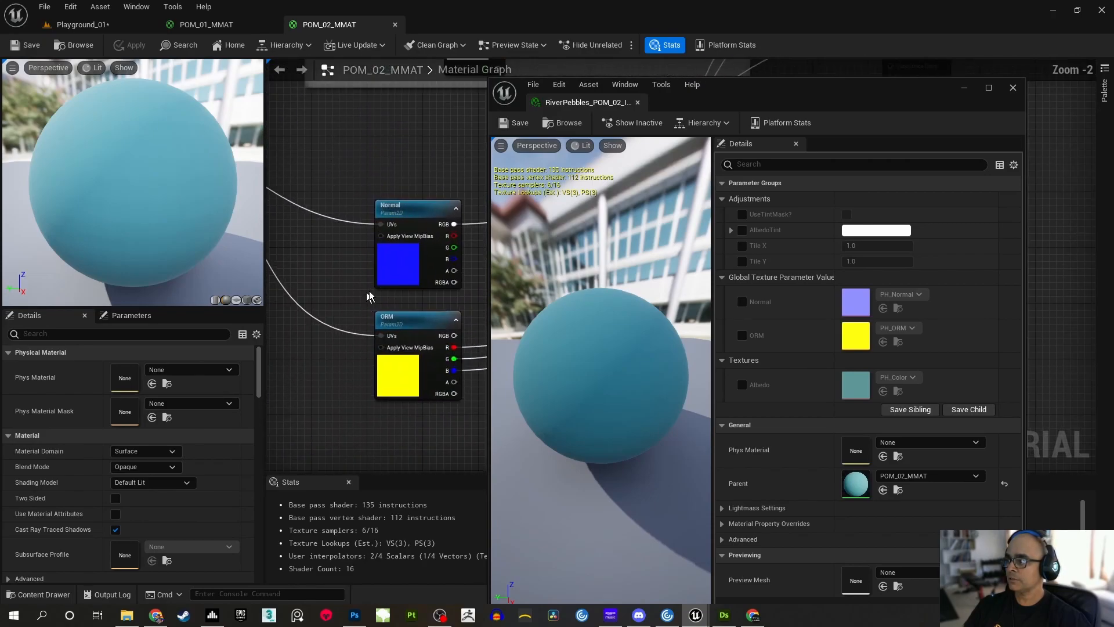
click(401, 266)
click(171, 416)
click(135, 445)
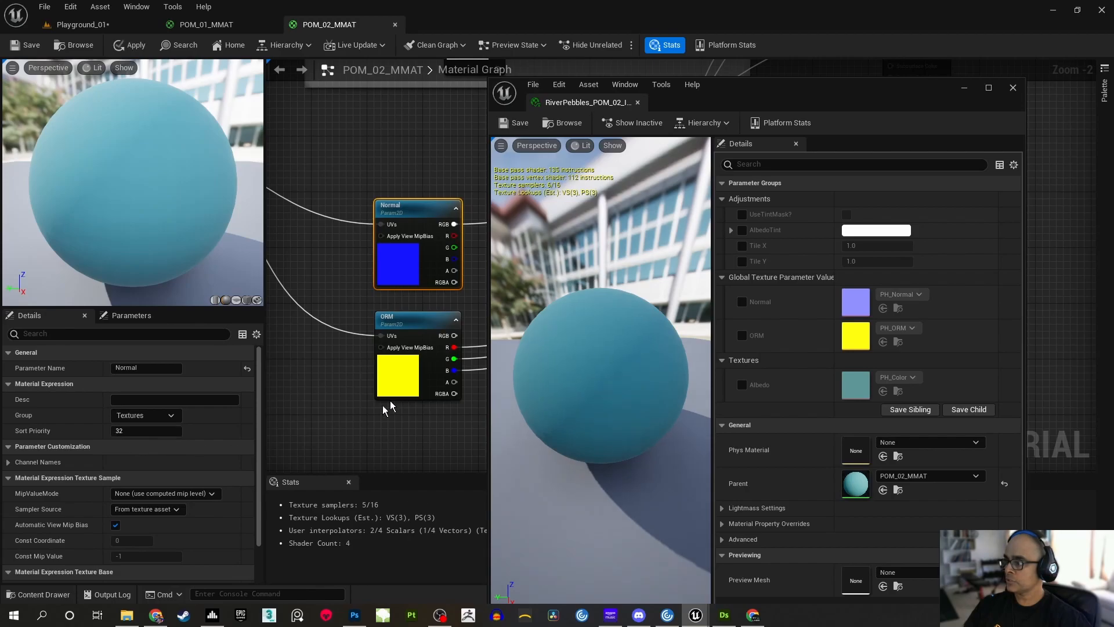
Put the ORM texture parameter in the Textures group and save POM_02_MMAT
click(410, 368)
click(174, 416)
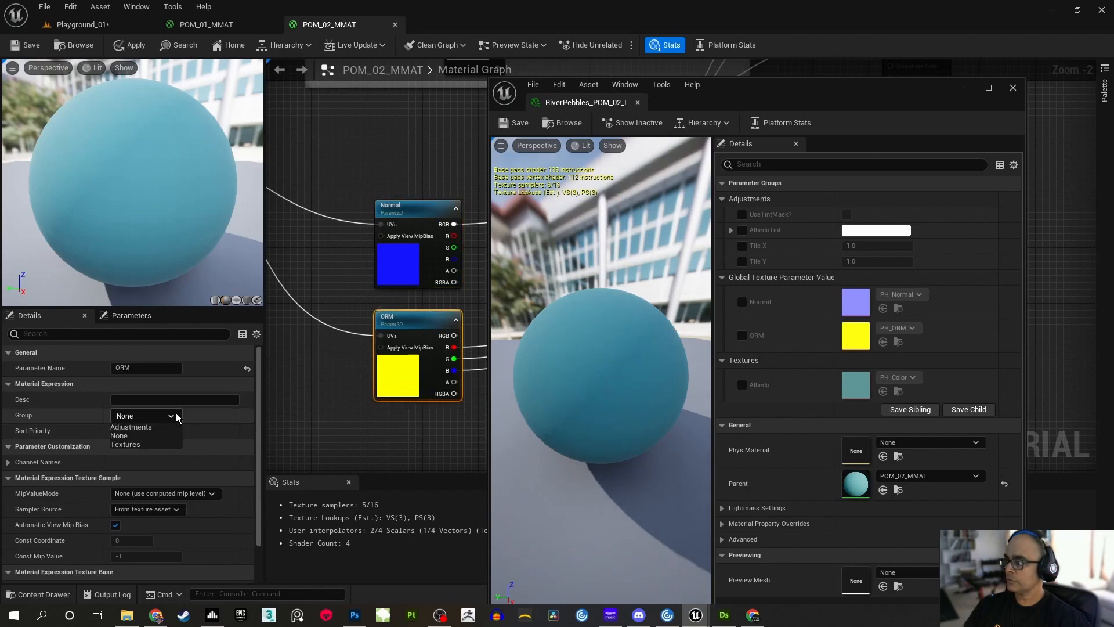
click(137, 445)
click(347, 412)
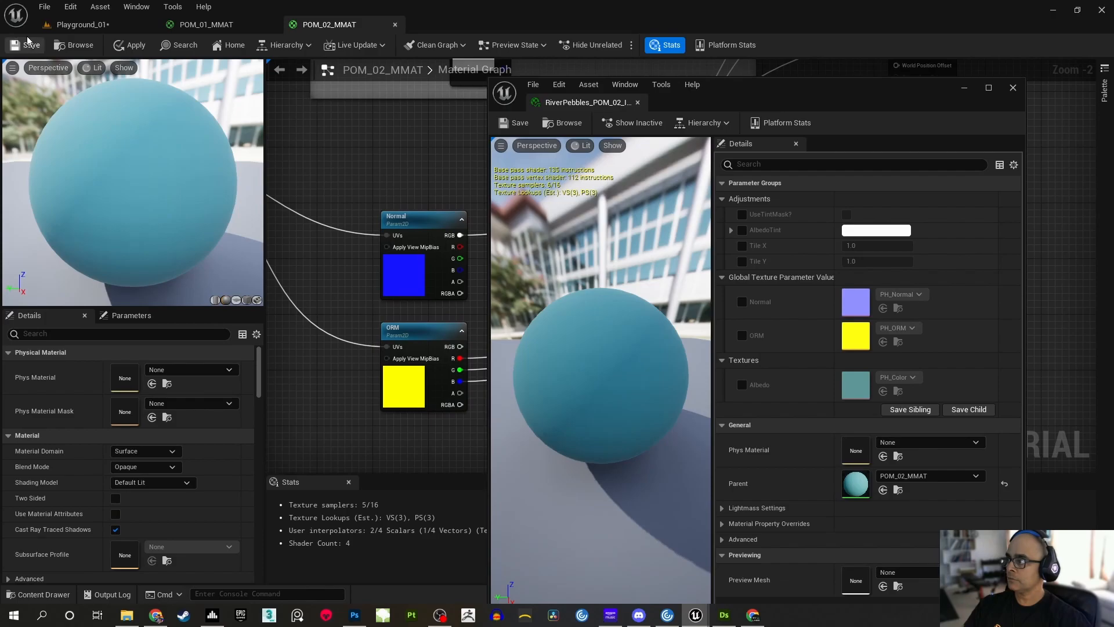
click(26, 50)
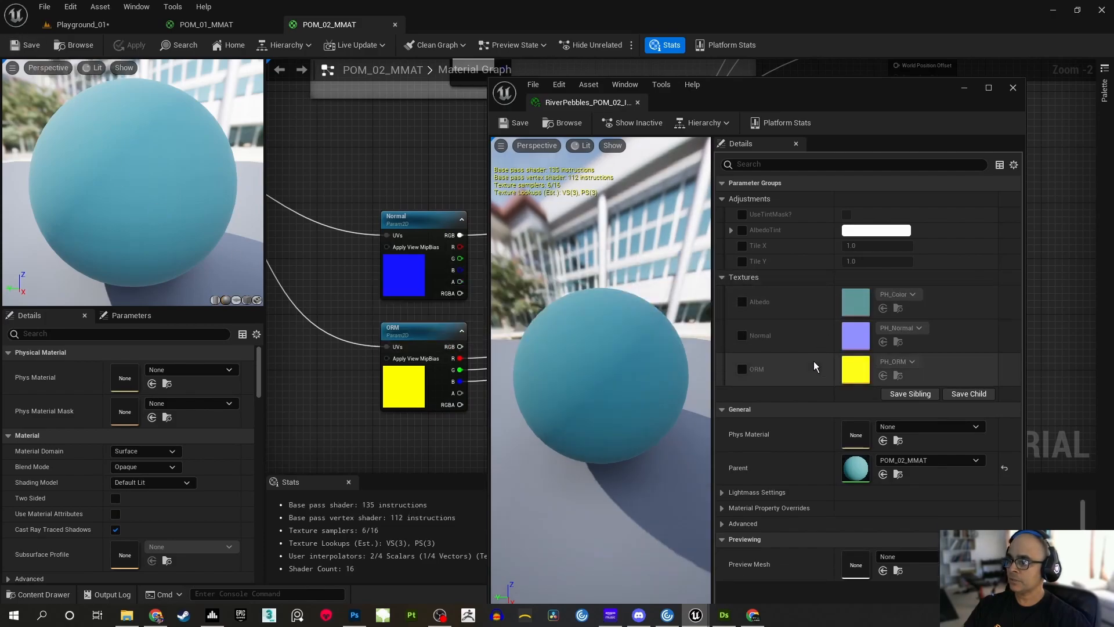
Return to Playground_01, save all modified content, and raise and heighten the instance window beside the asset list
click(113, 24)
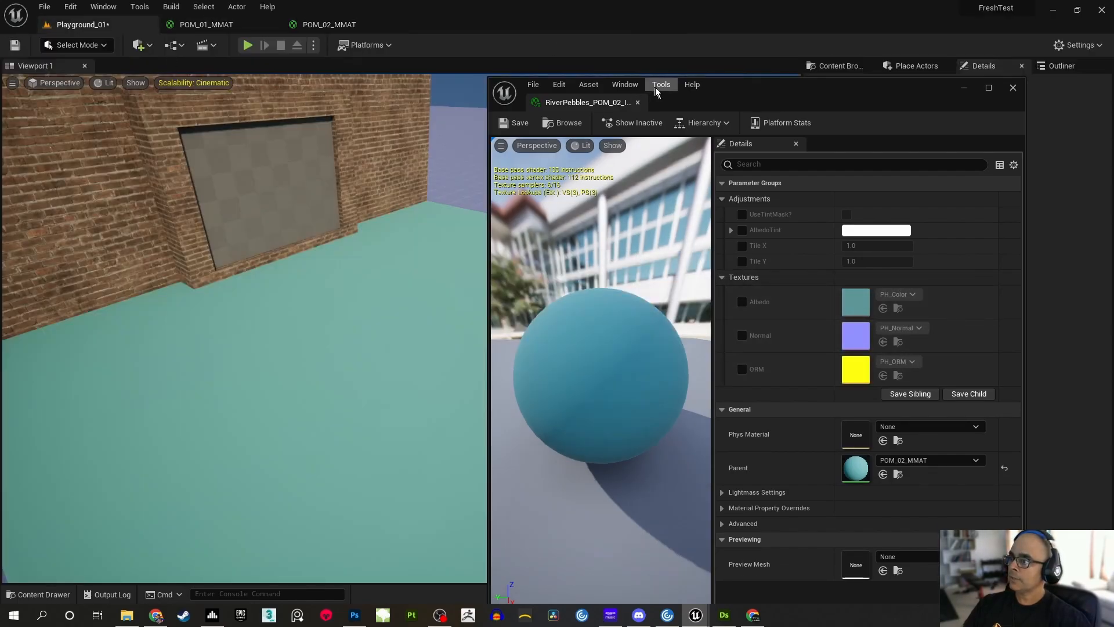
drag(713, 94, 479, 87)
click(839, 68)
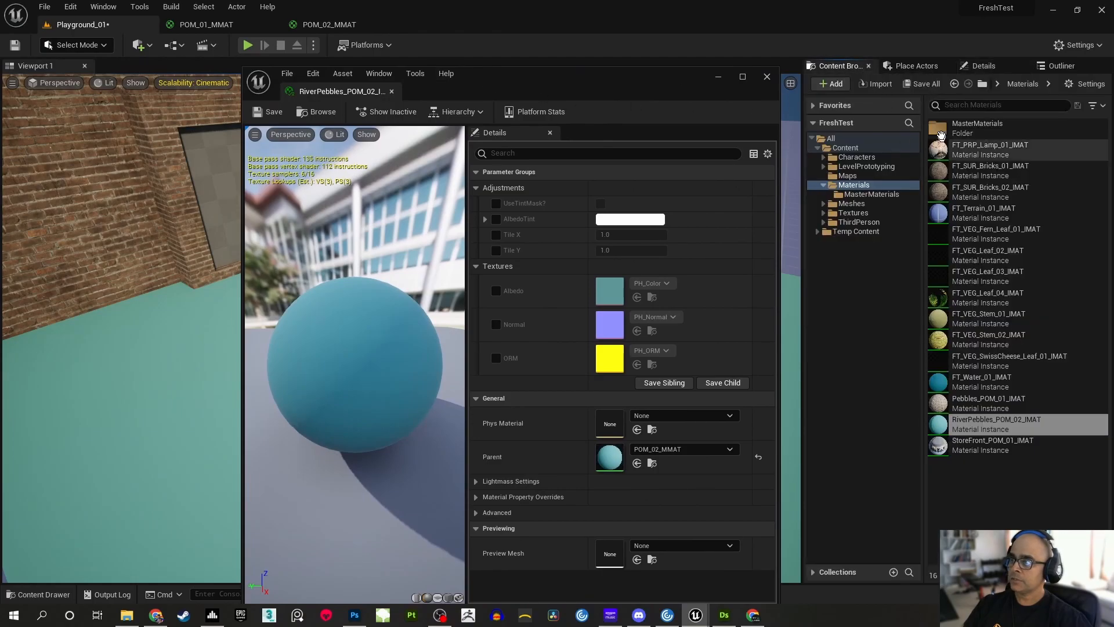
click(932, 84)
click(660, 441)
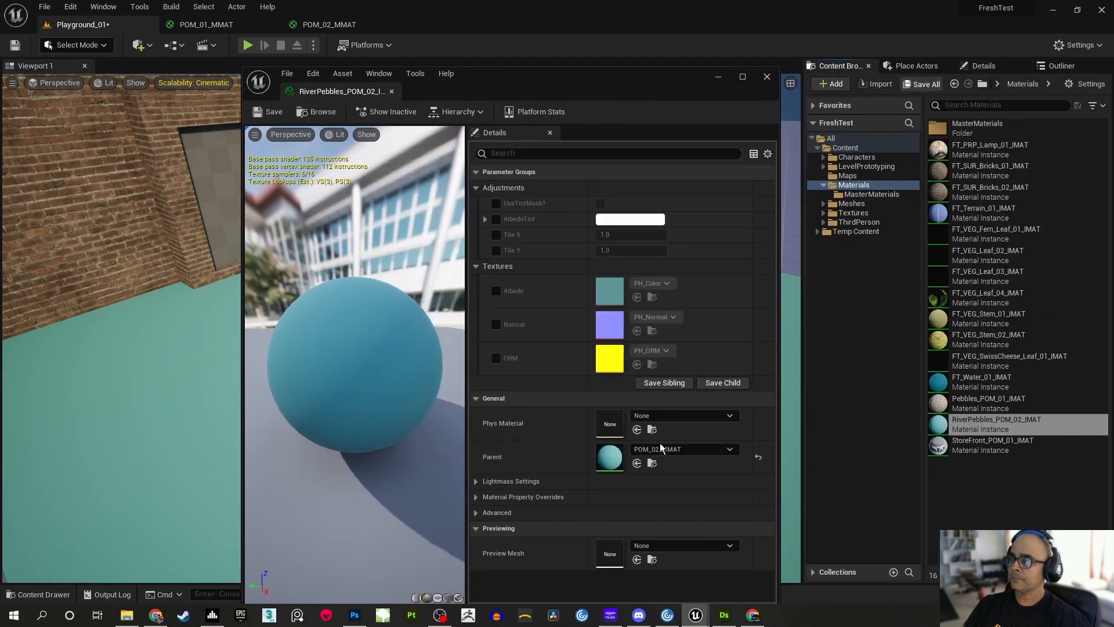
drag(673, 75, 677, 27)
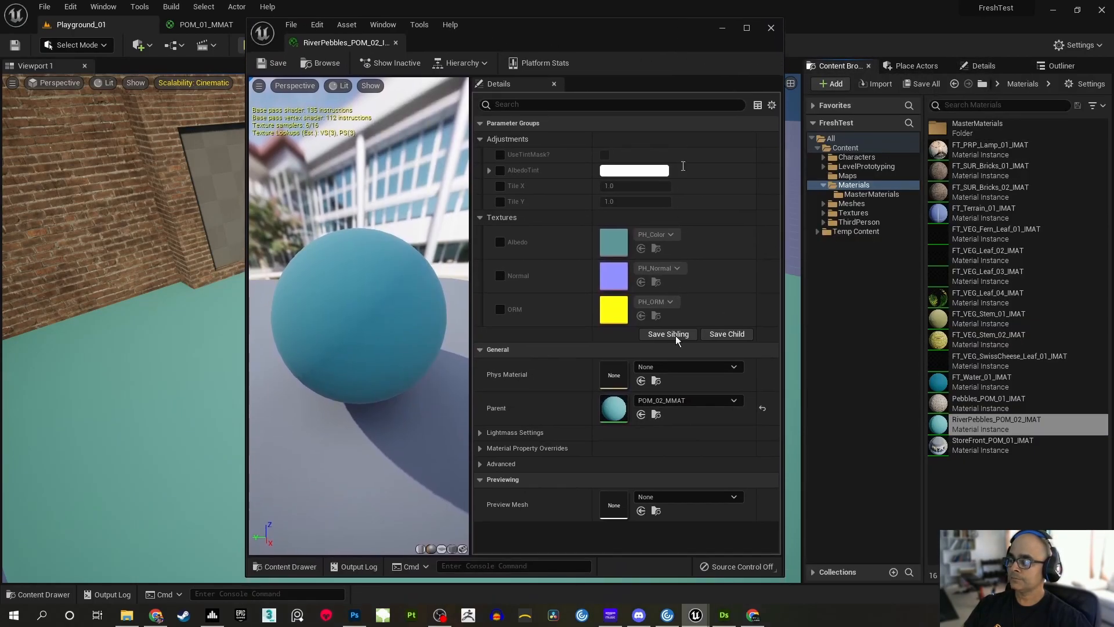
drag(645, 576, 646, 596)
Show the Textures folder's contents and enable the Albedo, Normal and ORM overrides in RiverPebbles_POM_02_IMAT
click(849, 204)
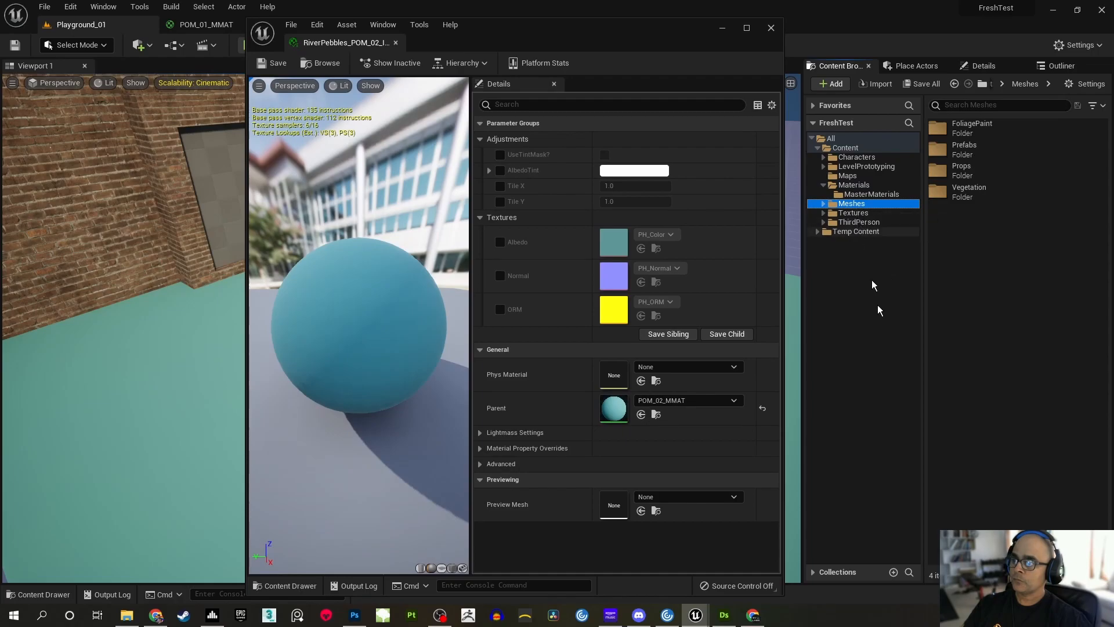
click(859, 215)
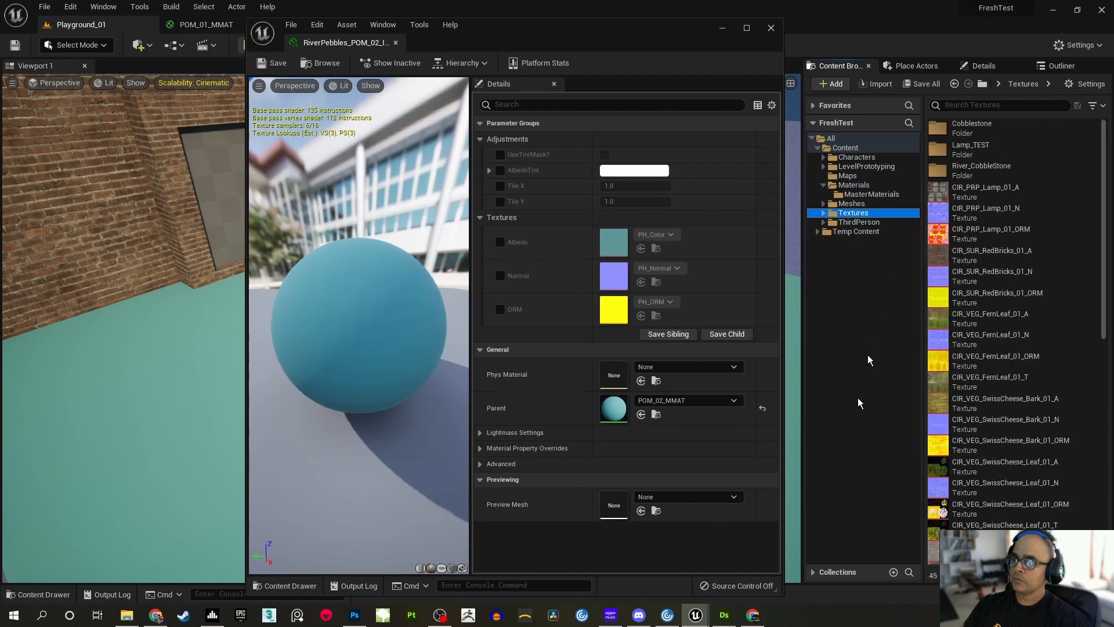
click(500, 241)
click(499, 275)
click(500, 309)
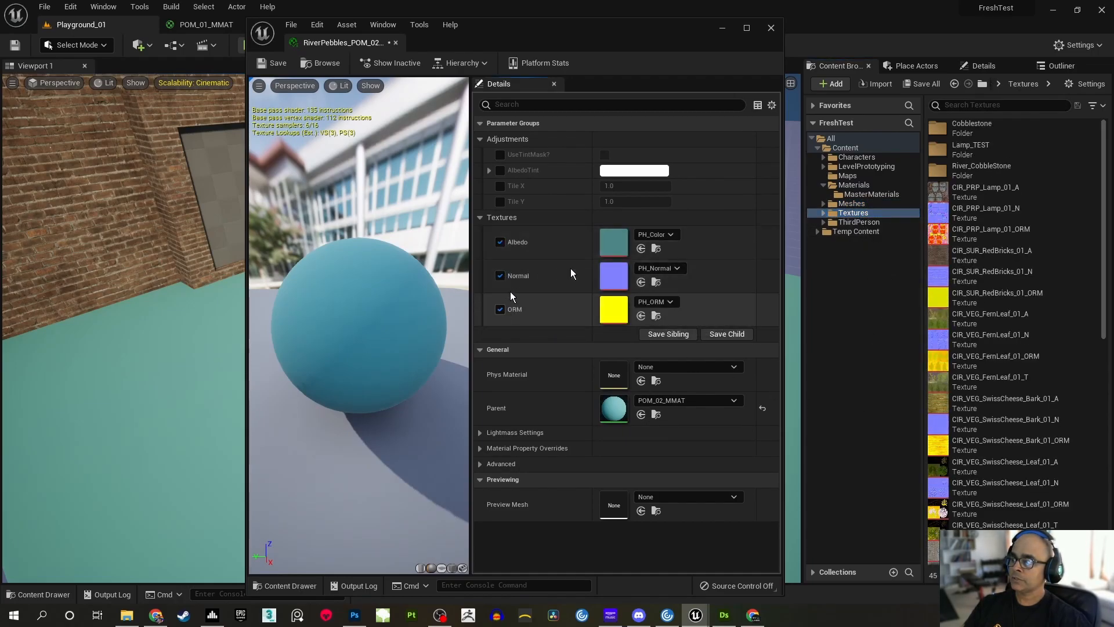
Assign the River_CobbleStone_01_A texture to the instance's Albedo parameter
scroll(1016, 325, down, 5)
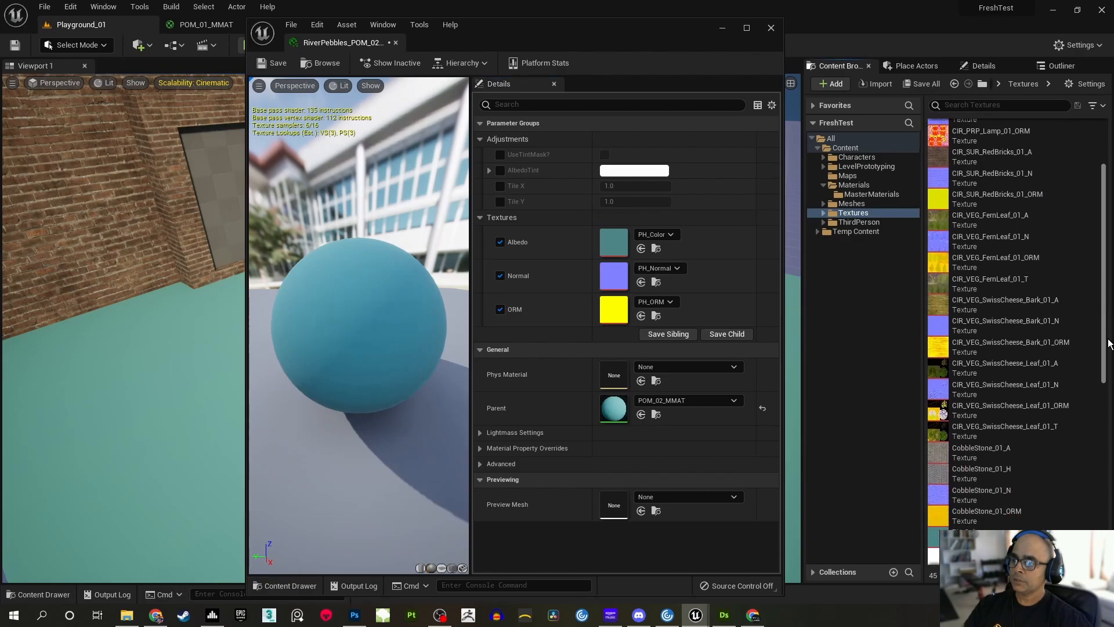
scroll(1016, 325, down, 5)
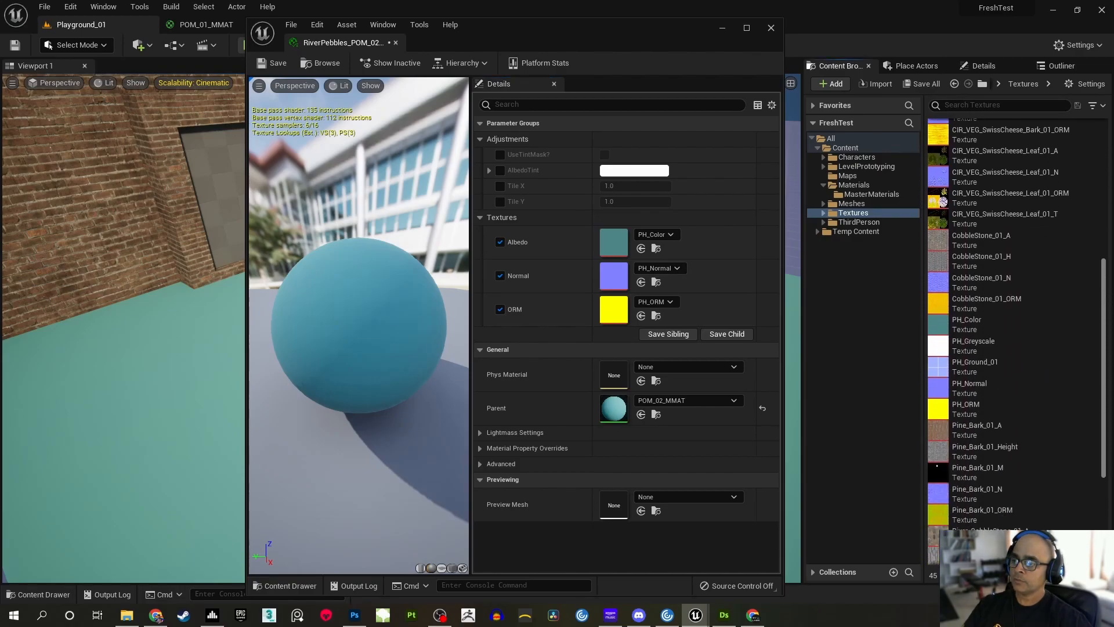
scroll(1016, 325, down, 4)
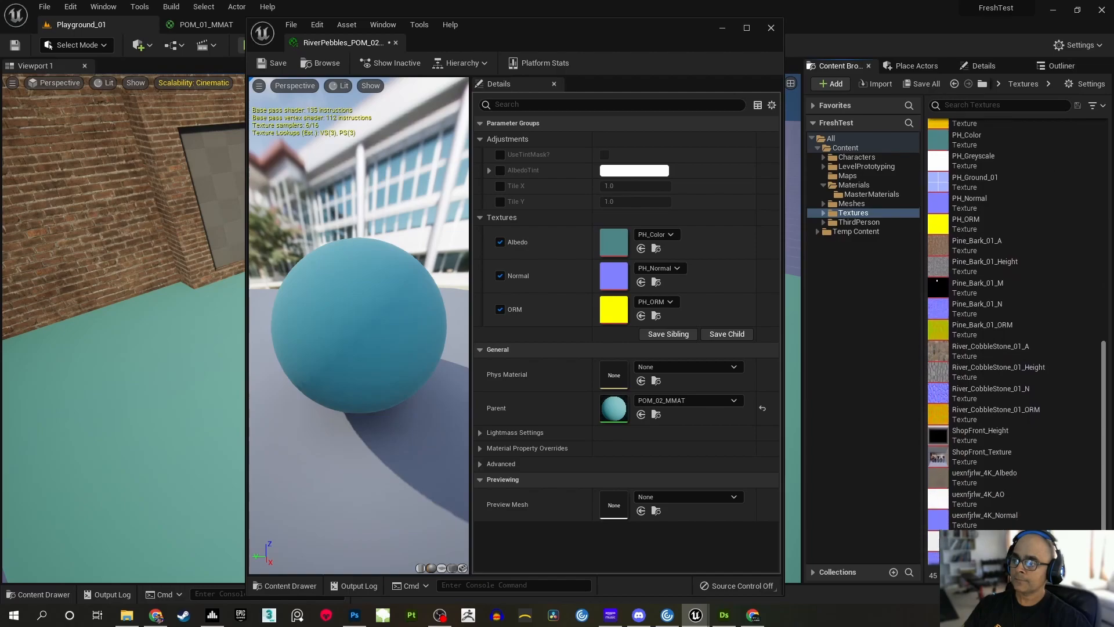
scroll(1015, 325, down, 1)
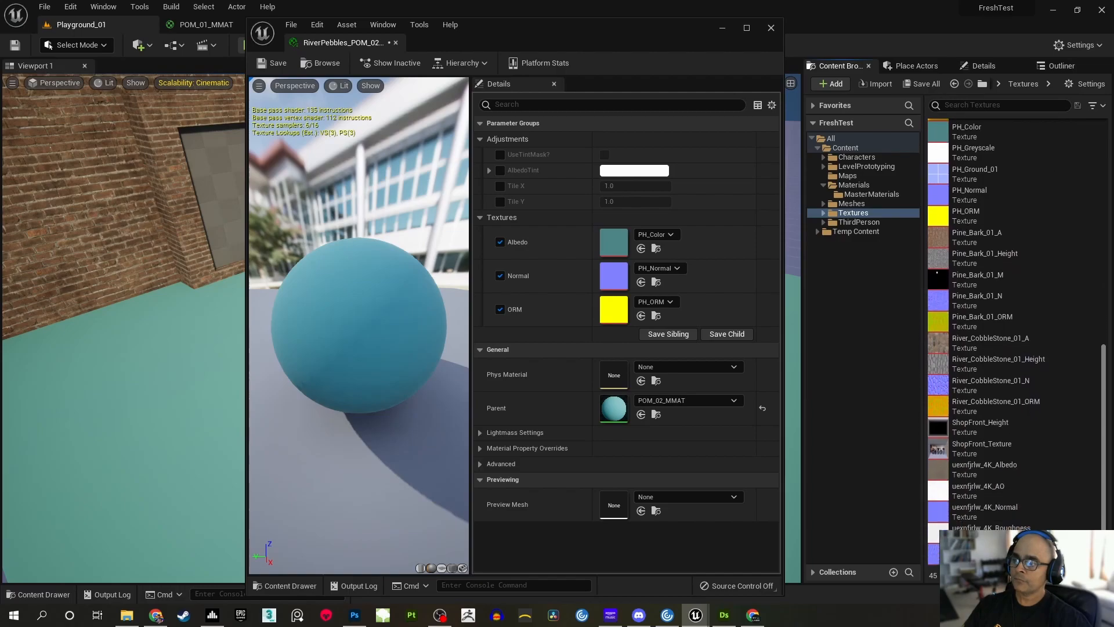
click(992, 344)
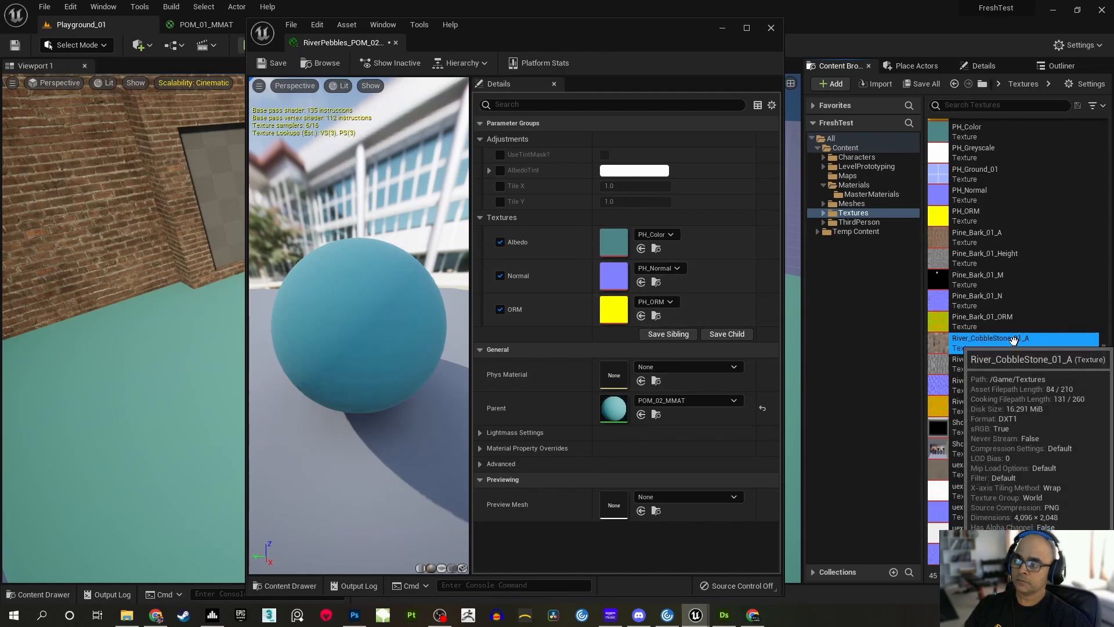
mouse_move(1001, 348)
drag(1000, 349, 615, 240)
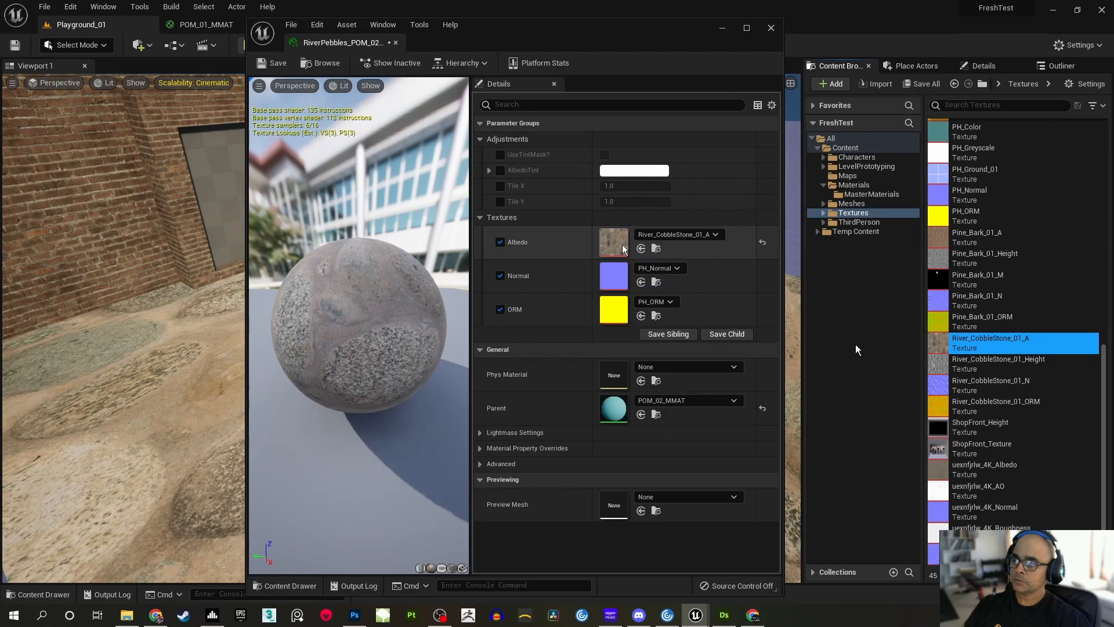
Assign River_CobbleStone_01_N to the Normal parameter and River_CobbleStone_01_ORM to the ORM parameter
click(1021, 363)
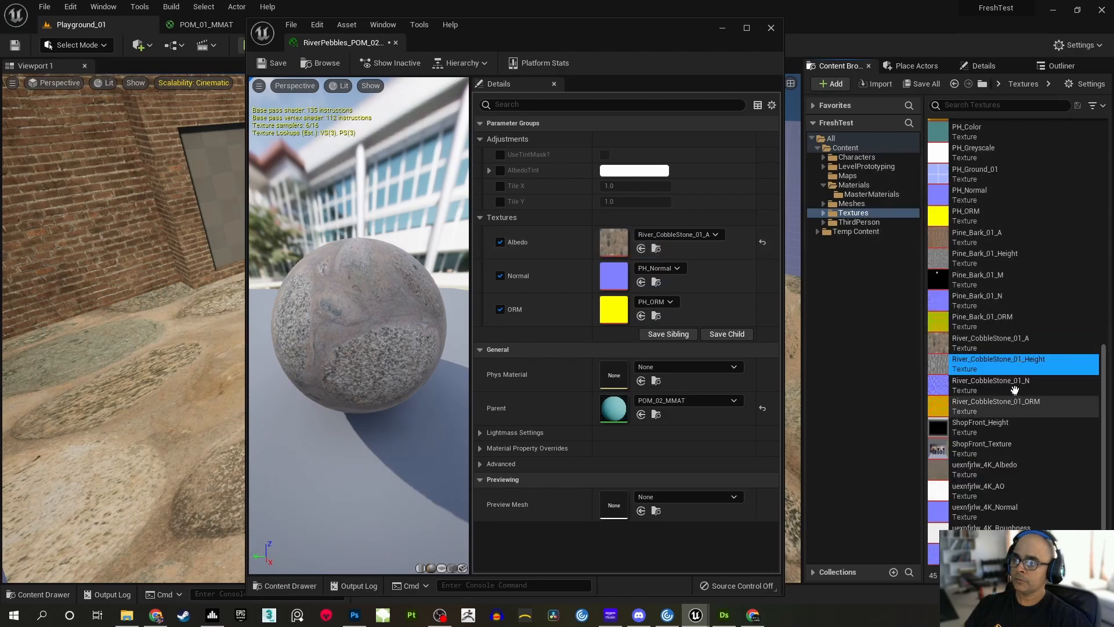
click(1022, 385)
drag(1021, 385, 653, 277)
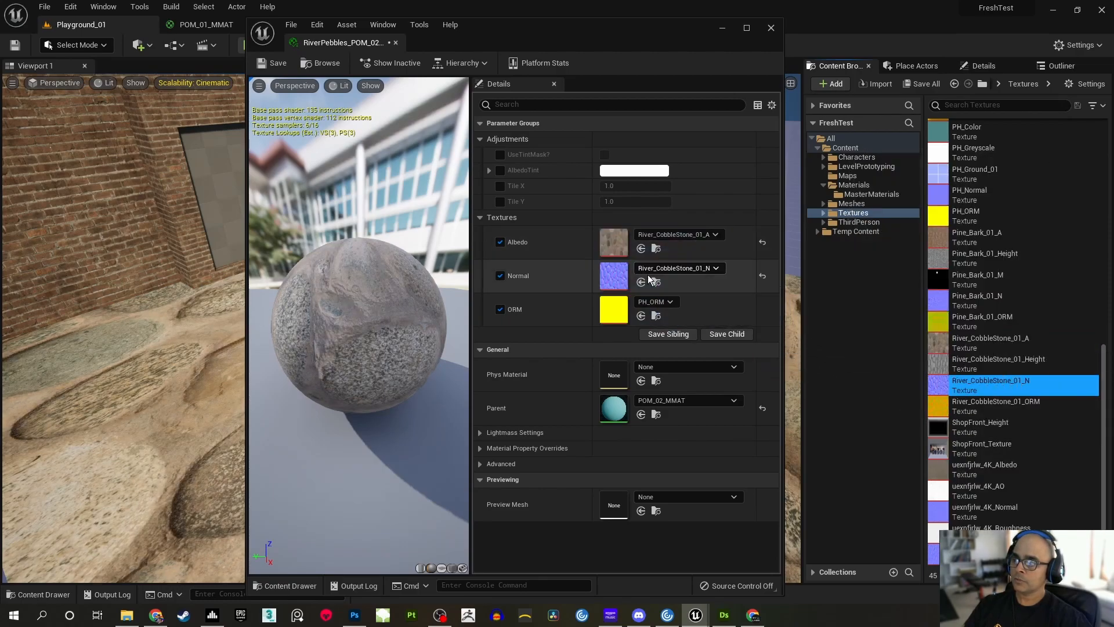
click(1031, 408)
drag(1031, 408, 652, 316)
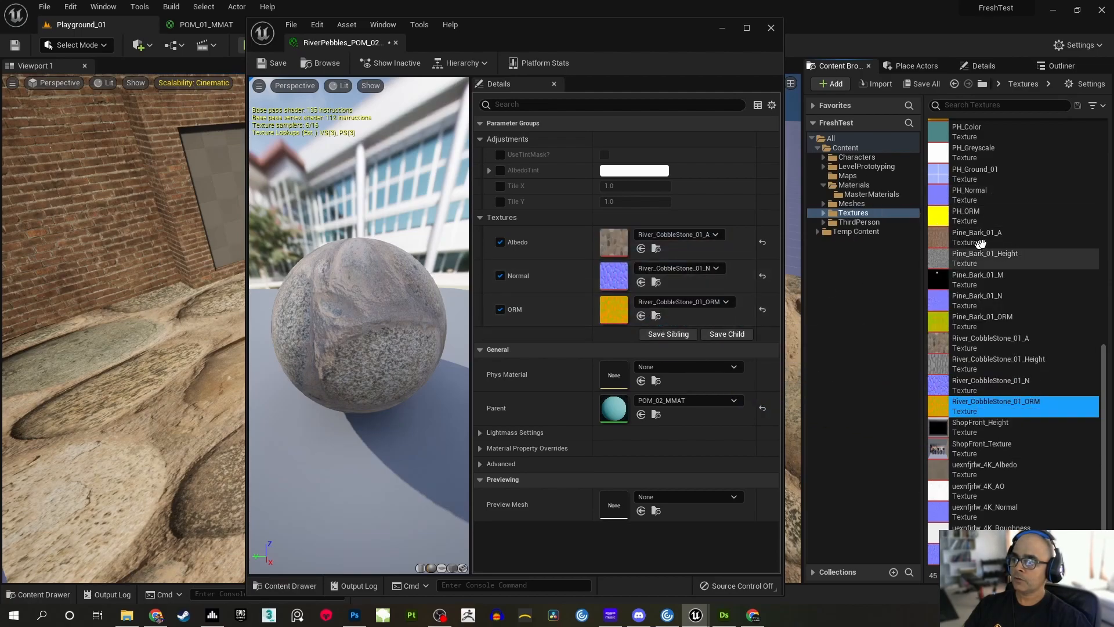
Save RiverPebbles_POM_02_IMAT and move its window clear of the level view to inspect the cobblestone floor
click(923, 84)
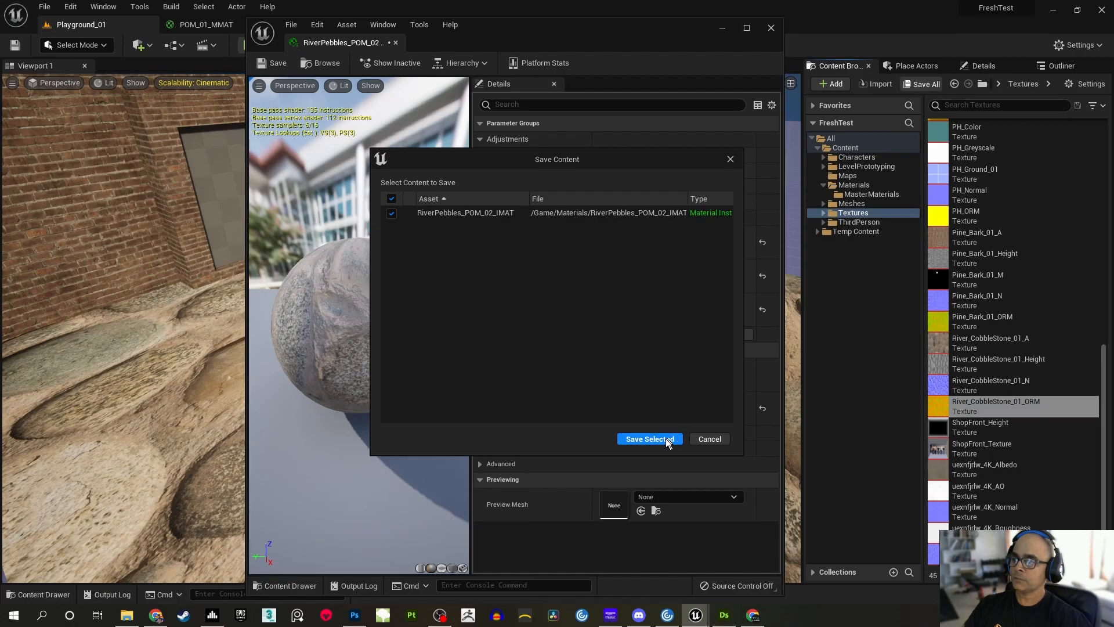
click(645, 439)
drag(510, 36, 831, 29)
right_drag(371, 279, 273, 330)
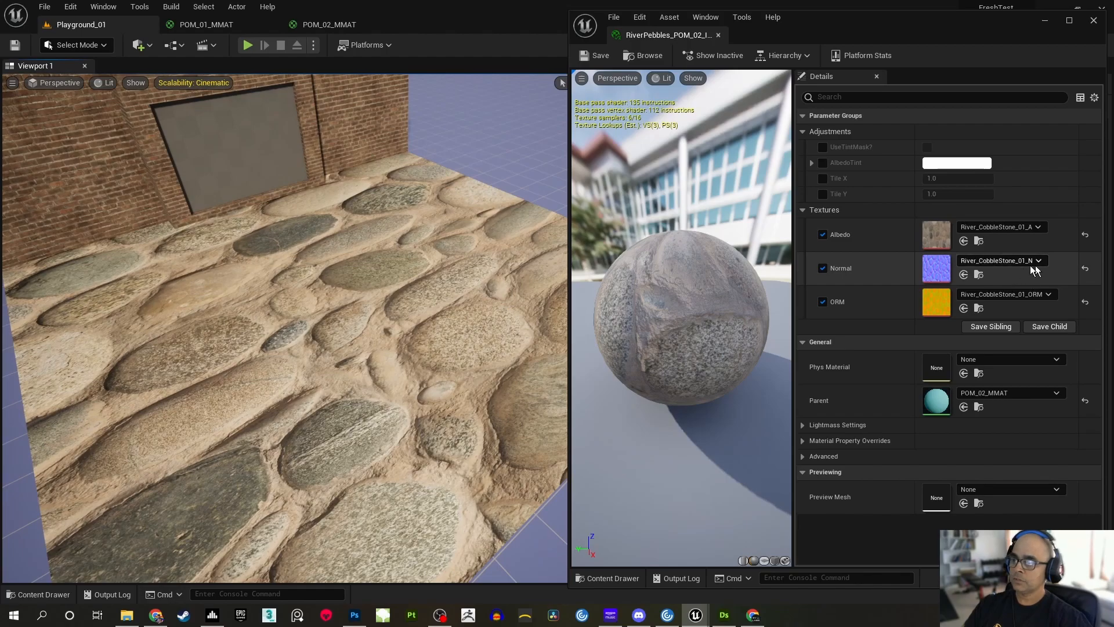
right_drag(367, 298, 337, 302)
right_drag(285, 328, 259, 312)
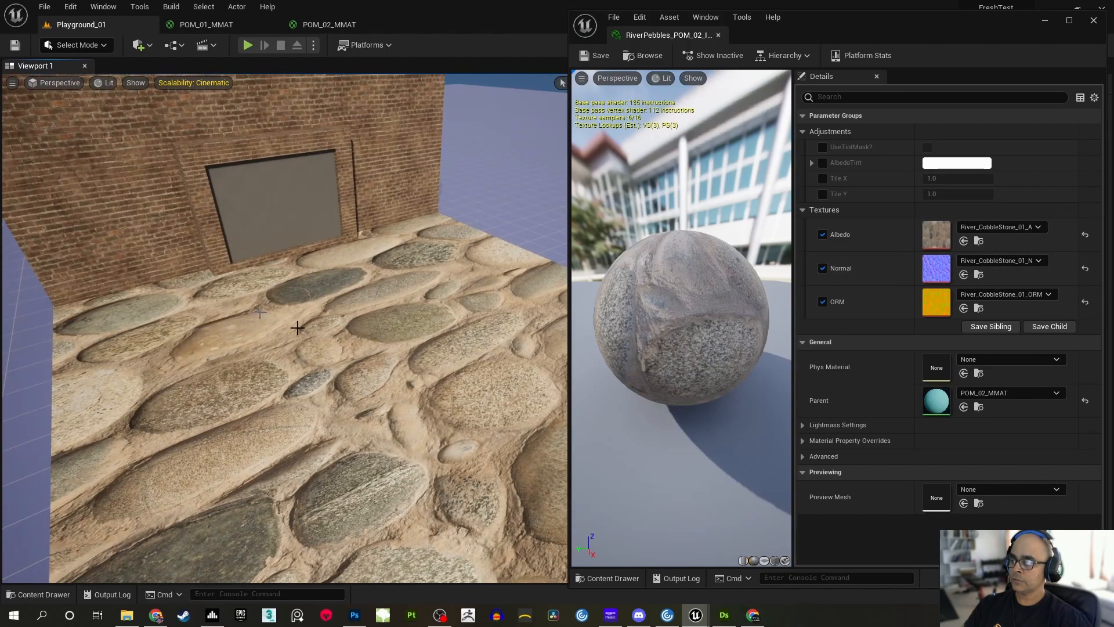
Open the River_CobbleStone_01_A texture to examine its proportions, and return to the cobblestone floor in Playground_01
double_click(938, 234)
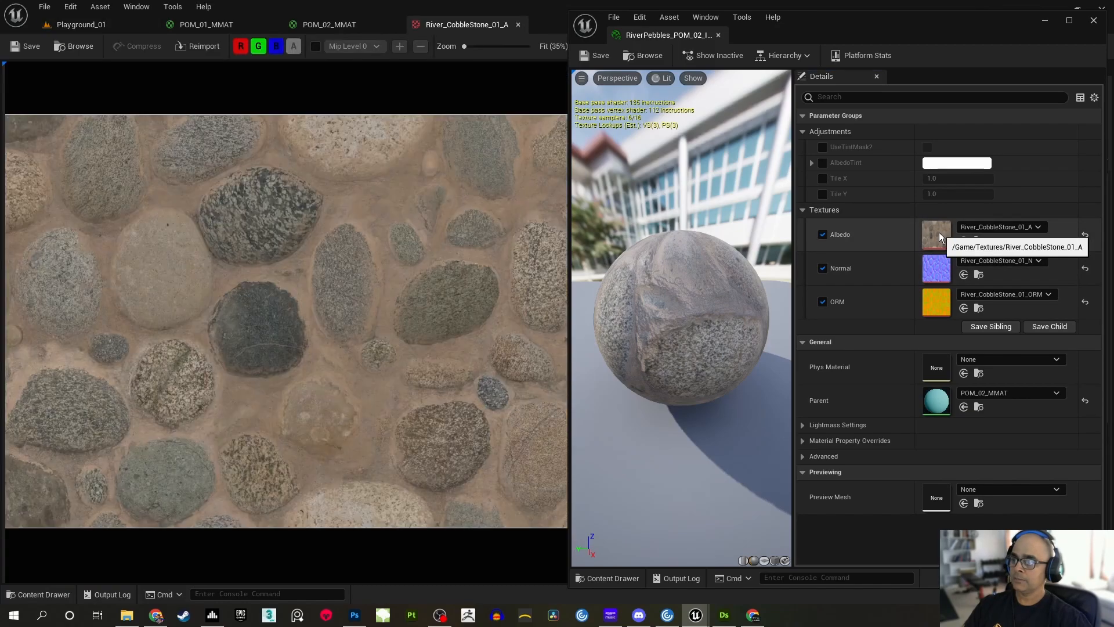
scroll(364, 290, down, 3)
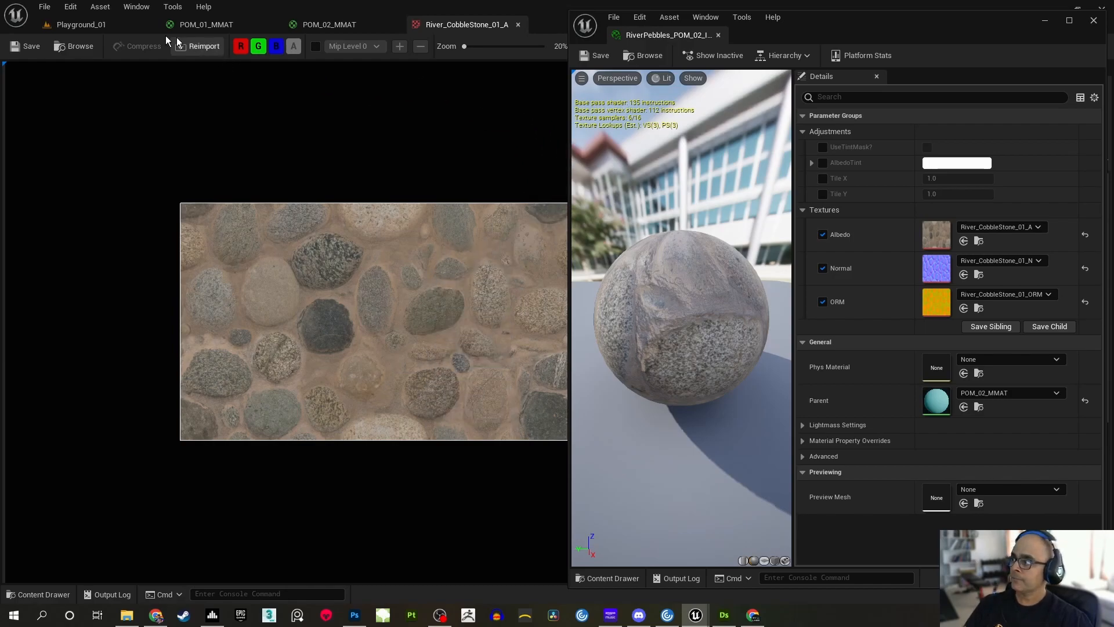
click(119, 23)
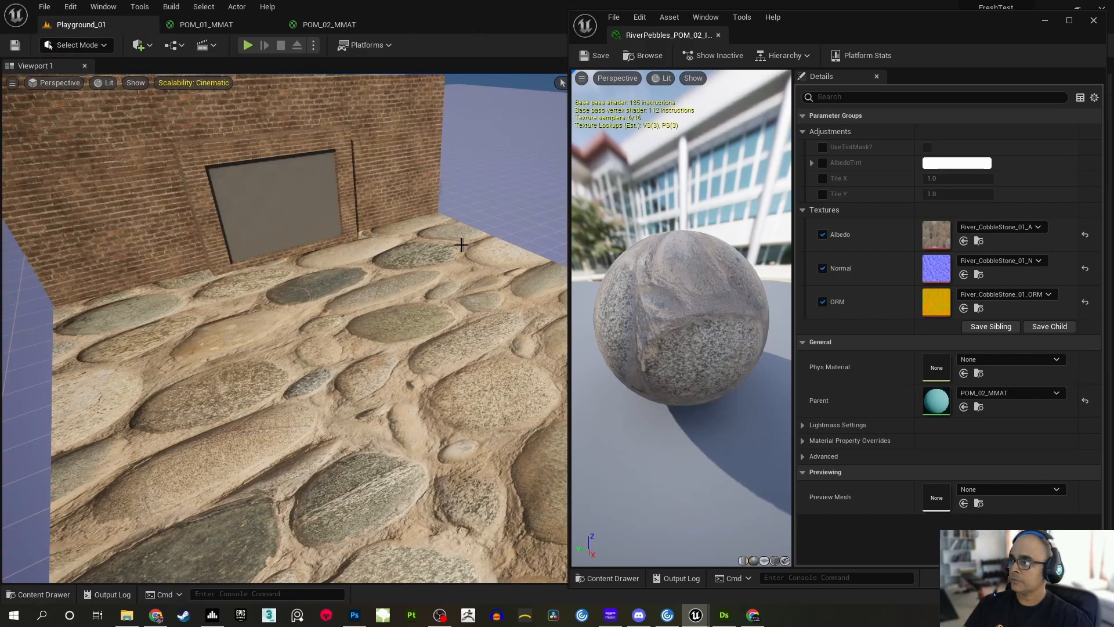
mouse_move(372, 322)
right_down()
mouse_move(388, 334)
mouse_move(371, 322)
right_up()
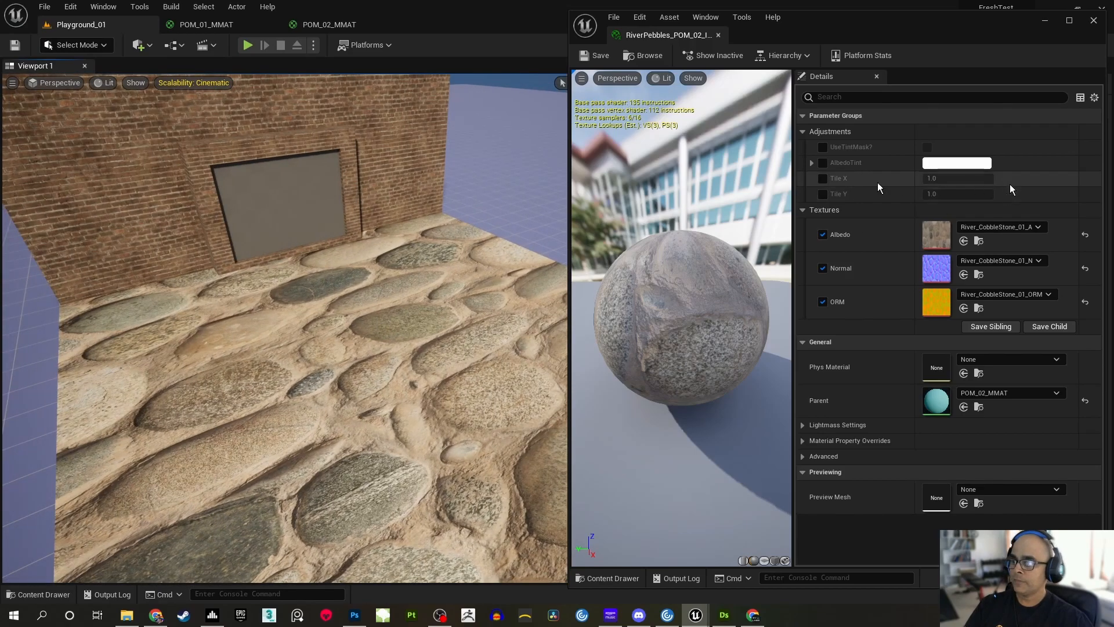
Enable the Tile X and Tile Y overrides on the instance and set them to 3 and 6
click(823, 180)
click(823, 194)
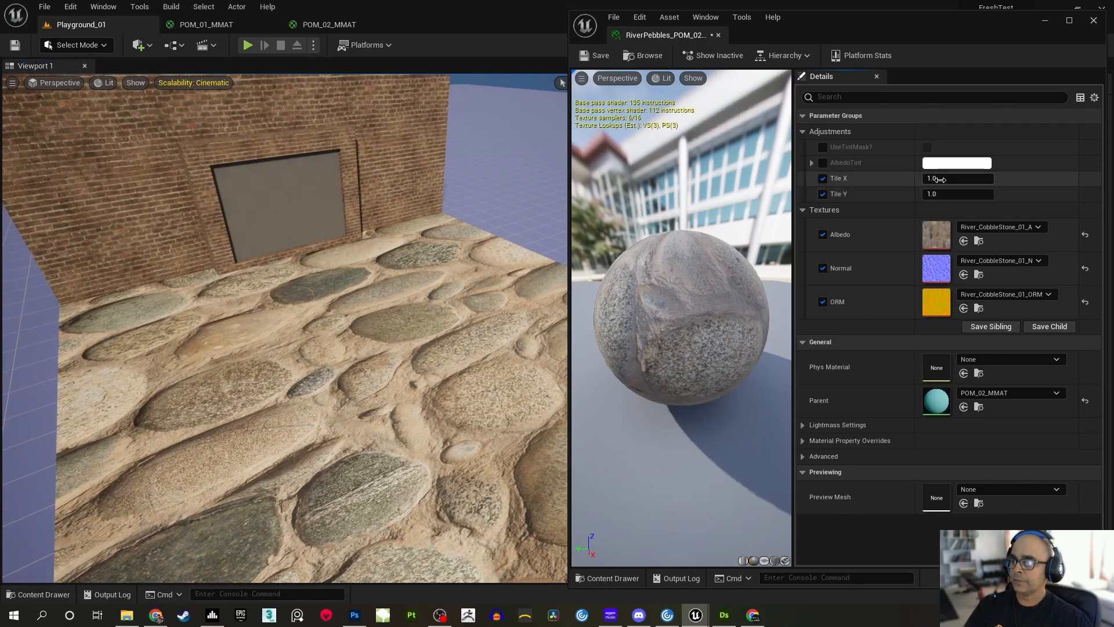
click(940, 179)
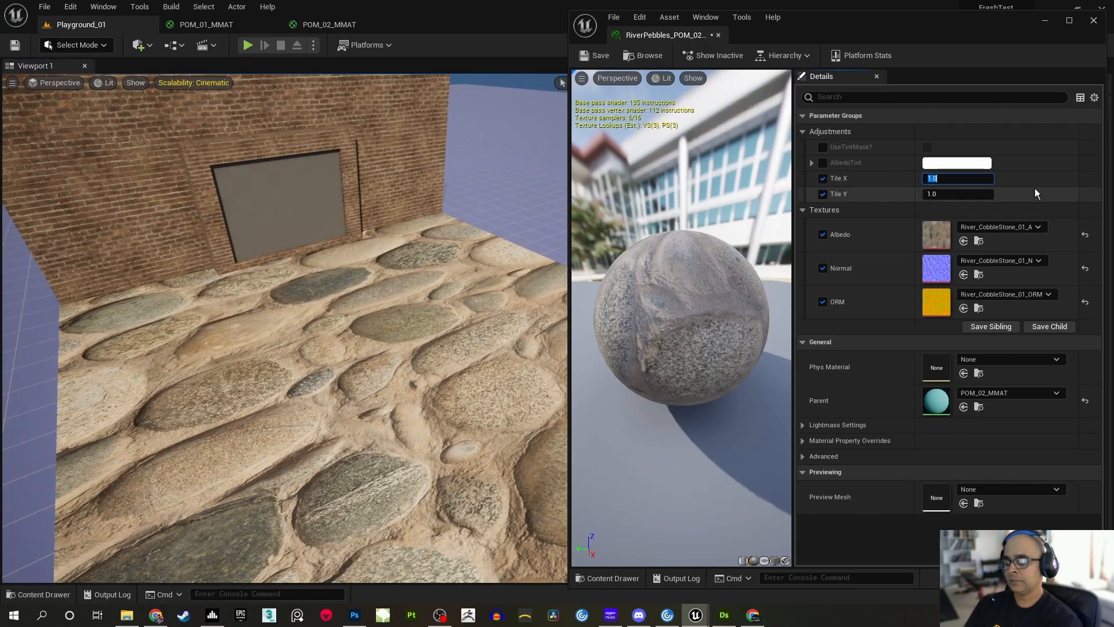
text(3)
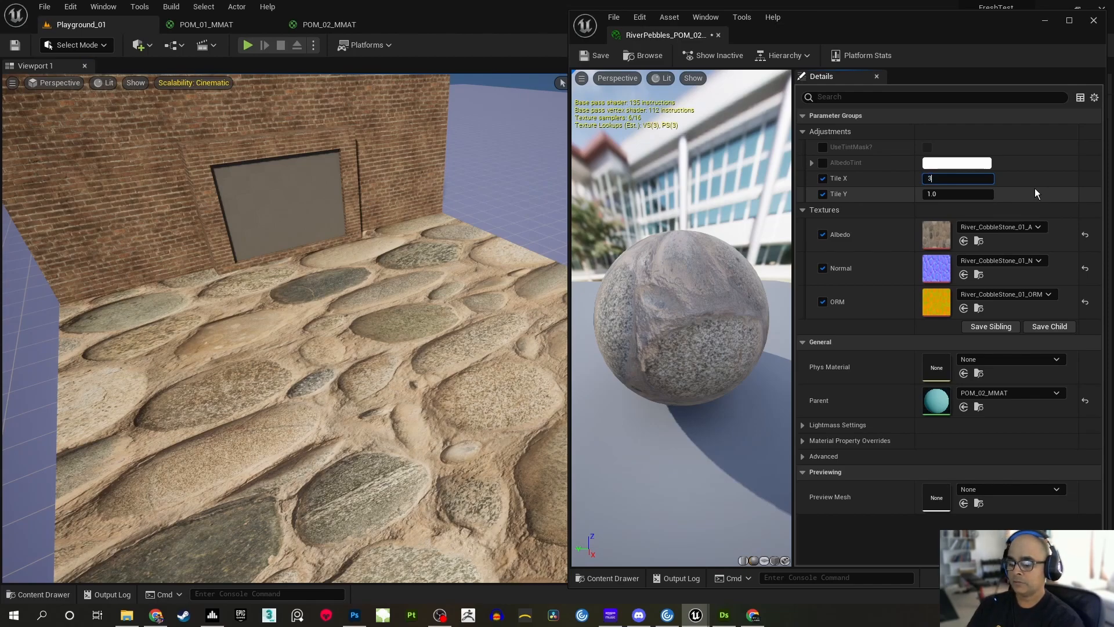
key(Return)
click(956, 194)
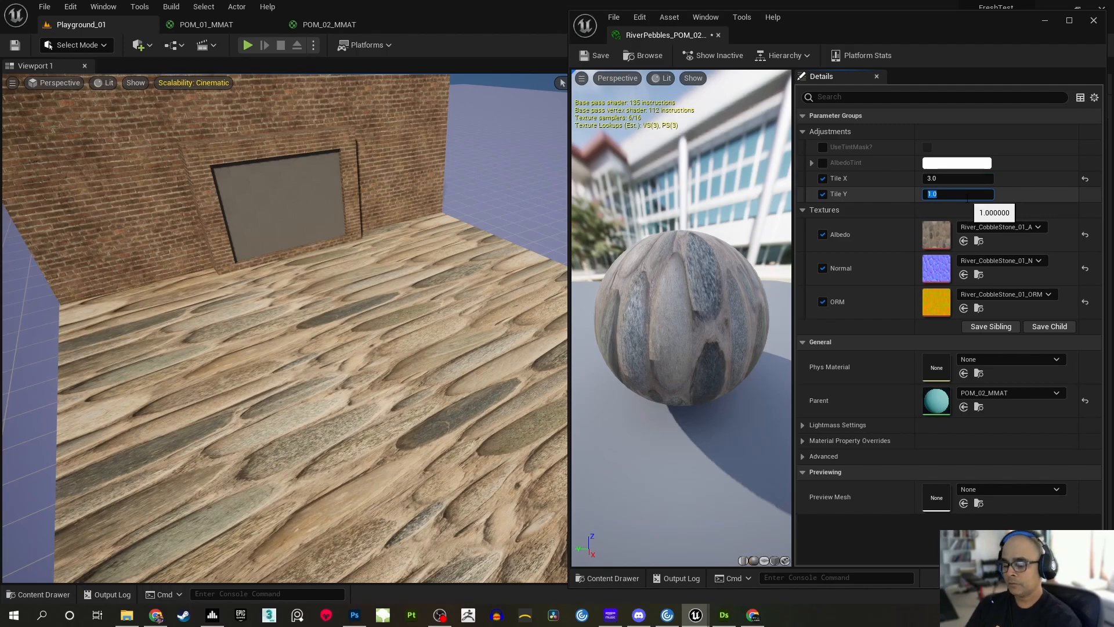
text(6)
key(Return)
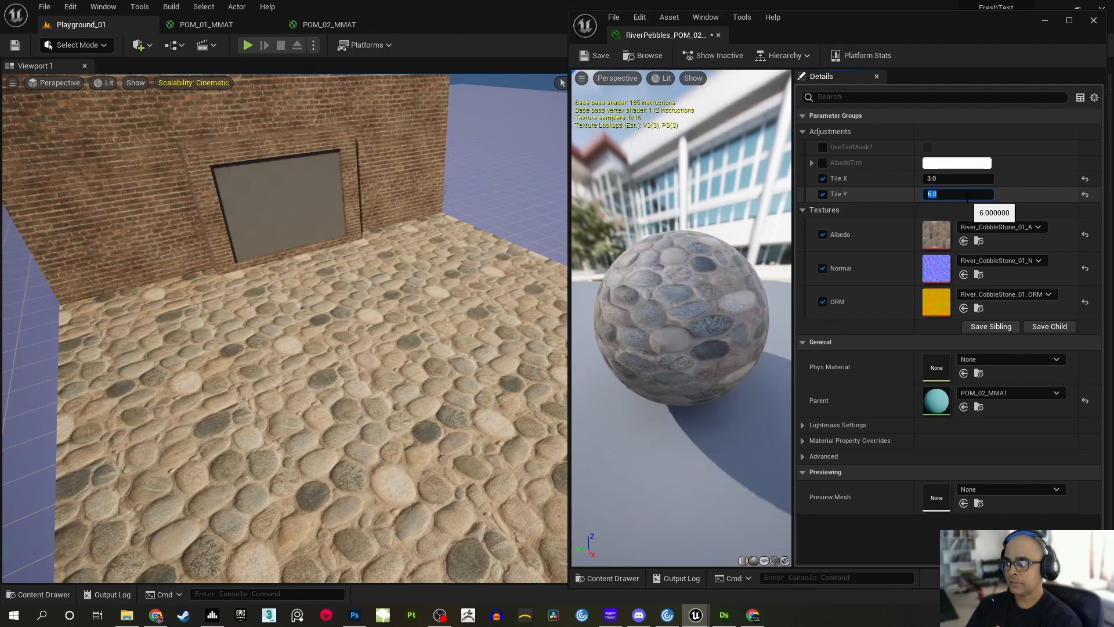
Inspect the retiled cobblestone floor up close, then save RiverPebbles_POM_02_IMAT and minimize its window
right_drag(361, 369, 441, 328)
key(w)
key(w)
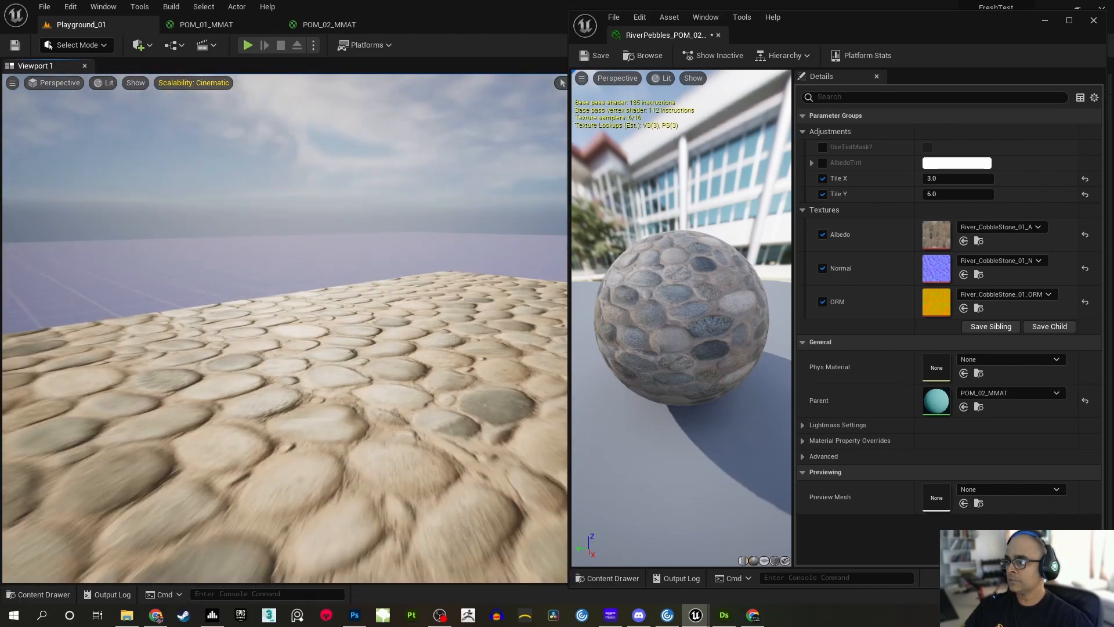
click(596, 55)
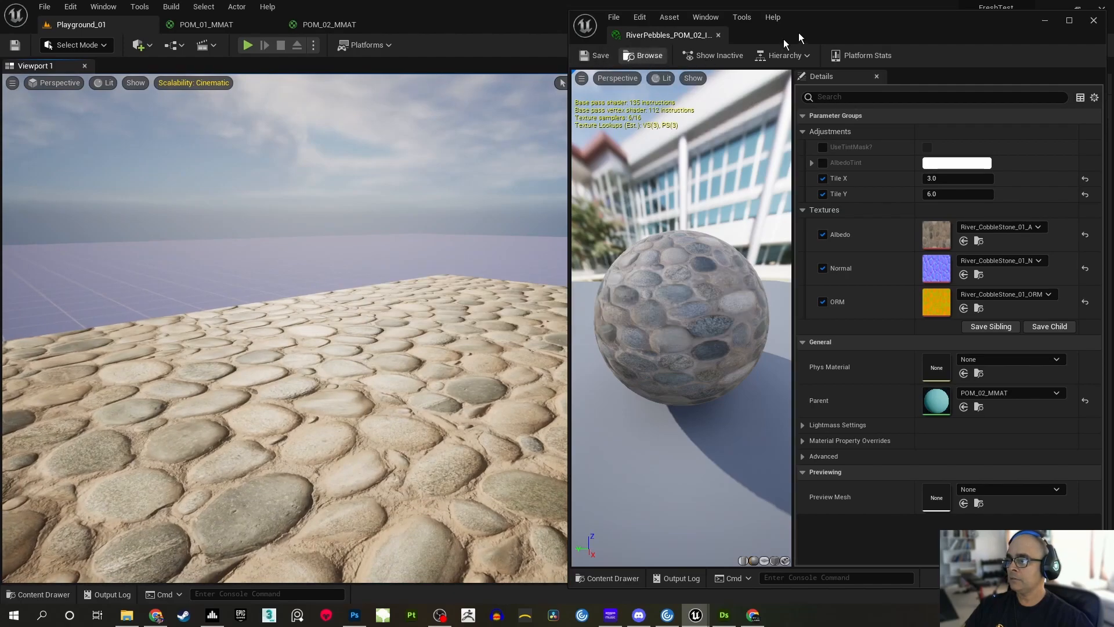
click(1045, 20)
Rotate the sun's directional light back and forth to examine how the cobblestone floor shades from different lighting angles
right_drag(689, 287, 509, 271)
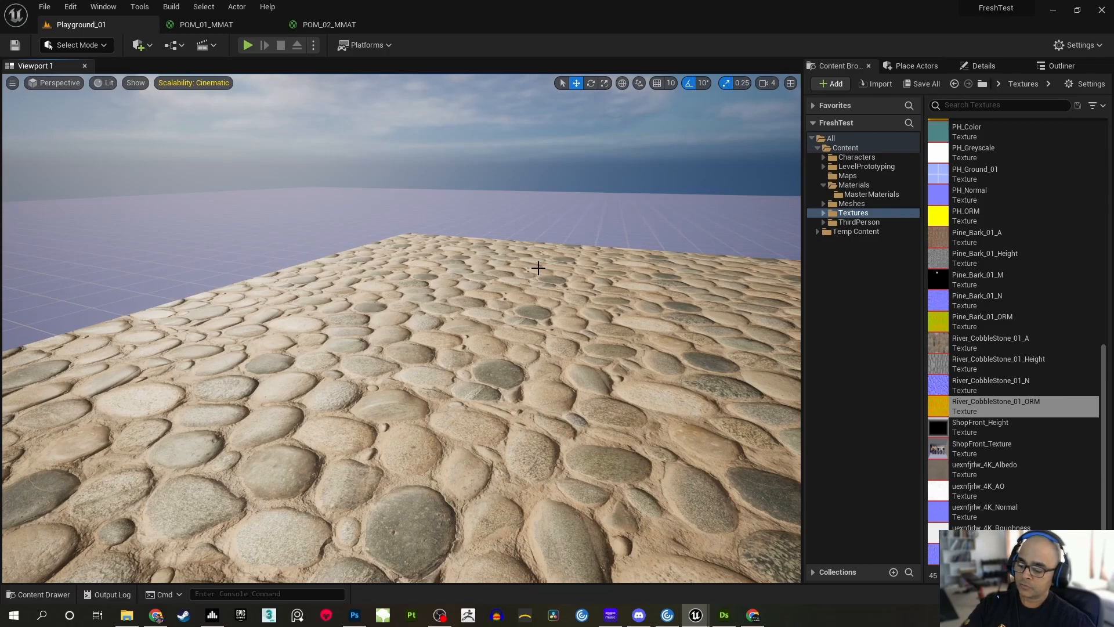
key(ctrl+l)
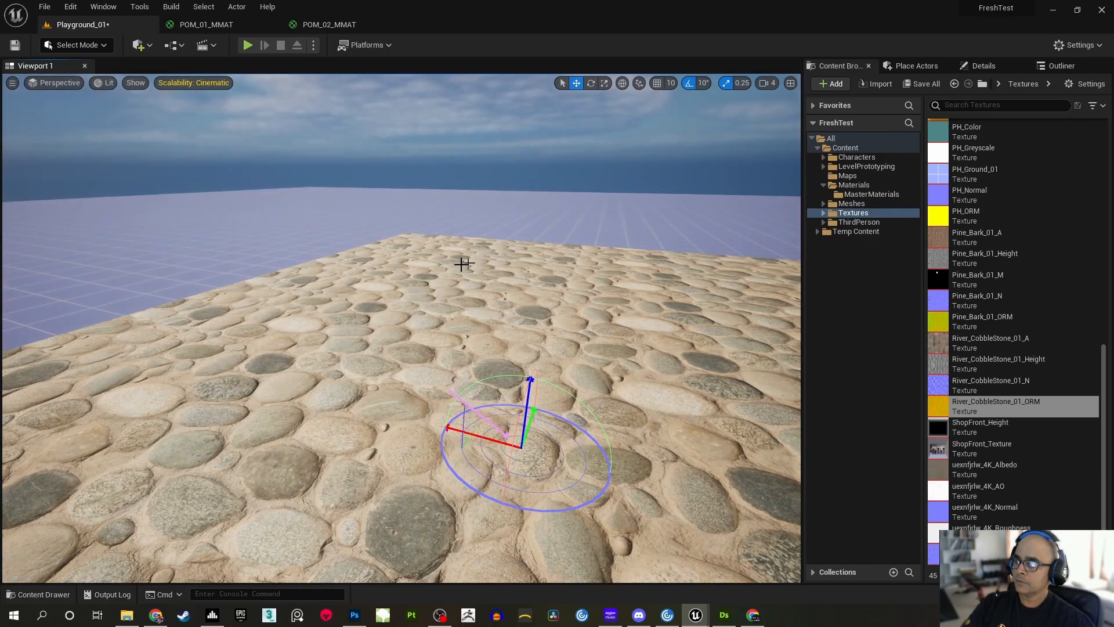
key(ctrl+l)
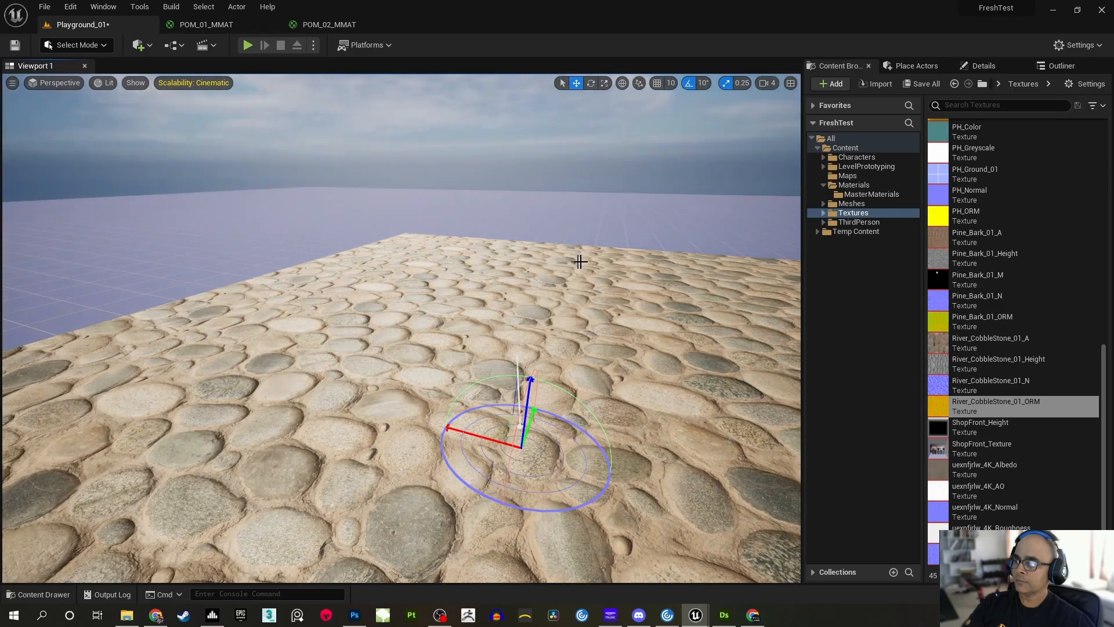
key(ctrl+l)
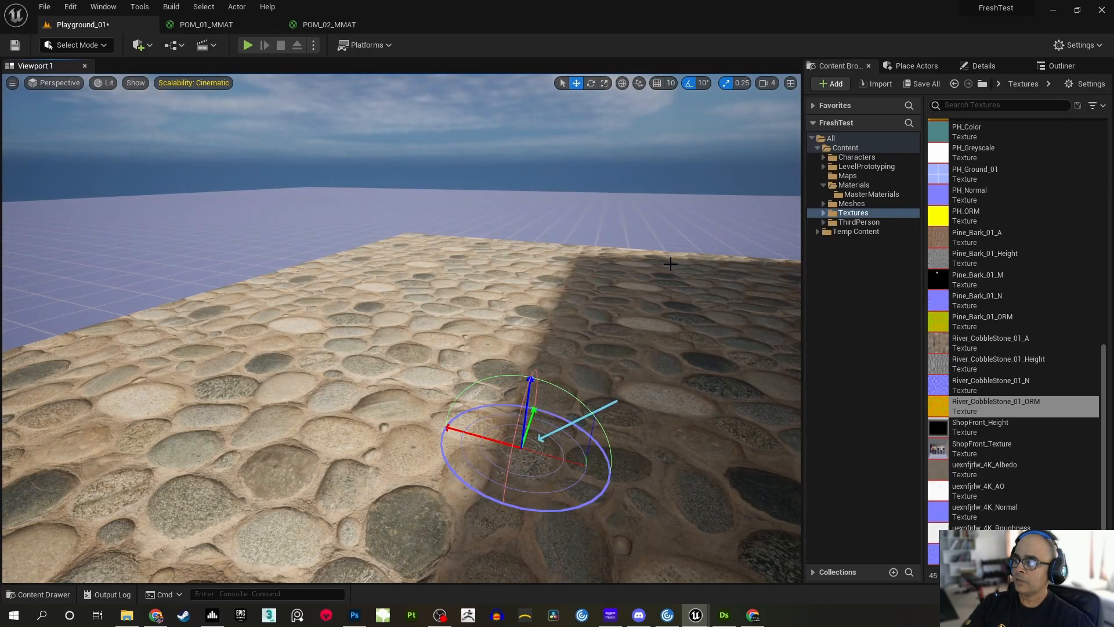
key(ctrl+l)
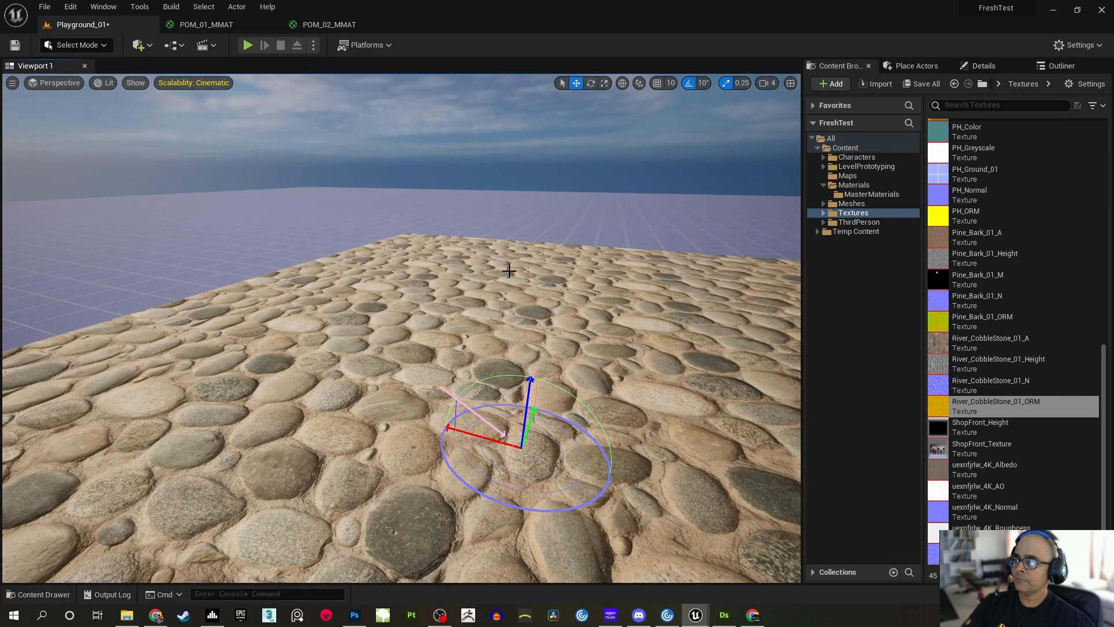
key(ctrl+l)
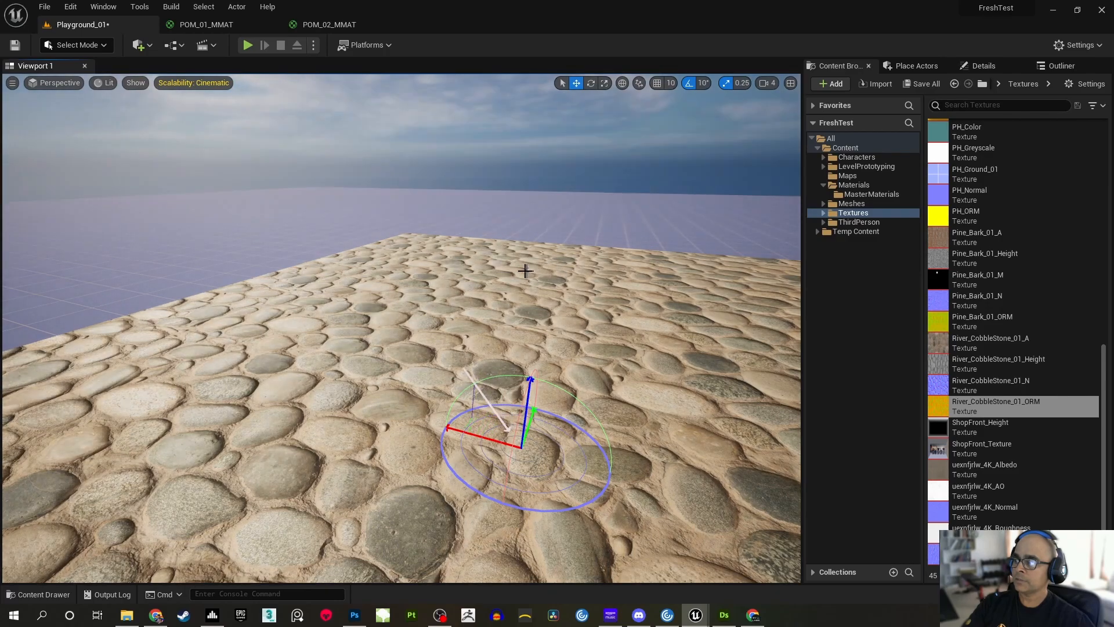
key(ctrl+l)
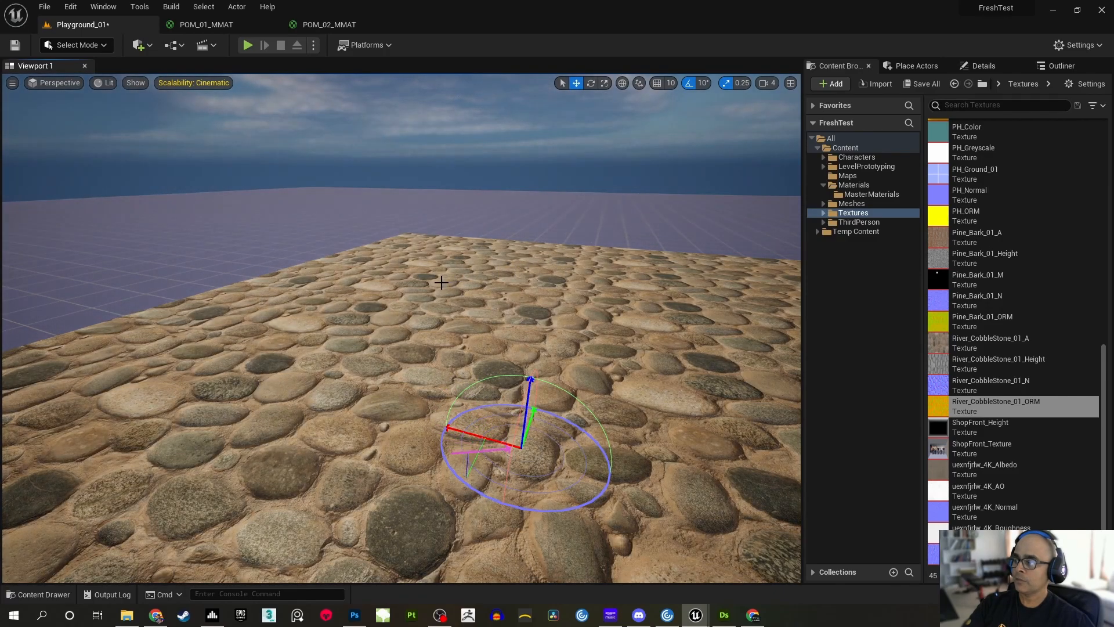
key(ctrl+l)
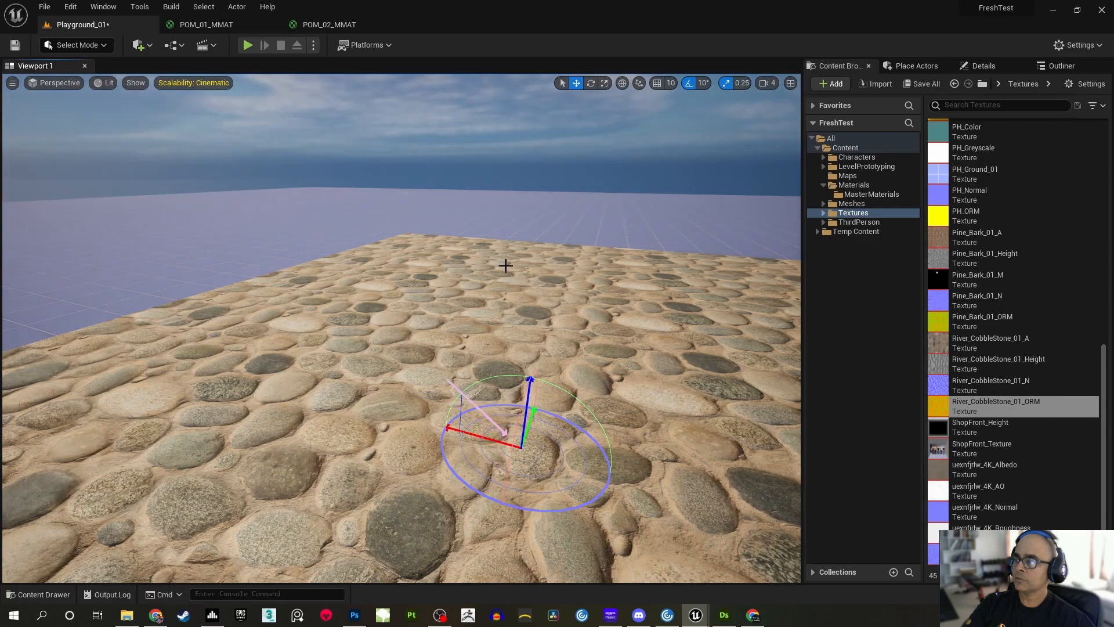
key(ctrl+l)
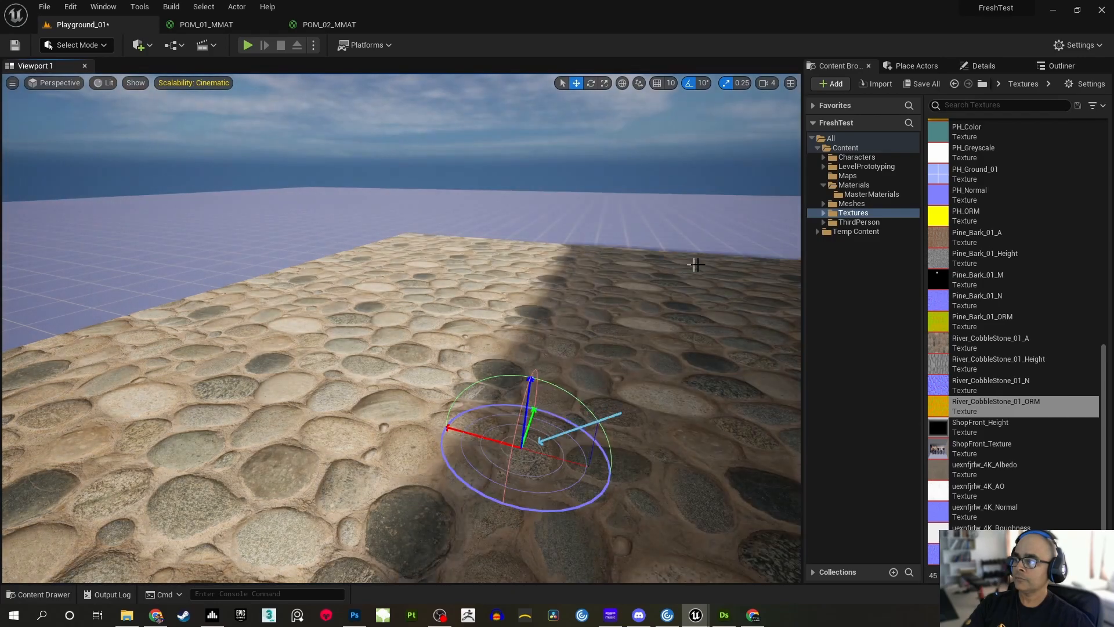
key(ctrl+l)
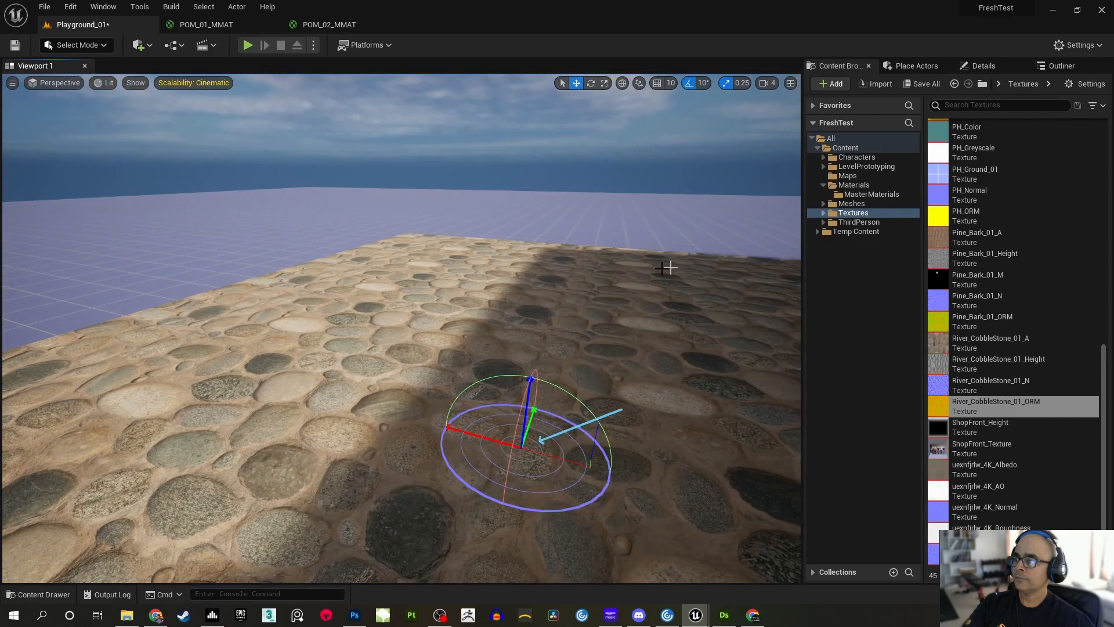
key(ctrl+l)
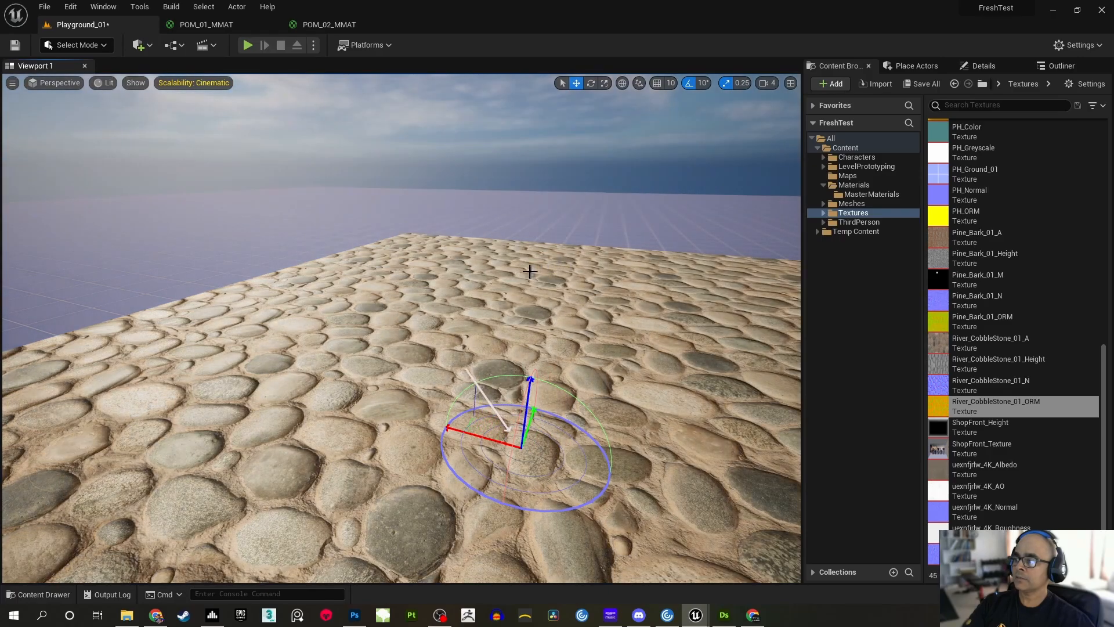
key(ctrl+l)
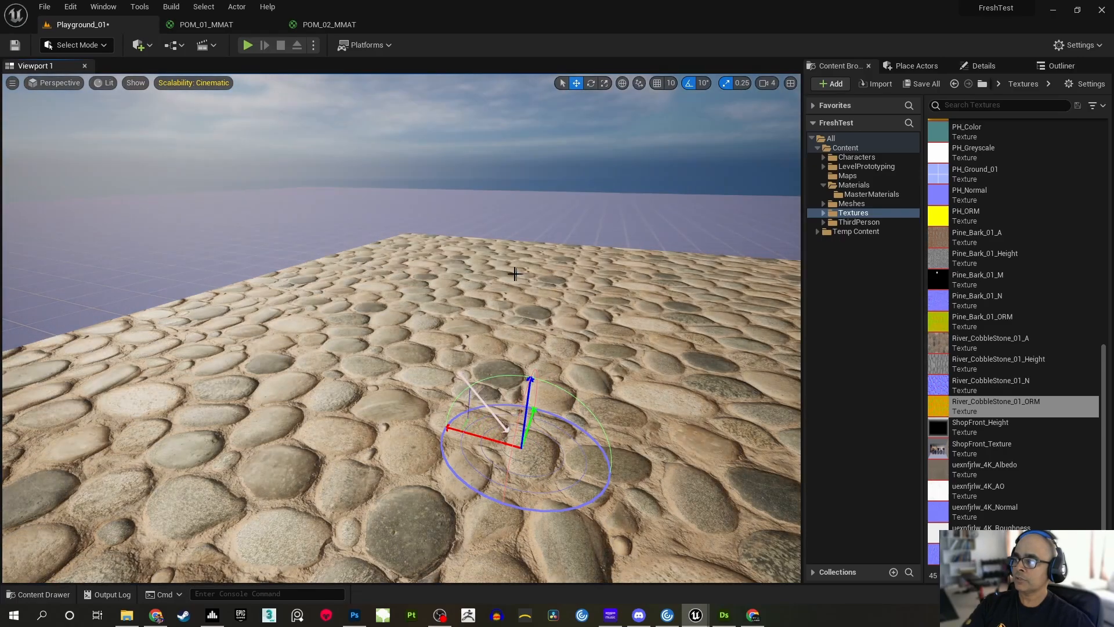
key(ctrl+l)
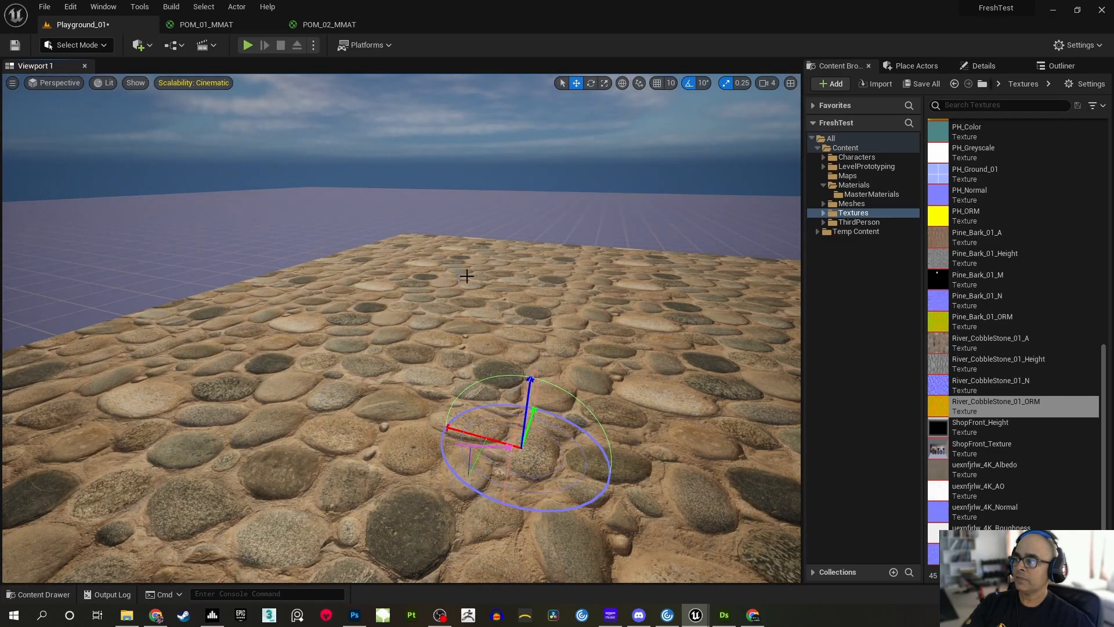
Examine the cobblestone floor's relief from close up and from several angles around the brick wall
key(w)
right_drag(579, 268, 917, 299)
key(a)
key(a)
key(d)
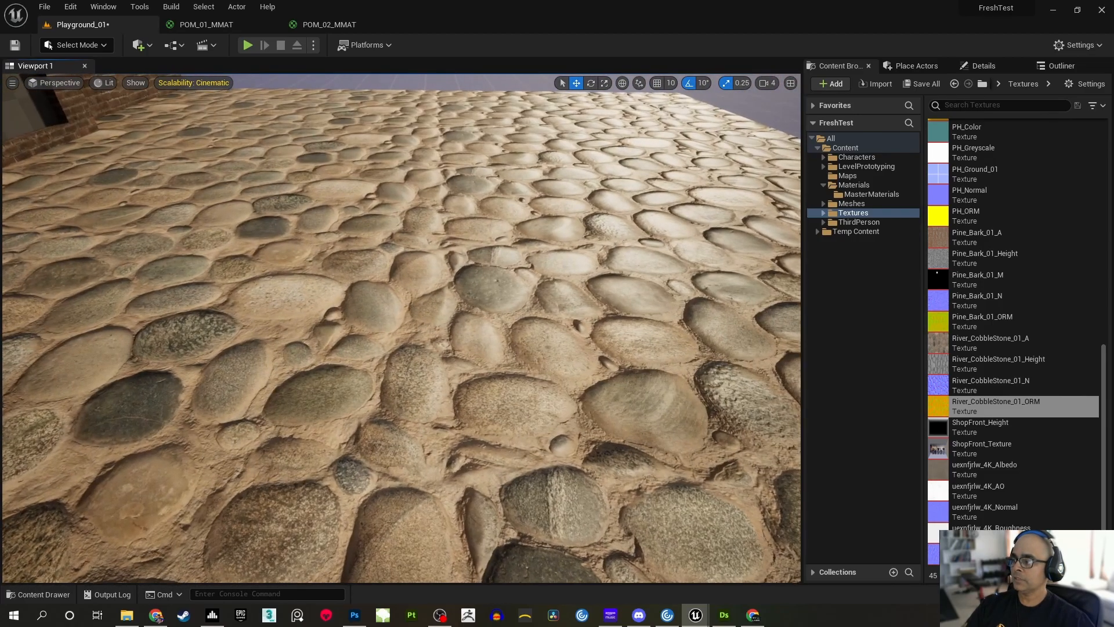
right_drag(402, 328, 337, 327)
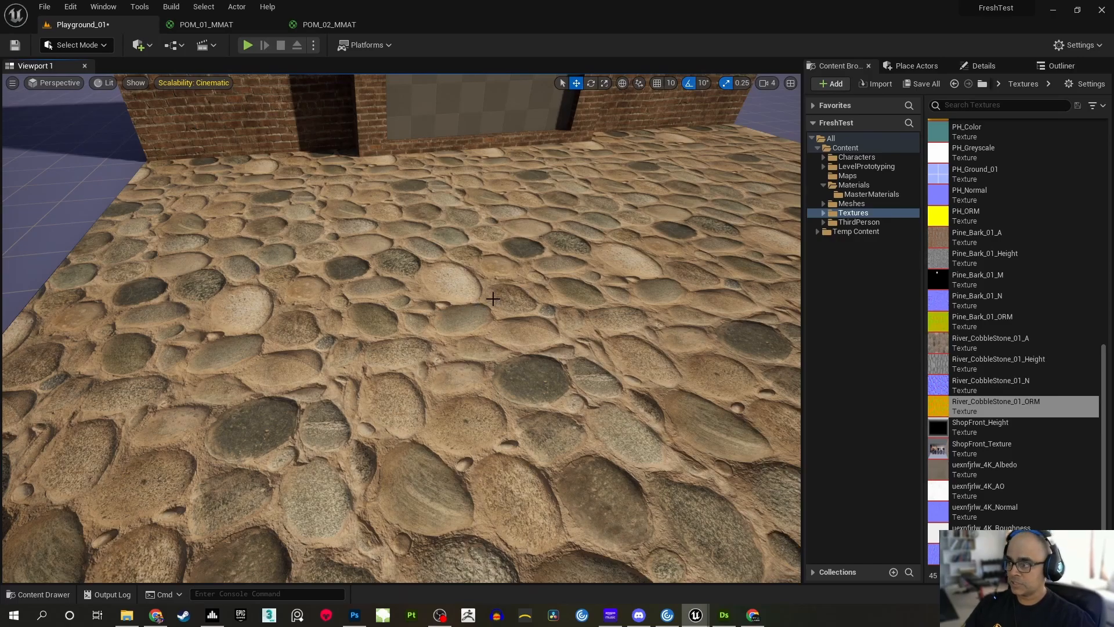
right_drag(470, 343, 468, 376)
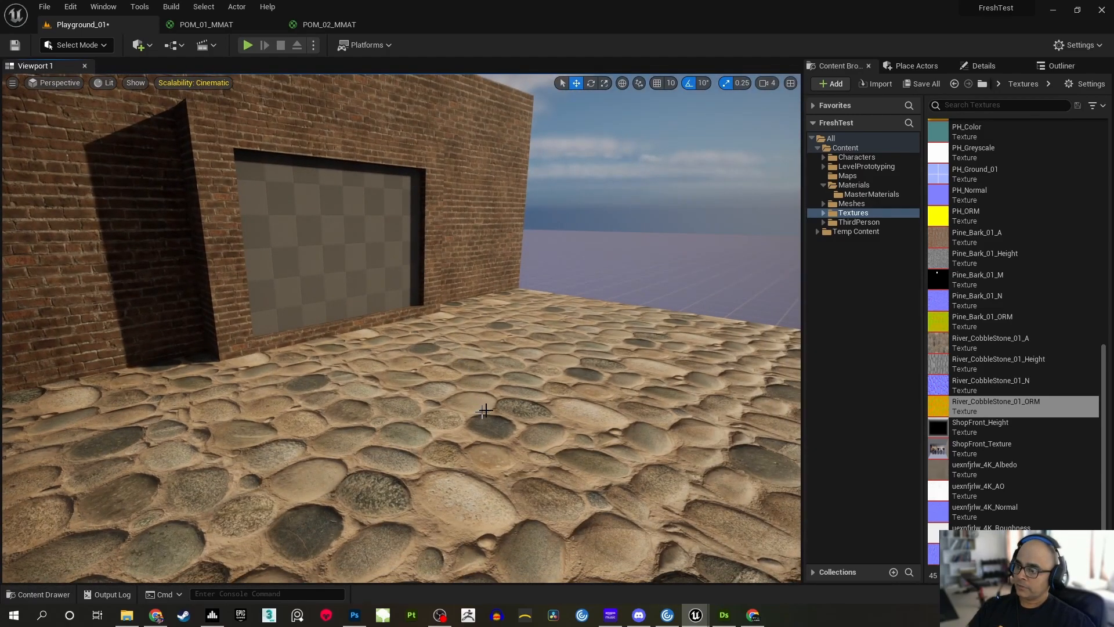
Add a ParallaxOcclusionMapping function node to the POM_02_MMAT graph, below the UV Tiling Control group
click(301, 25)
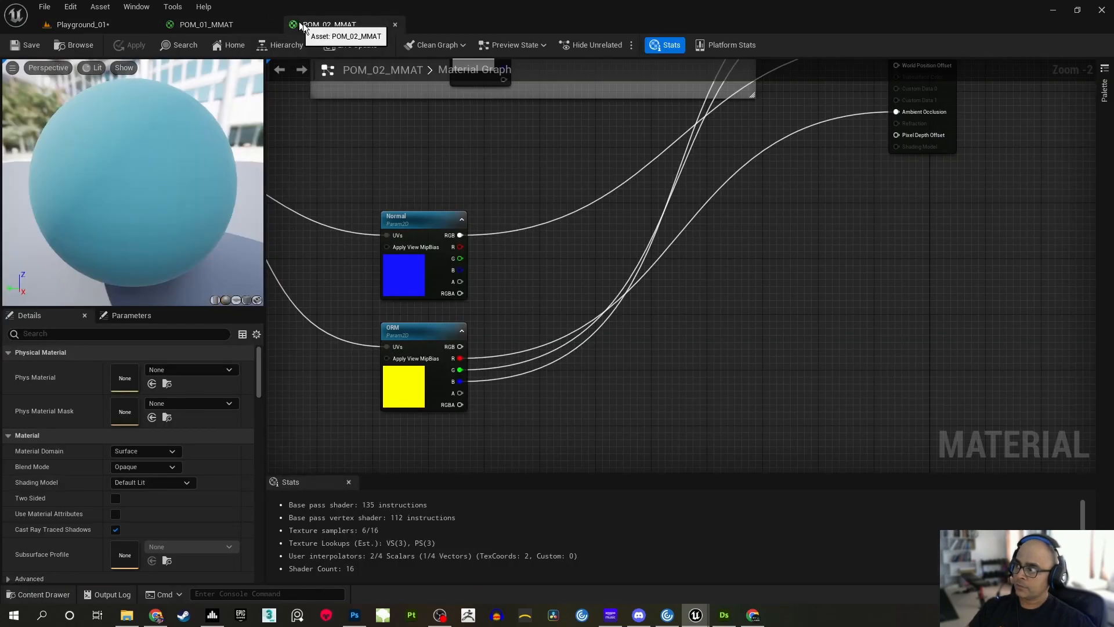
right_drag(406, 191, 678, 279)
scroll(678, 279, down, 3)
right_drag(603, 233, 709, 267)
scroll(710, 267, up, 2)
drag(646, 252, 537, 203)
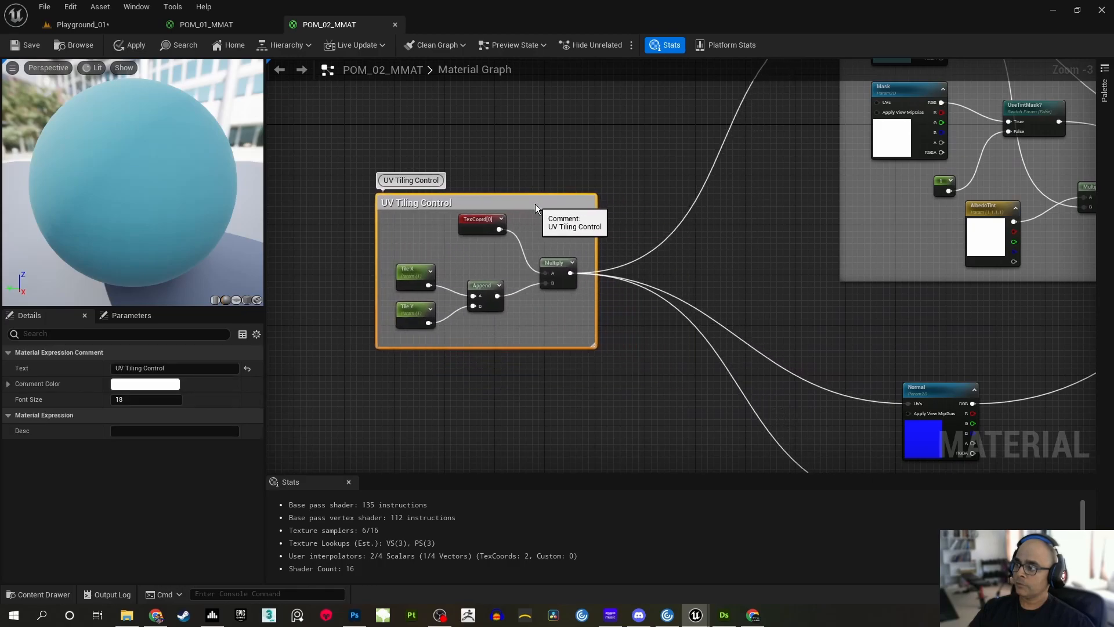
click(674, 261)
right_drag(674, 261, 628, 245)
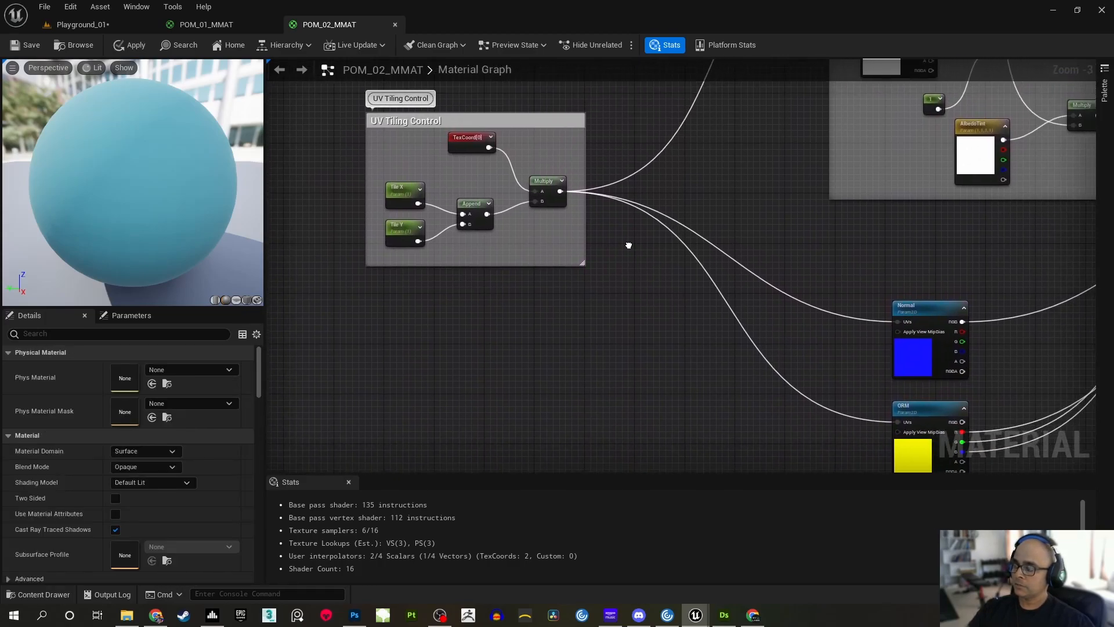
right_click(613, 355)
text(paralla)
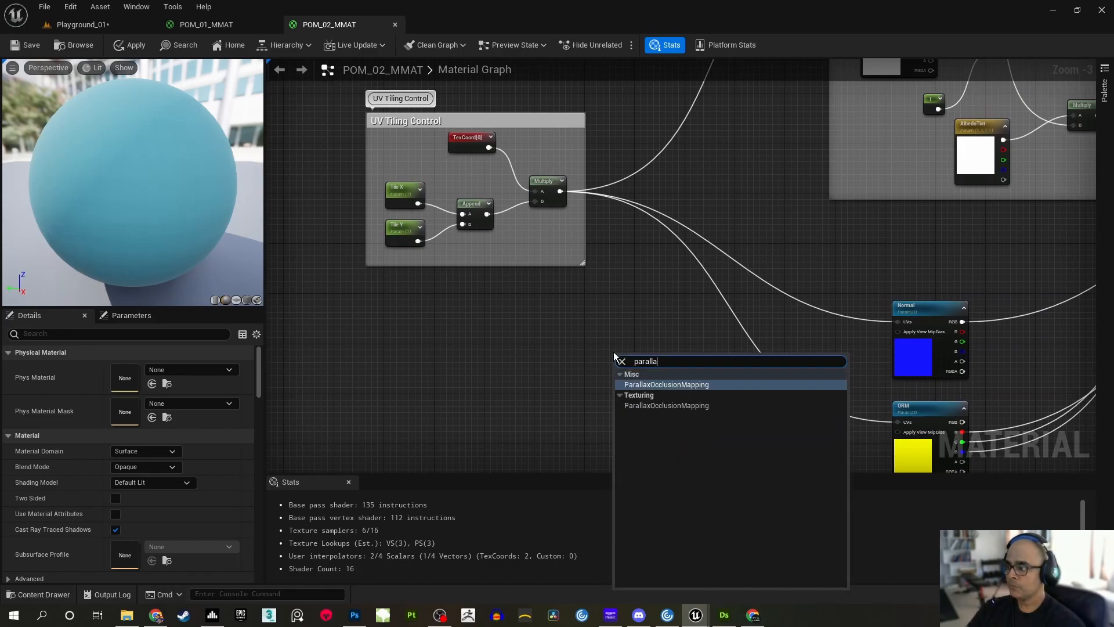
click(684, 405)
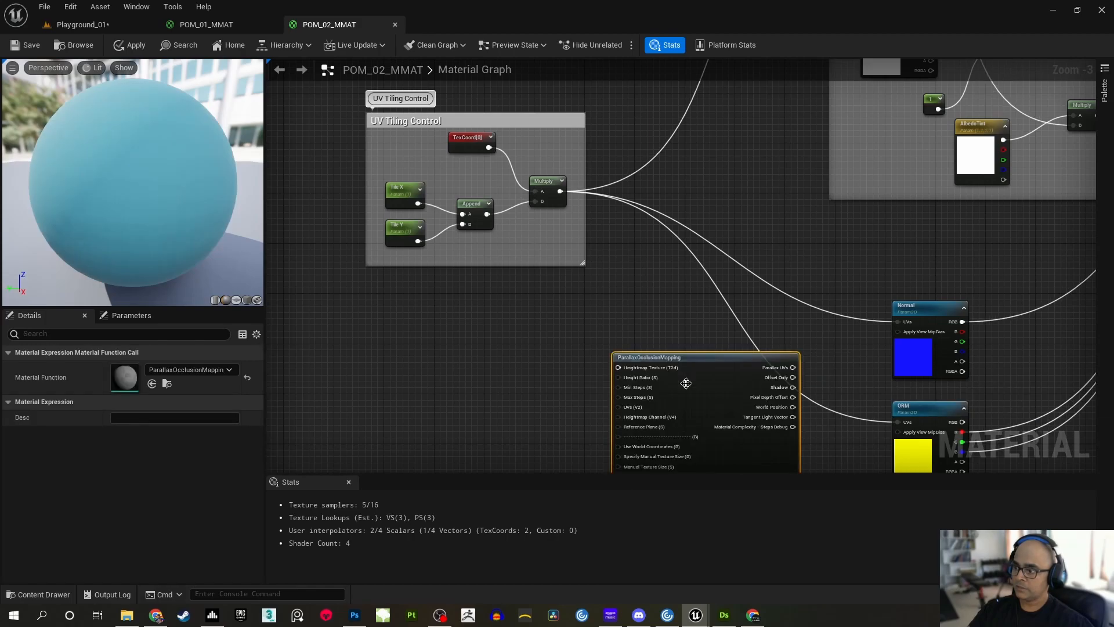
Move the ParallaxOcclusionMapping node further under the UV Tiling Control group and review its inputs and outputs
right_drag(573, 382, 582, 253)
drag(688, 231, 628, 247)
click(636, 211)
right_drag(596, 184, 652, 162)
scroll(631, 194, up, 2)
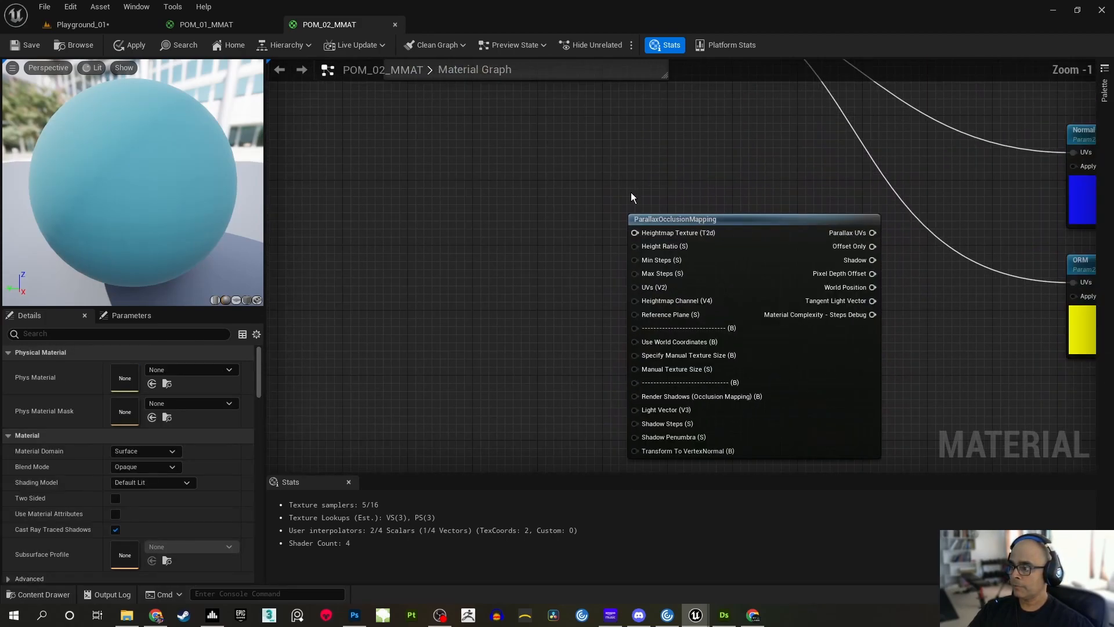
scroll(618, 291, down, 2)
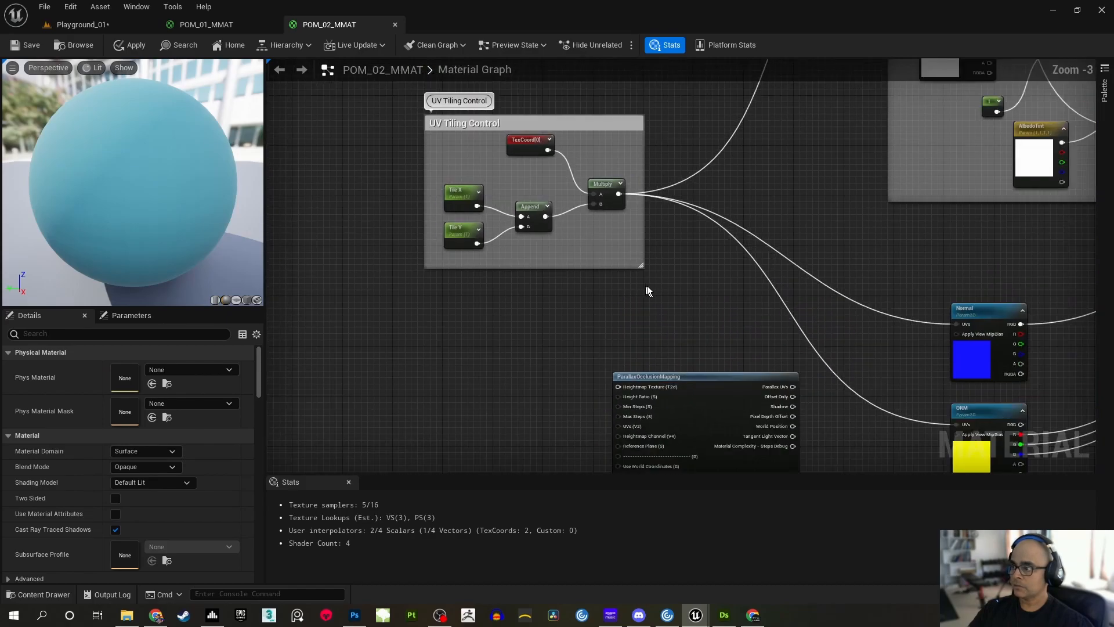
click(568, 133)
click(647, 303)
right_drag(632, 351, 637, 144)
scroll(637, 145, up, 4)
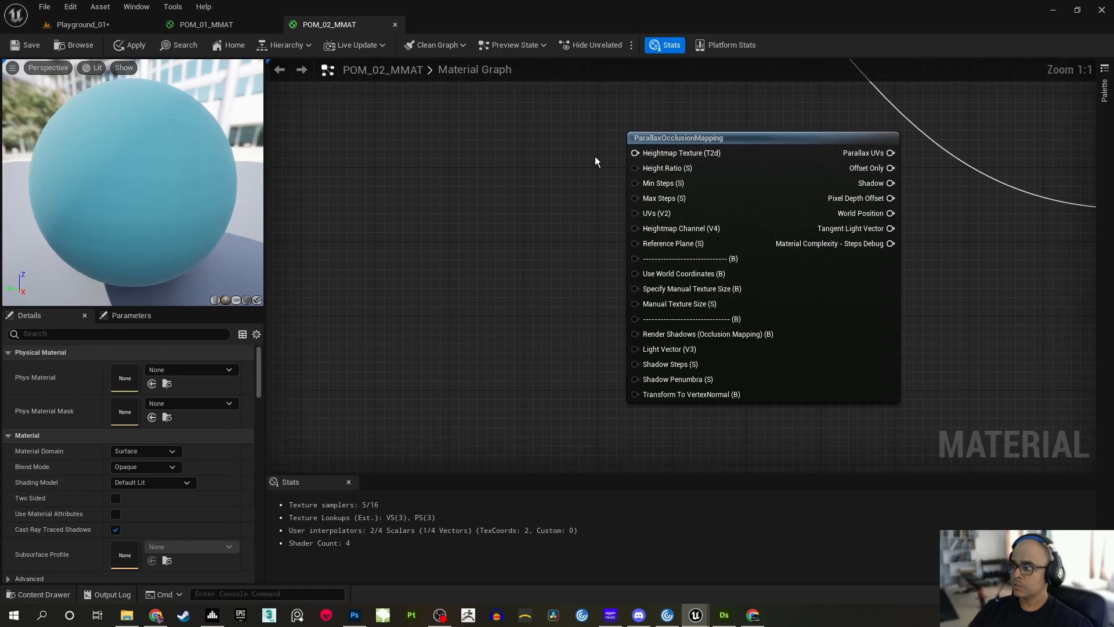
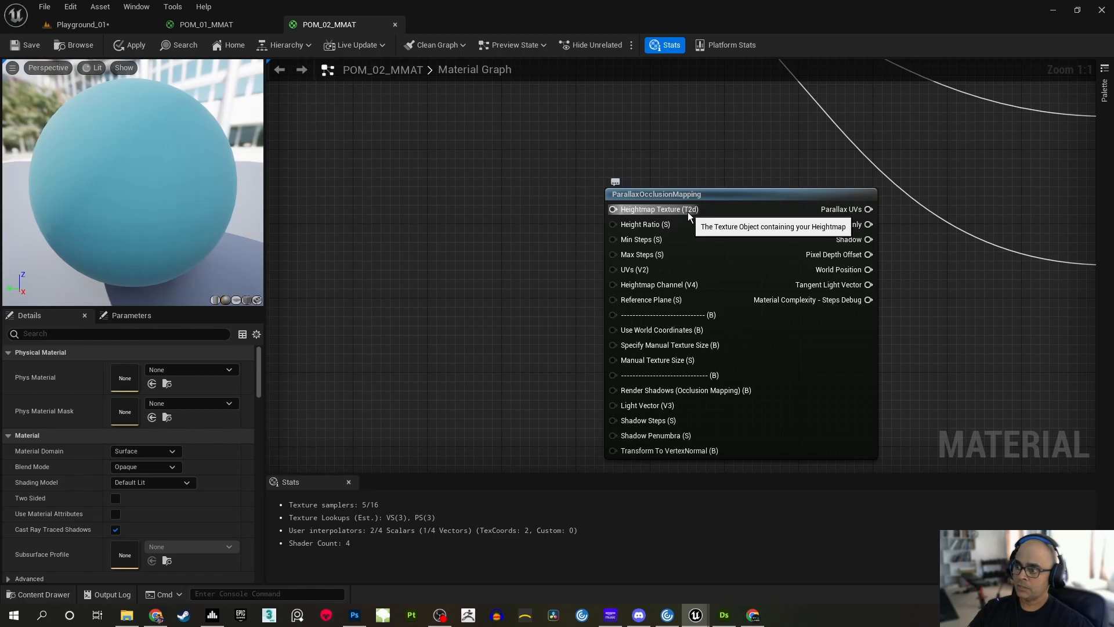
Examine how the UV tiling output feeds the Albedo and Mask texture samples, and compare them with the ParallaxOcclusionMapping node
right_drag(502, 158, 514, 369)
scroll(514, 314, down, 1)
right_drag(532, 260, 445, 202)
right_drag(470, 306, 509, 244)
right_drag(725, 158, 449, 471)
scroll(584, 266, down, 1)
right_drag(586, 253, 593, 369)
scroll(593, 367, up, 1)
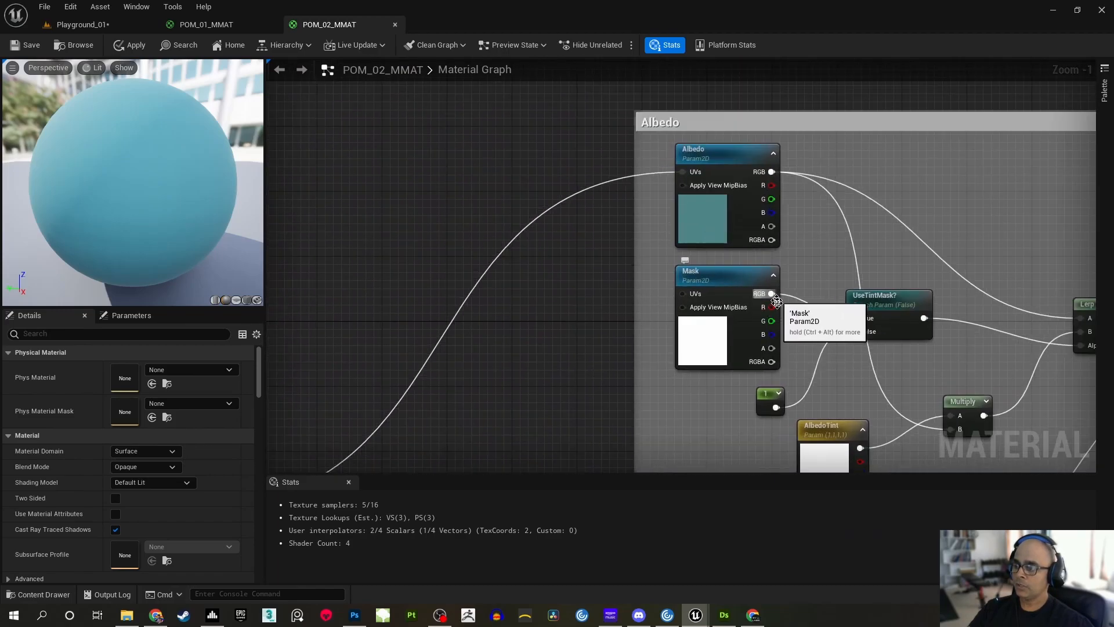
right_drag(552, 393, 787, 64)
right_drag(642, 228, 641, 157)
scroll(573, 239, up, 1)
right_drag(593, 226, 555, 239)
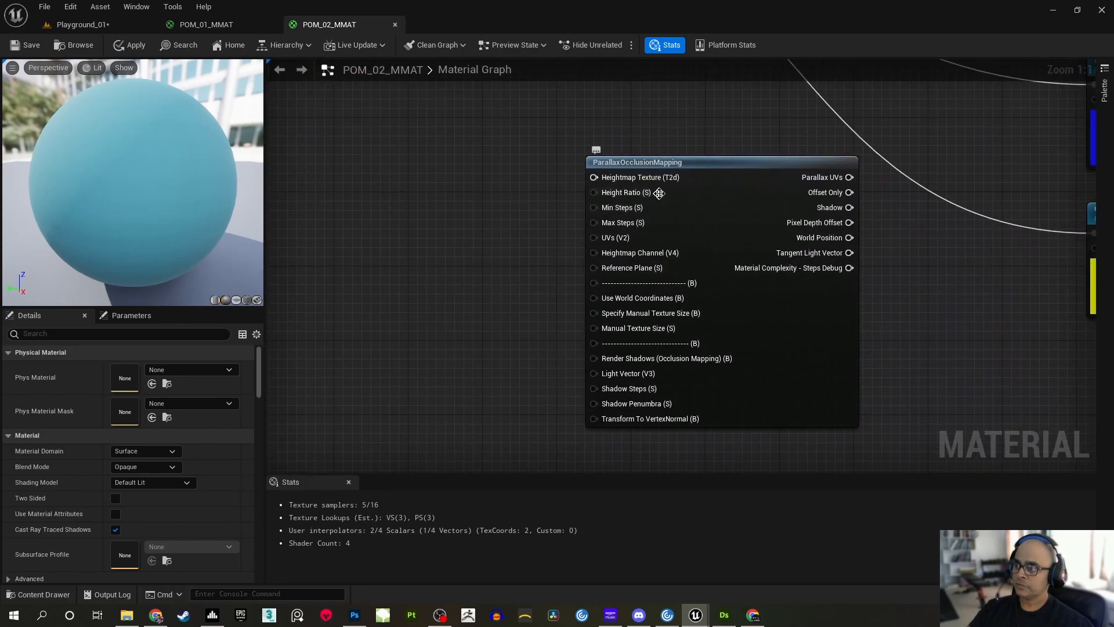
Review the descriptions of the ParallaxOcclusionMapping inputs, from Height Ratio and UVs through Reference Plane
mouse_move(662, 193)
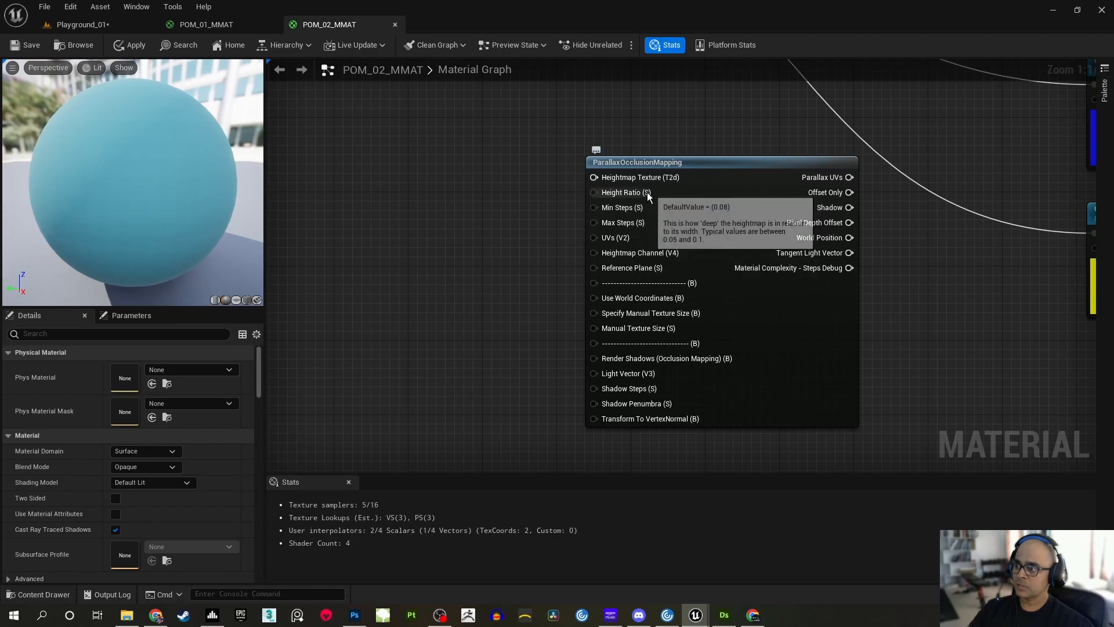
mouse_move(615, 209)
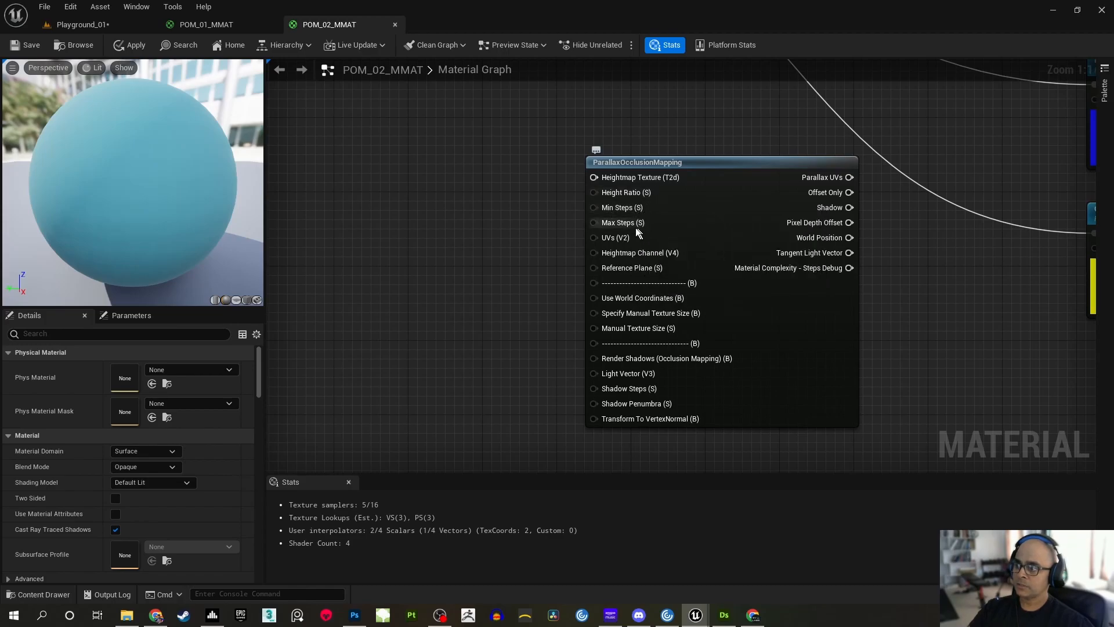
mouse_move(625, 256)
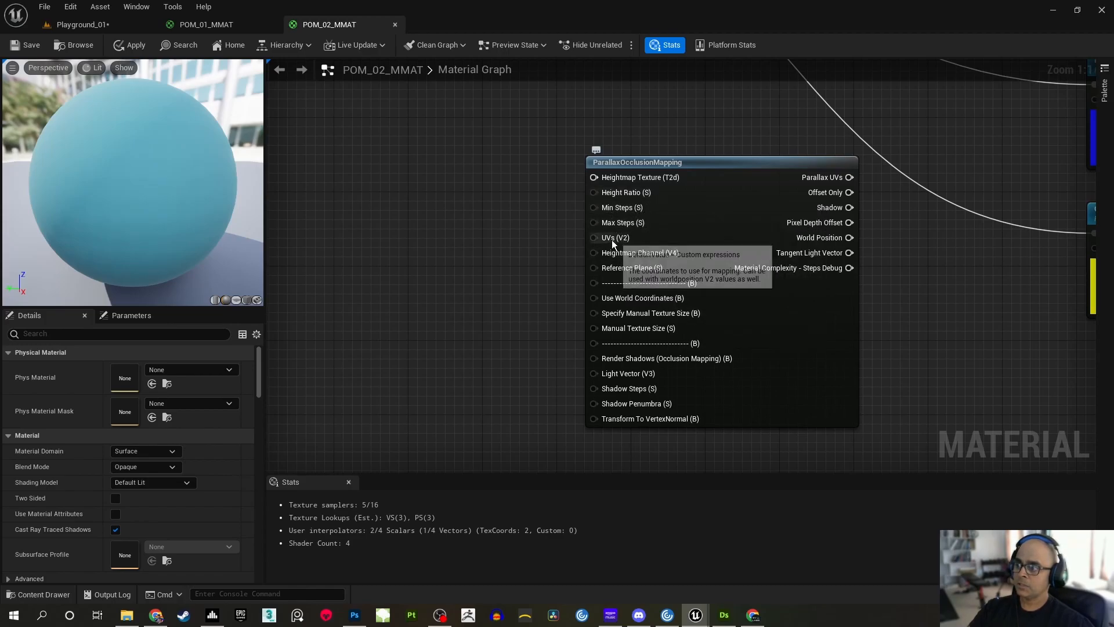
right_drag(481, 181, 562, 251)
scroll(552, 388, down, 1)
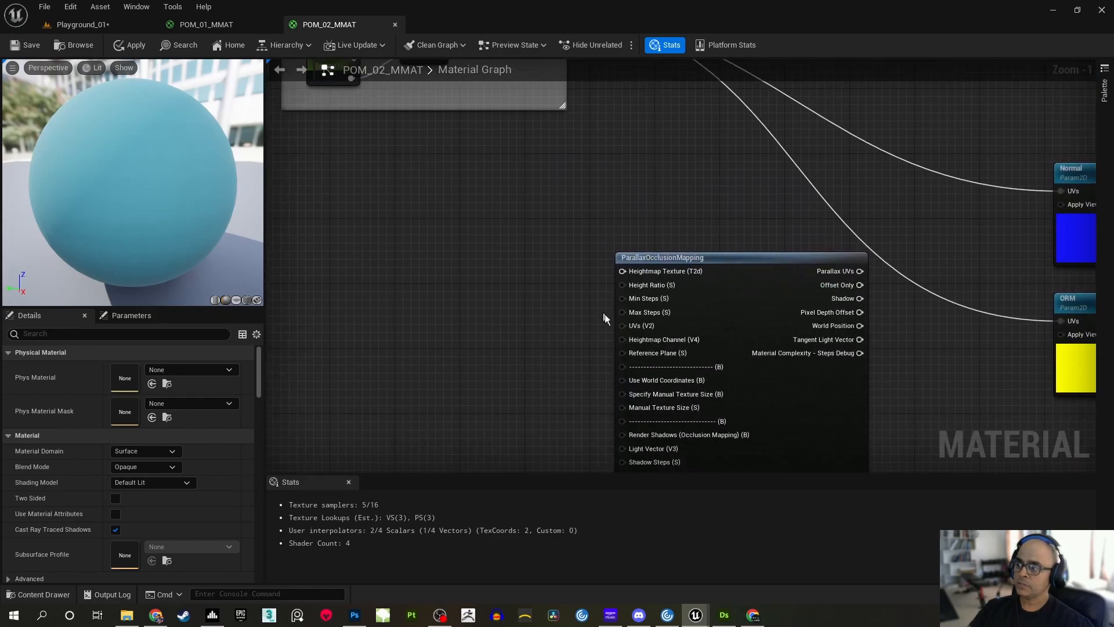
scroll(601, 311, up, 1)
right_drag(568, 375, 563, 314)
mouse_move(665, 279)
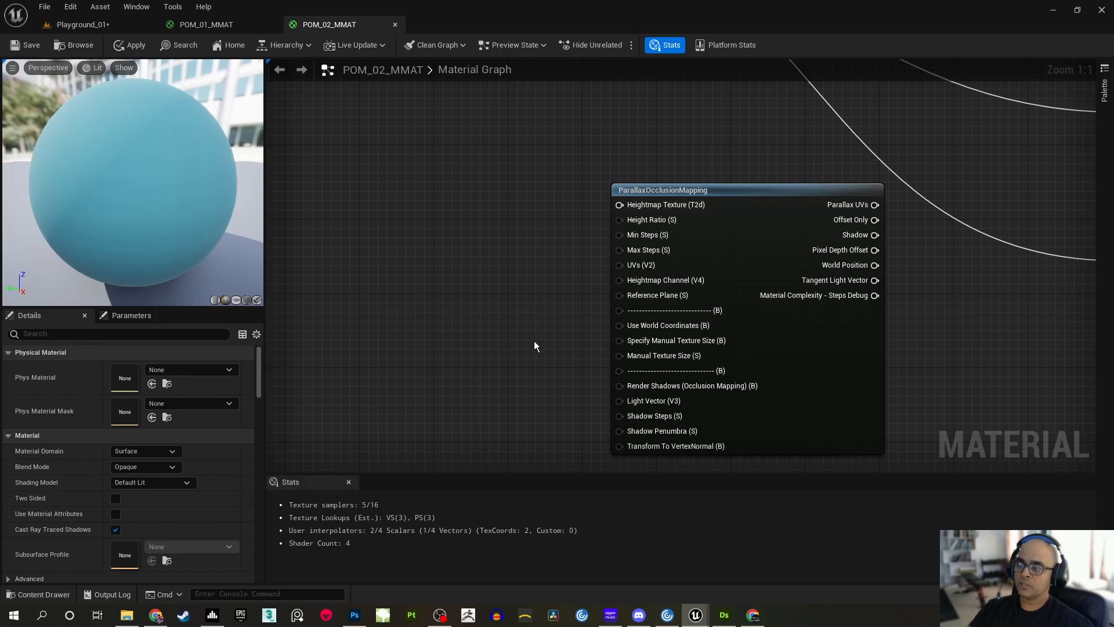
right_drag(541, 319, 559, 307)
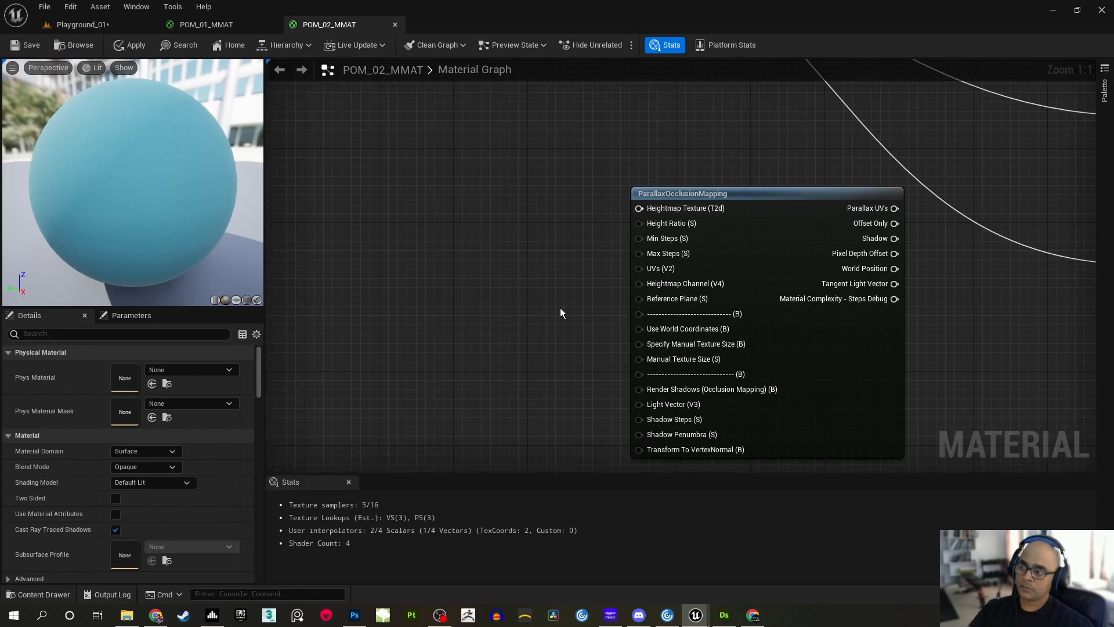
mouse_move(667, 305)
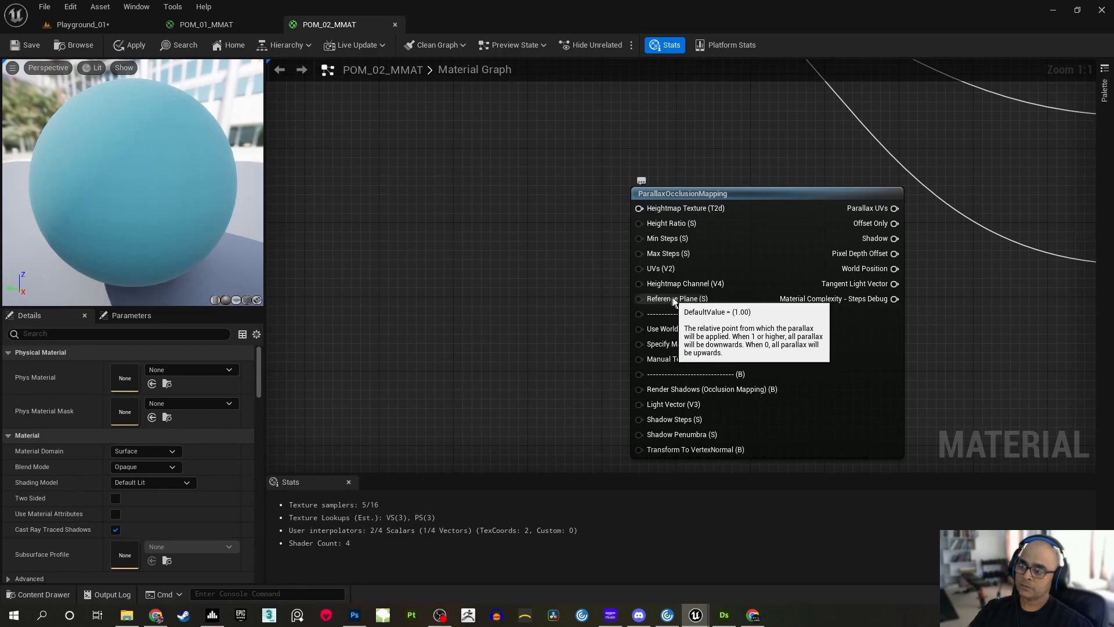
right_drag(513, 221, 516, 246)
right_drag(434, 270, 419, 257)
click(325, 23)
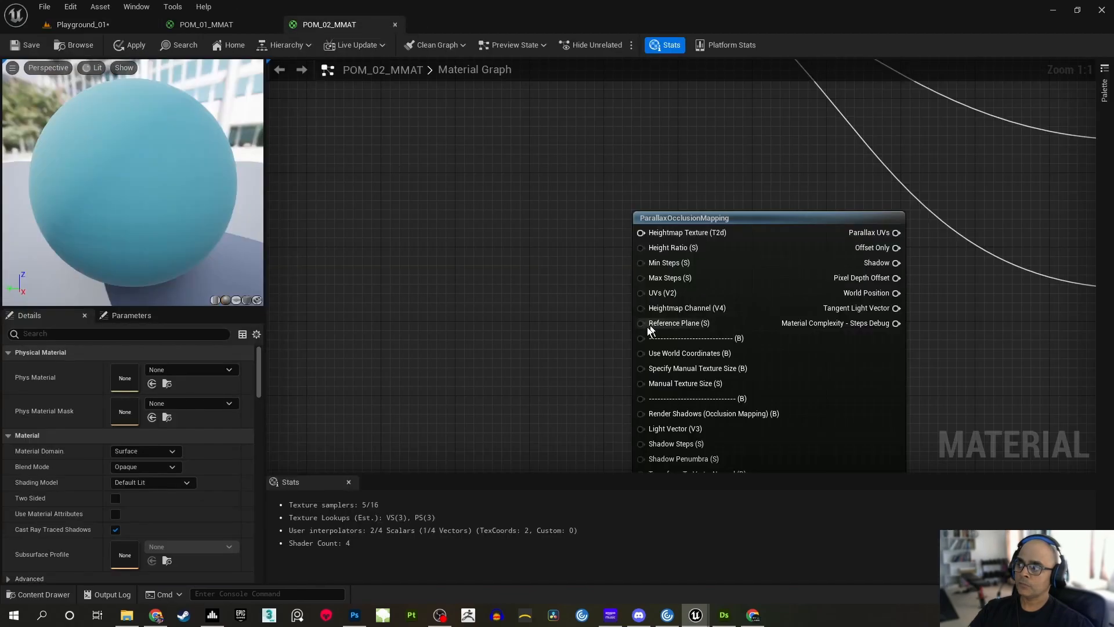
Add a TextureObject node beside the input side of the ParallaxOcclusionMapping node
right_drag(604, 203, 553, 238)
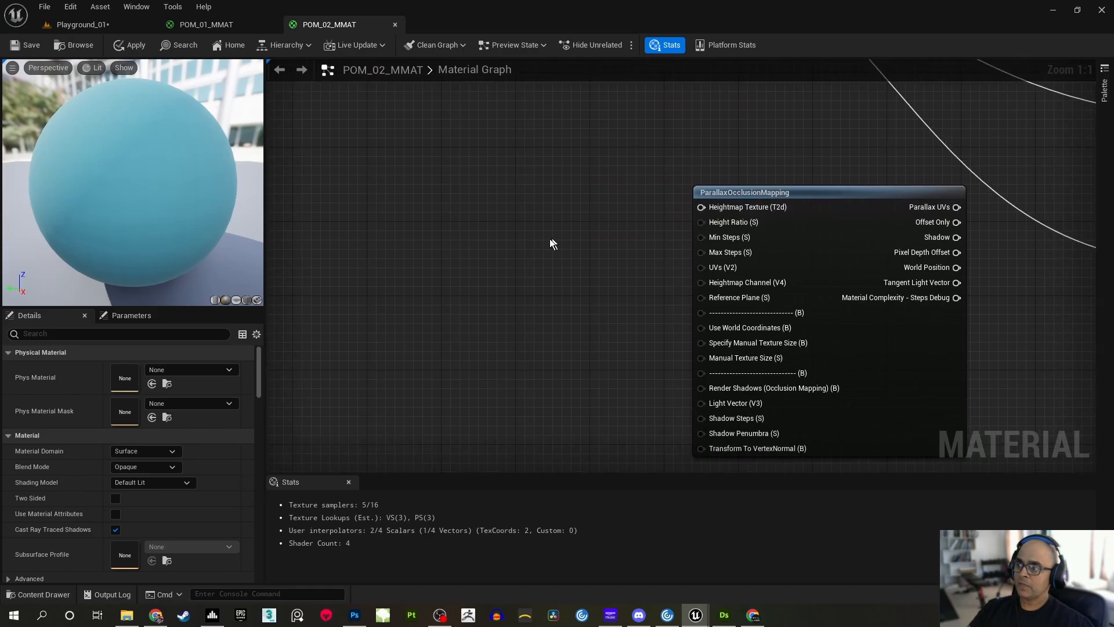
right_click(517, 233)
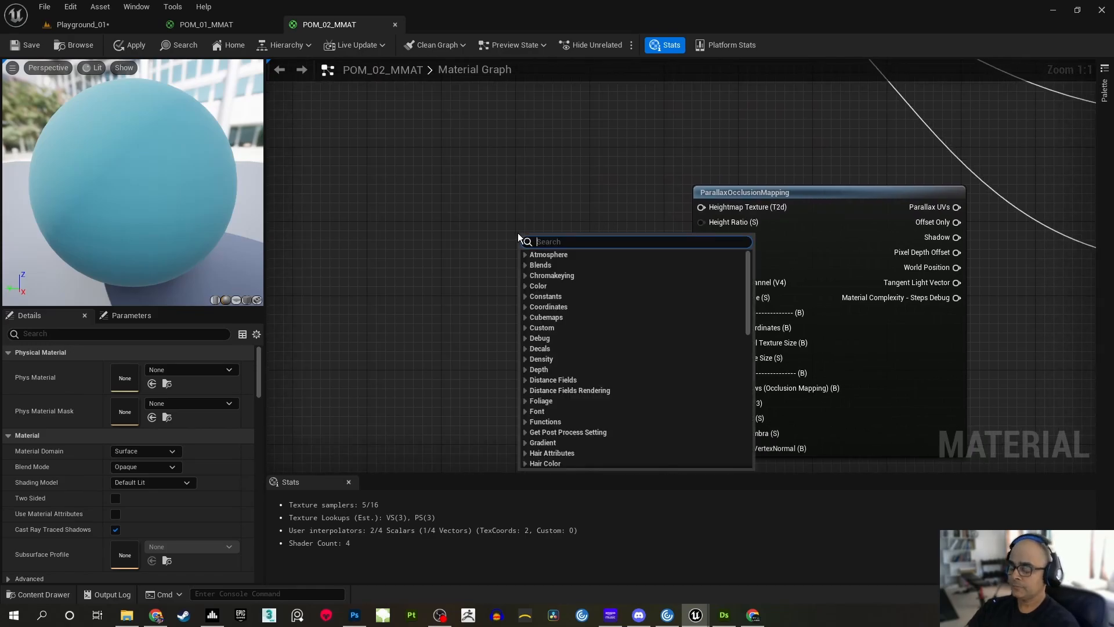
text(texture o)
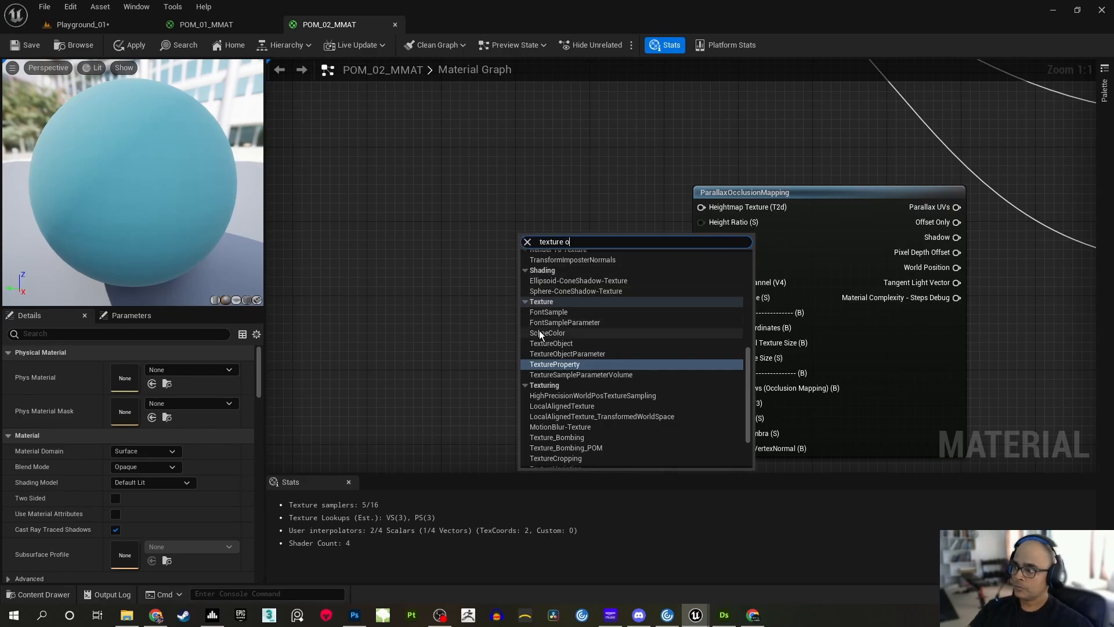
click(552, 343)
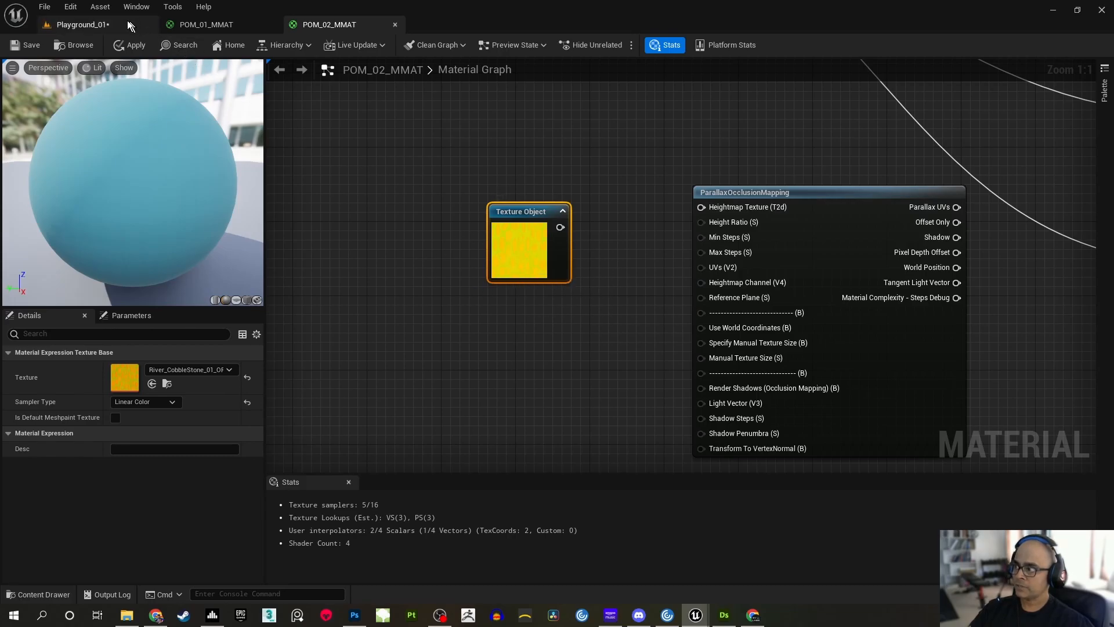
Save the Playground_01 level after deselecting the textures, and return to the POM_02_MMAT graph
click(81, 24)
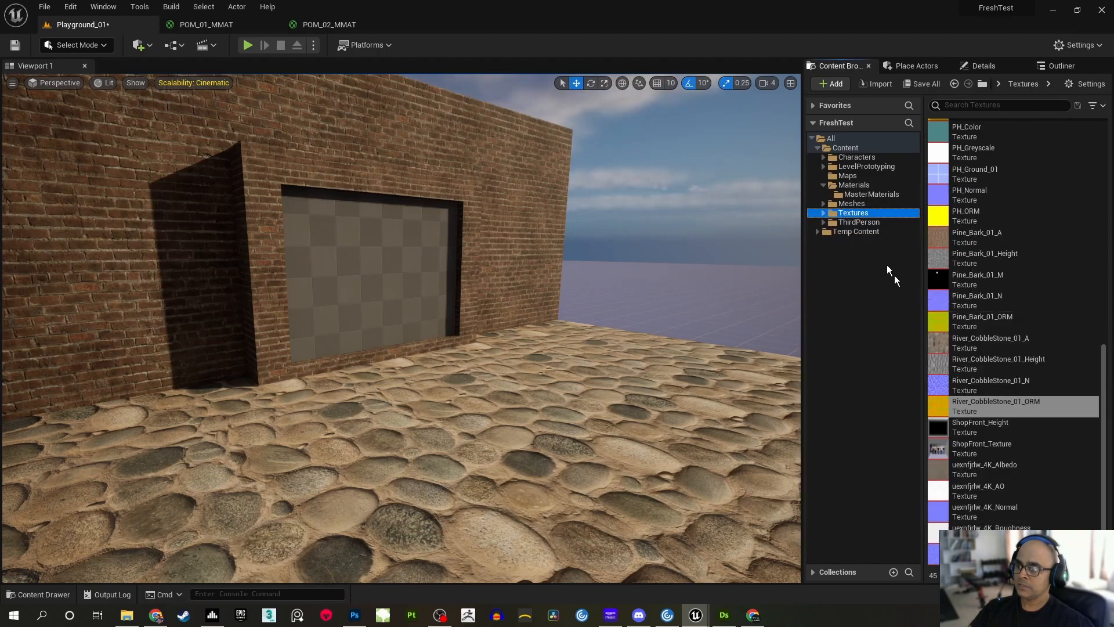
click(848, 175)
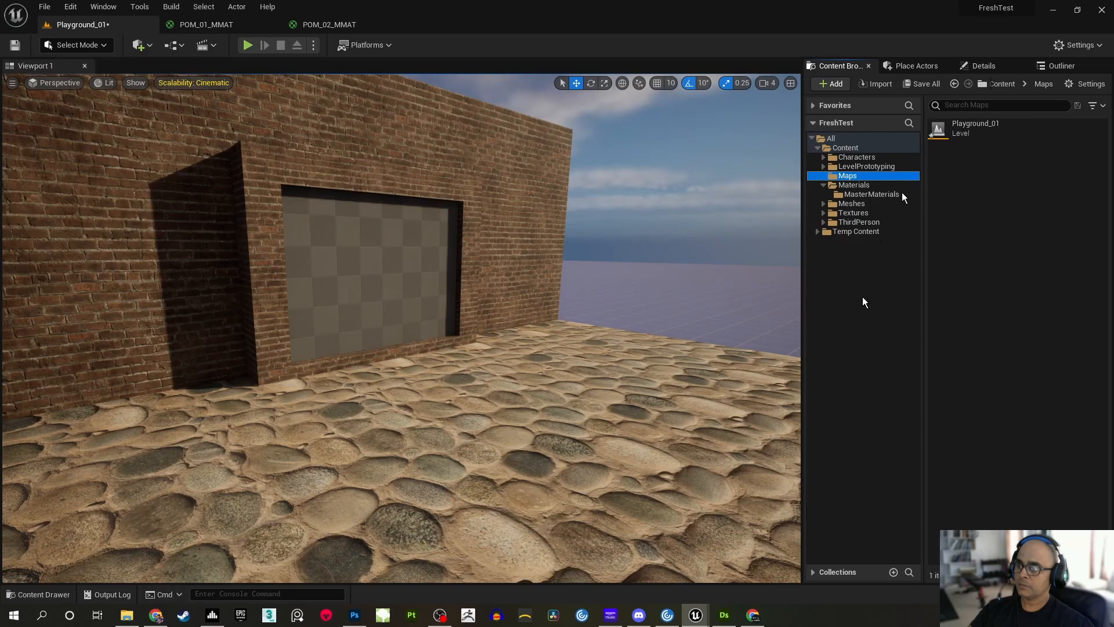
click(963, 127)
click(849, 308)
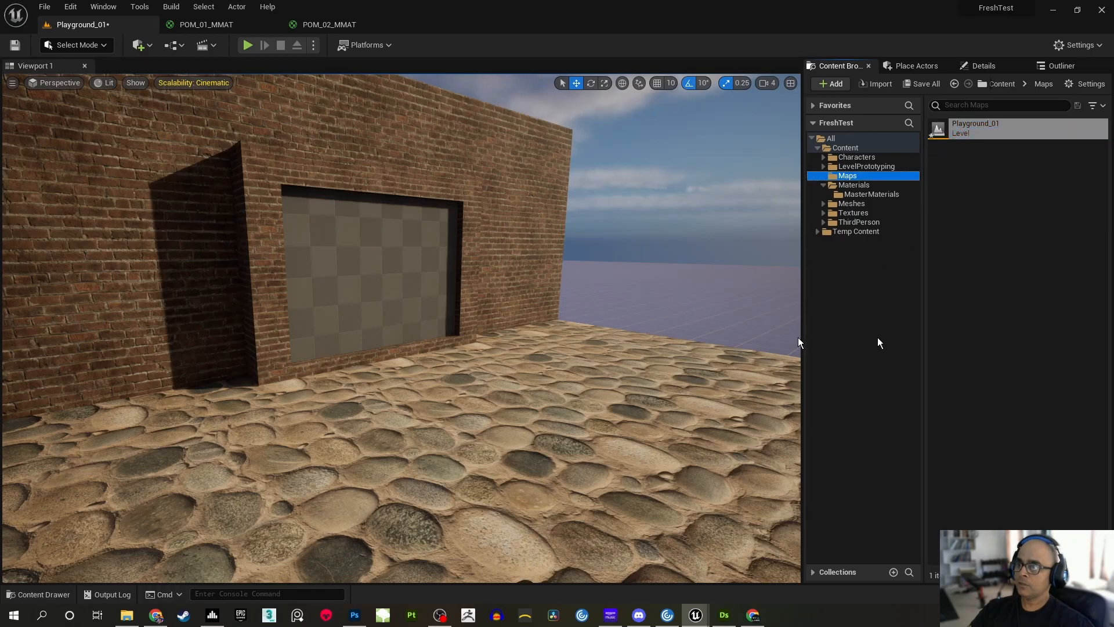
right_drag(572, 316, 579, 315)
key(ctrl+s)
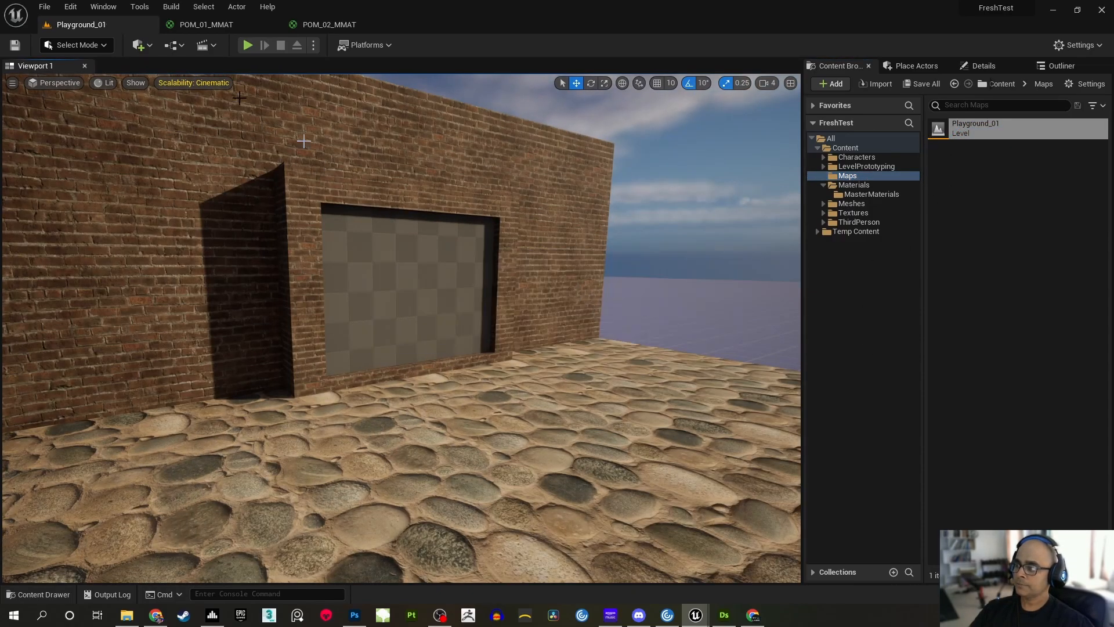
click(329, 24)
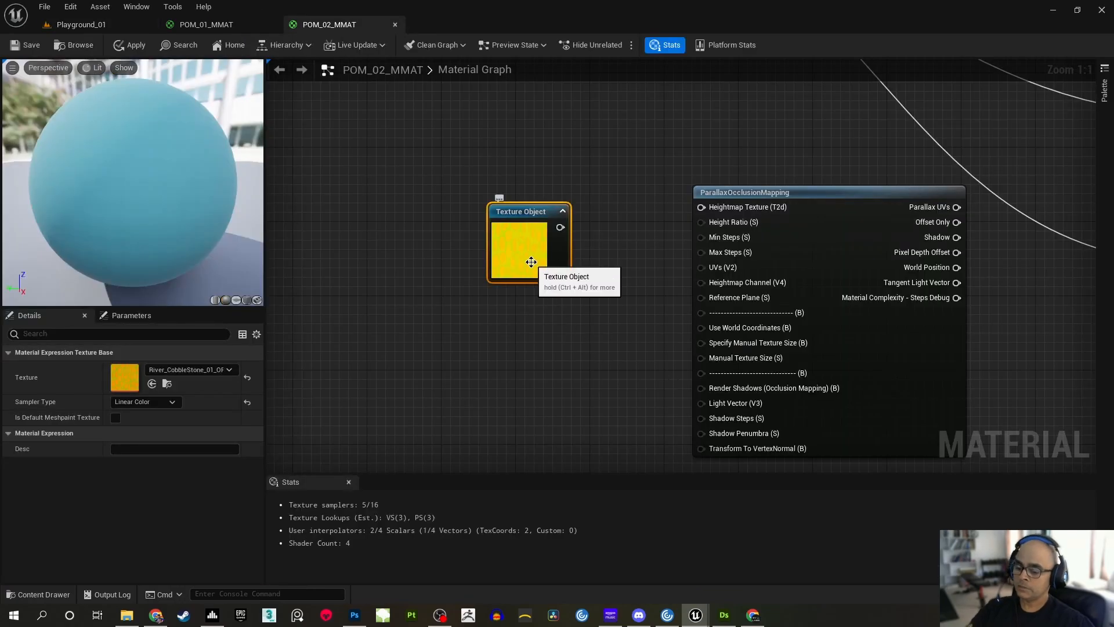
Replace the cobblestone Texture Object node with a new TextureObject that uses the default texture, beside the ParallaxOcclusionMapping inputs
key(Delete)
right_click(535, 297)
text(texture)
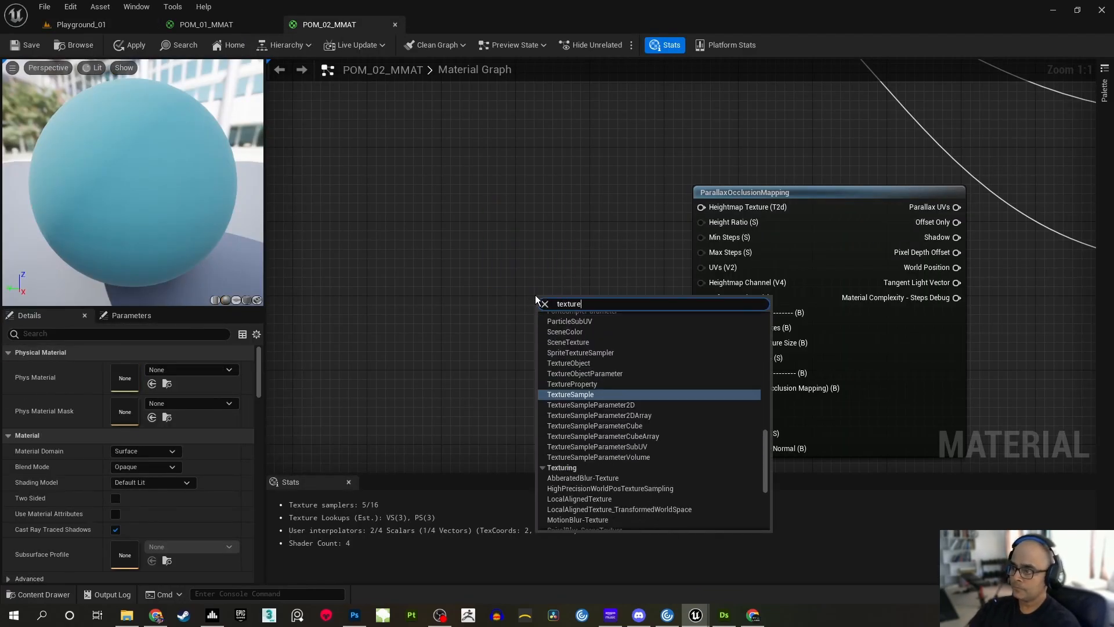
click(587, 362)
right_drag(643, 367, 675, 318)
drag(612, 252, 592, 245)
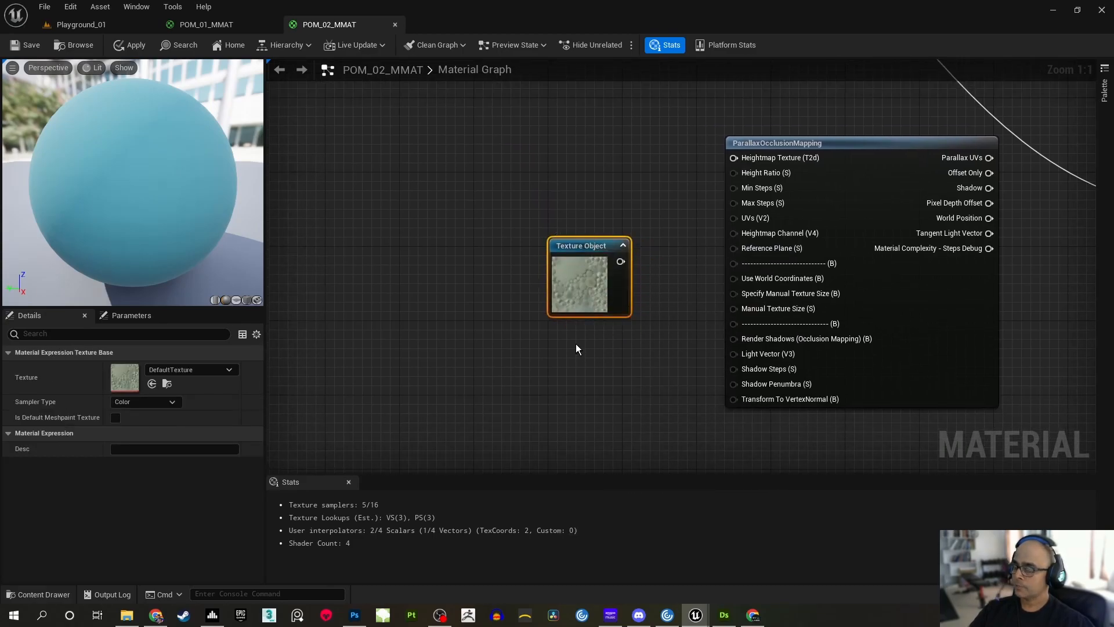
right_drag(576, 344, 594, 382)
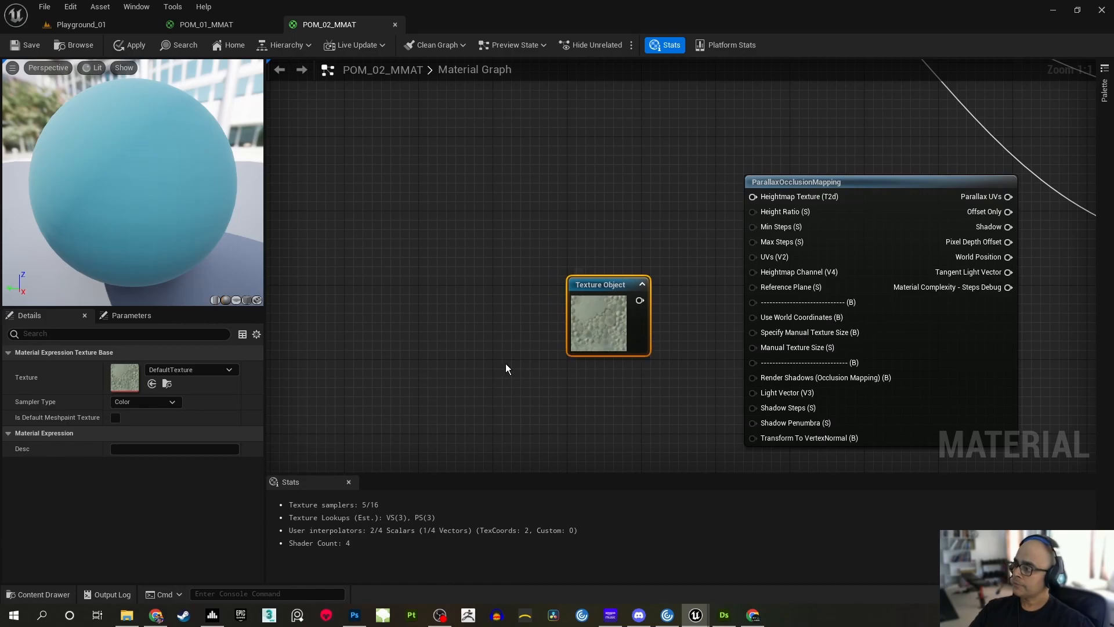
Convert the Texture Object node to a parameter named Height Map
right_click(604, 283)
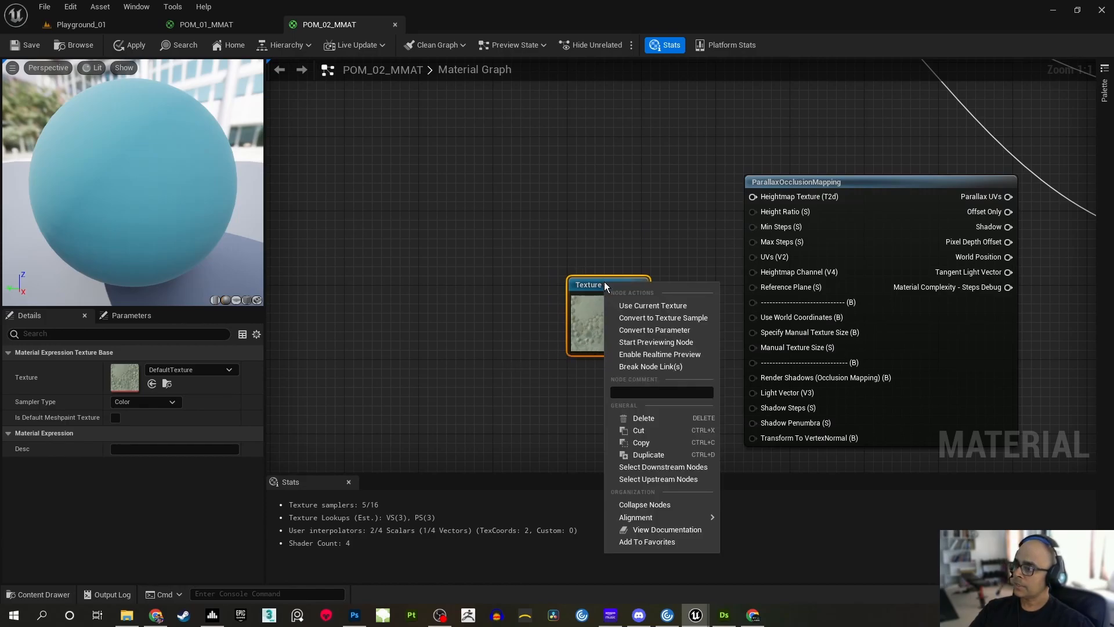
click(655, 330)
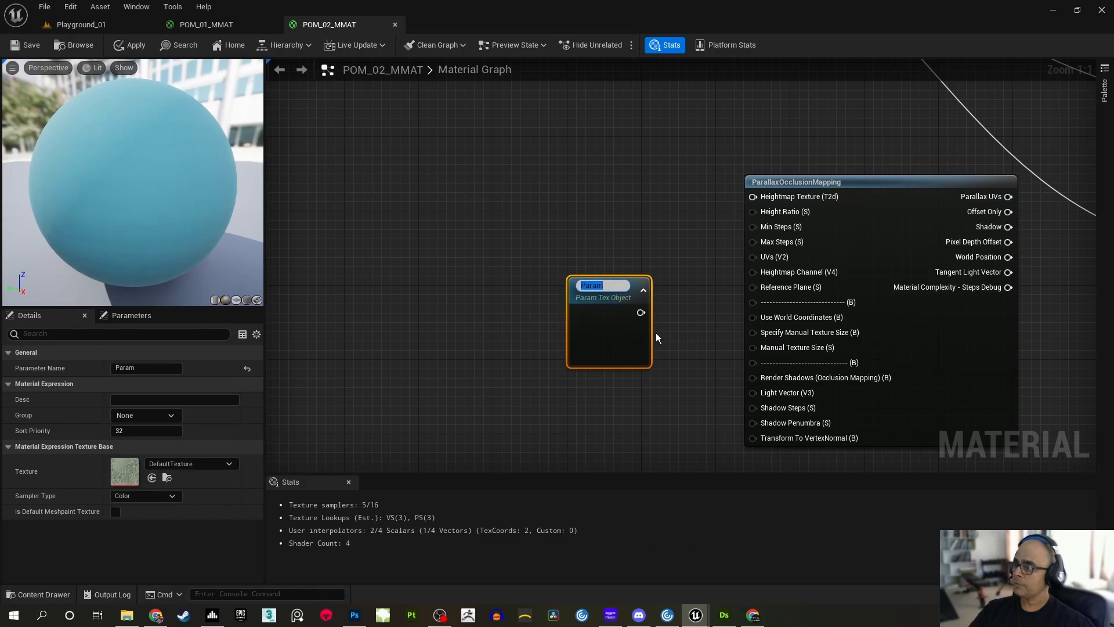
text(Height)
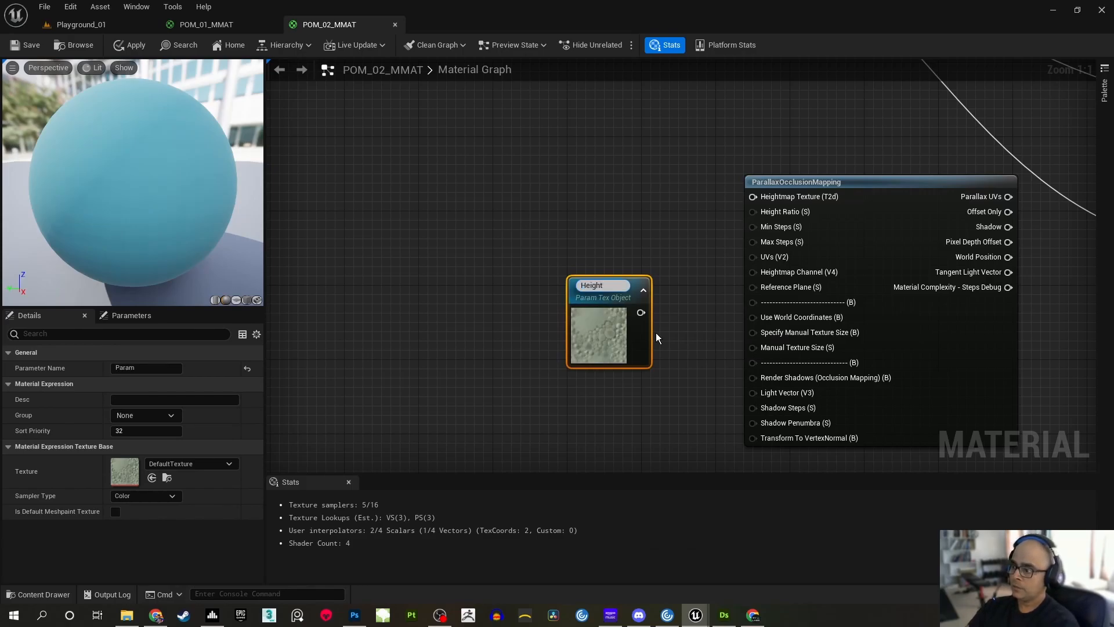
text( Map)
key(Return)
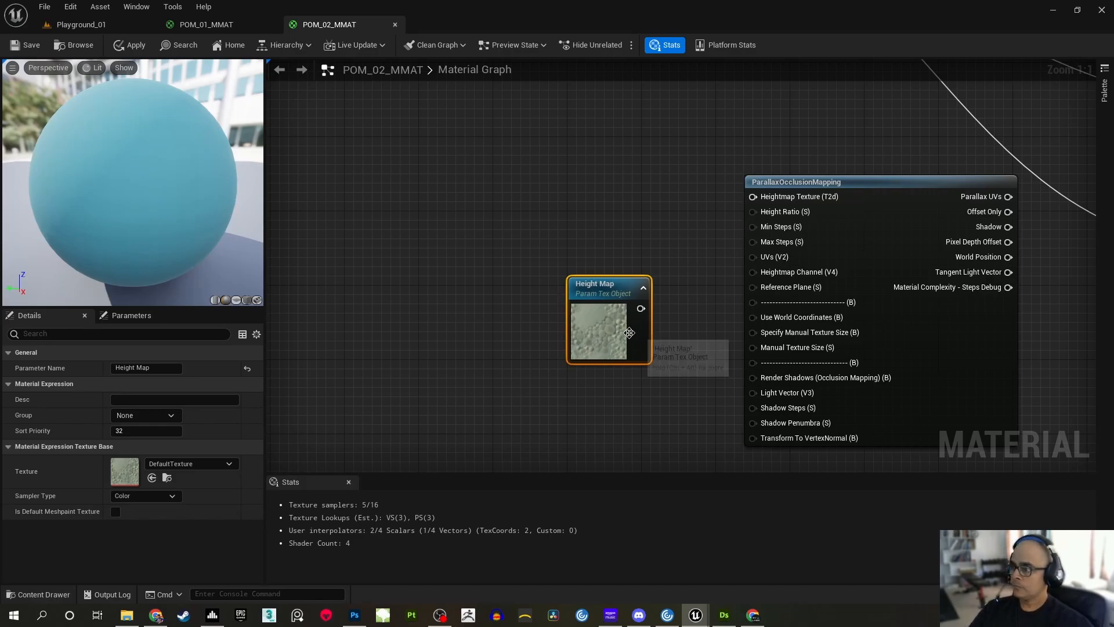
Assign the Height Map parameter to the POM group with sort priority 1 and move its node higher in the graph
drag(605, 323, 558, 296)
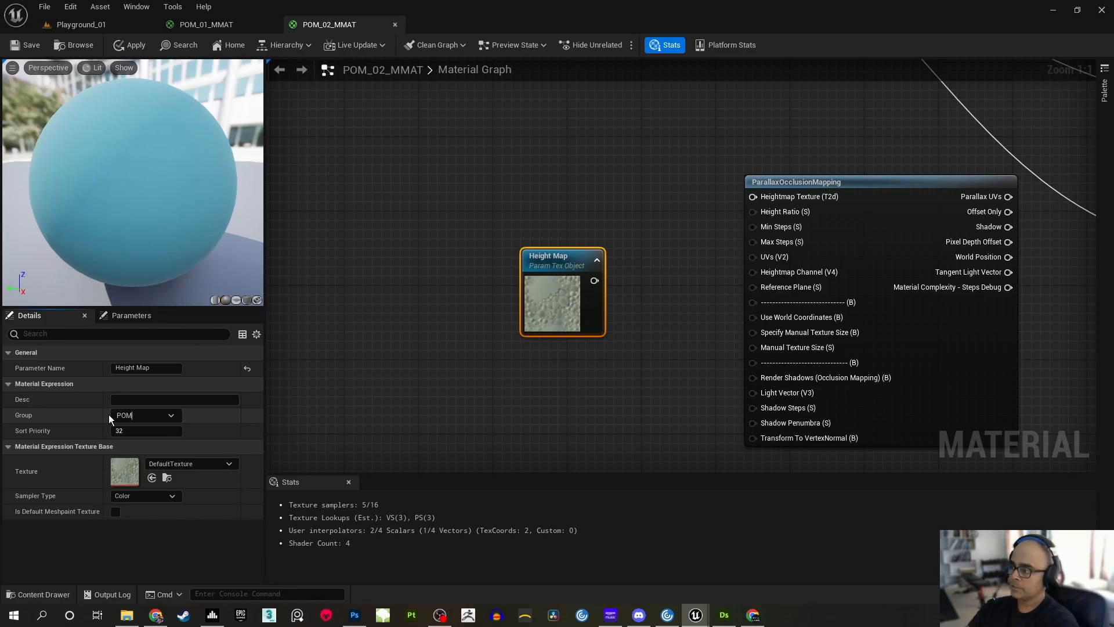
click(140, 431)
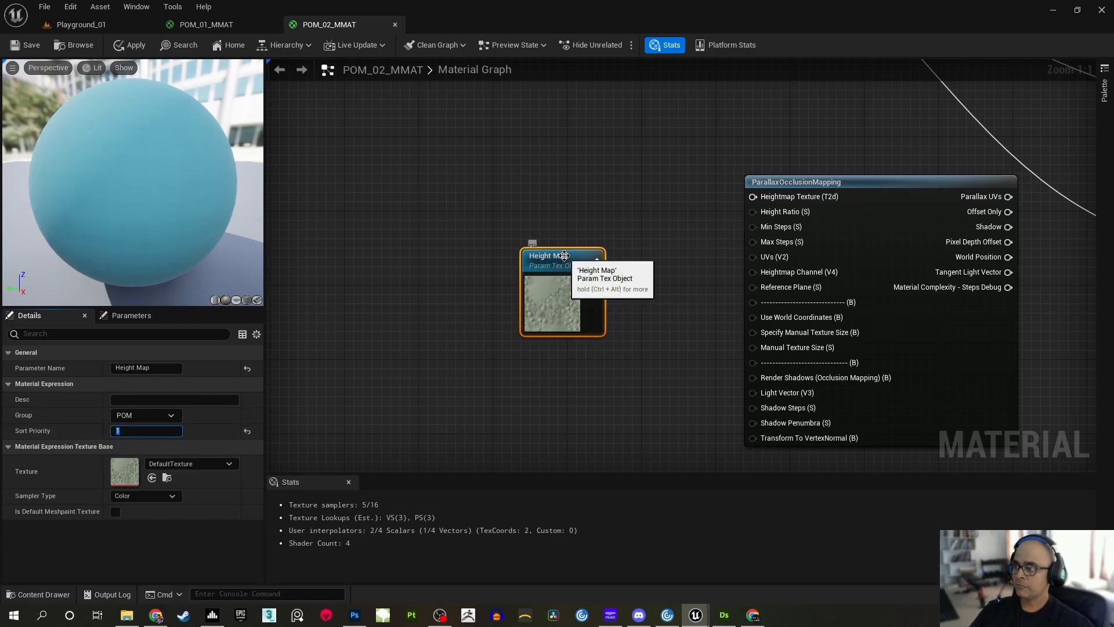
drag(566, 255, 538, 172)
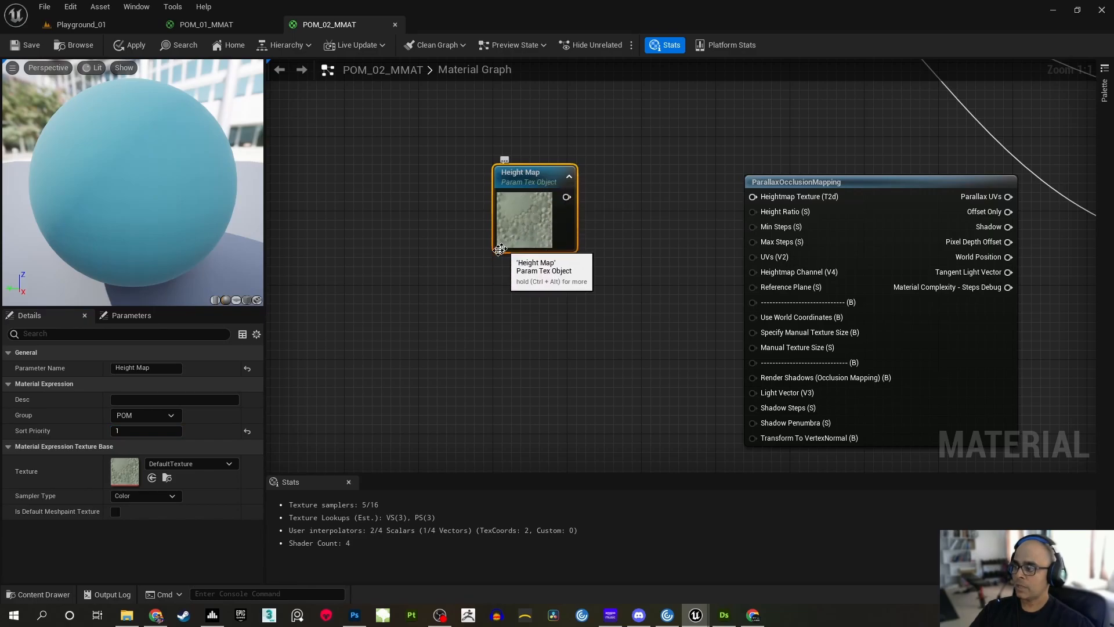
Set the Height Map parameter's texture to PH_Greyscale and deselect the node
click(230, 464)
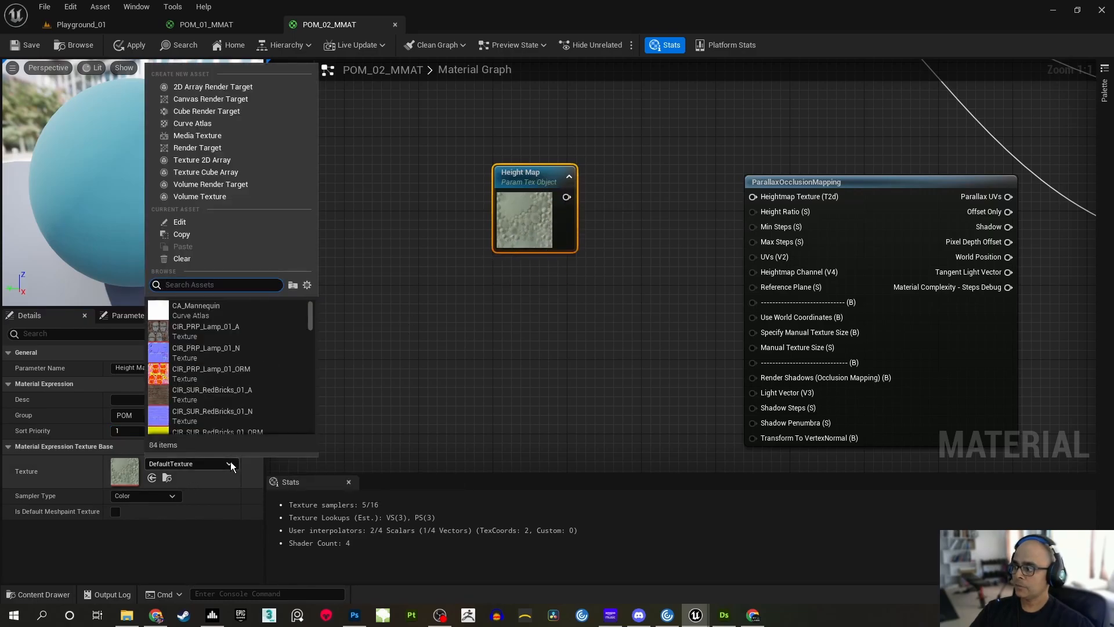
text(PH_)
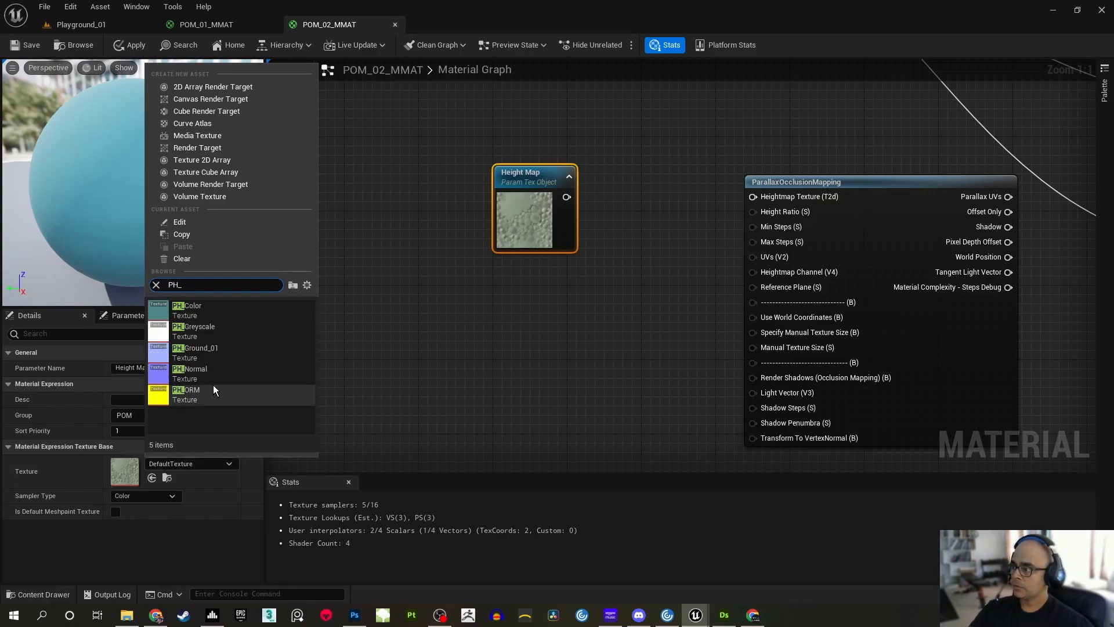
click(202, 332)
click(444, 275)
right_drag(444, 275, 472, 272)
drag(562, 169, 562, 150)
click(630, 202)
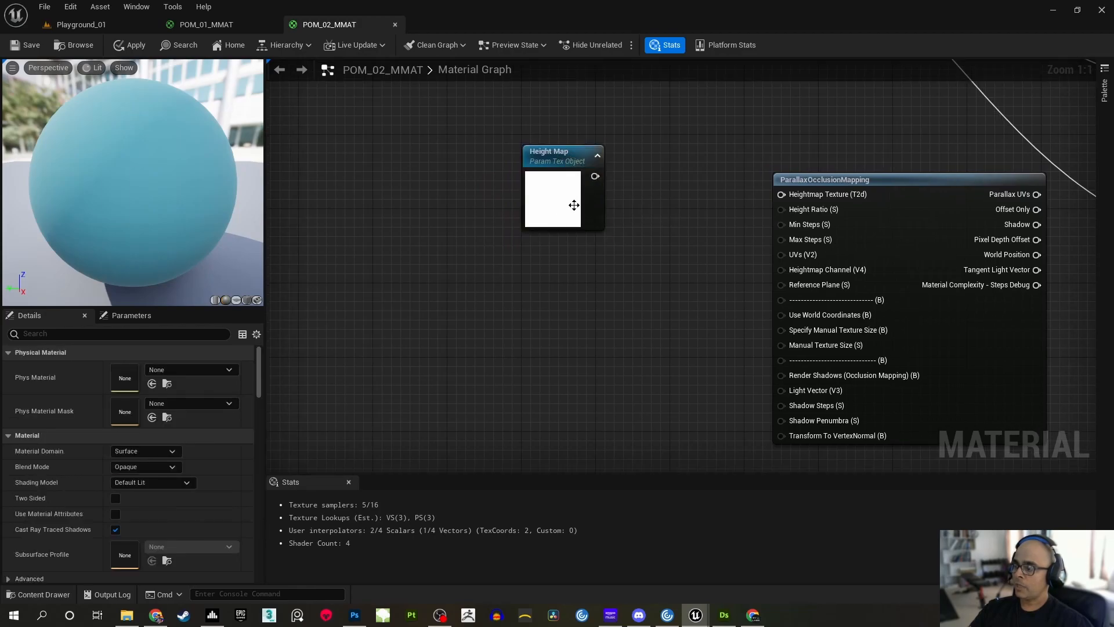
Connect the Height Map output to the Heightmap Texture input of the ParallaxOcclusionMapping node
click(554, 204)
click(565, 320)
right_drag(629, 266, 561, 223)
drag(536, 171, 723, 190)
right_drag(659, 232, 656, 286)
drag(506, 185, 512, 170)
click(616, 294)
right_drag(596, 280, 604, 302)
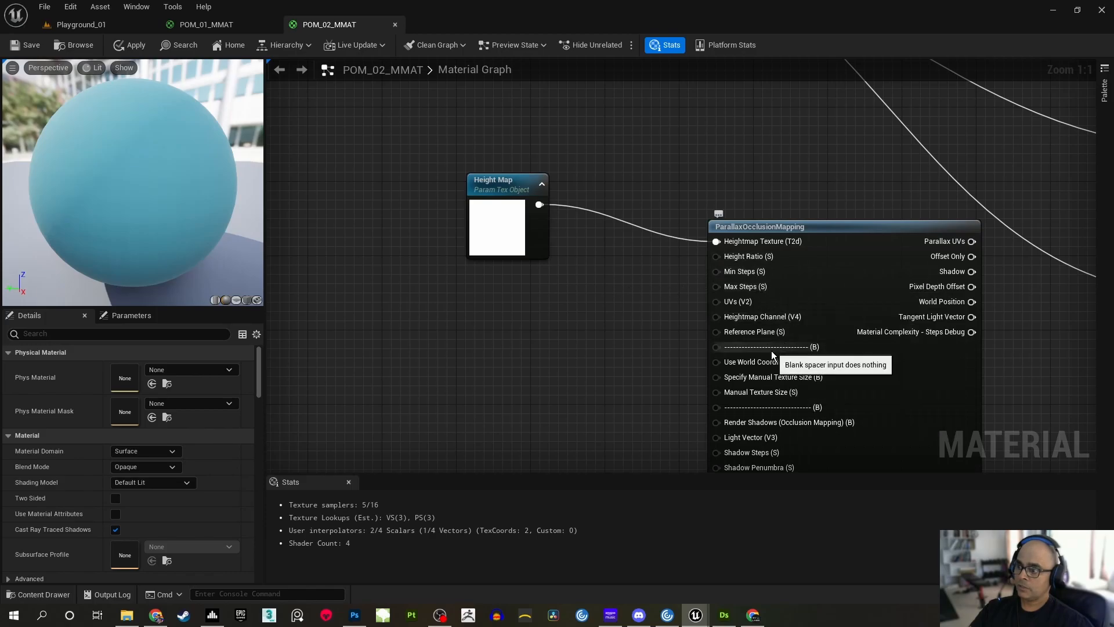
Place four scalar constant nodes in a column below Height Map and convert them all to parameters
click(500, 287)
click(510, 340)
click(518, 390)
right_drag(579, 387, 630, 259)
drag(504, 199, 625, 383)
right_click(584, 292)
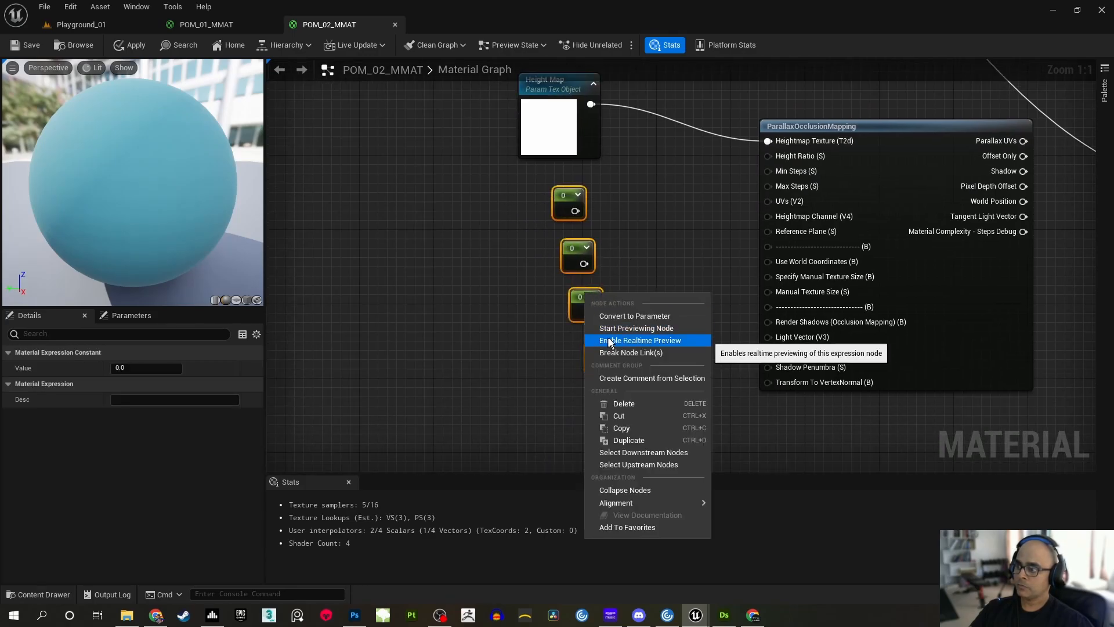
click(638, 314)
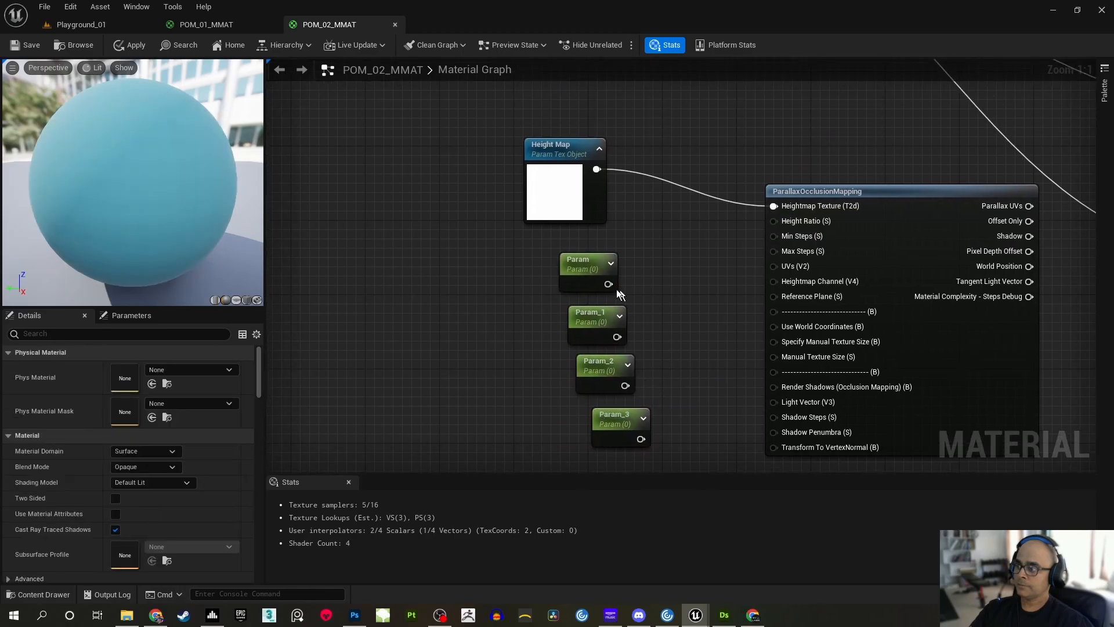
Rename the first two scalar parameters below Height Map as HeightRatio and MinSteps
text(HeightRatio)
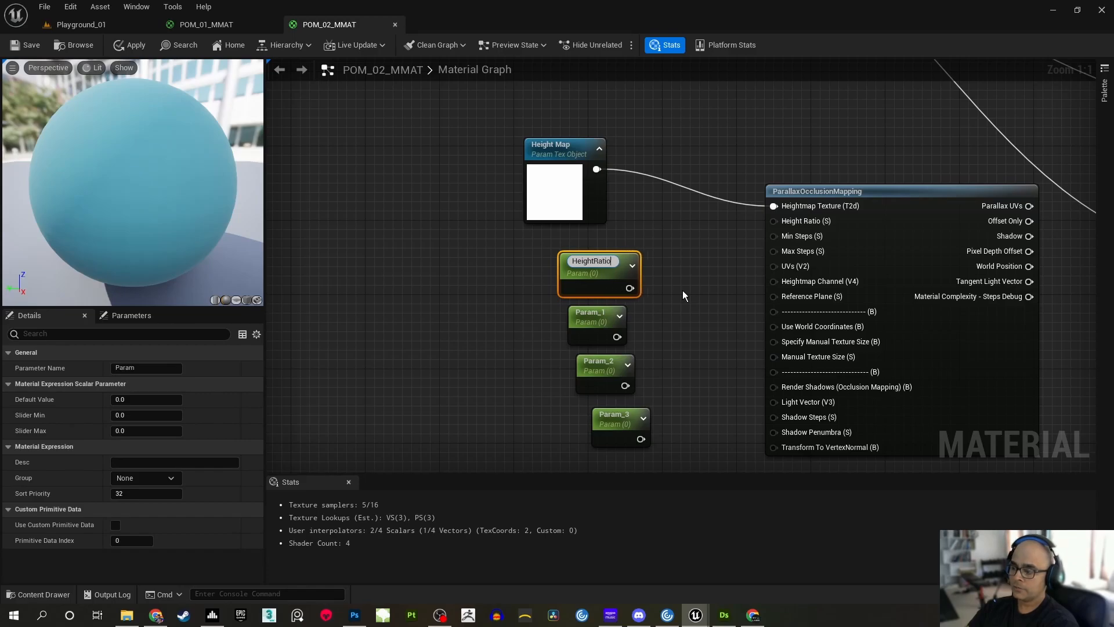
key(Return)
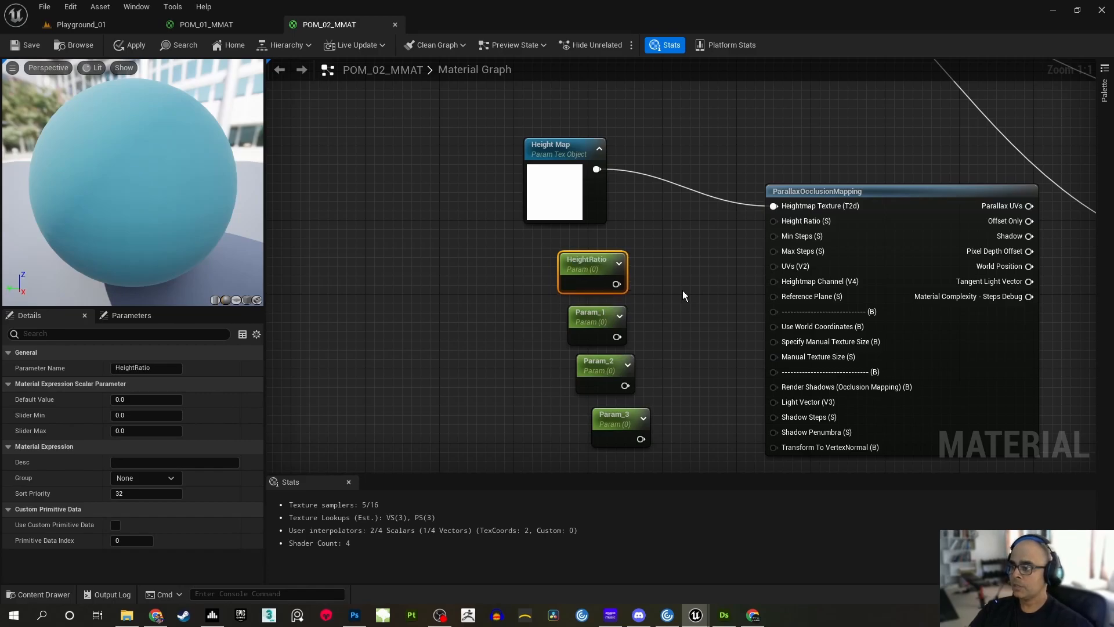
double_click(589, 317)
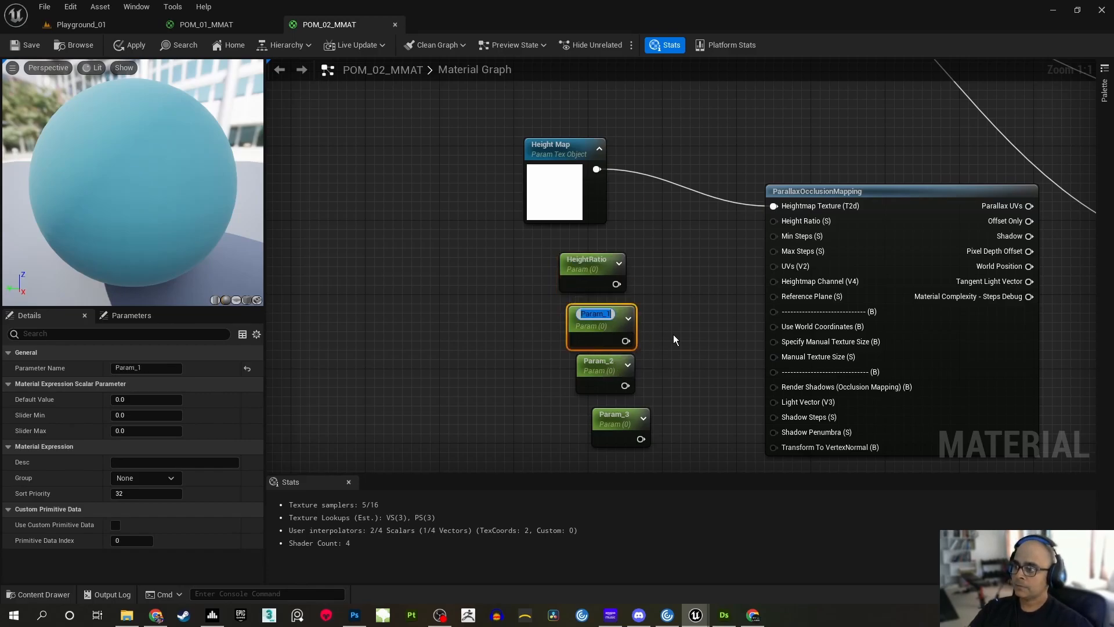
text(MinSteps)
key(Return)
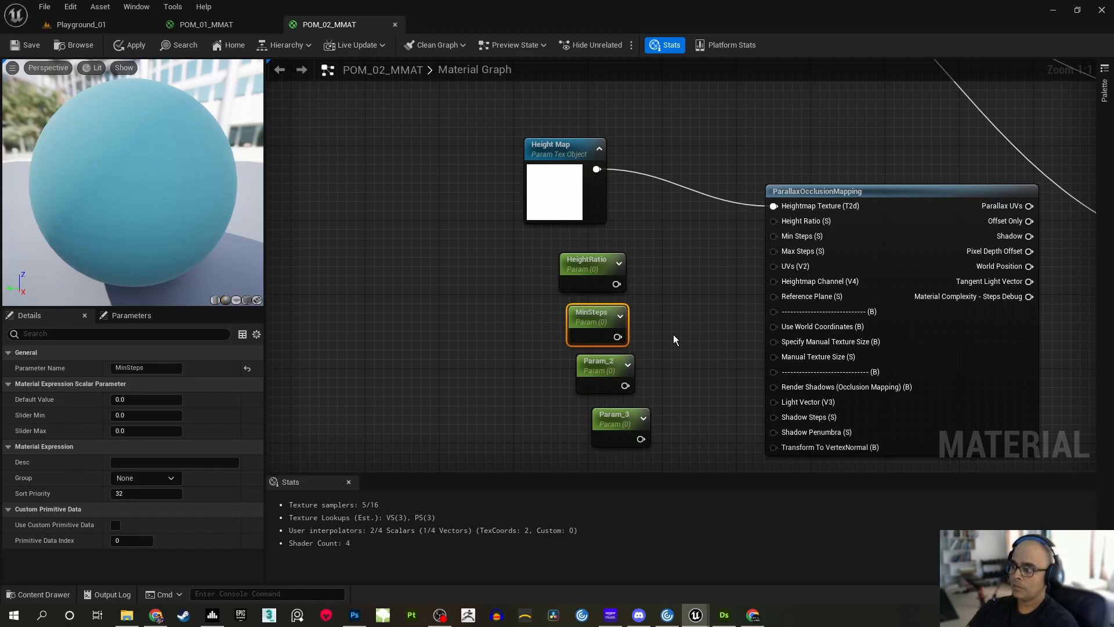
Rename the third scalar parameter, Param_2, as MaxSteps
double_click(596, 362)
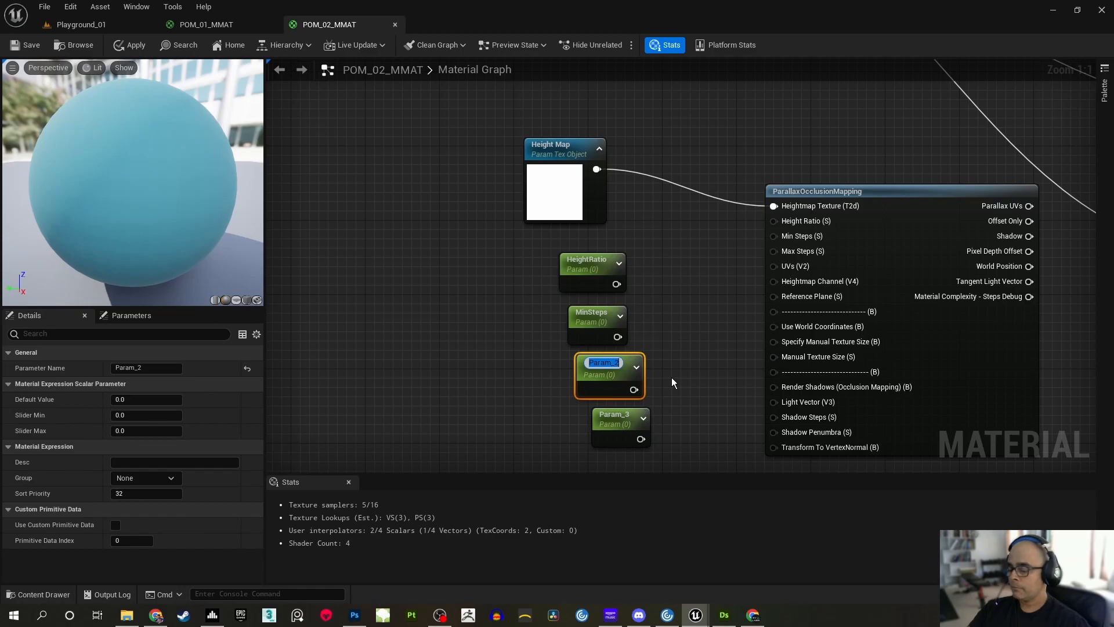
text(MaxS)
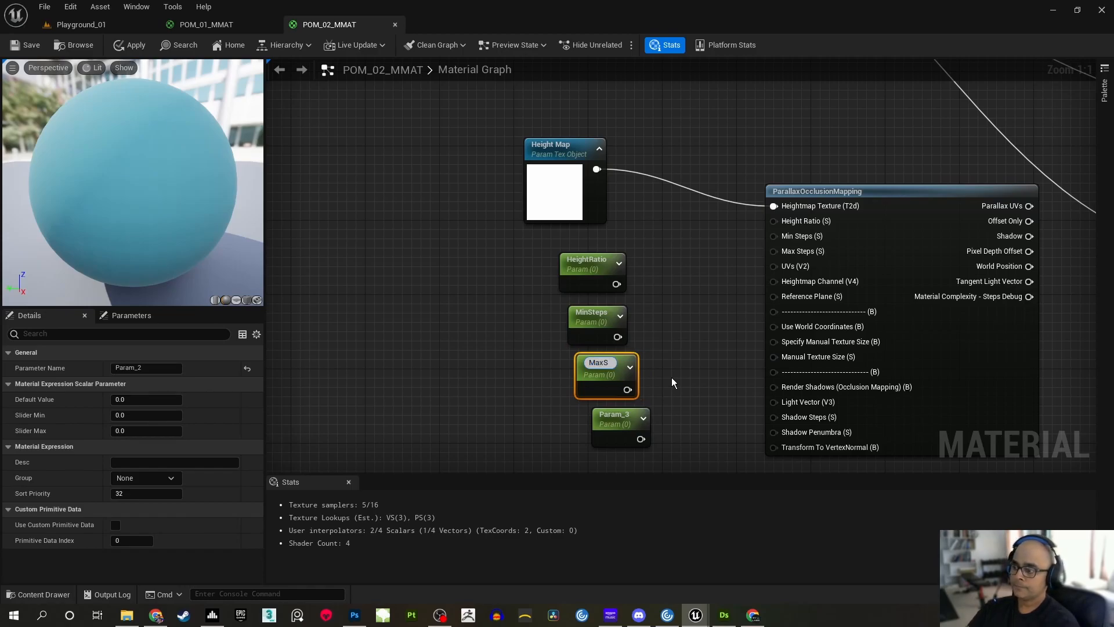
text(teps)
key(Return)
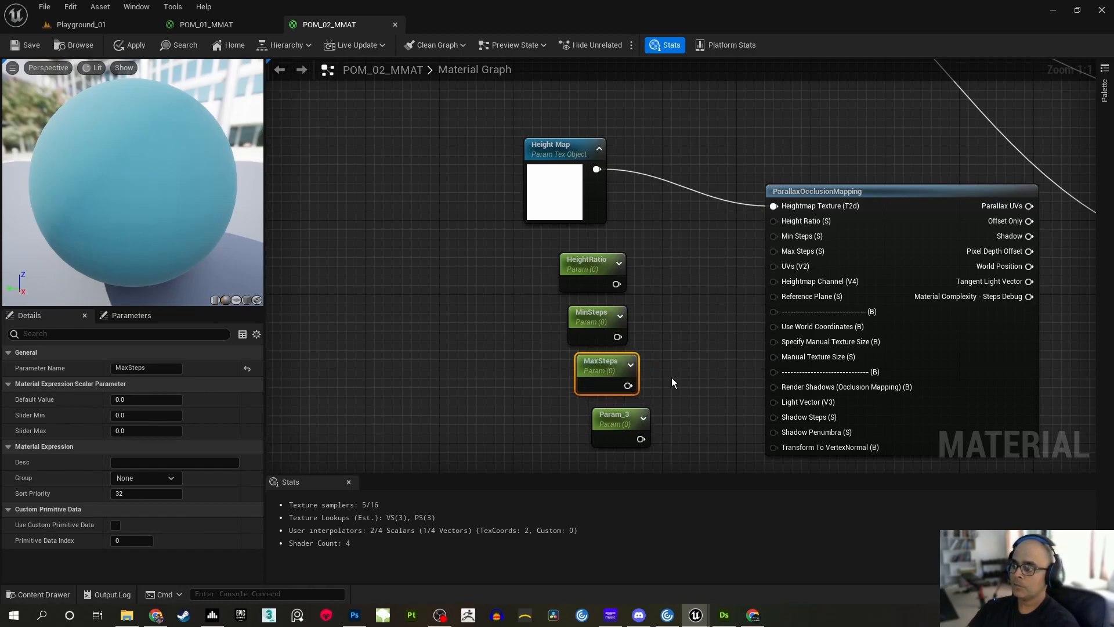
Rename the fourth scalar parameter, Param_3, as RefPlane
right_drag(677, 408, 677, 345)
click(623, 374)
key(F2)
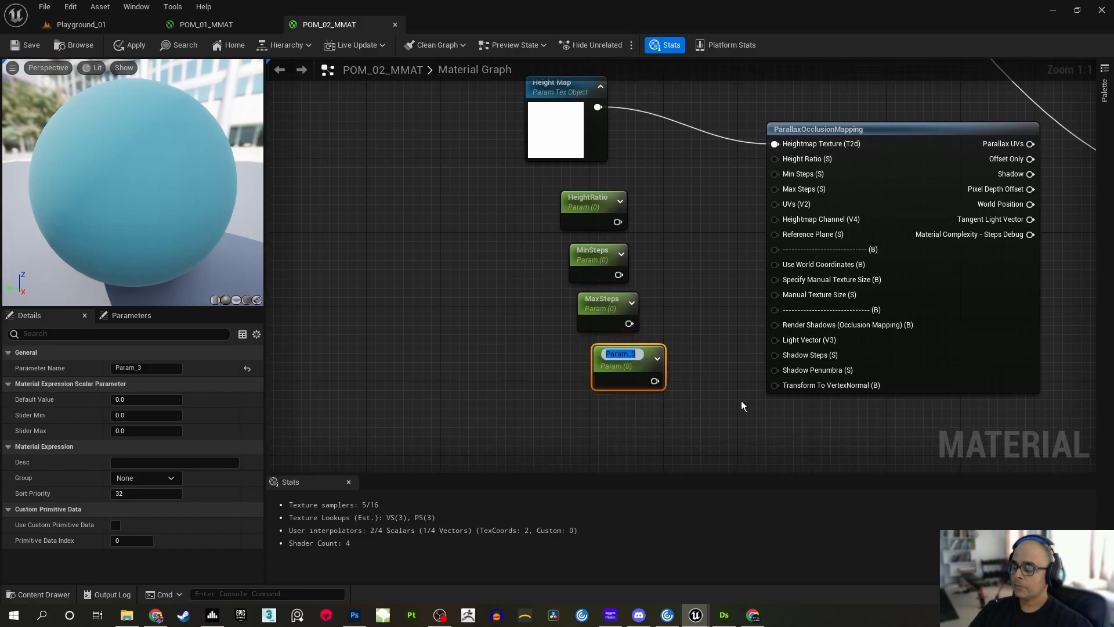
text(REf)
key(BackSpace)
key(BackSpace)
text(efPlane)
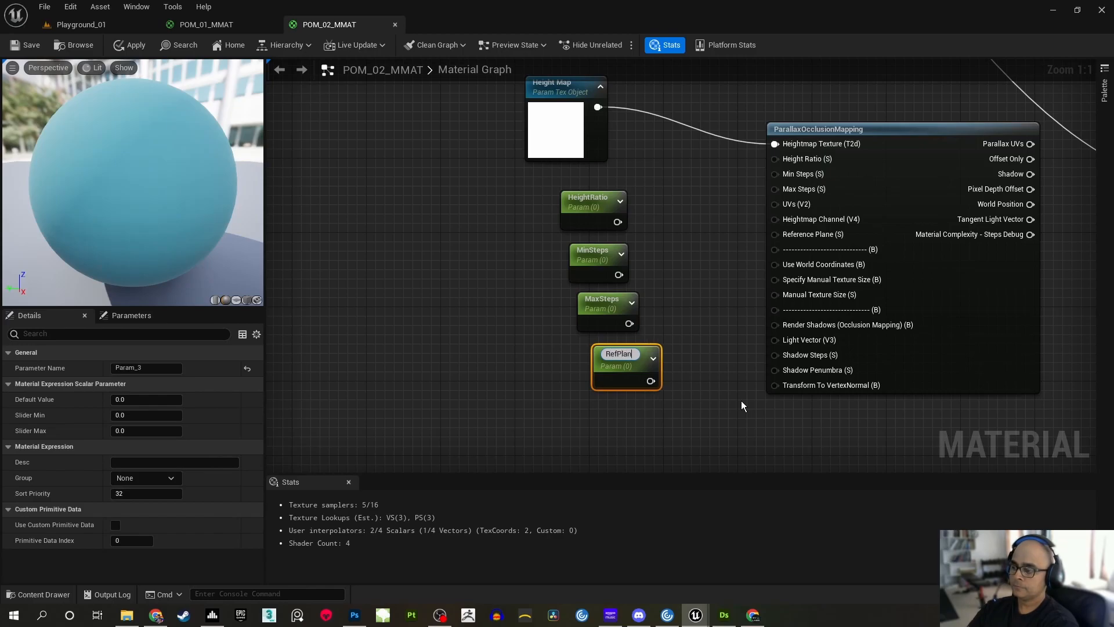
key(Return)
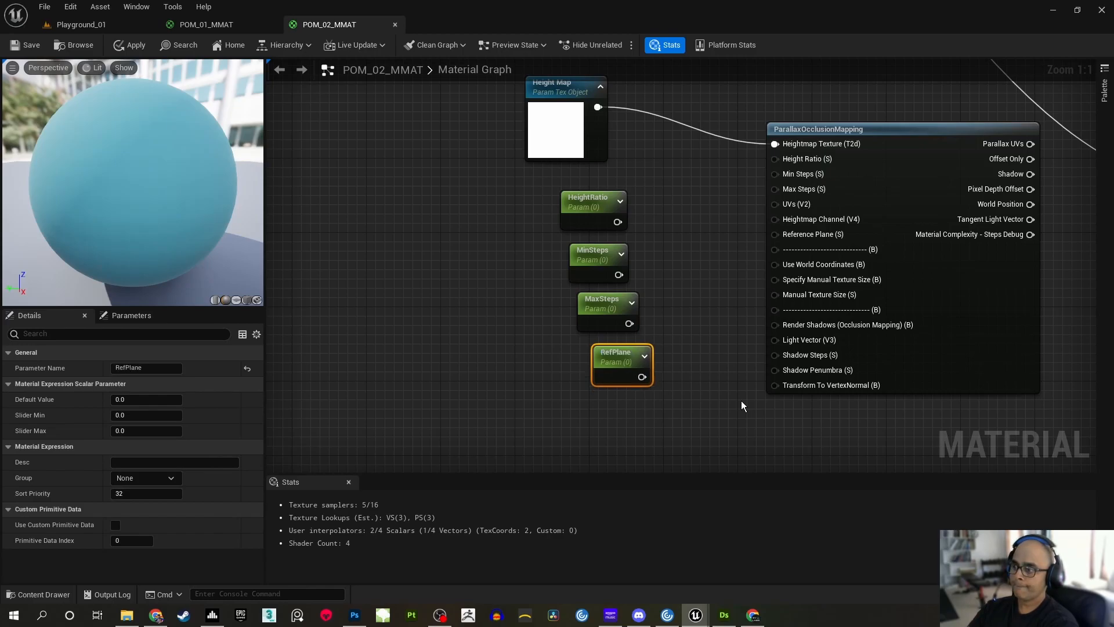
Extend the RefPlane parameter's name to RefPlaneHeight
double_click(635, 353)
click(645, 352)
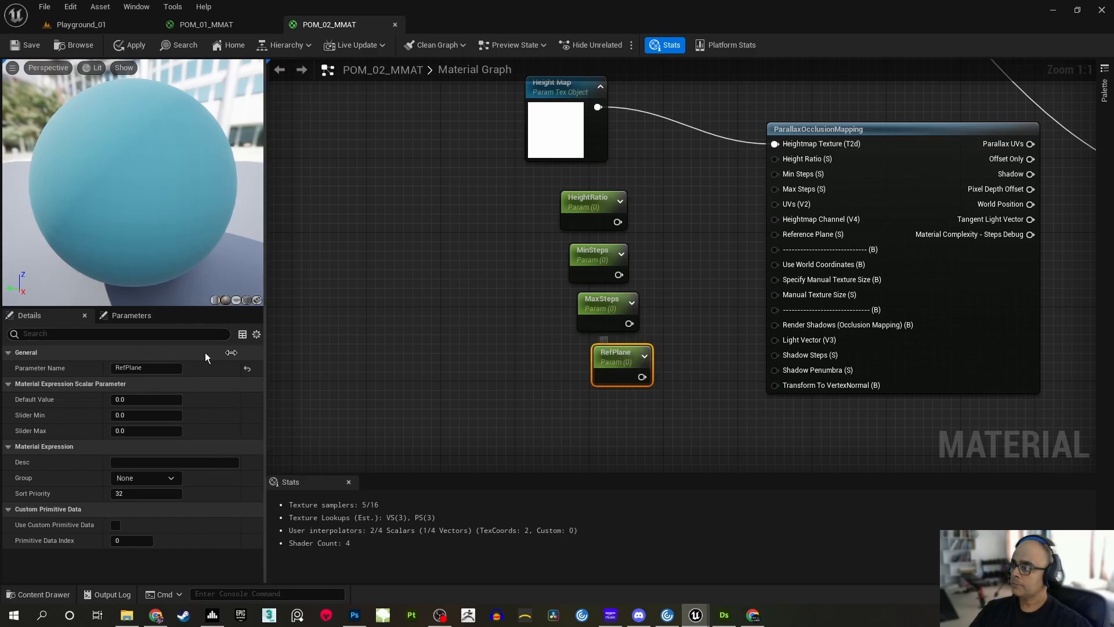
click(156, 368)
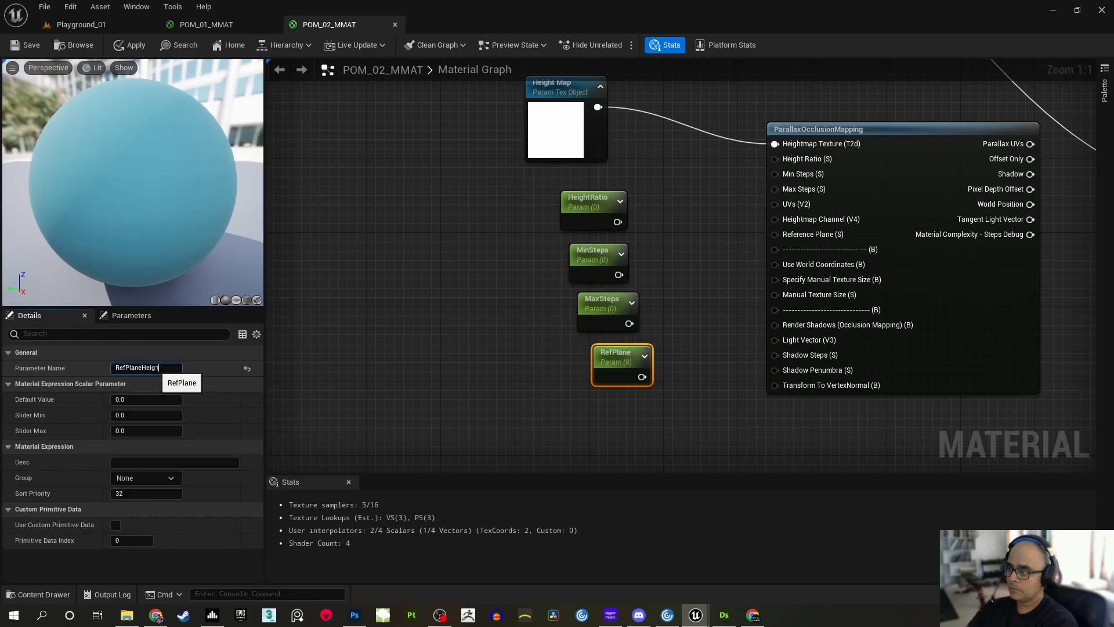
key(Return)
click(683, 267)
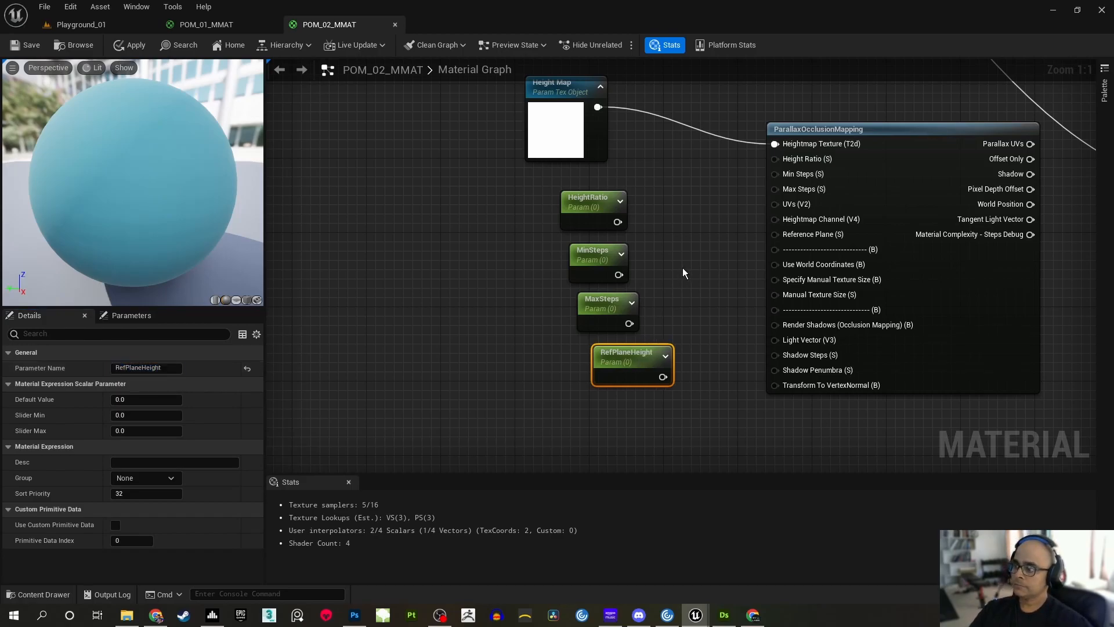
Connect HeightRatio to the Height Ratio input of ParallaxOcclusionMapping and shift its node slightly to align it beneath Height Map
right_drag(698, 231, 683, 274)
click(592, 264)
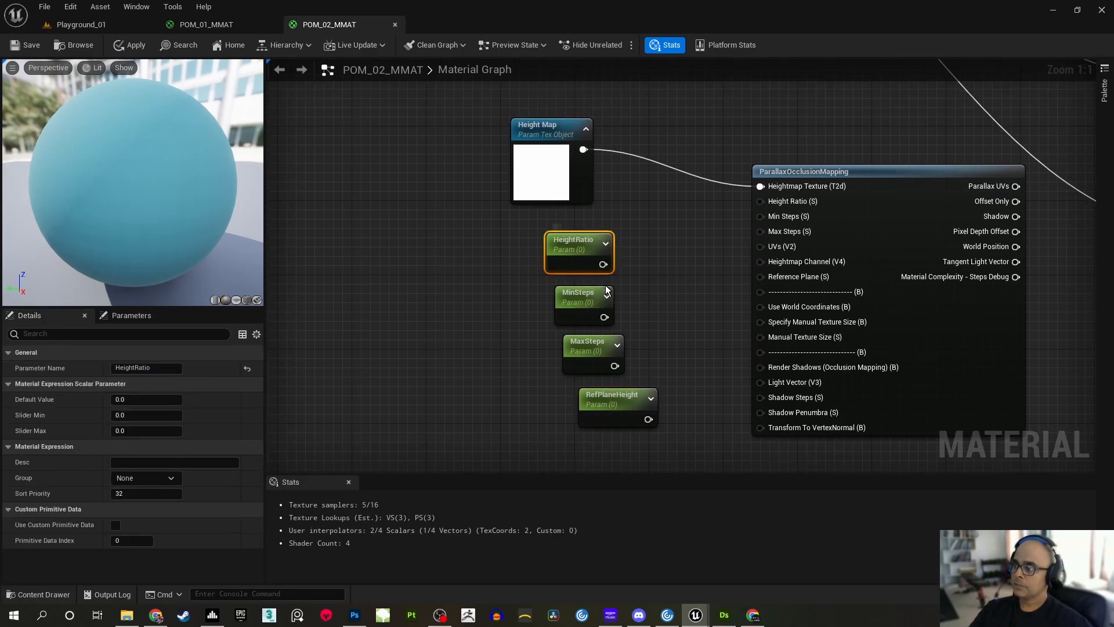
drag(603, 264, 760, 201)
drag(572, 242, 566, 238)
click(565, 238)
click(629, 207)
Set the MinSteps default value to 8 and connect it to the Min Steps input of ParallaxOcclusionMapping
right_drag(610, 279, 619, 236)
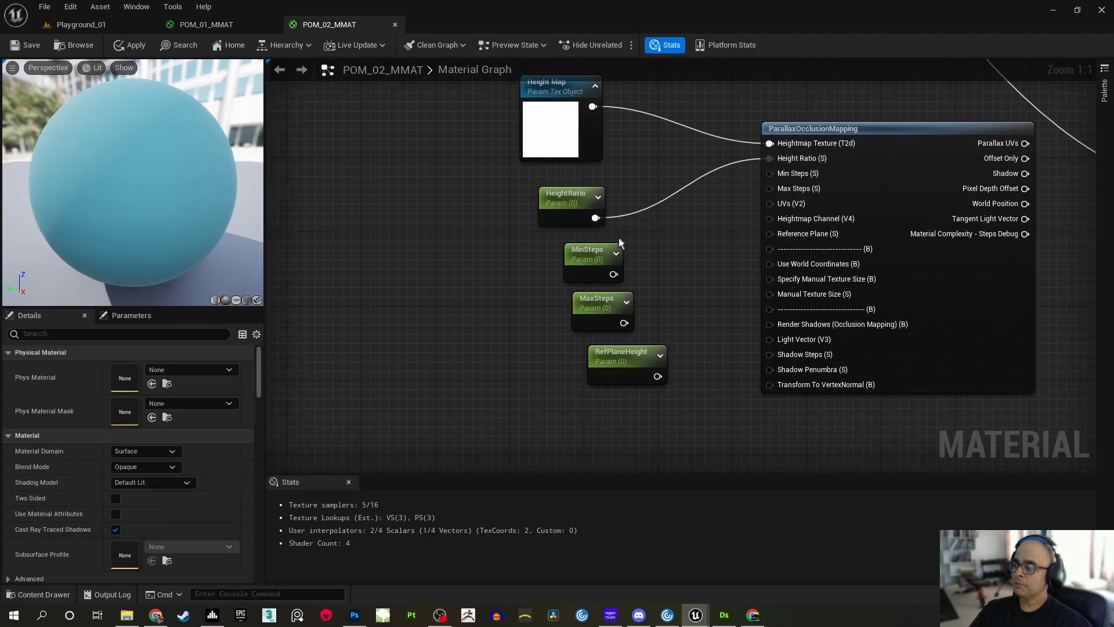
click(591, 246)
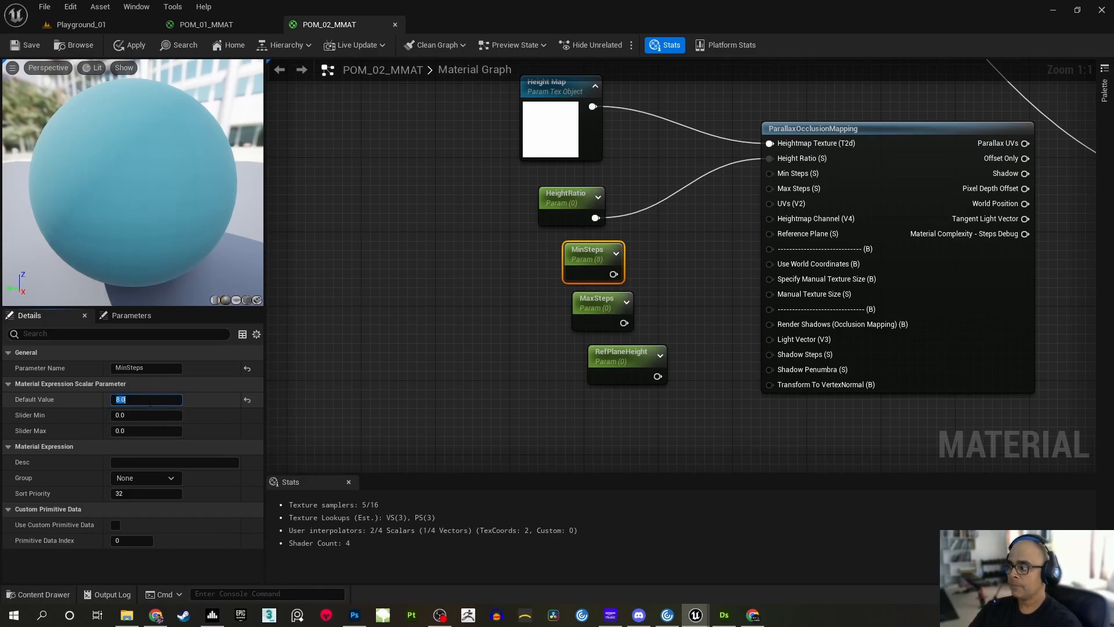
drag(613, 274, 767, 173)
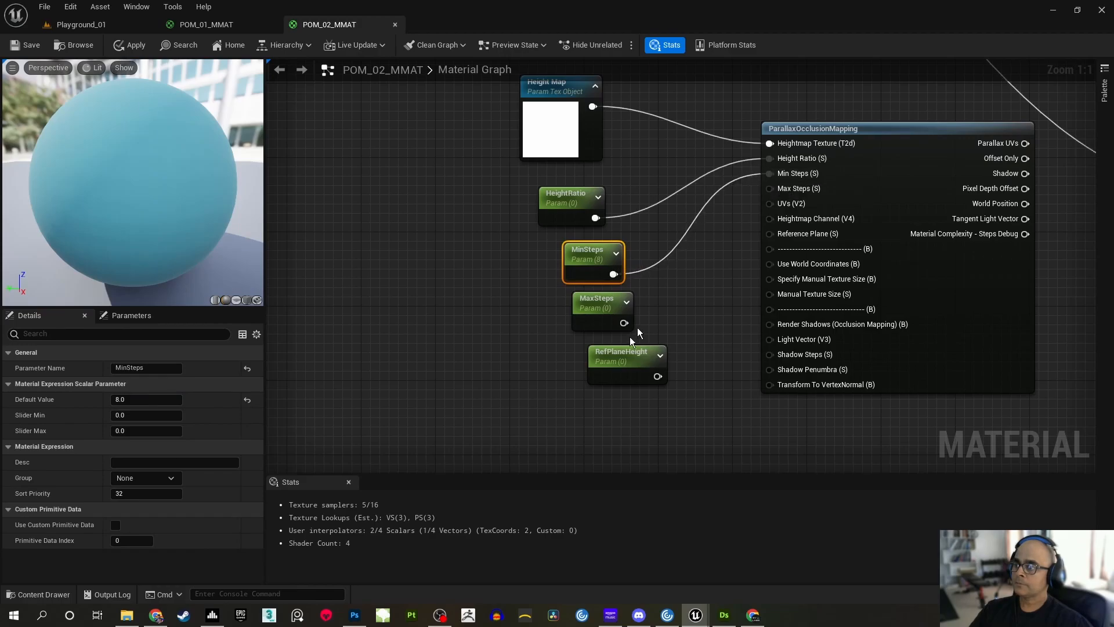
Set the MaxSteps default value to 64 and connect it to the Max Steps input of ParallaxOcclusionMapping
click(587, 330)
click(153, 399)
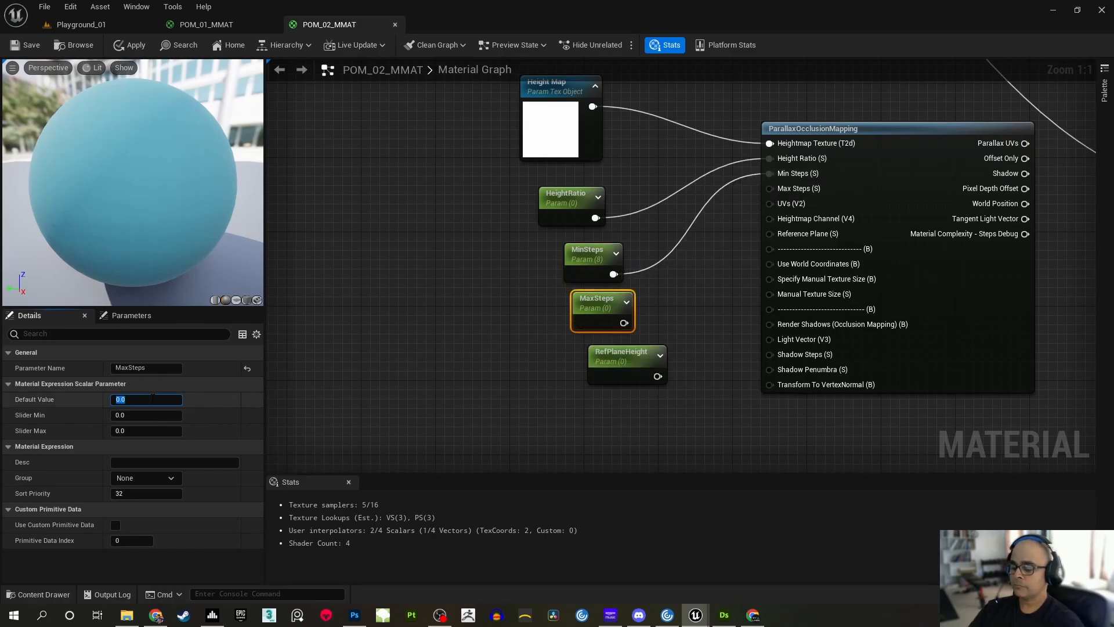
text(64)
key(Return)
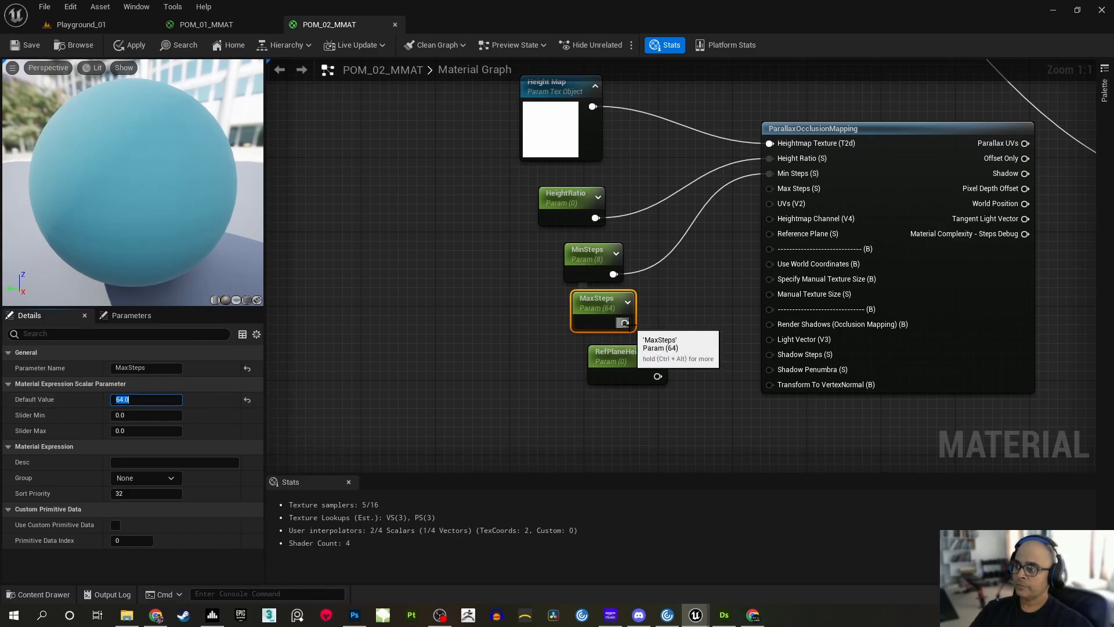
drag(625, 323, 771, 187)
Line up the MinSteps and MaxSteps nodes in a column directly below HeightRatio
double_click(592, 301)
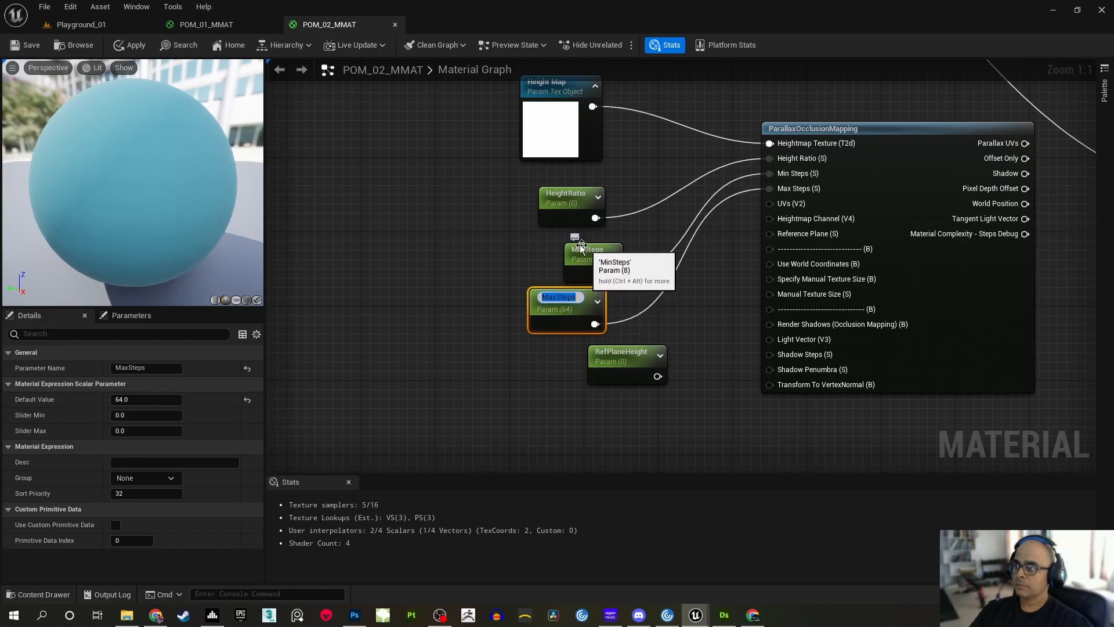
drag(587, 248, 562, 238)
drag(555, 303, 564, 294)
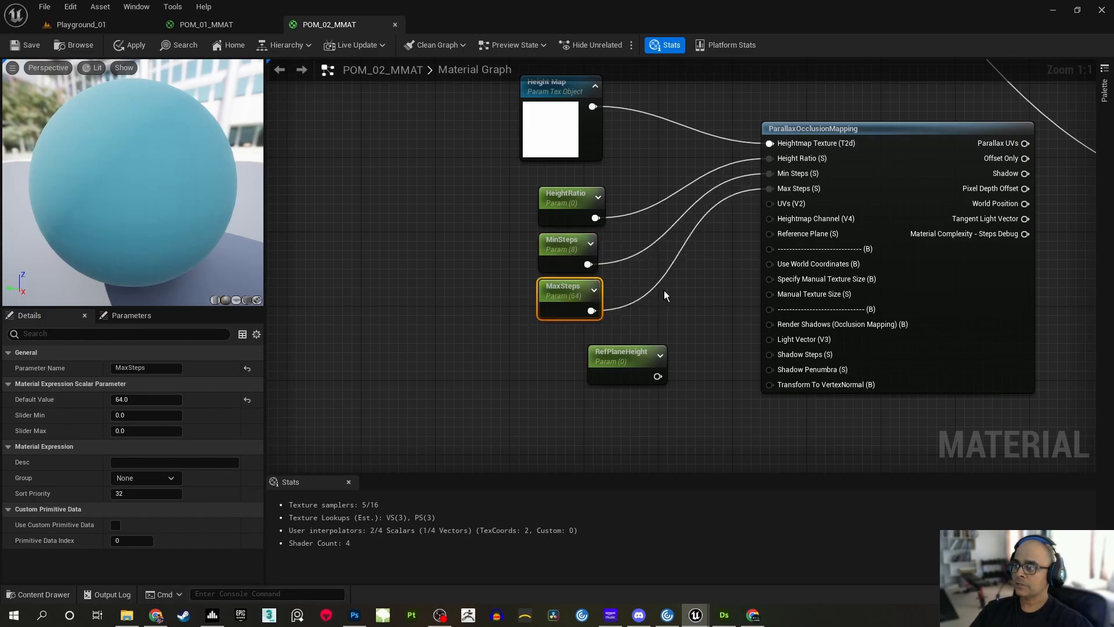
click(693, 301)
Move RefPlaneHeight into the column below MaxSteps and connect it to the Reference Plane input of ParallaxOcclusionMapping
right_drag(698, 302, 717, 285)
drag(653, 346, 601, 334)
right_drag(675, 302, 649, 350)
drag(606, 402, 766, 264)
right_drag(697, 269, 685, 322)
click(712, 312)
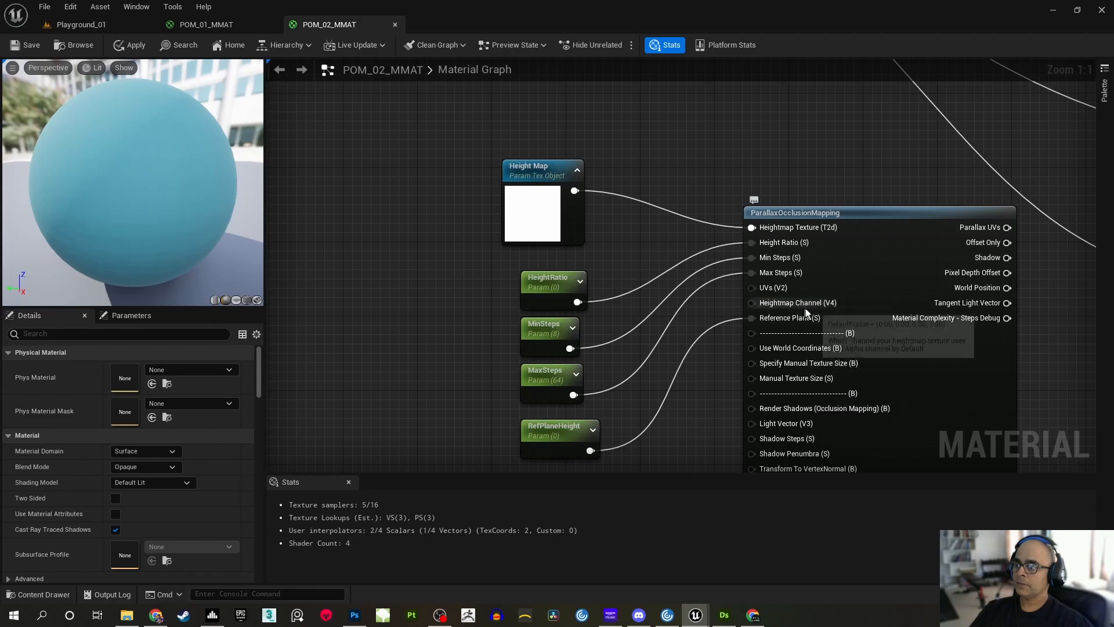
Connect the Multiply output of the UV Tiling Control group to the UVs input of ParallaxOcclusionMapping
scroll(703, 255, down, 2)
right_drag(669, 238, 660, 191)
right_drag(628, 121, 634, 230)
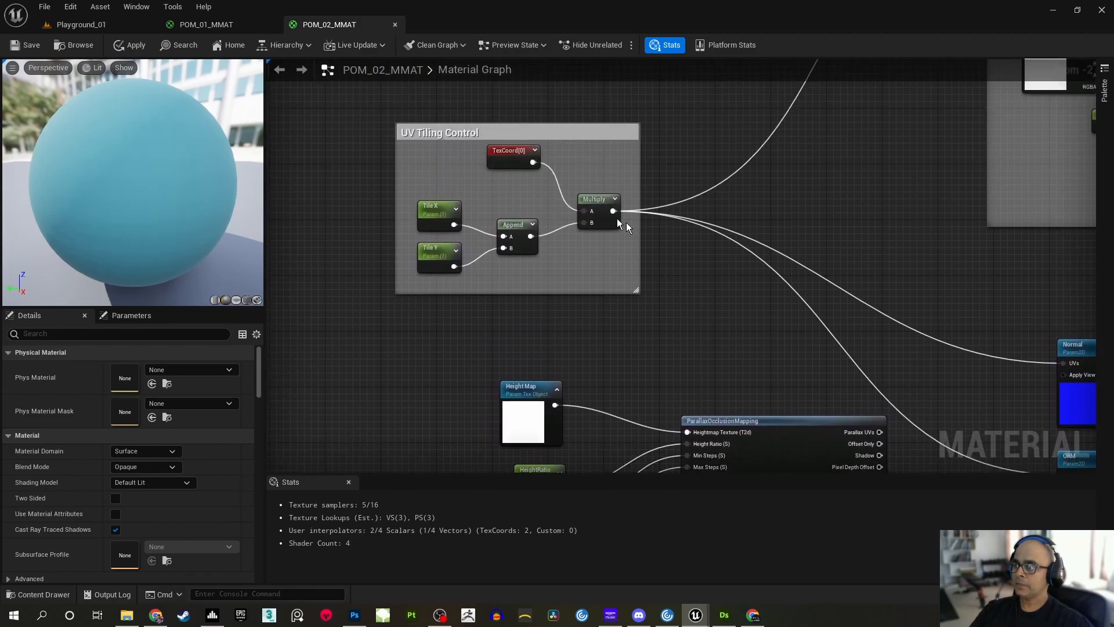
right_drag(677, 326, 603, 226)
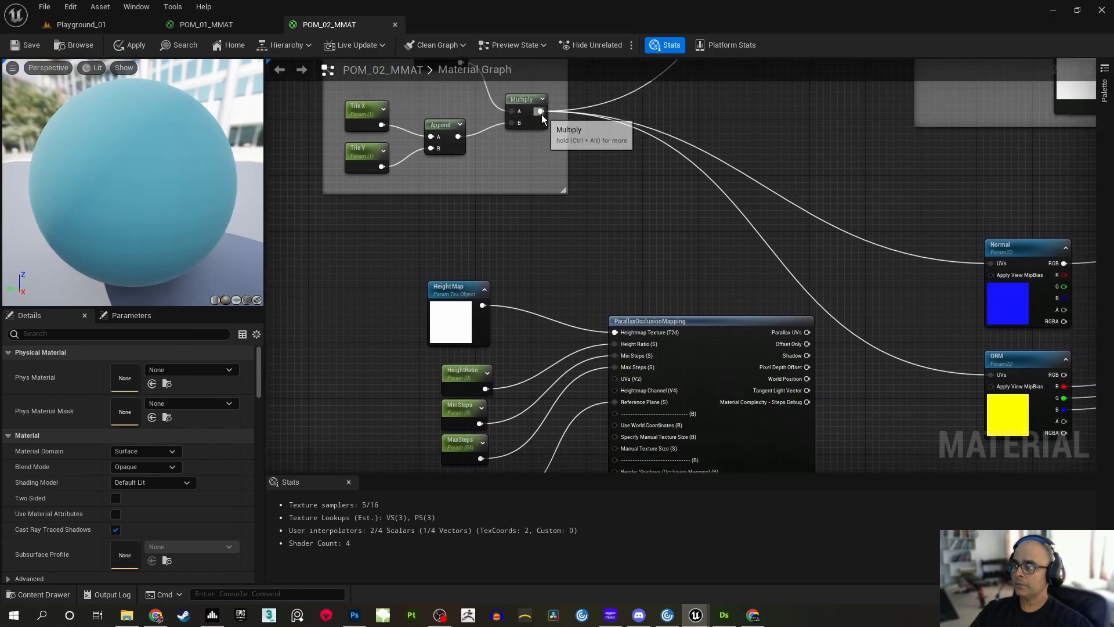
drag(539, 111, 614, 379)
Add a Constant4Vector node below RefPlaneHeight with its R channel set to 1
right_drag(590, 336, 622, 130)
scroll(624, 162, up, 1)
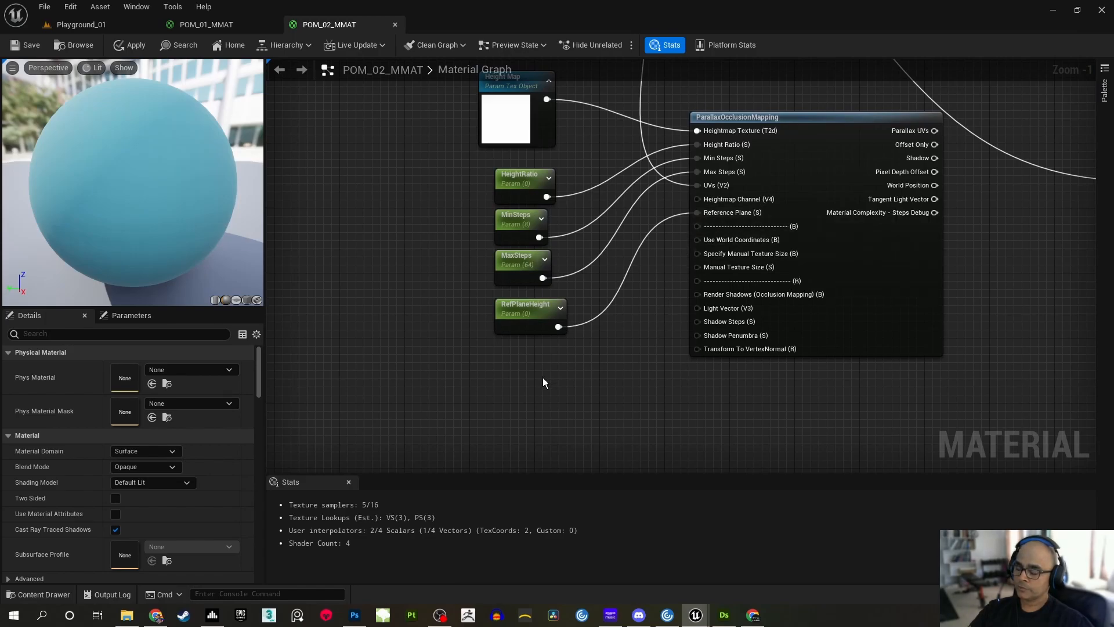
click(511, 375)
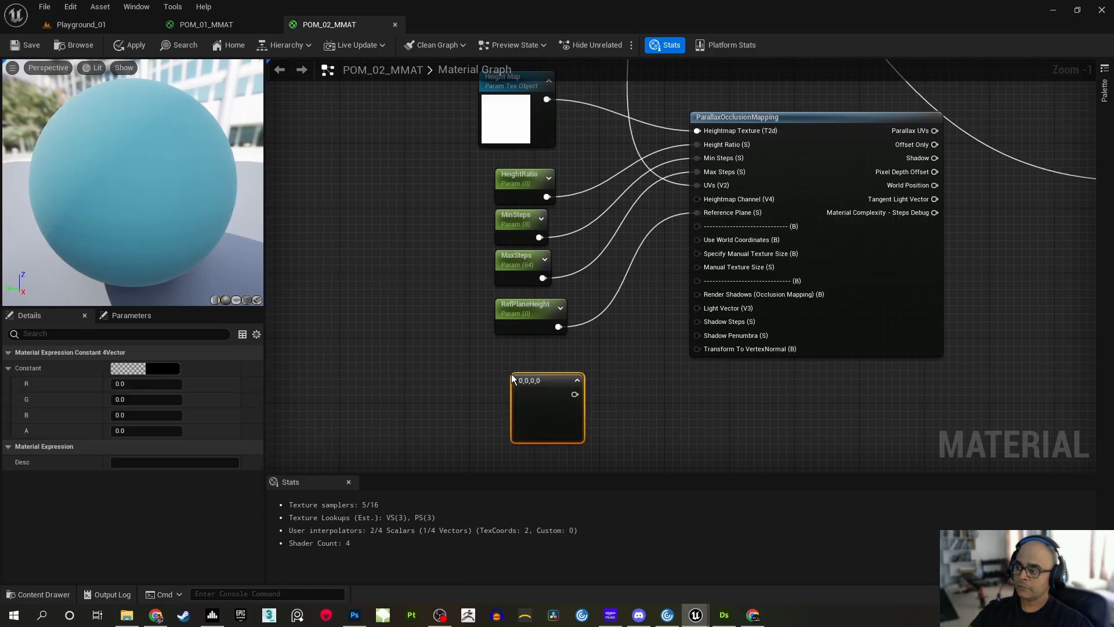
click(151, 385)
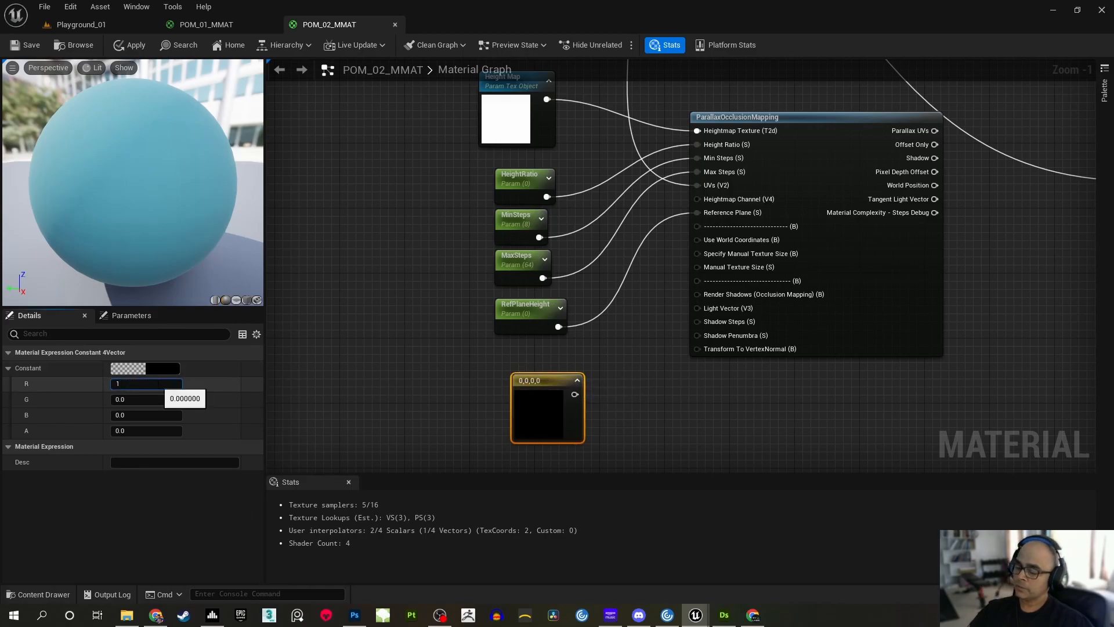
text(1)
key(Return)
click(389, 368)
Align the red four-vector constant under RefPlaneHeight and connect it to the Heightmap Channel input of ParallaxOcclusionMapping
right_drag(442, 342, 457, 350)
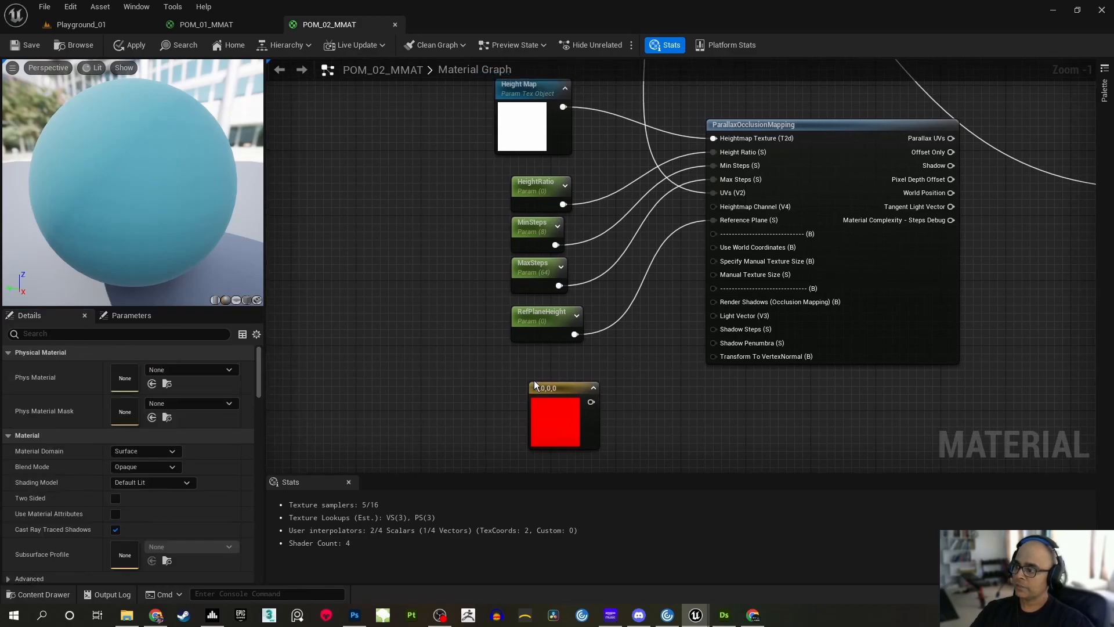
drag(562, 386, 545, 378)
click(614, 365)
right_drag(625, 378, 607, 398)
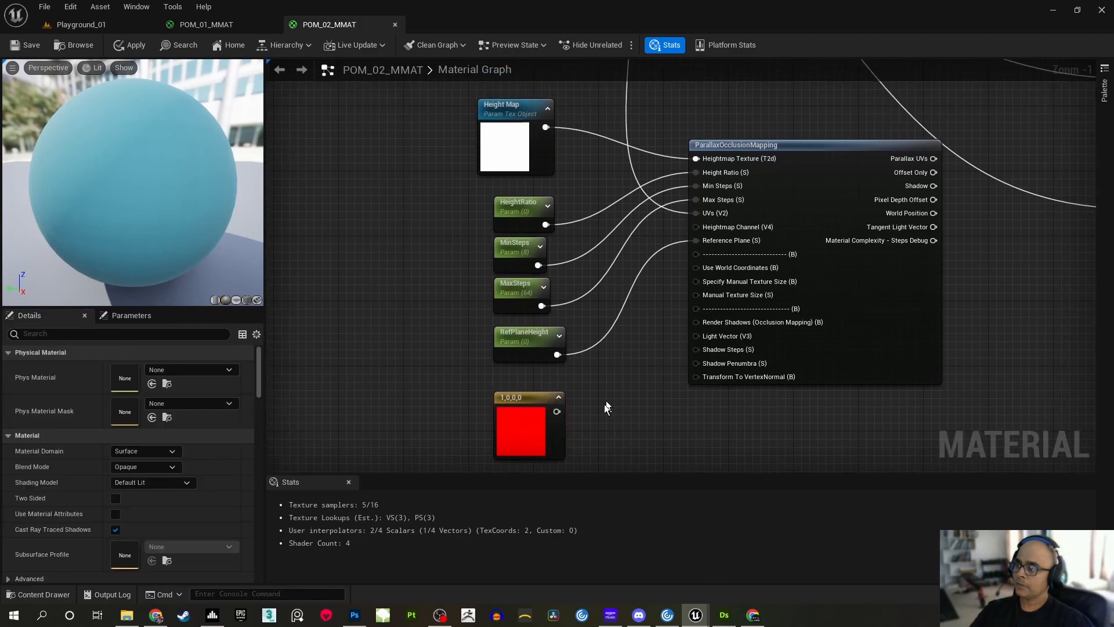
drag(557, 413, 696, 227)
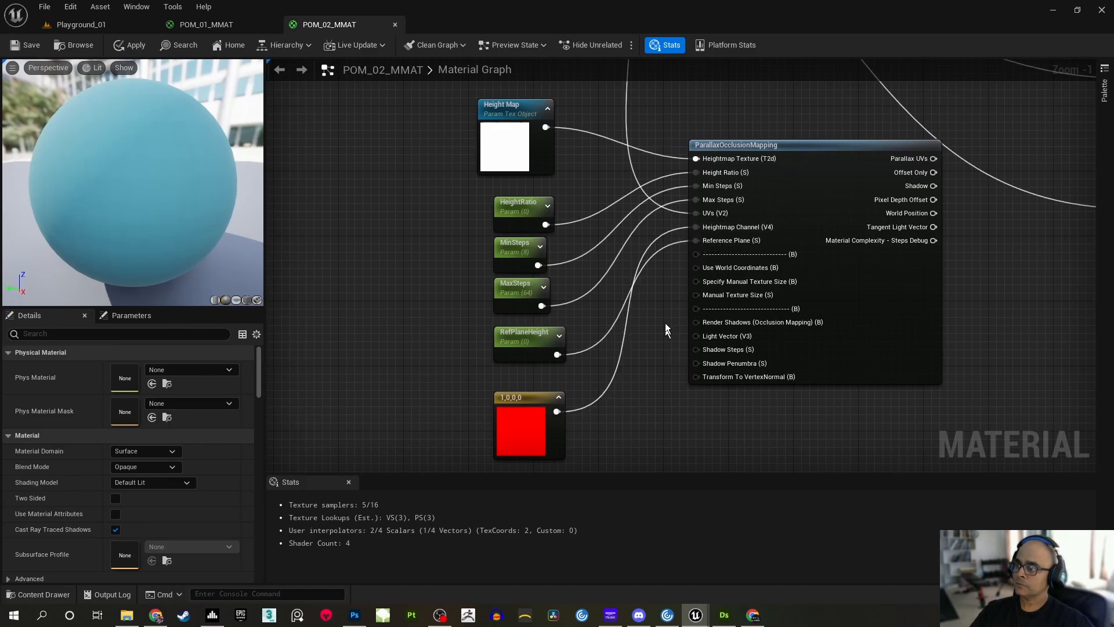
right_drag(632, 271, 597, 294)
scroll(597, 294, down, 1)
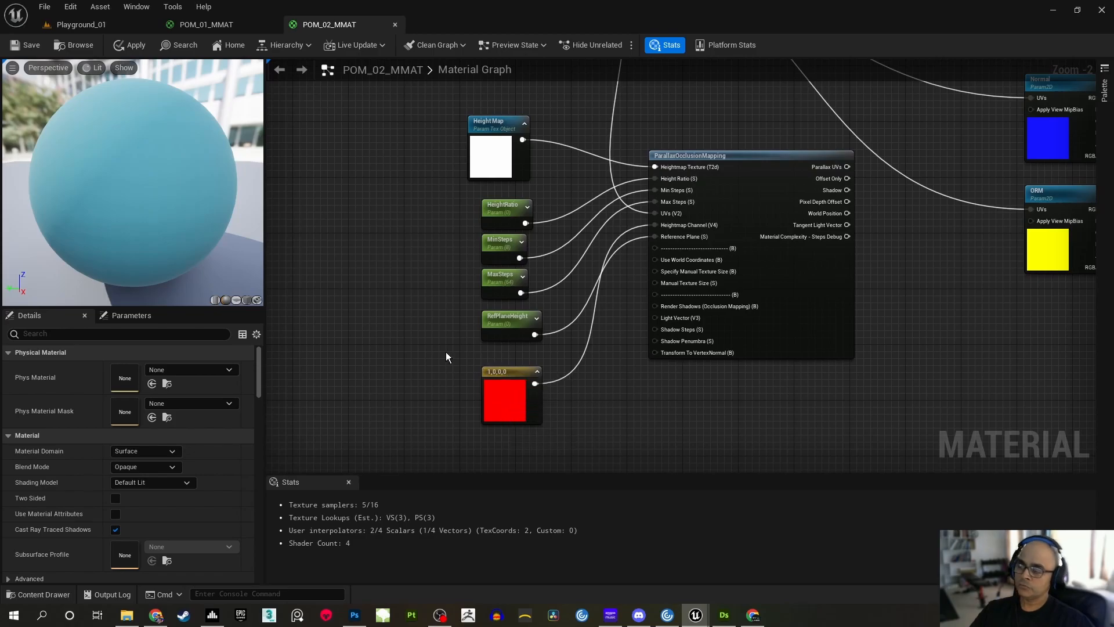
scroll(484, 325, up, 2)
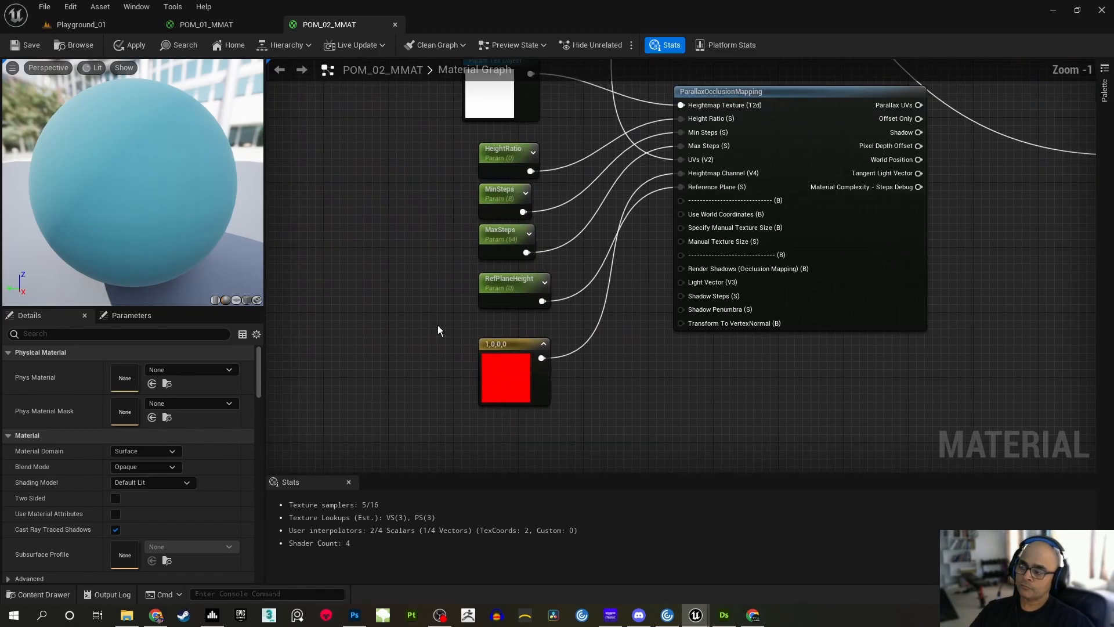
right_drag(423, 277, 406, 332)
scroll(412, 313, down, 1)
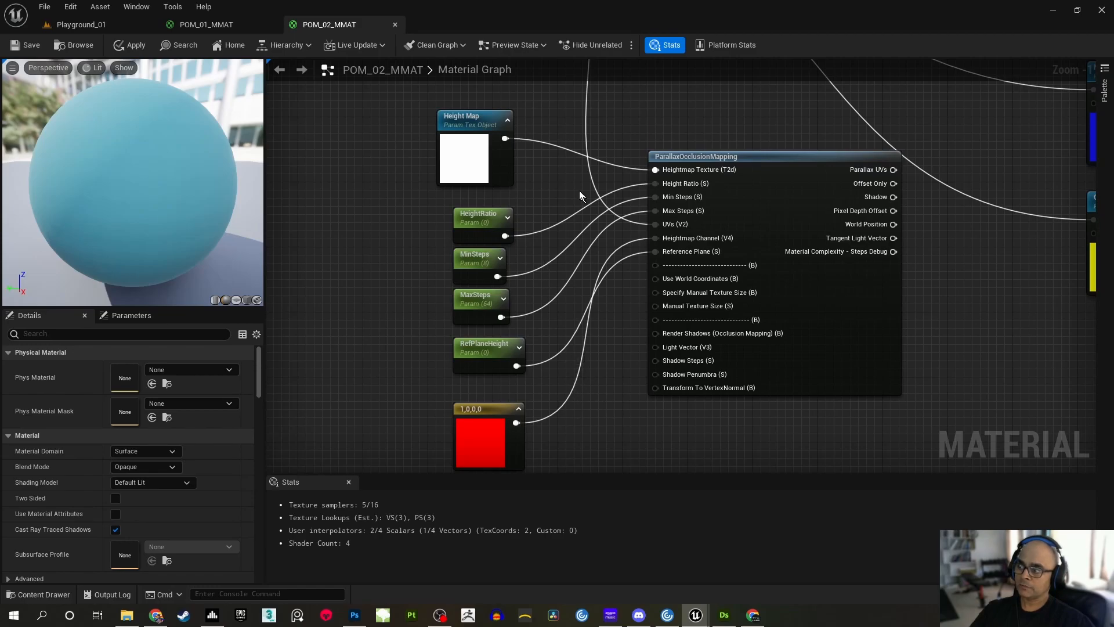
right_drag(558, 365, 559, 319)
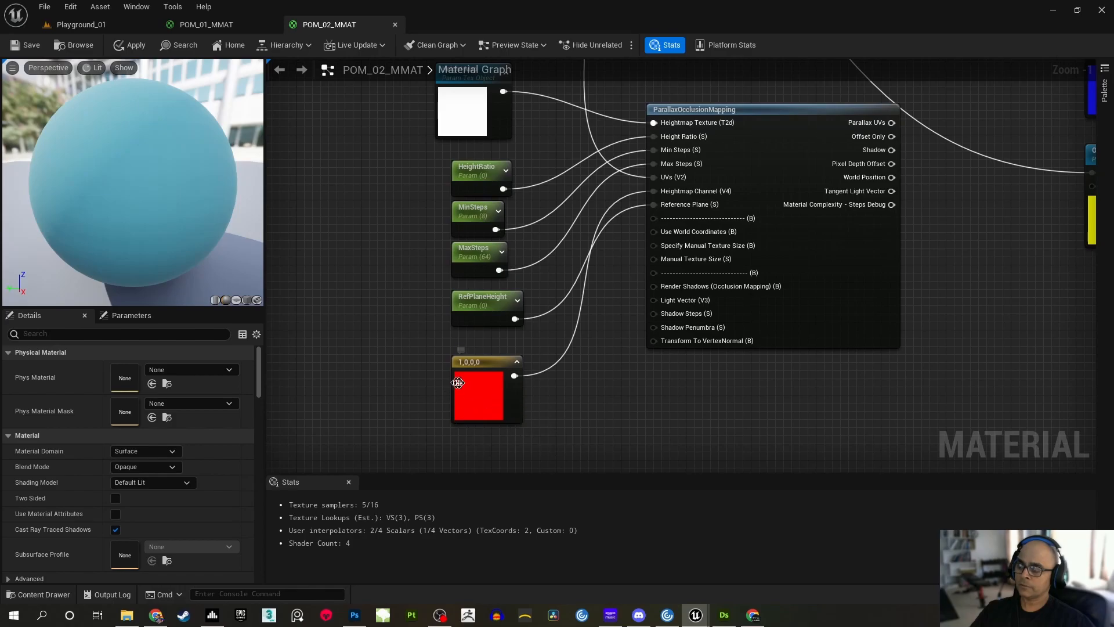
right_drag(535, 170, 510, 288)
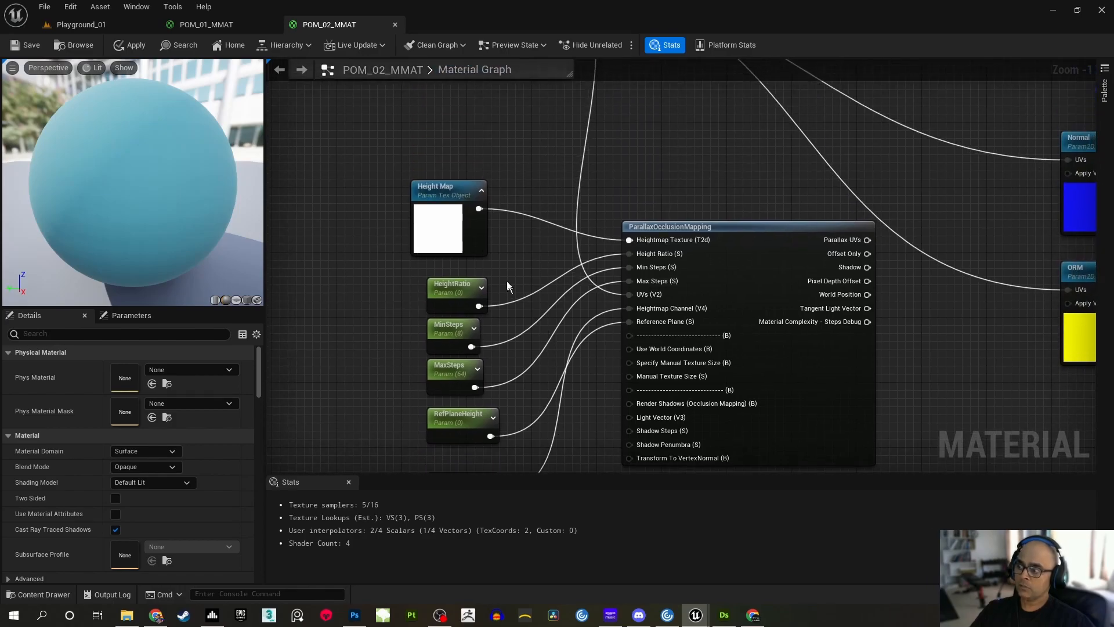
Connect the Parallax UVs output of ParallaxOcclusionMapping to the UVs input of the Albedo texture, replacing the tiling connection
right_drag(546, 158, 525, 324)
scroll(512, 304, down, 2)
right_drag(620, 332, 554, 329)
right_drag(792, 310, 784, 183)
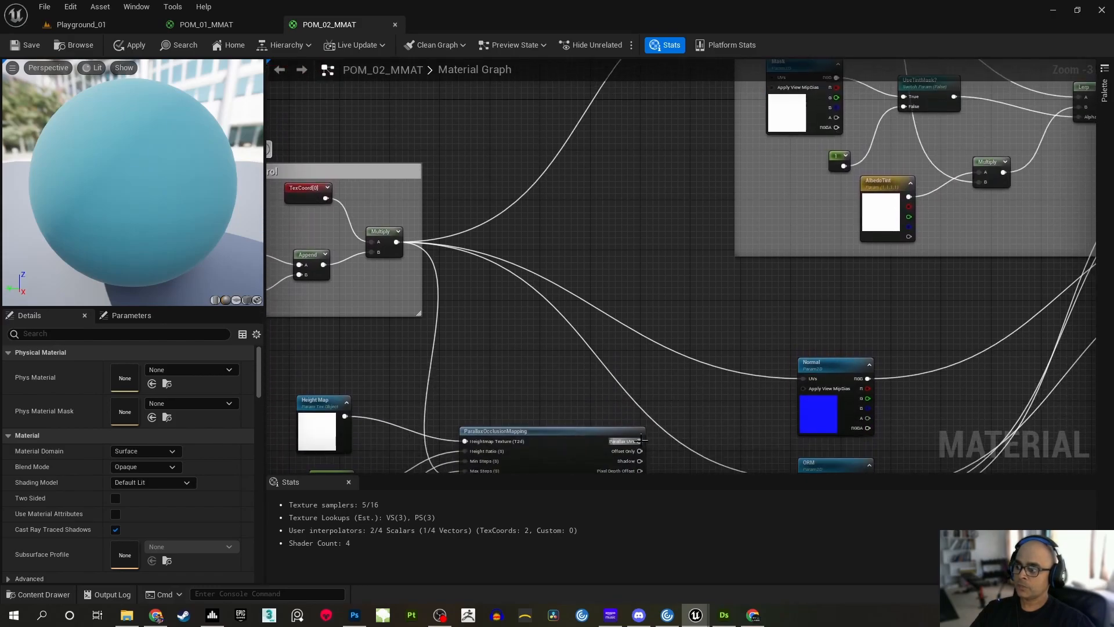
scroll(661, 273, up, 4)
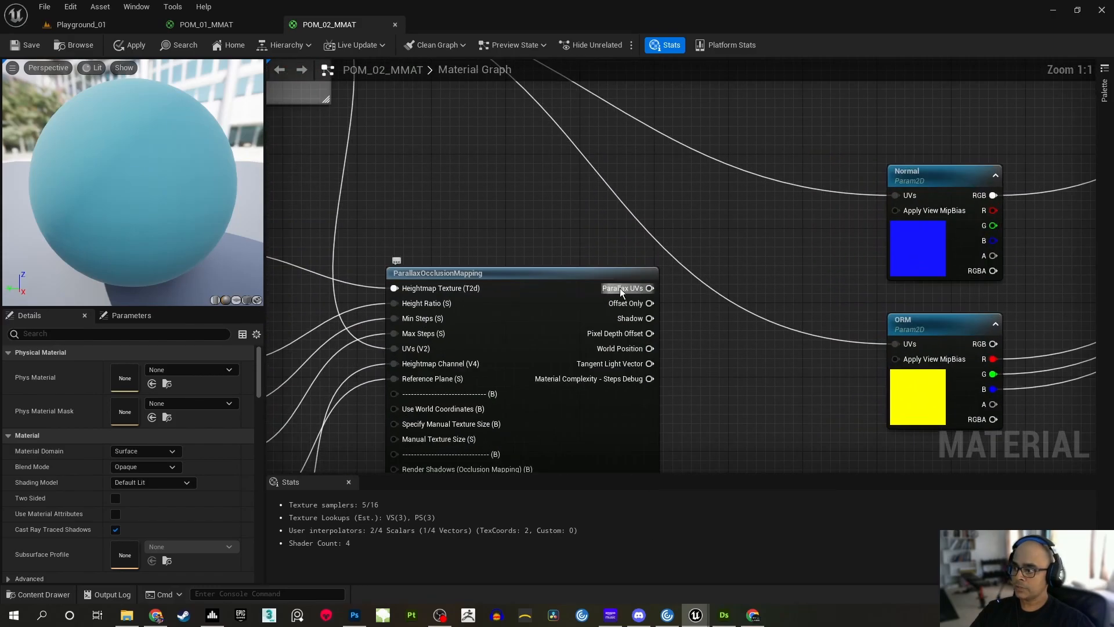
scroll(699, 186, down, 2)
right_drag(699, 186, 627, 344)
drag(581, 463, 730, 182)
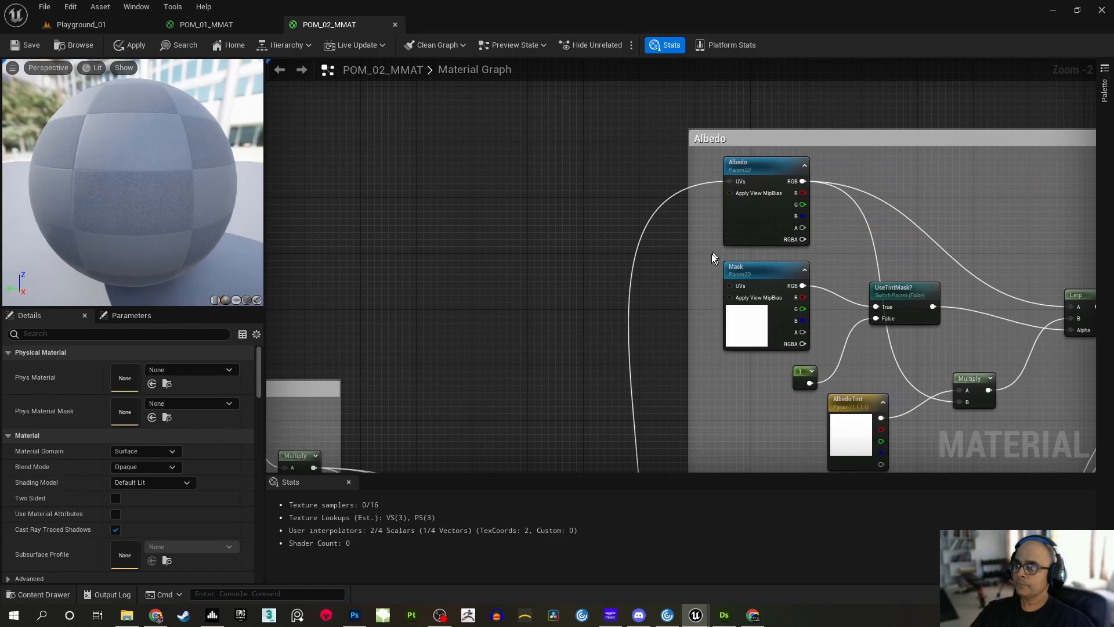
Connect the Parallax UVs output of ParallaxOcclusionMapping to the UVs inputs of the Normal and ORM textures
right_drag(683, 415, 660, 124)
scroll(592, 264, up, 1)
drag(570, 255, 766, 175)
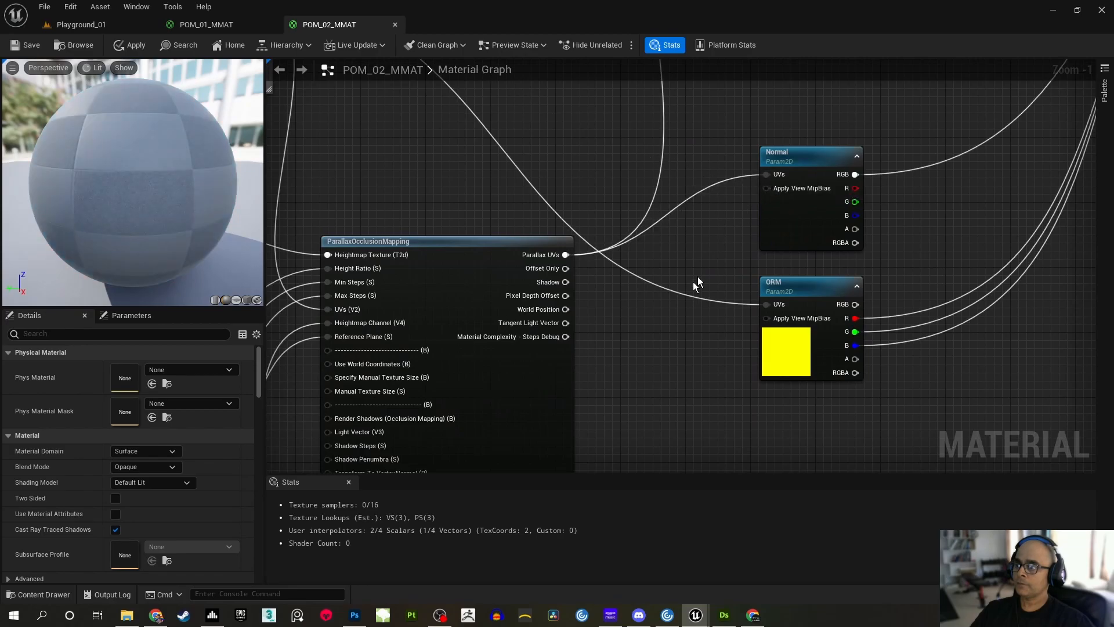
right_drag(710, 264, 711, 219)
drag(568, 209, 765, 259)
Save the POM_02_MMAT master material
scroll(696, 263, down, 3)
right_drag(645, 214, 611, 210)
click(27, 47)
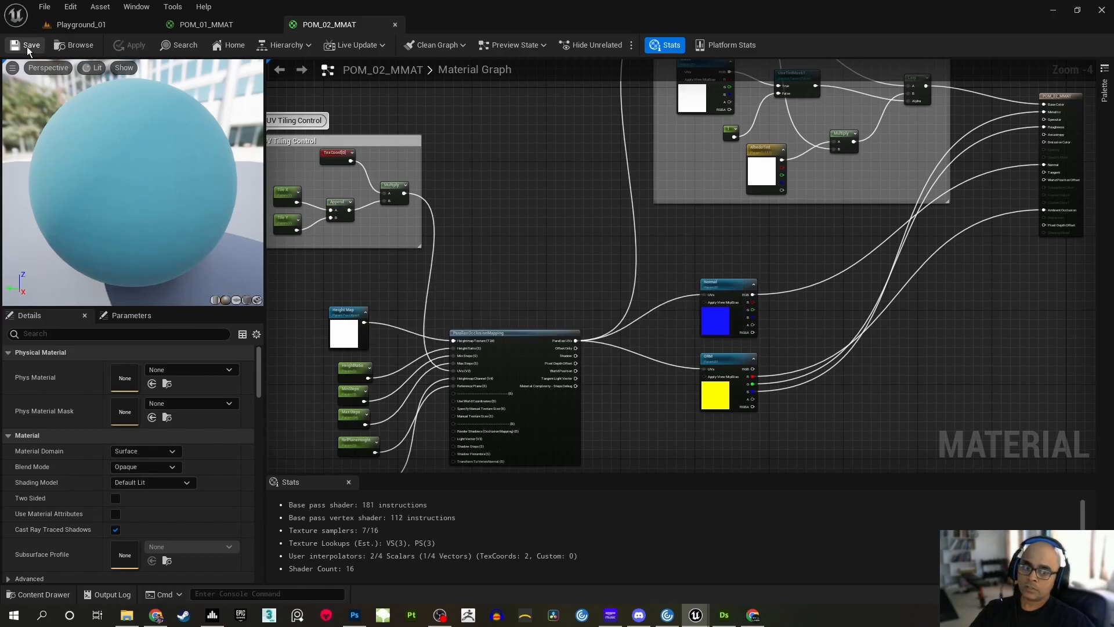
Bring up the RiverPebbles_POM_02 material instance over the Playground_01 level and enable its Height Map override
click(94, 24)
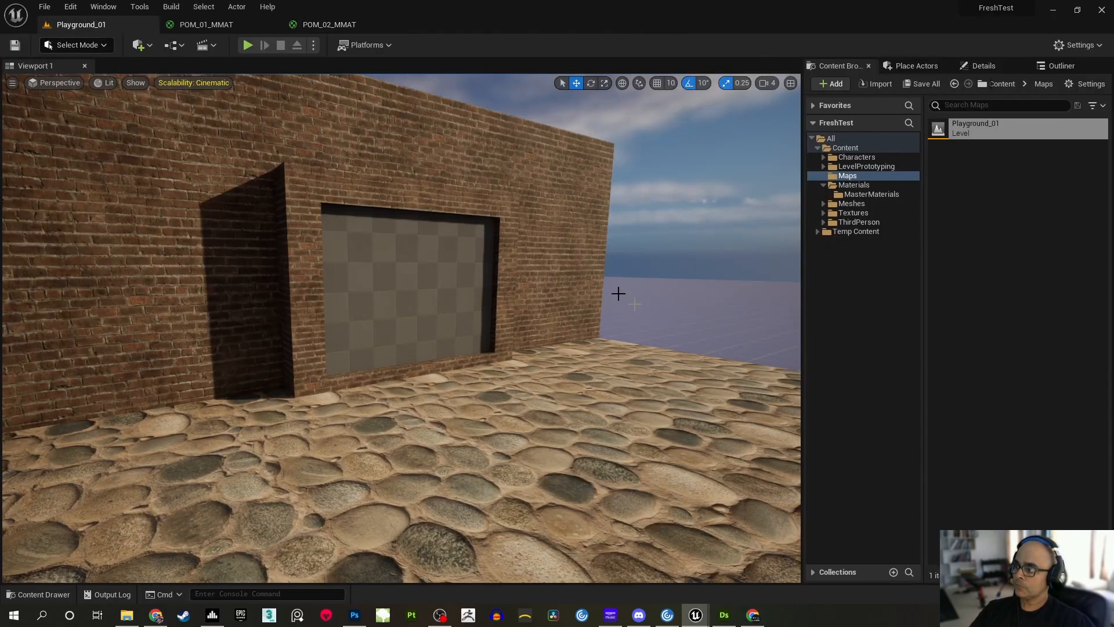
right_drag(579, 255, 641, 250)
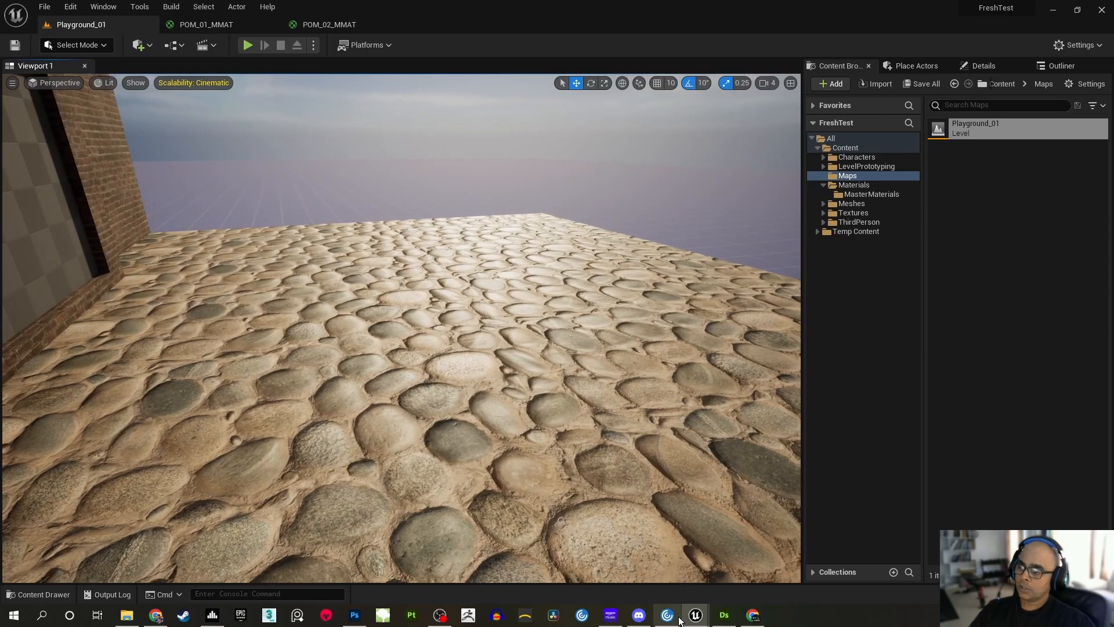
mouse_move(699, 616)
click(740, 583)
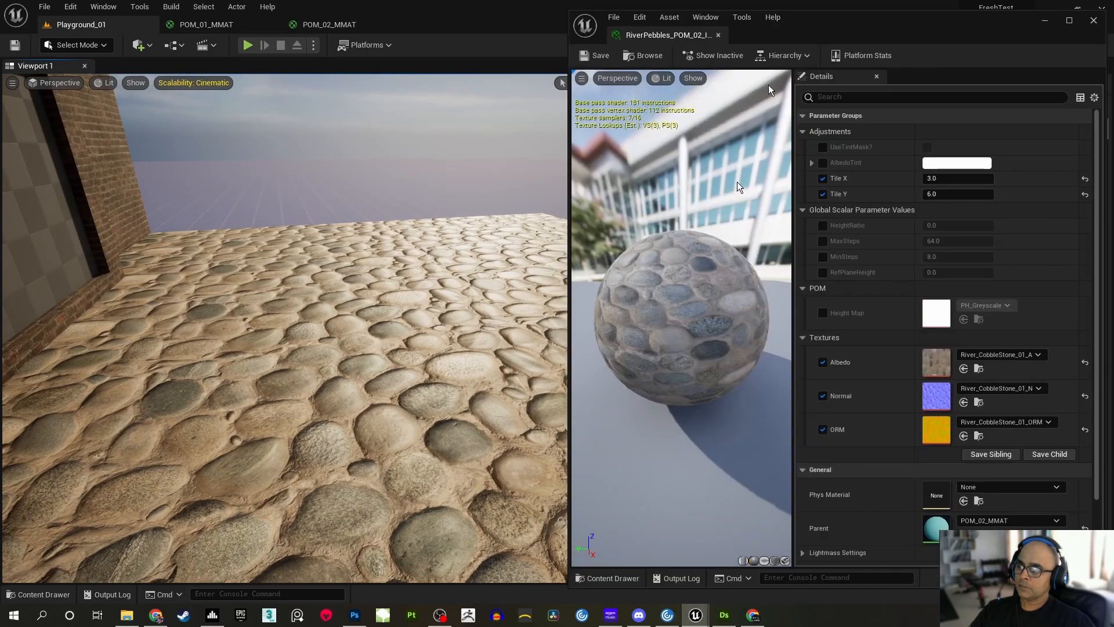
drag(842, 24, 579, 17)
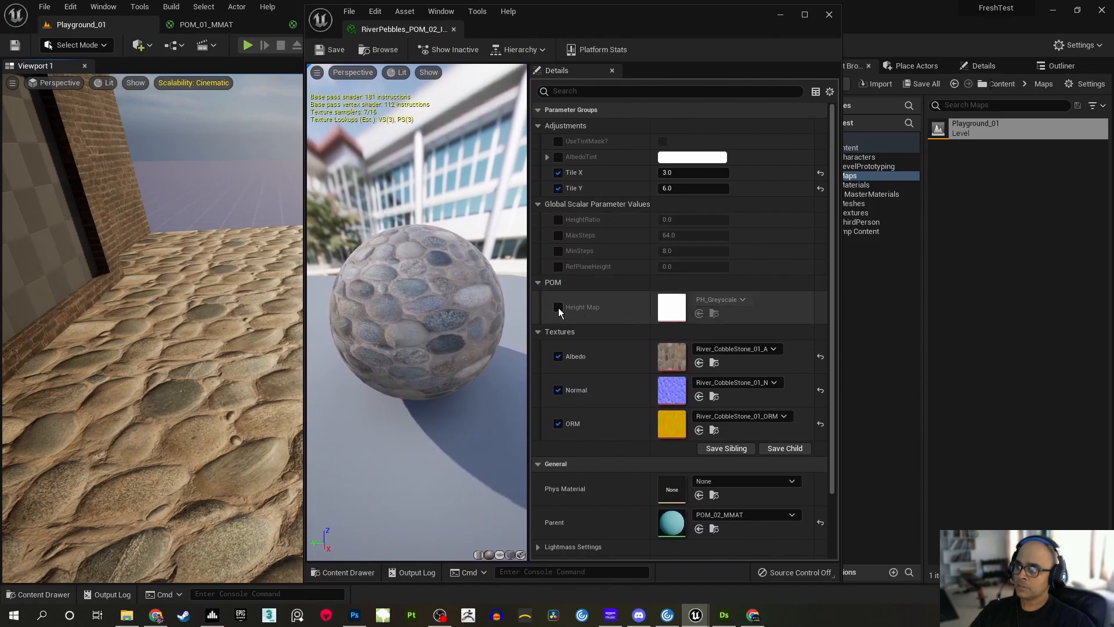
click(558, 308)
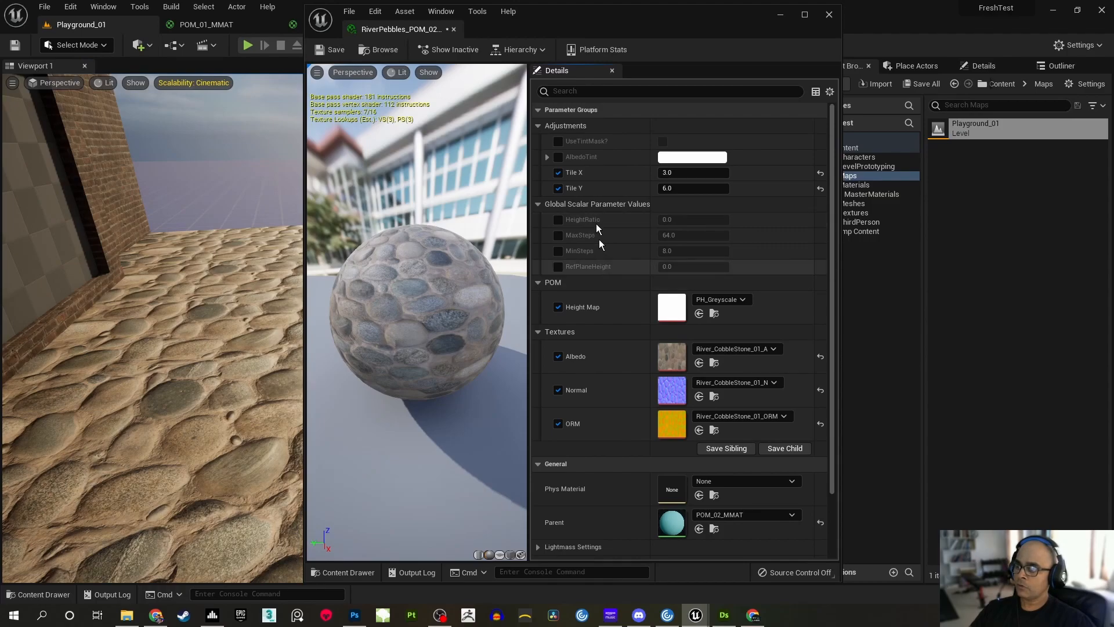
Return to the POM_02_MMAT graph and assign the HeightRatio parameter to the POM group
drag(569, 21, 889, 102)
click(336, 23)
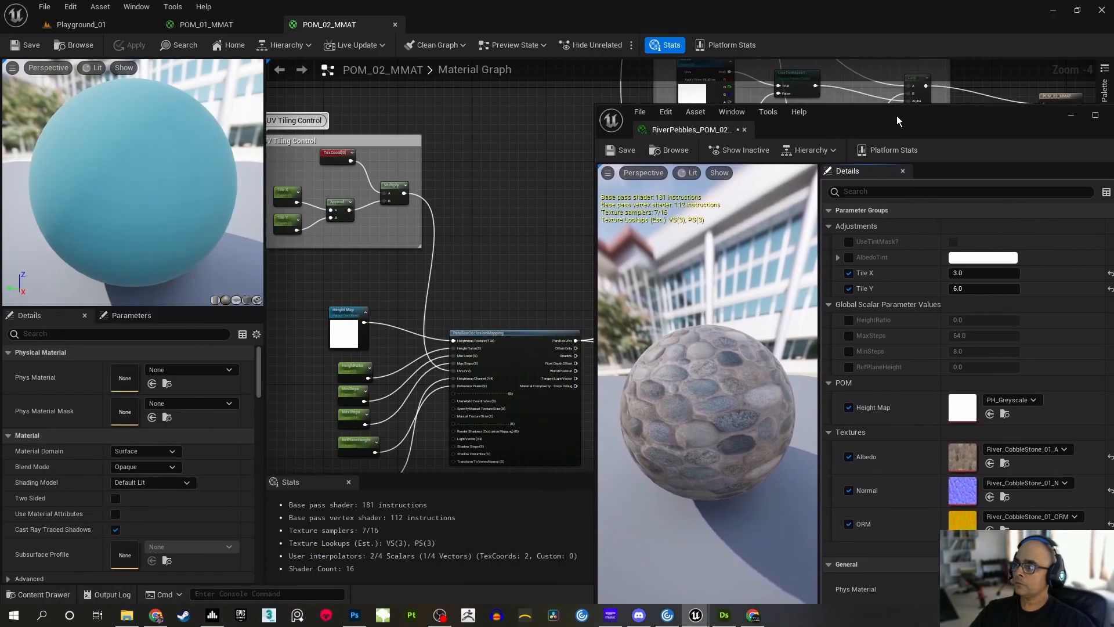
right_drag(450, 299, 542, 207)
scroll(499, 290, up, 2)
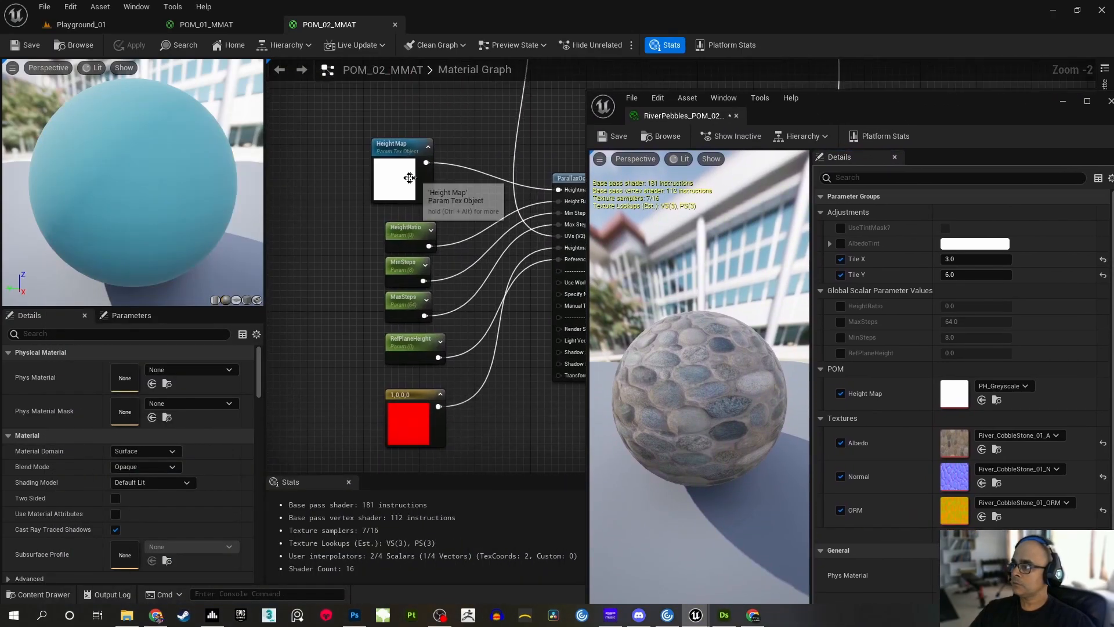
click(405, 177)
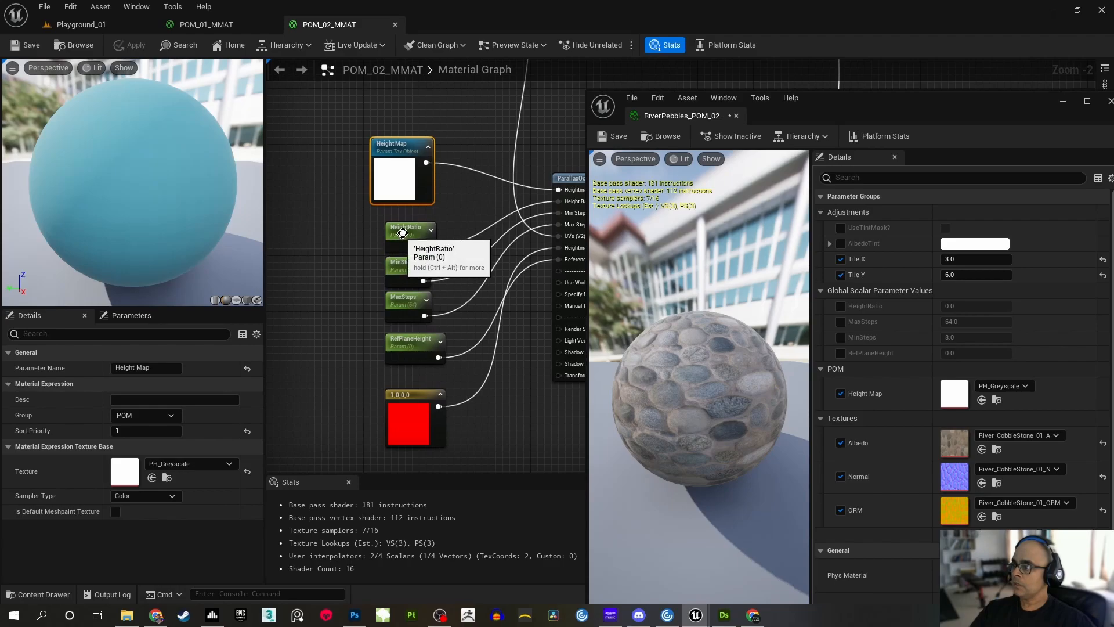
click(400, 247)
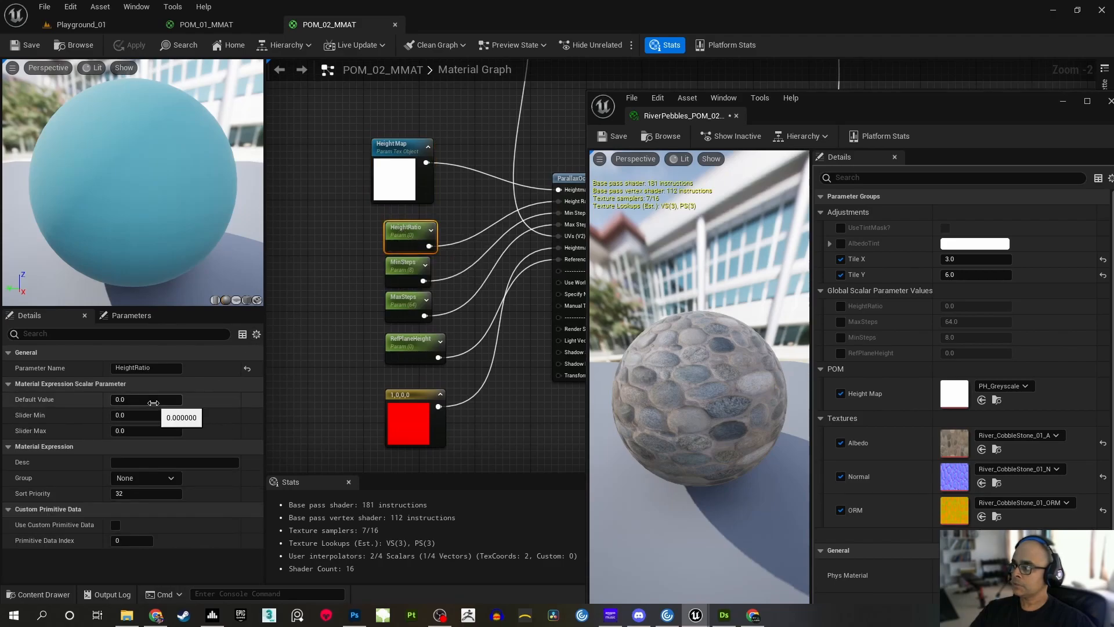
click(169, 478)
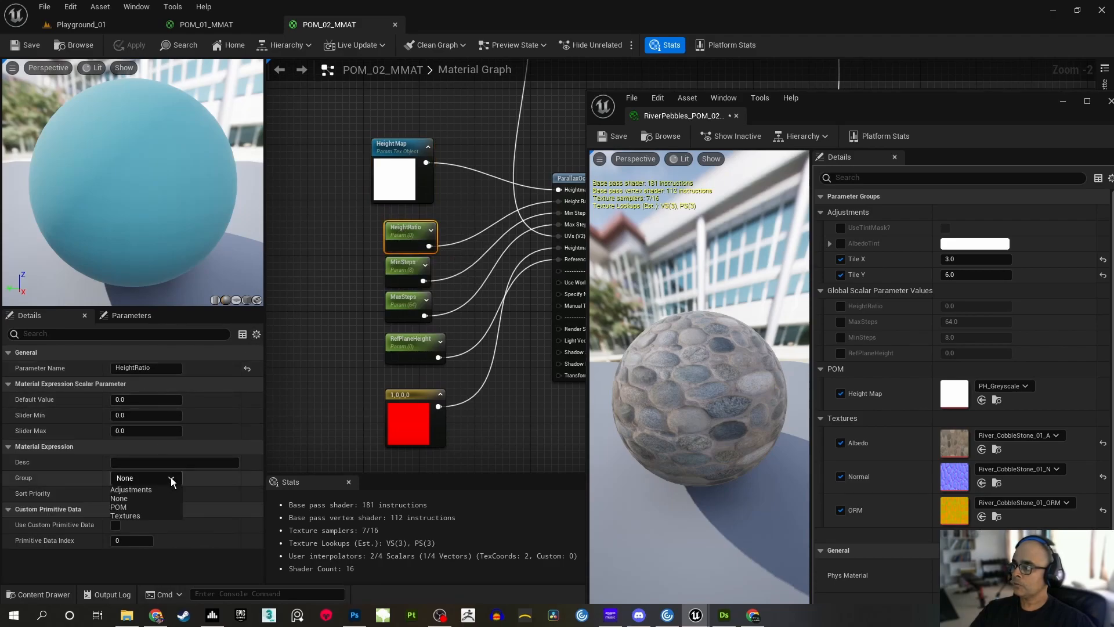
click(119, 506)
Assign the MinSteps, MaxSteps and RefPlaneHeight parameters to the POM group
click(413, 275)
click(171, 478)
click(146, 507)
click(408, 319)
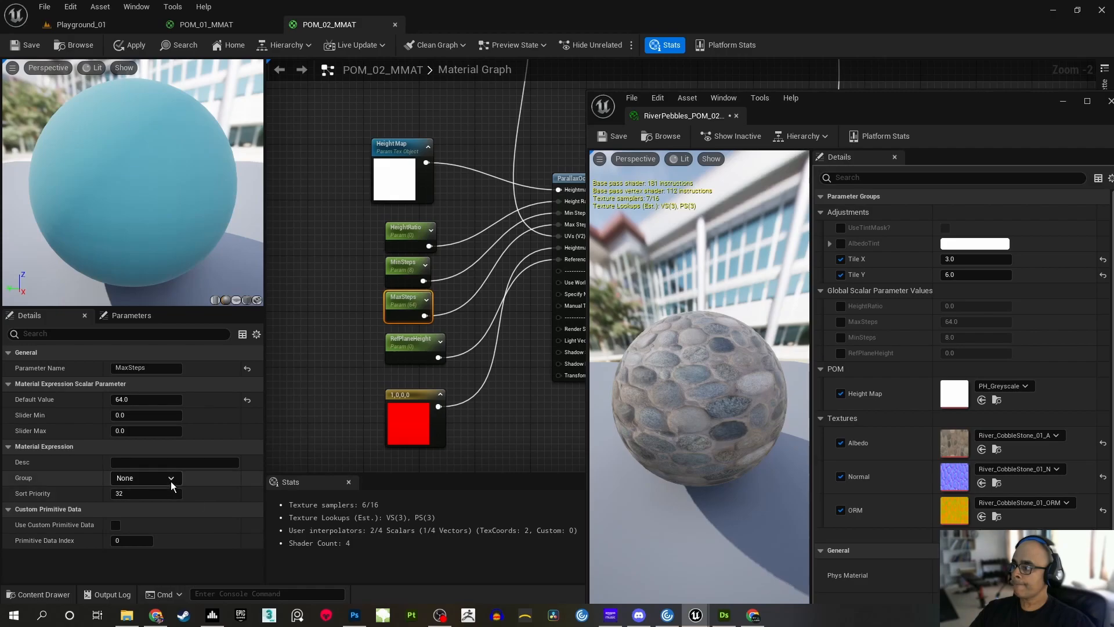
click(145, 478)
click(138, 509)
click(412, 348)
click(173, 479)
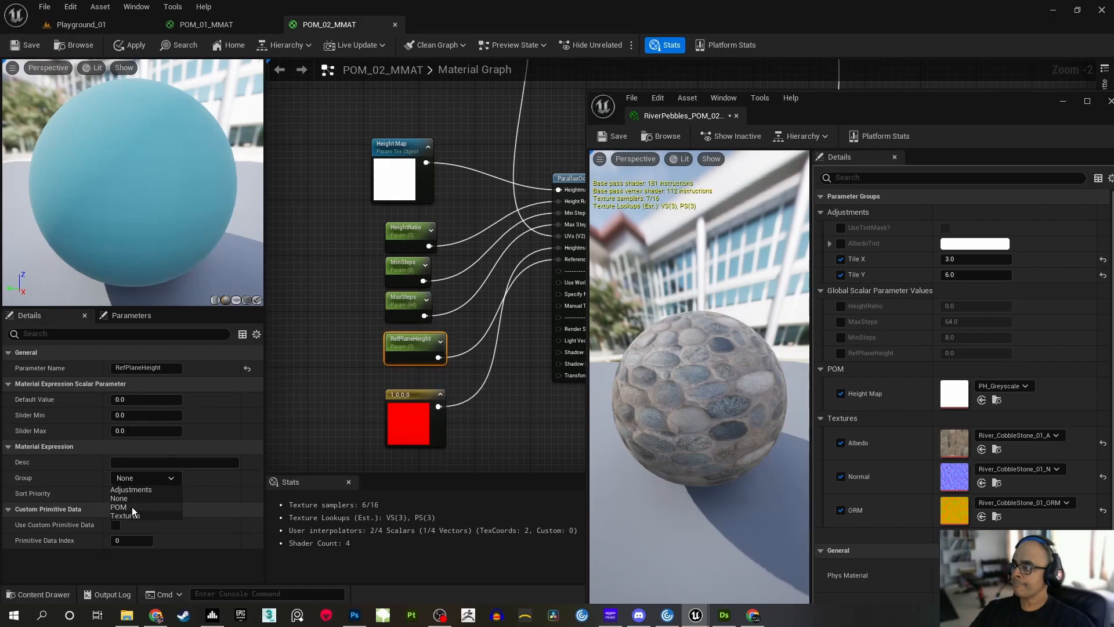
click(132, 513)
Set the sort priority of the HeightRatio parameter to 2
click(408, 426)
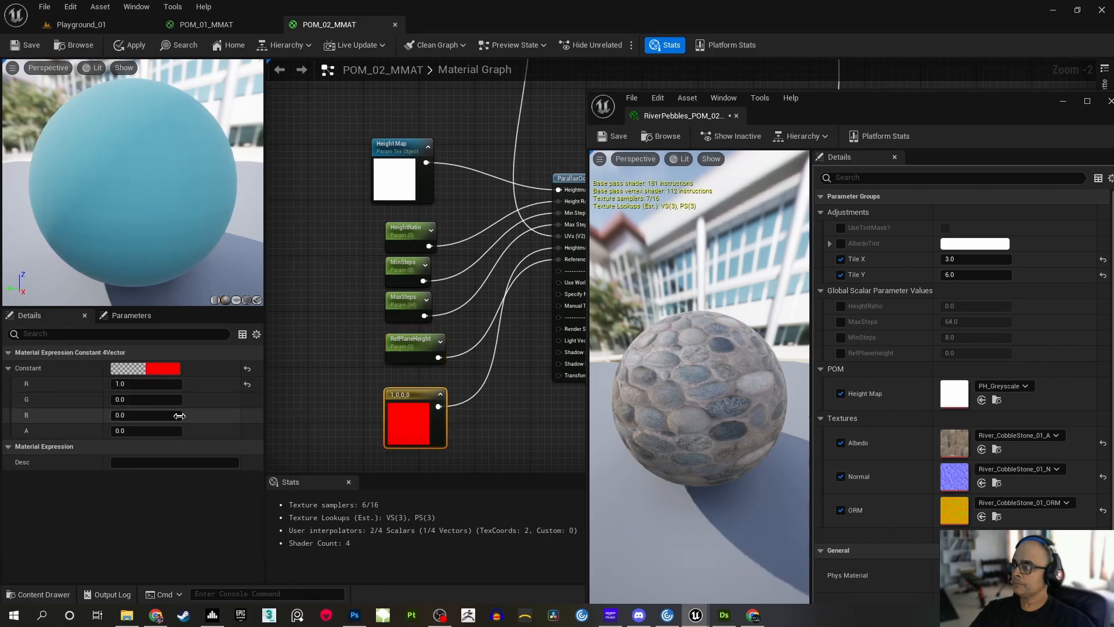
right_drag(362, 354, 410, 370)
right_drag(377, 289, 359, 301)
click(375, 322)
click(422, 286)
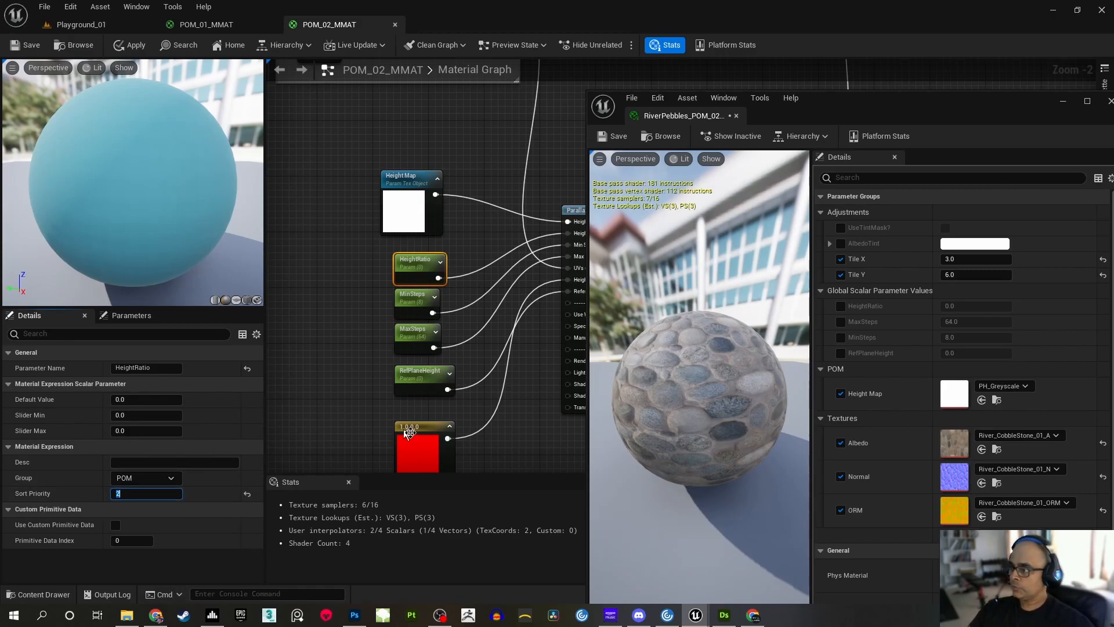
Give MinSteps and MaxSteps ascending sort priorities after HeightRatio, and set the sort priority of RefPlaneHeight to 5
click(415, 298)
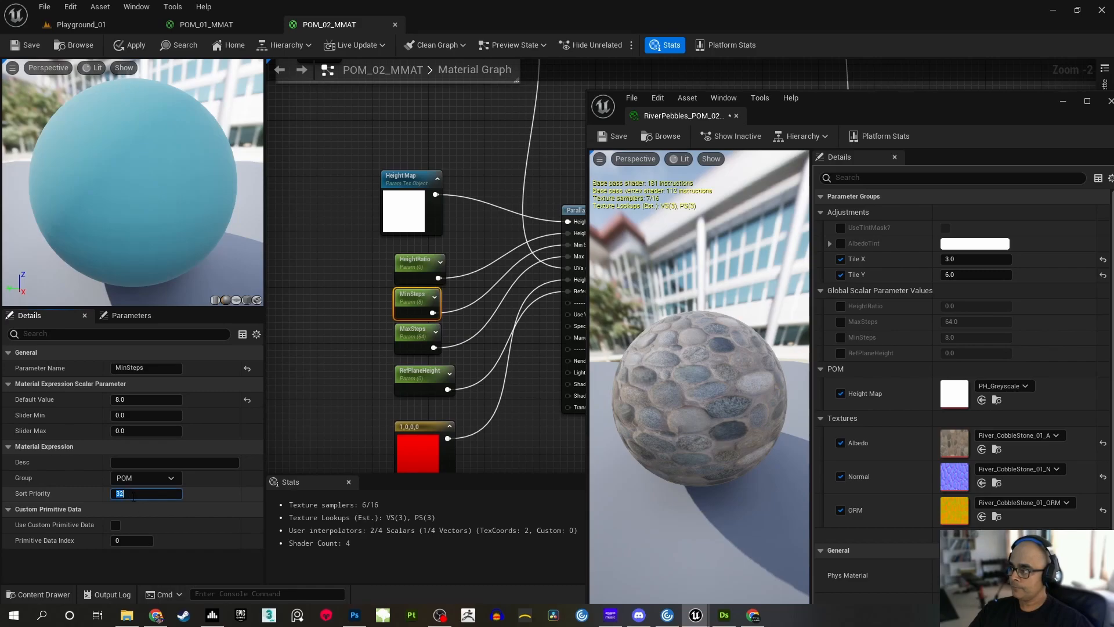
click(416, 340)
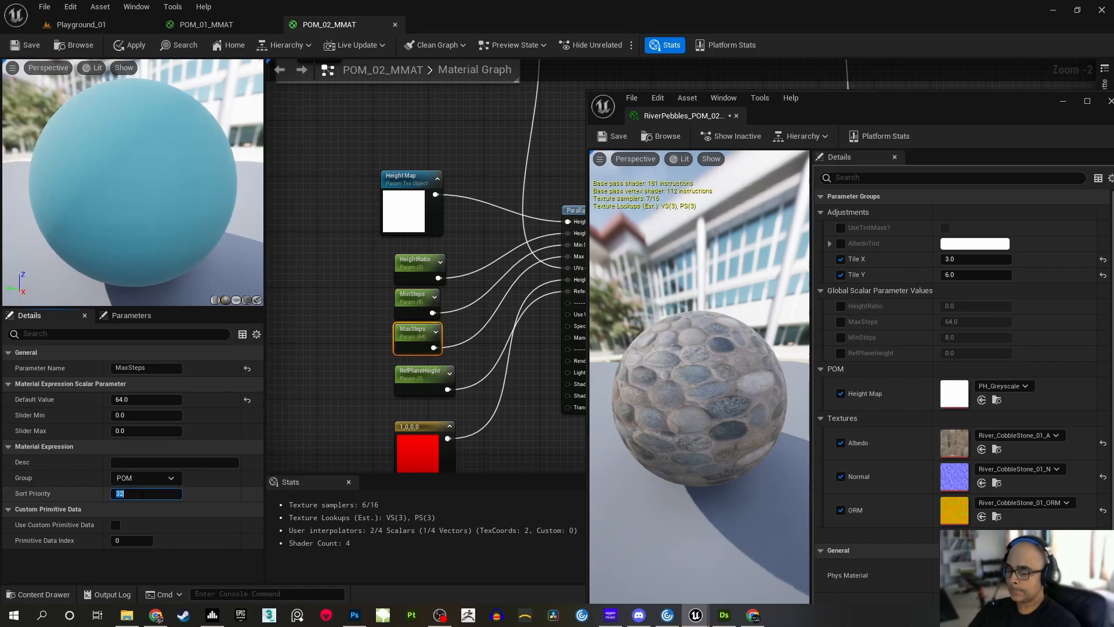
click(403, 383)
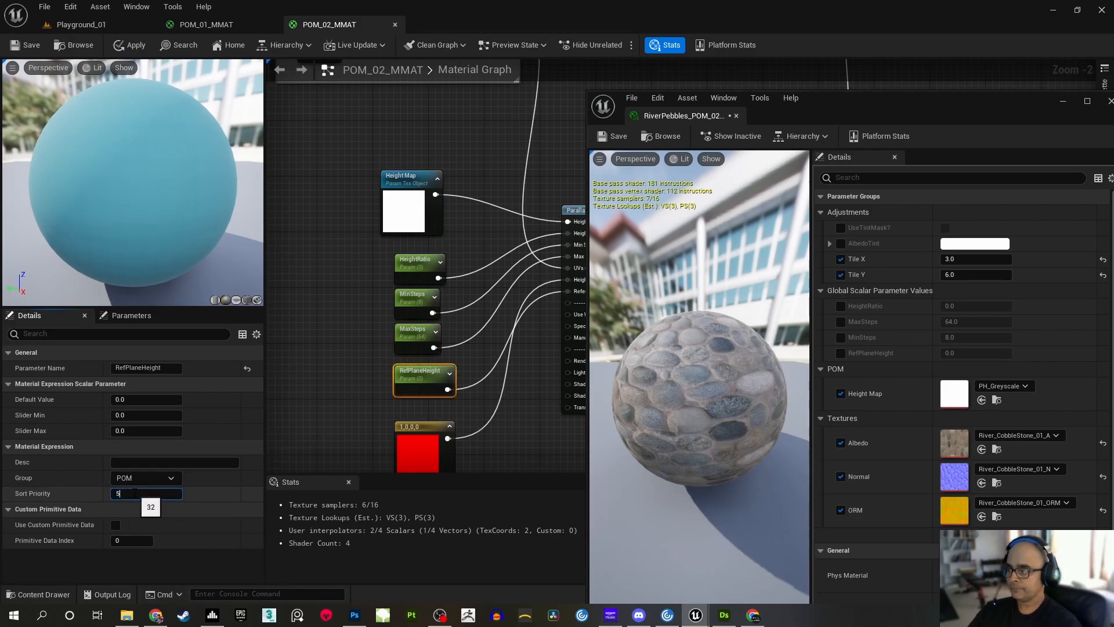
click(309, 354)
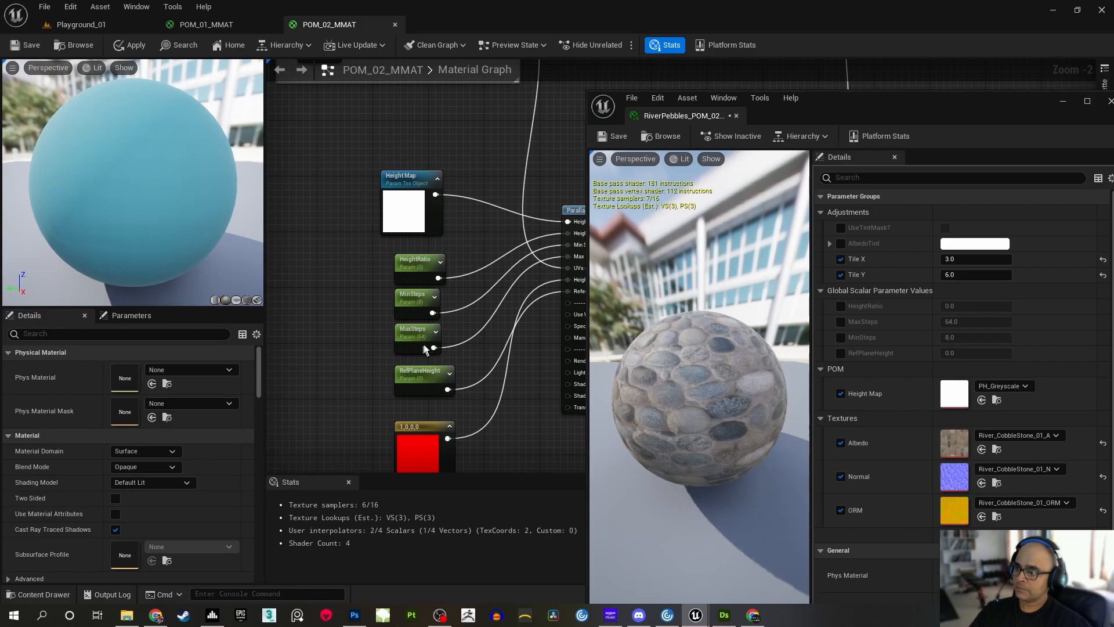
Save POM_02_MMAT and return to the Playground_01 level with the RiverPebbles_POM_02 instance window moved clear of the content browser
key(ctrl+s)
drag(805, 116, 302, 35)
click(81, 25)
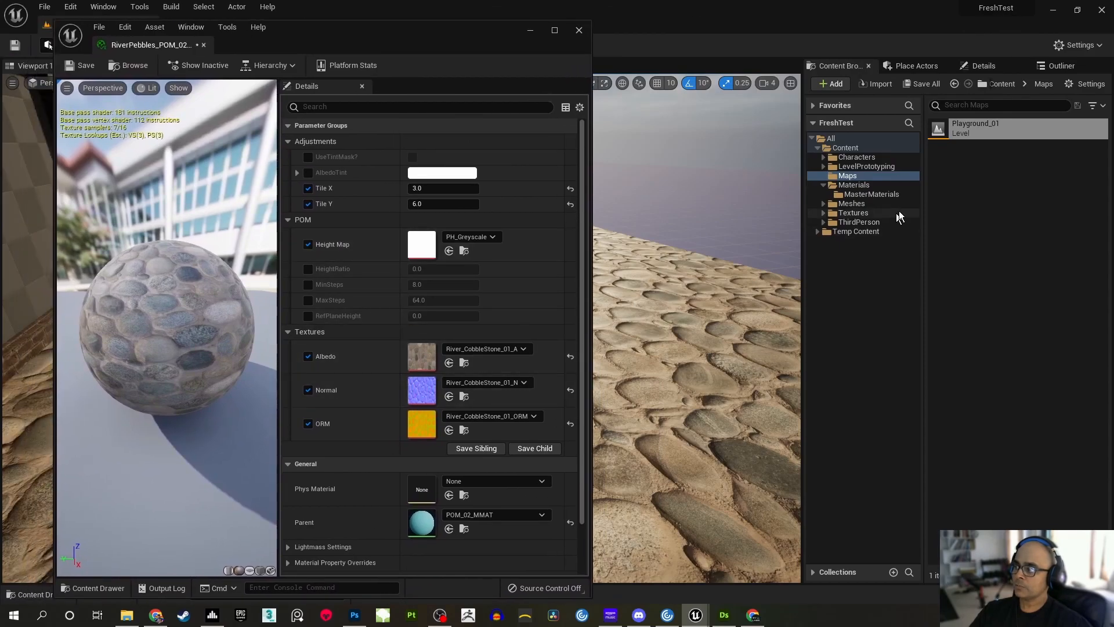
click(980, 243)
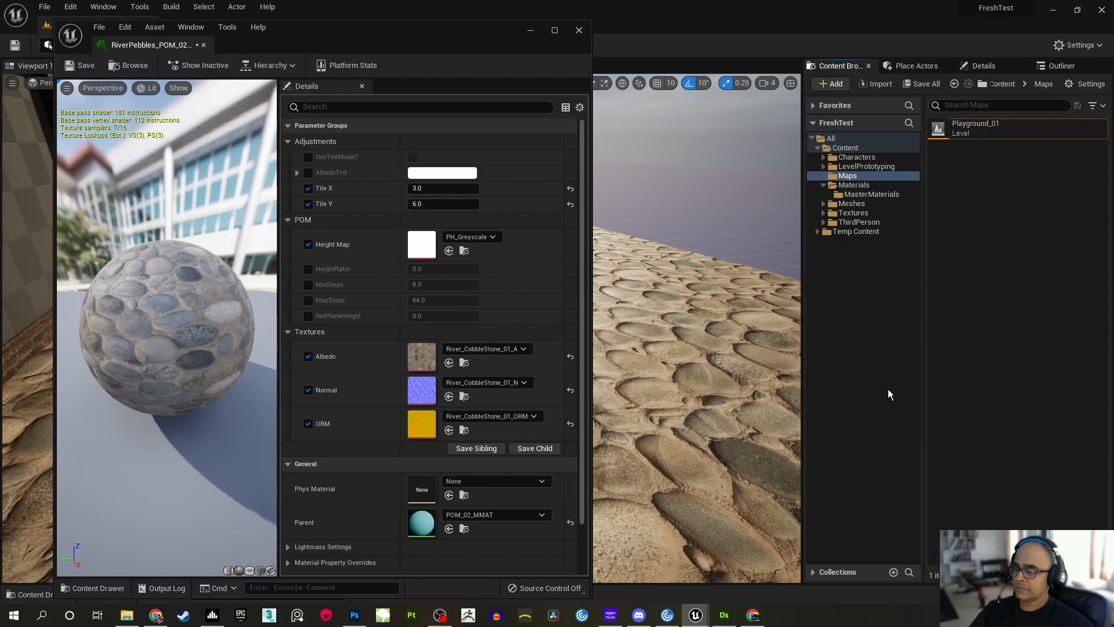
Switch to Substance 3D Designer and preview the albedo, normal, roughness and AO bitmaps in the River_CobbleStone_01 graph
click(725, 616)
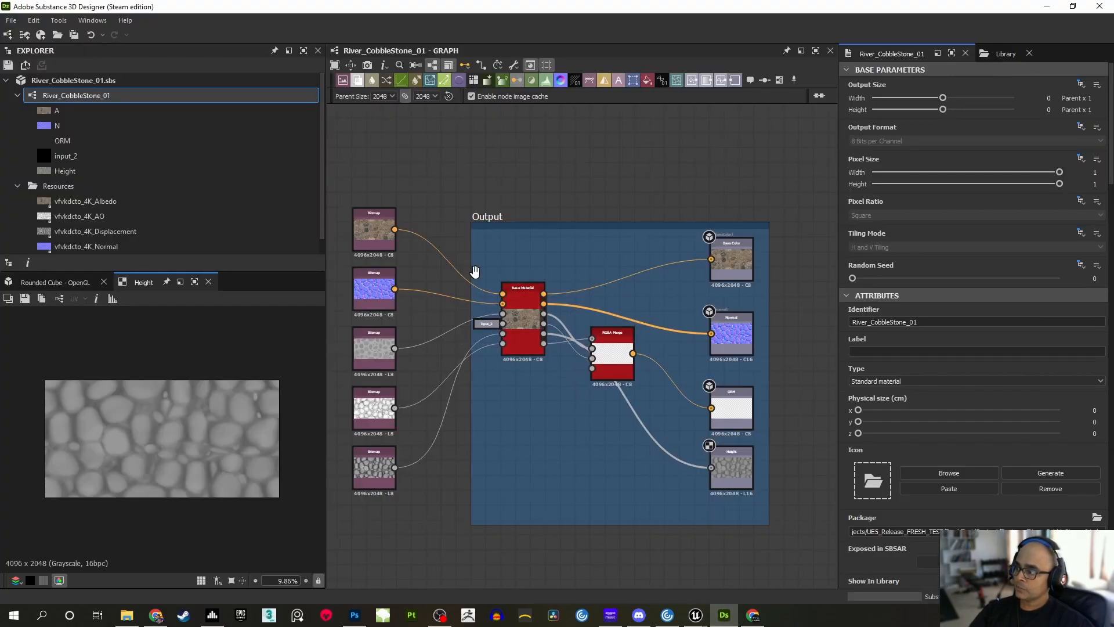
scroll(493, 270, up, 2)
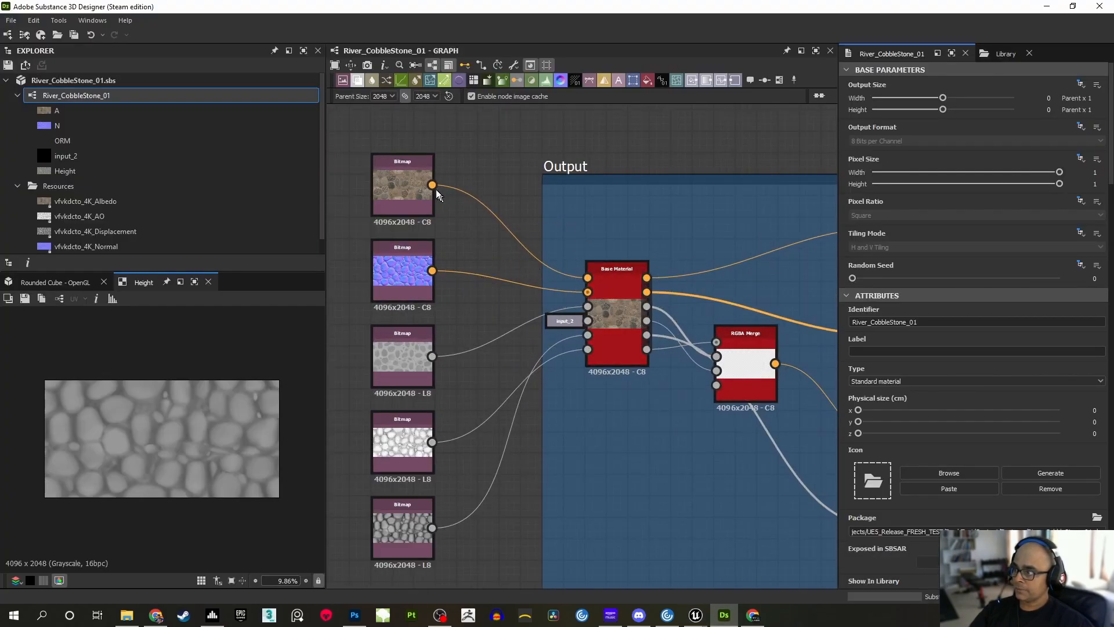
double_click(406, 185)
scroll(127, 460, up, 2)
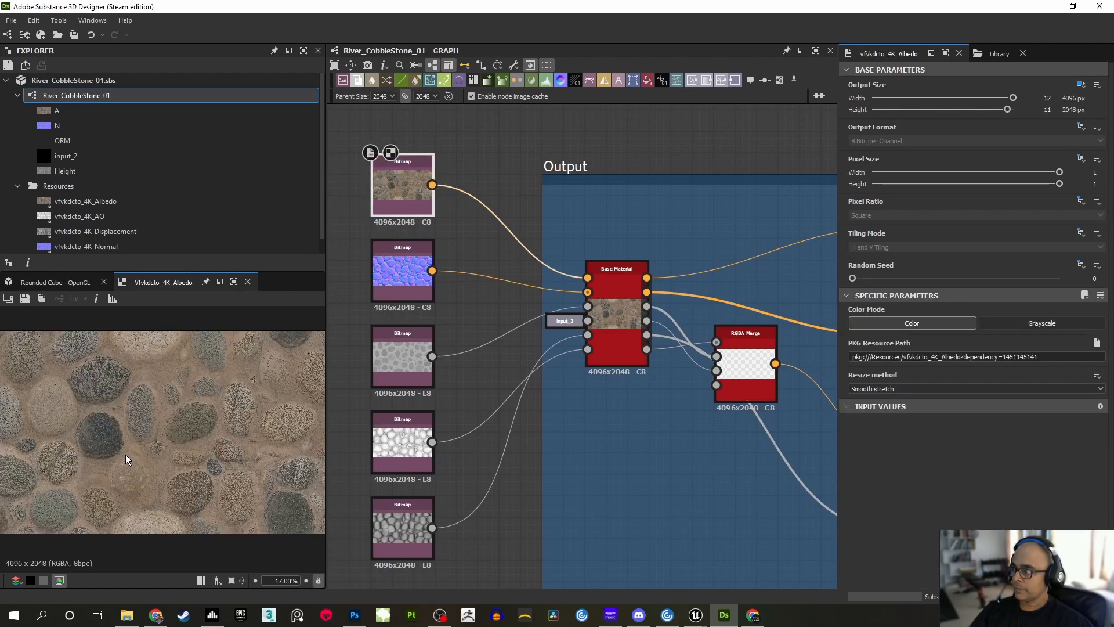
scroll(127, 459, down, 2)
double_click(402, 270)
scroll(201, 481, up, 2)
double_click(402, 185)
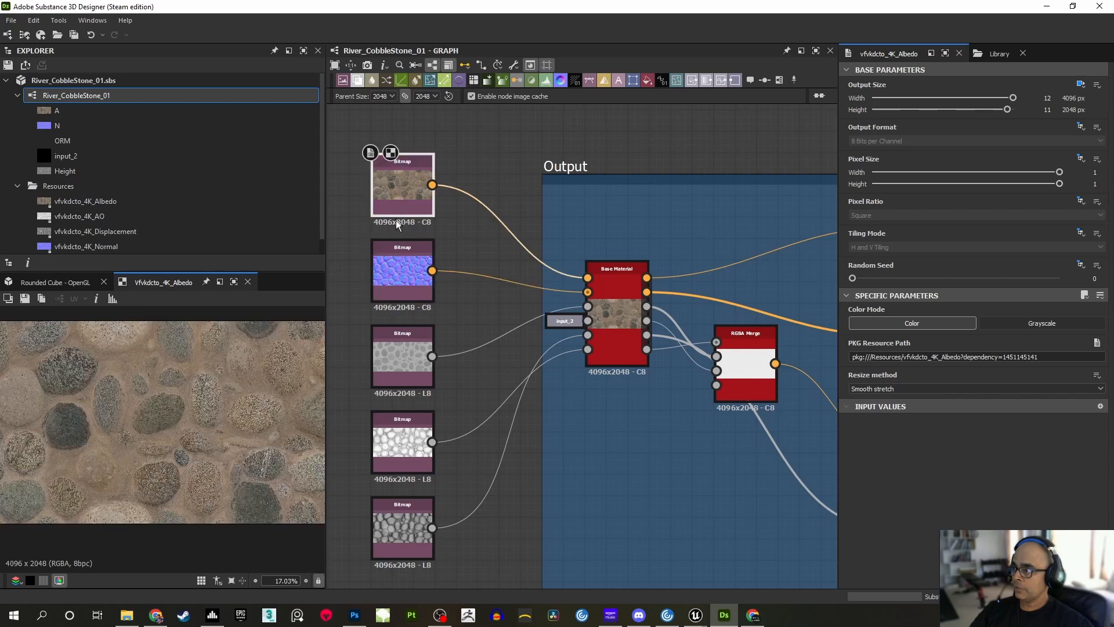
double_click(402, 264)
double_click(399, 368)
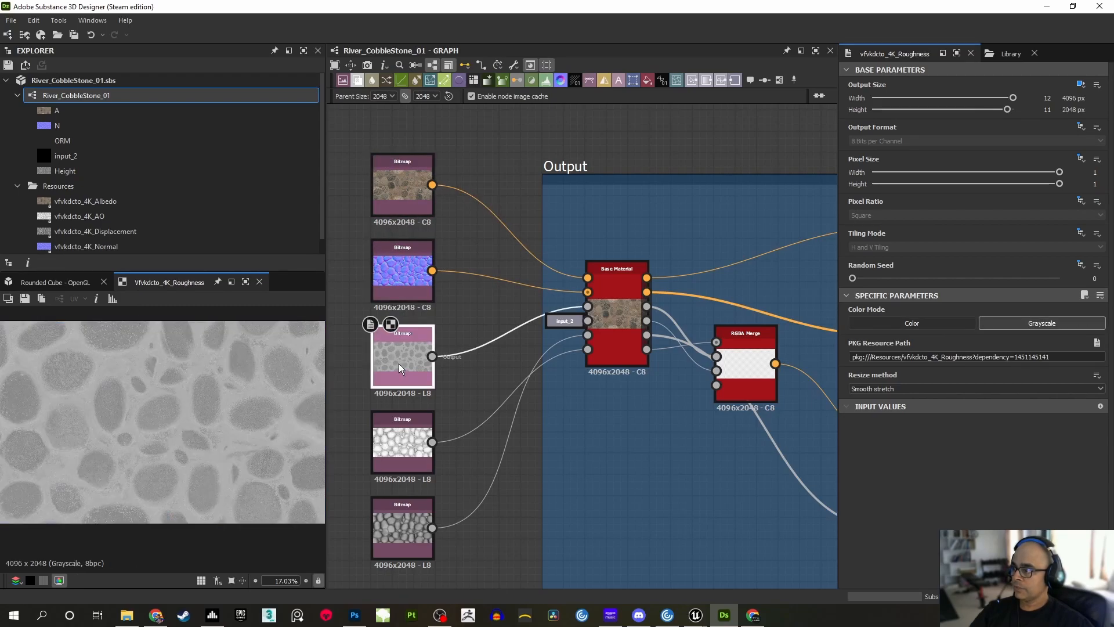
double_click(402, 441)
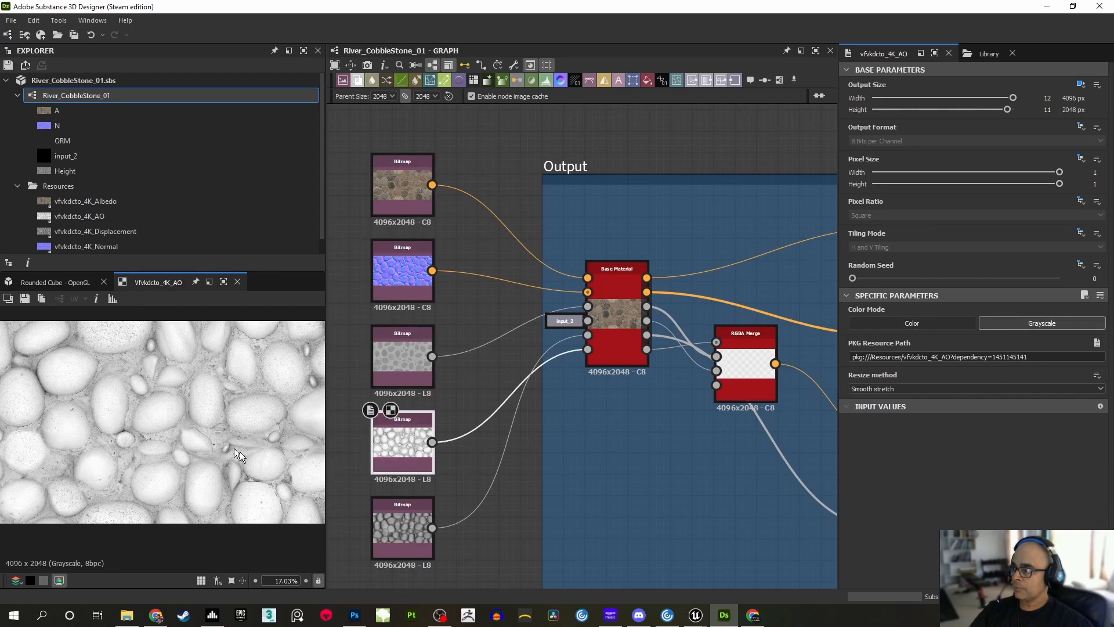
Examine the cobblestone displacement bitmap up close, followed by the output nodes of the River_CobbleStone_01 graph
double_click(402, 527)
scroll(212, 461, up, 3)
middle_drag(212, 461, 287, 484)
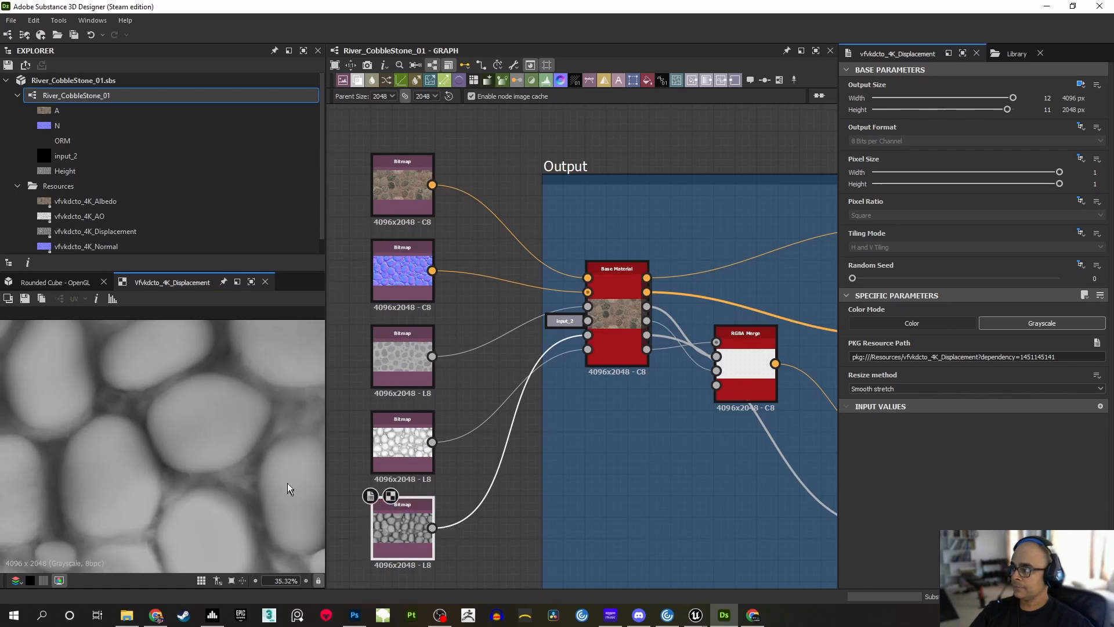
middle_drag(171, 401, 244, 440)
middle_drag(165, 467, 203, 424)
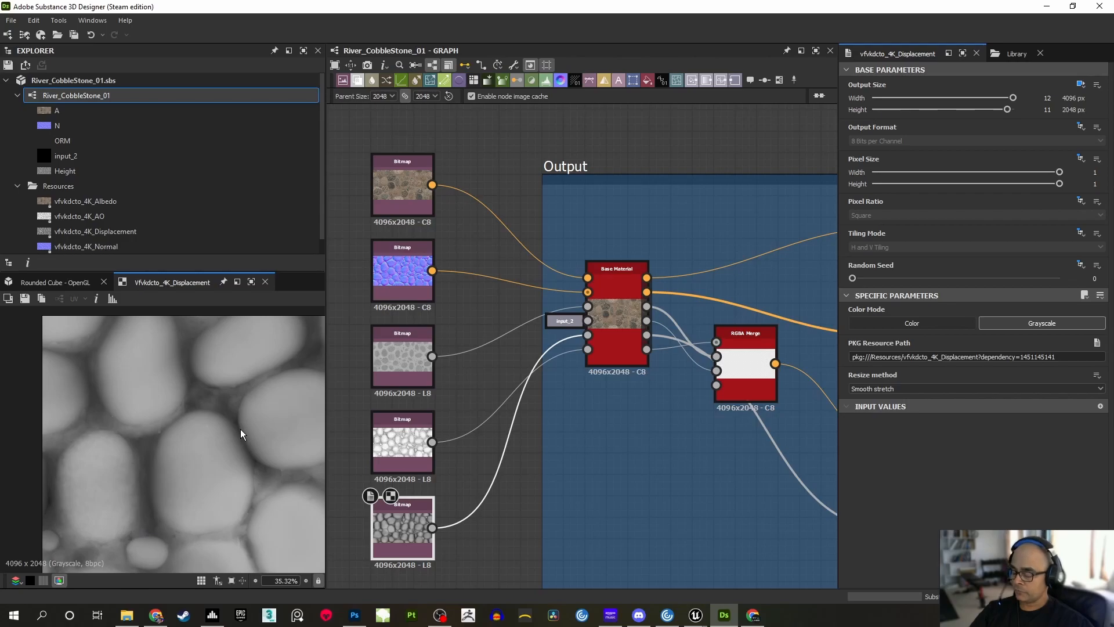
scroll(239, 434, down, 5)
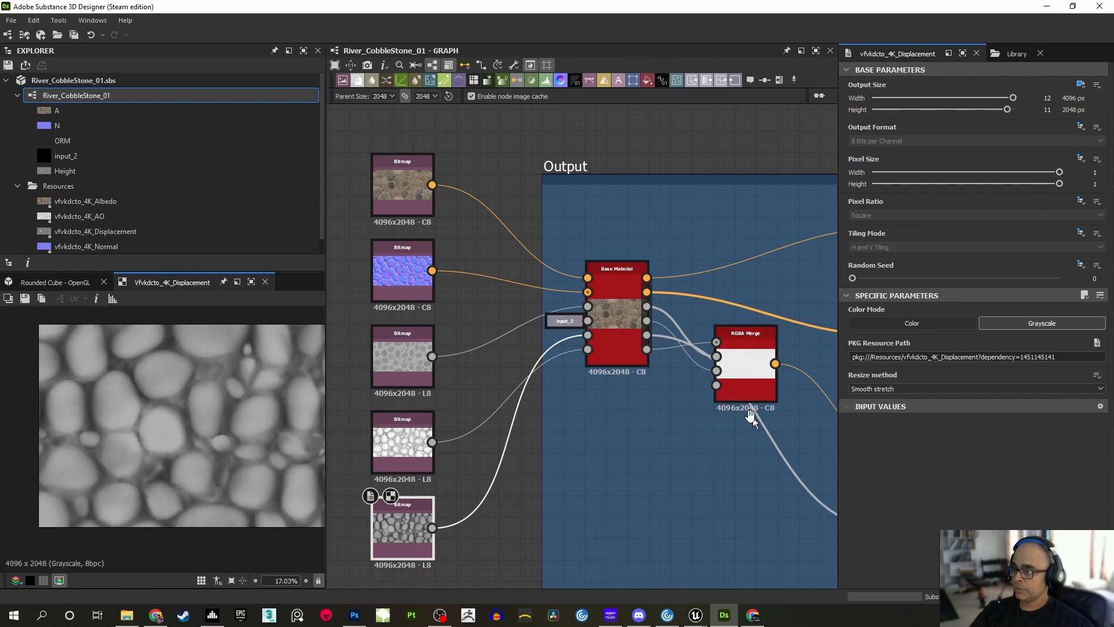
middle_drag(756, 425, 446, 415)
middle_drag(741, 363, 779, 307)
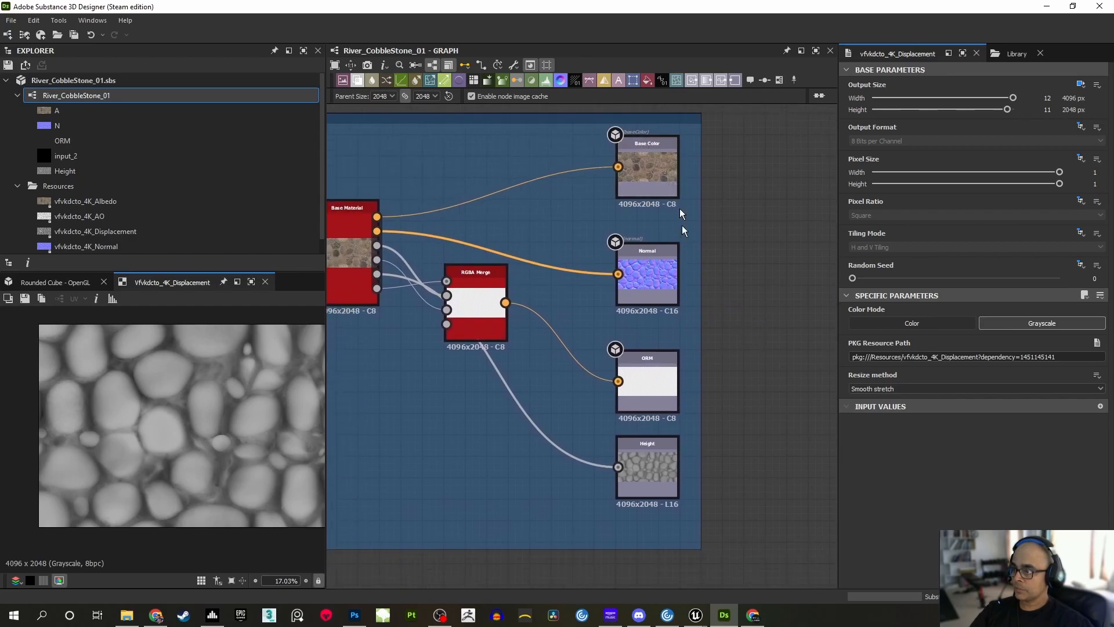
Preview the Base Color, Normal, ORM and Height outputs of the River_CobbleStone_01 graph in turn
double_click(653, 171)
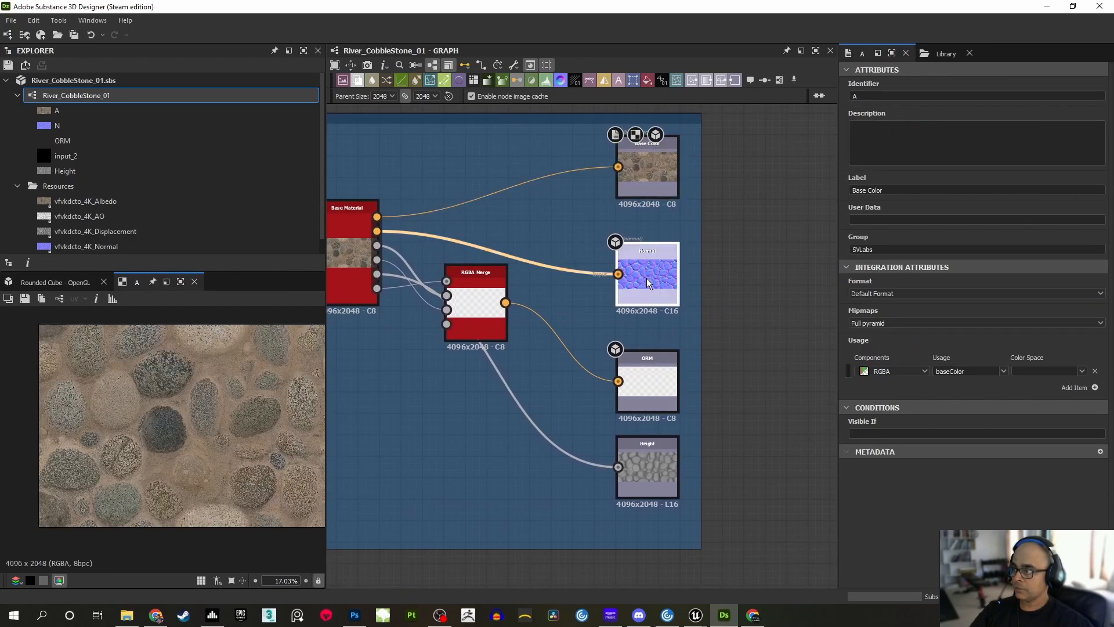
double_click(648, 282)
double_click(646, 384)
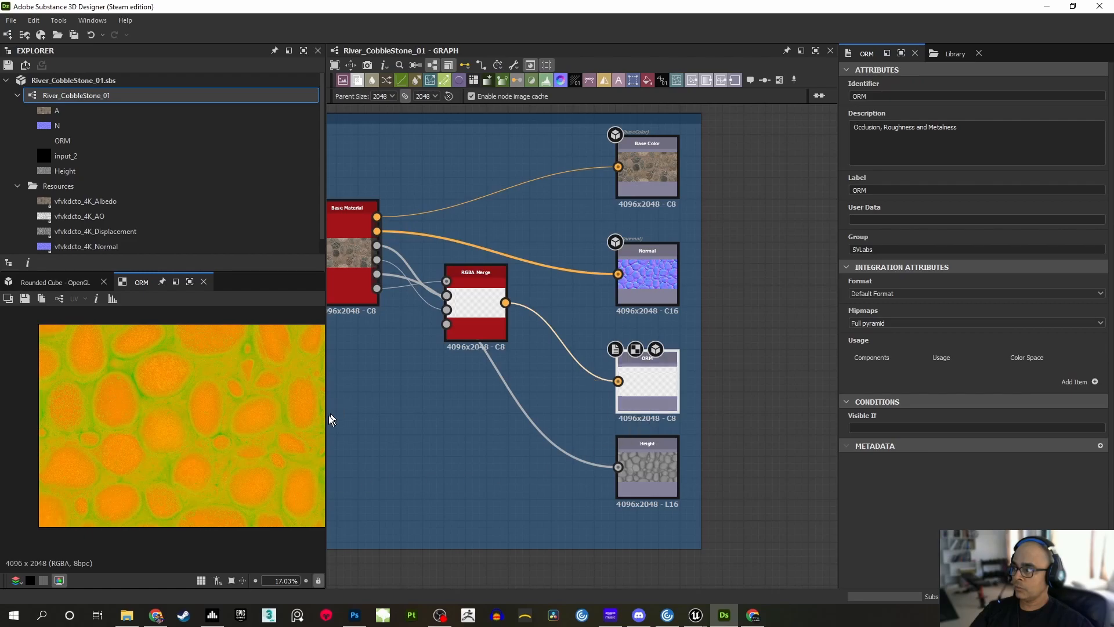
double_click(644, 471)
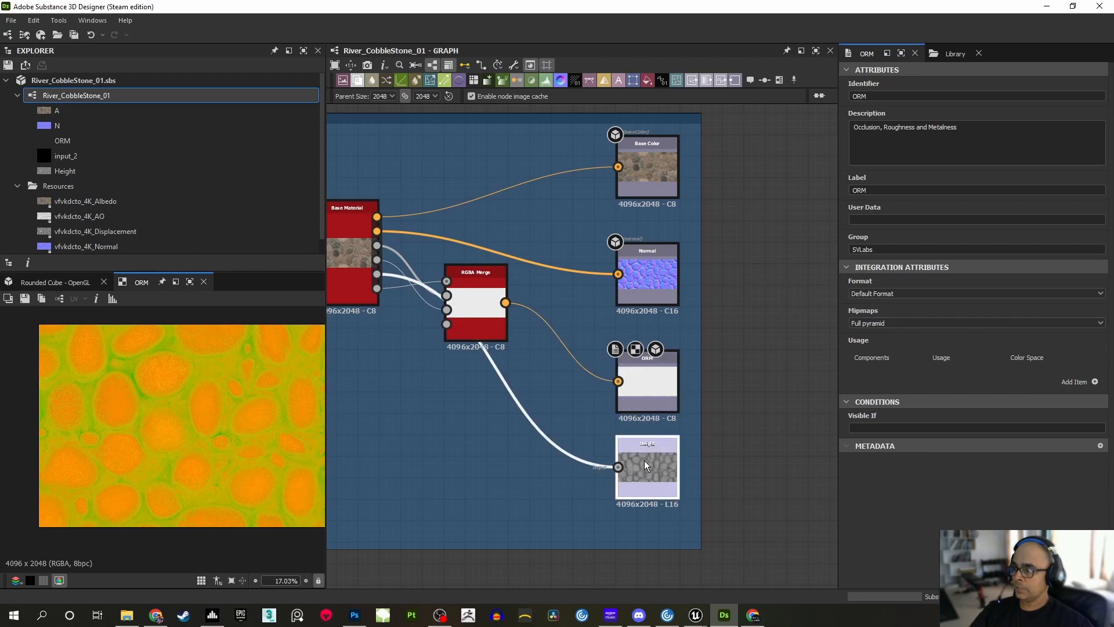
Inspect the ORM output's colour channels individually, finishing with a preview of the Height output
double_click(650, 404)
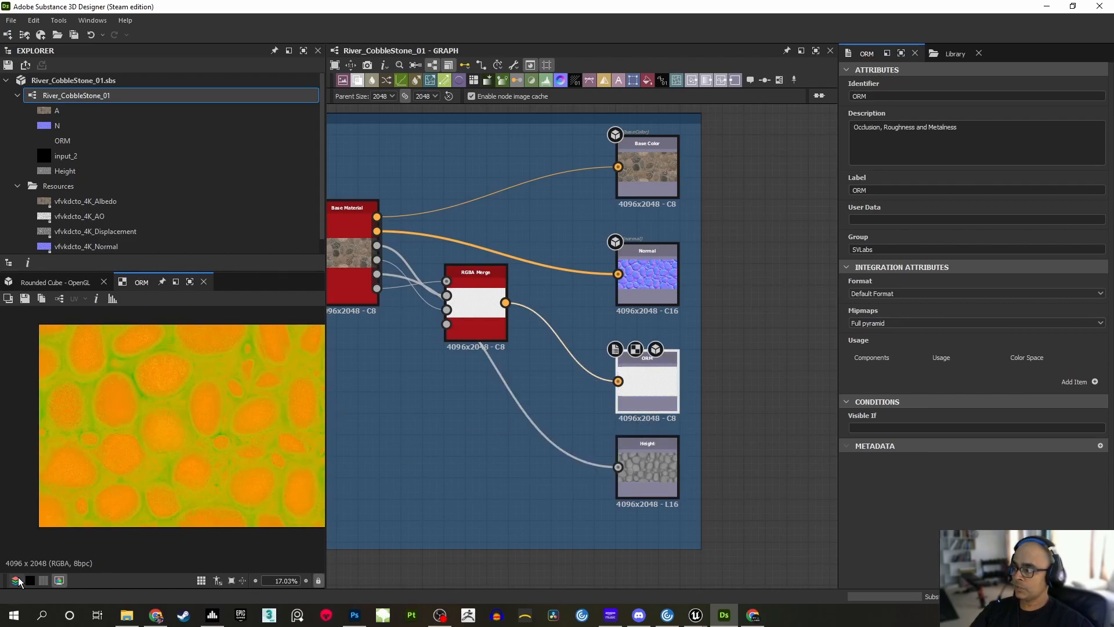
click(26, 524)
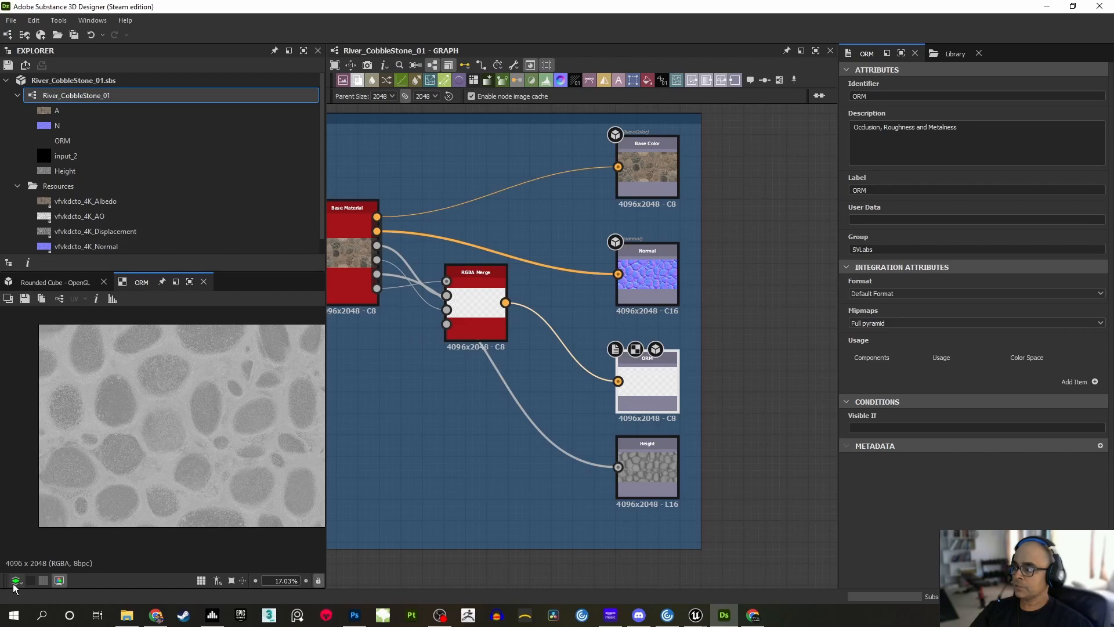
click(26, 566)
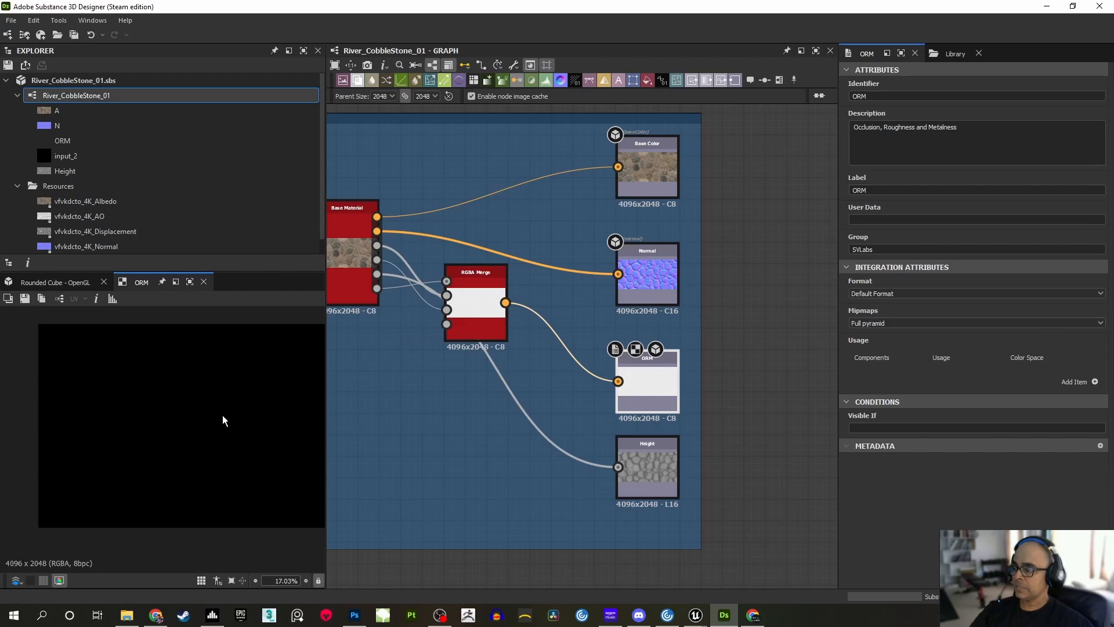
click(644, 465)
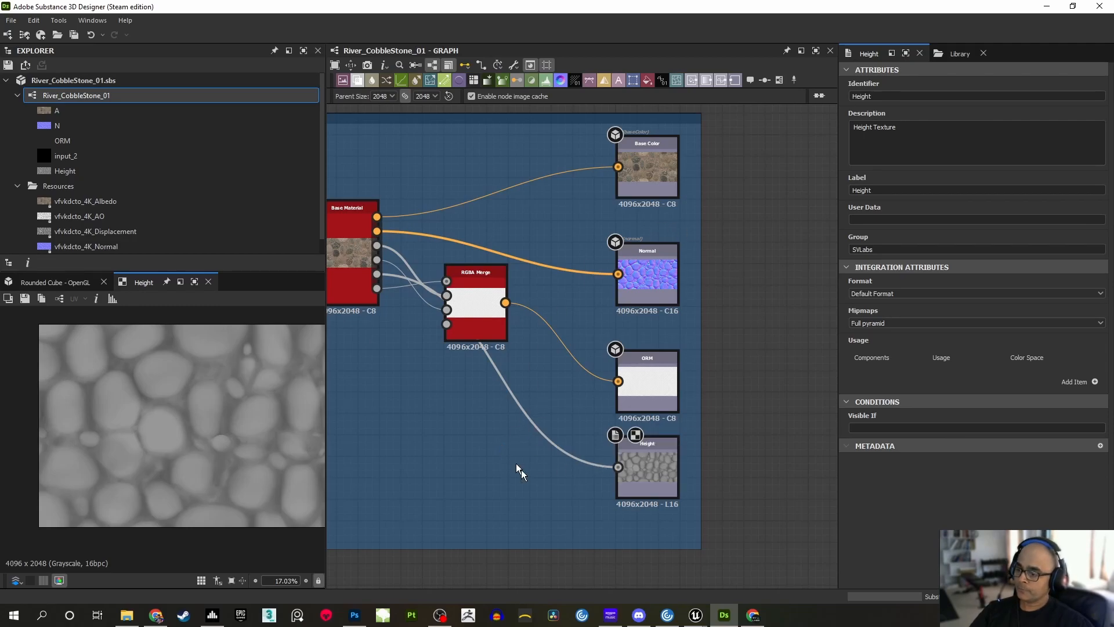
Switch to Unreal Editor and assign River_CobbleStone_01_Height from the Textures folder as the Height Map of the RiverPebbles_POM_02 instance
mouse_move(696, 614)
click(685, 570)
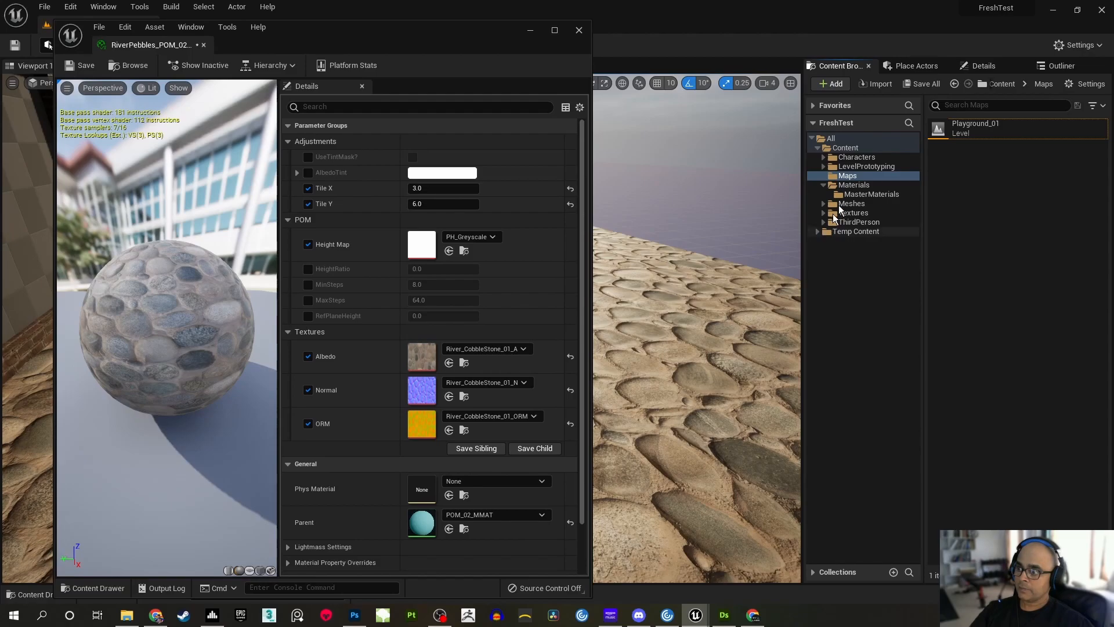
click(854, 216)
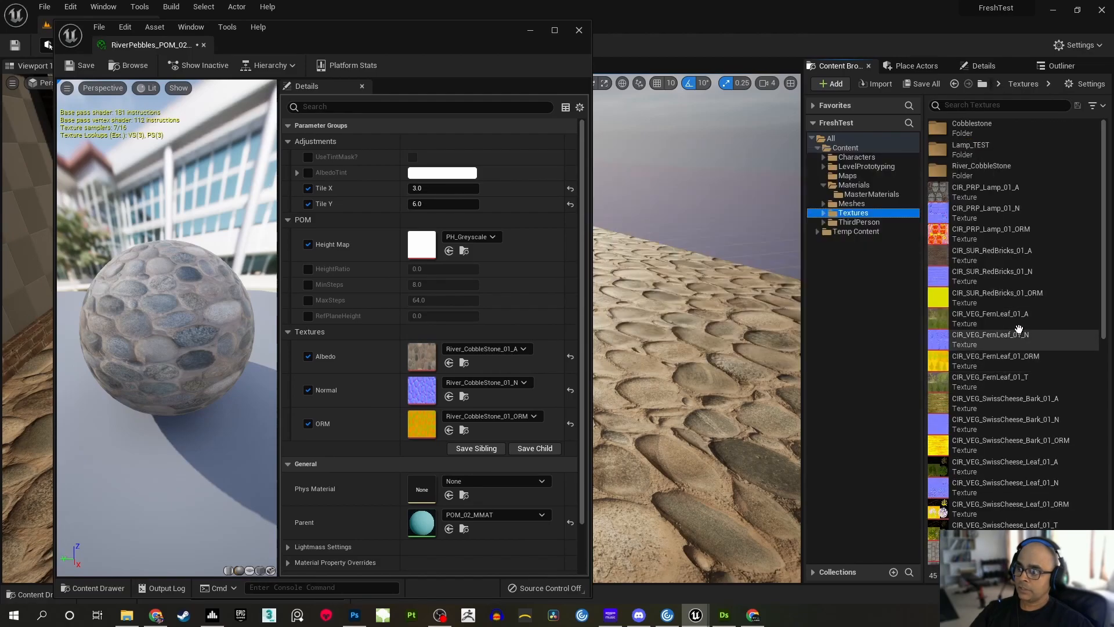
scroll(1101, 278, down, 5)
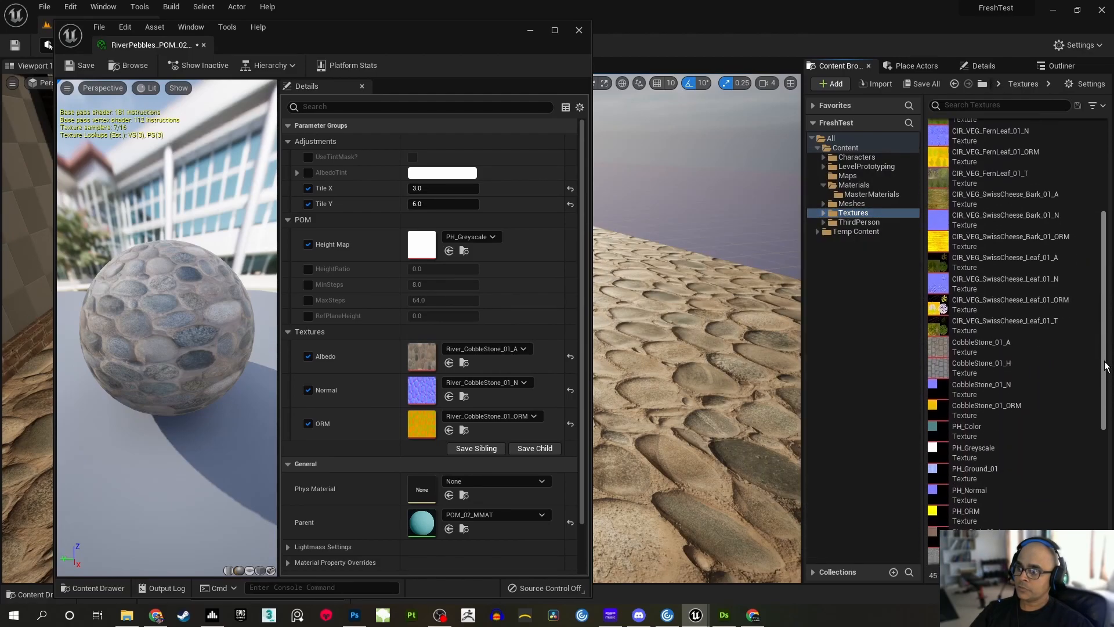
scroll(1061, 471, down, 6)
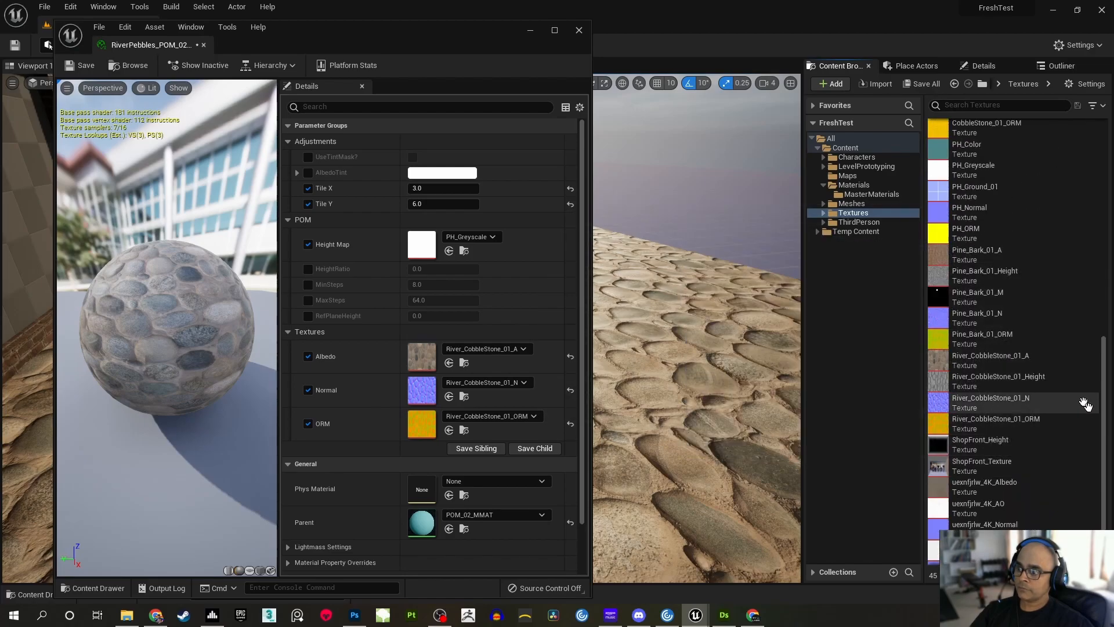
mouse_move(989, 388)
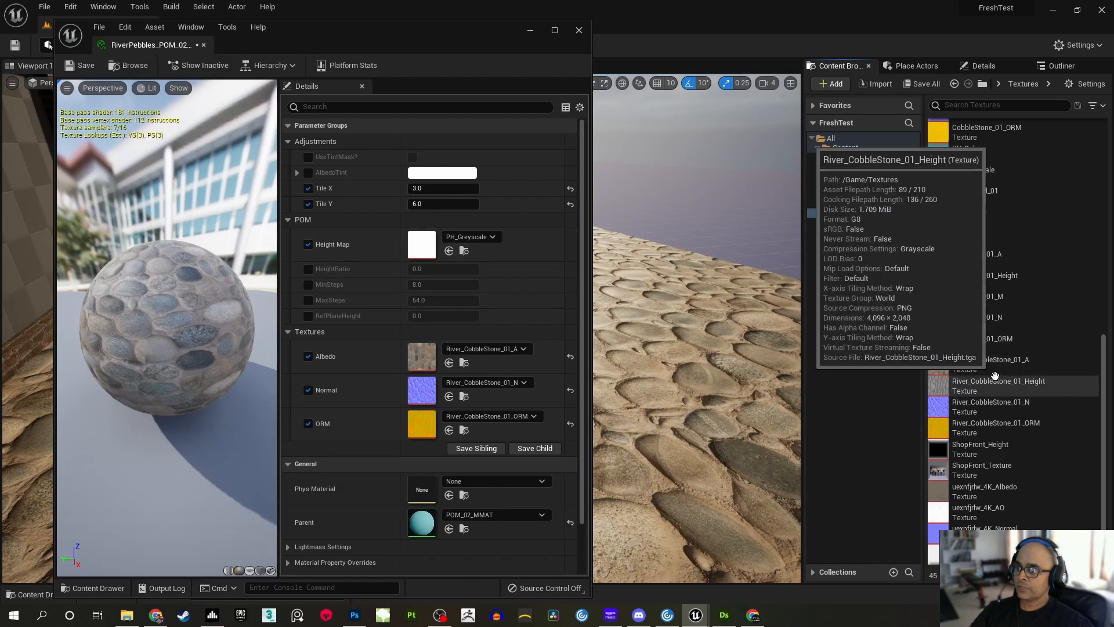
drag(1006, 387, 420, 243)
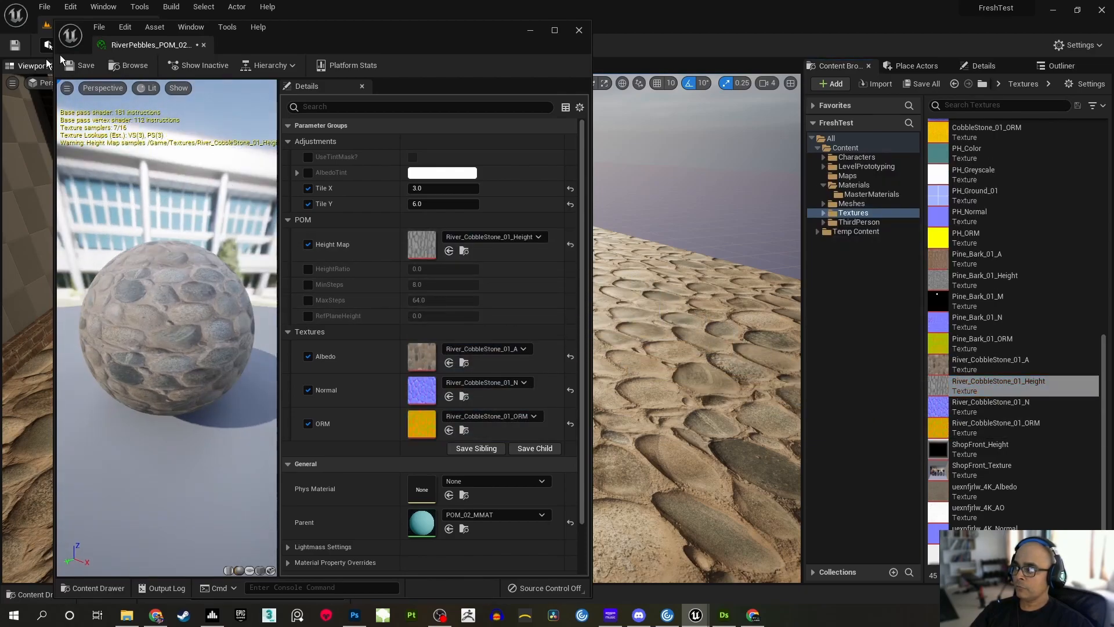
Move the instance window clear of the floor view and enable the HeightRatio, MinSteps, MaxSteps and RefPlaneHeight overrides
drag(395, 29, 879, 25)
click(793, 251)
click(792, 266)
click(793, 282)
click(793, 297)
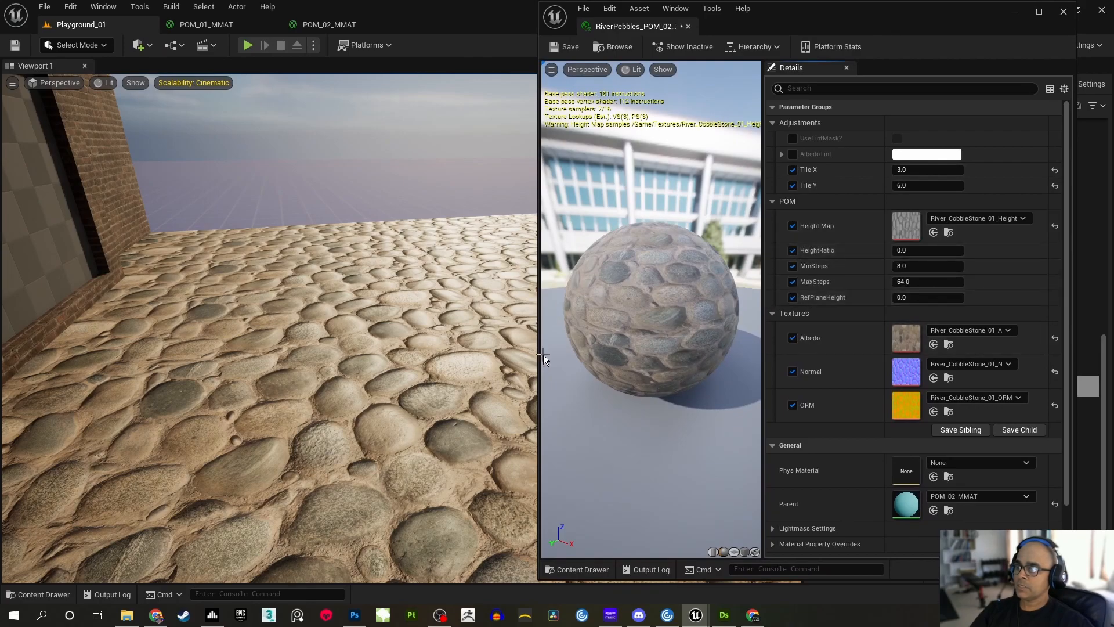
Set HeightRatio to 0.1 and examine the cobblestone floor from a low angle
right_drag(371, 349, 493, 366)
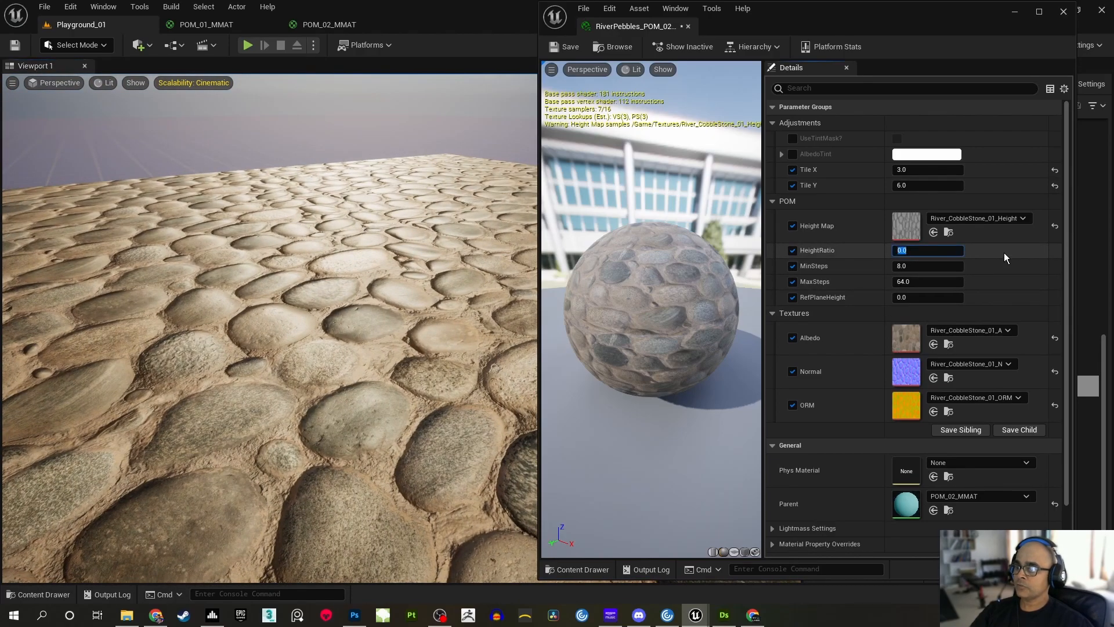
text(0.)
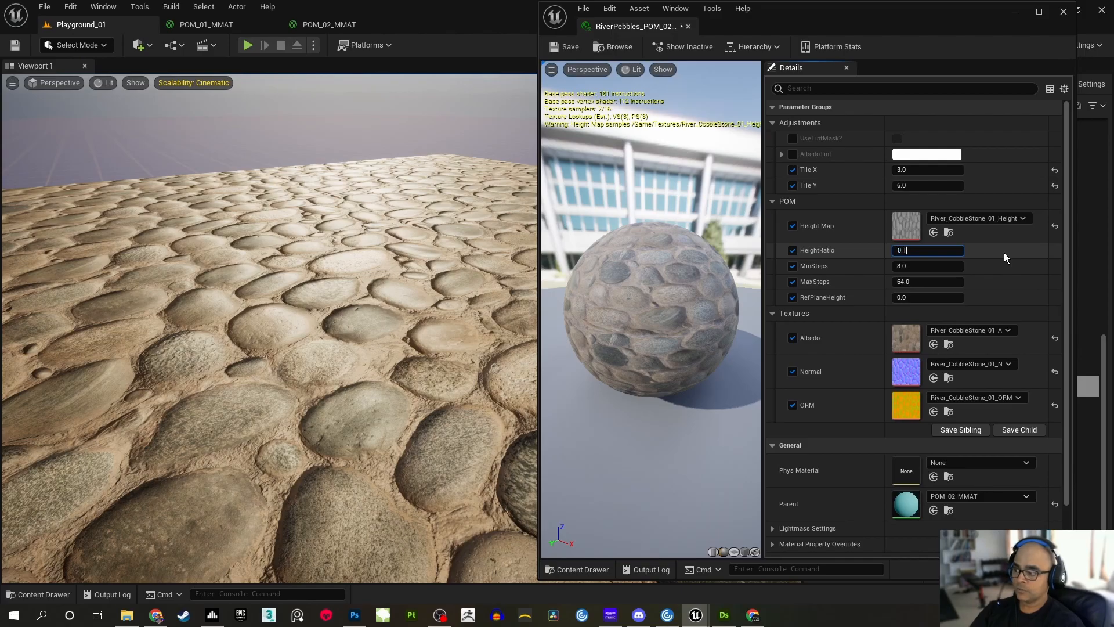
key(Return)
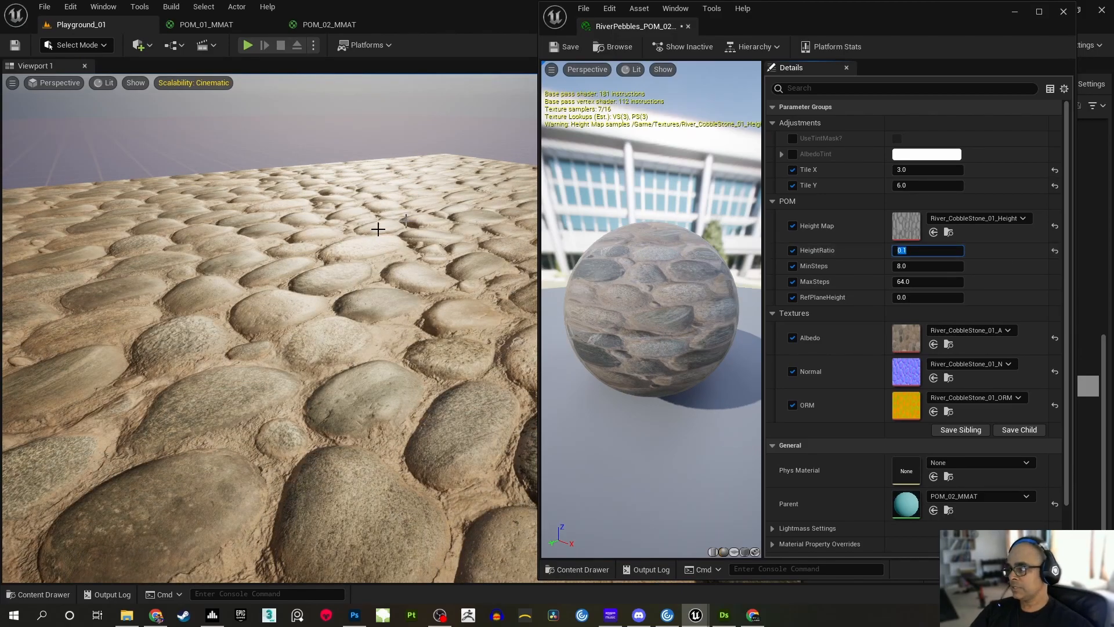
mouse_move(400, 250)
right_down()
mouse_move(392, 310)
mouse_move(401, 256)
mouse_move(537, 253)
mouse_move(441, 248)
mouse_move(517, 255)
mouse_move(371, 280)
mouse_move(413, 279)
mouse_move(397, 210)
mouse_move(396, 232)
right_up()
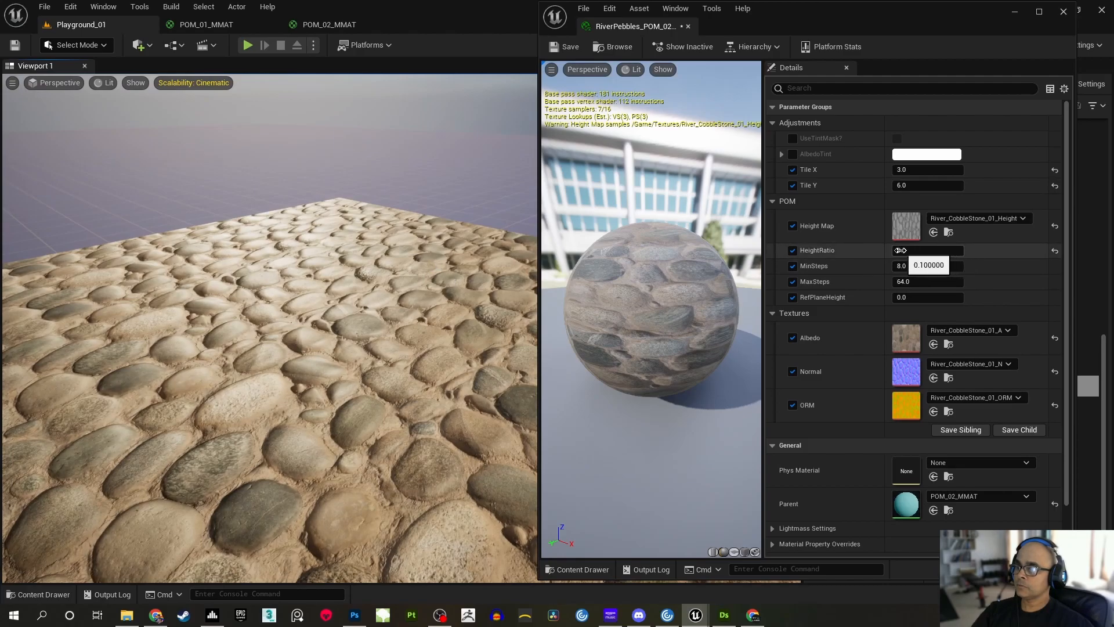
Increase HeightRatio to about 0.212 and view the floor from several angles
drag(900, 250, 923, 250)
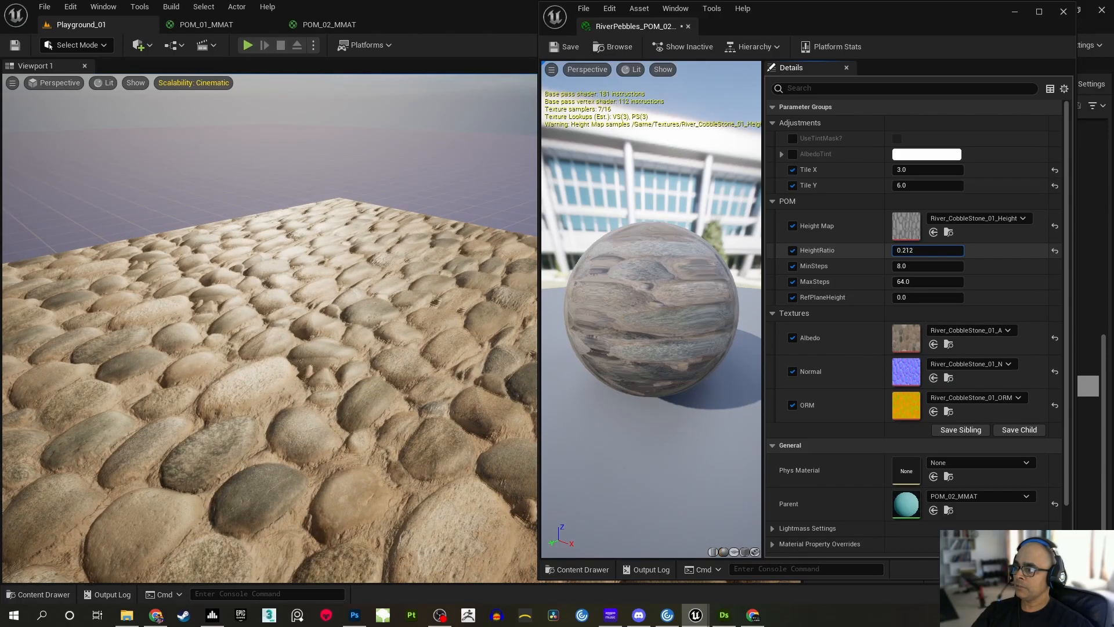
right_drag(267, 325, 494, 328)
right_drag(252, 282, 316, 287)
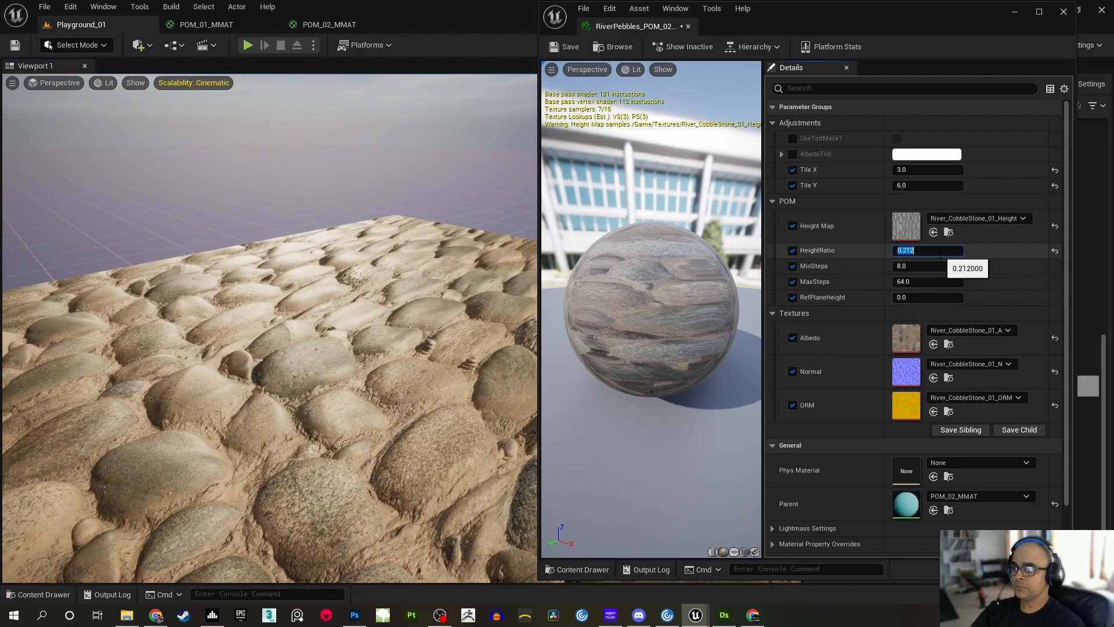
Compare the floor with the HeightRatio override off and on, leave it on, and inspect the stones with the instance window minimised
click(793, 251)
click(793, 252)
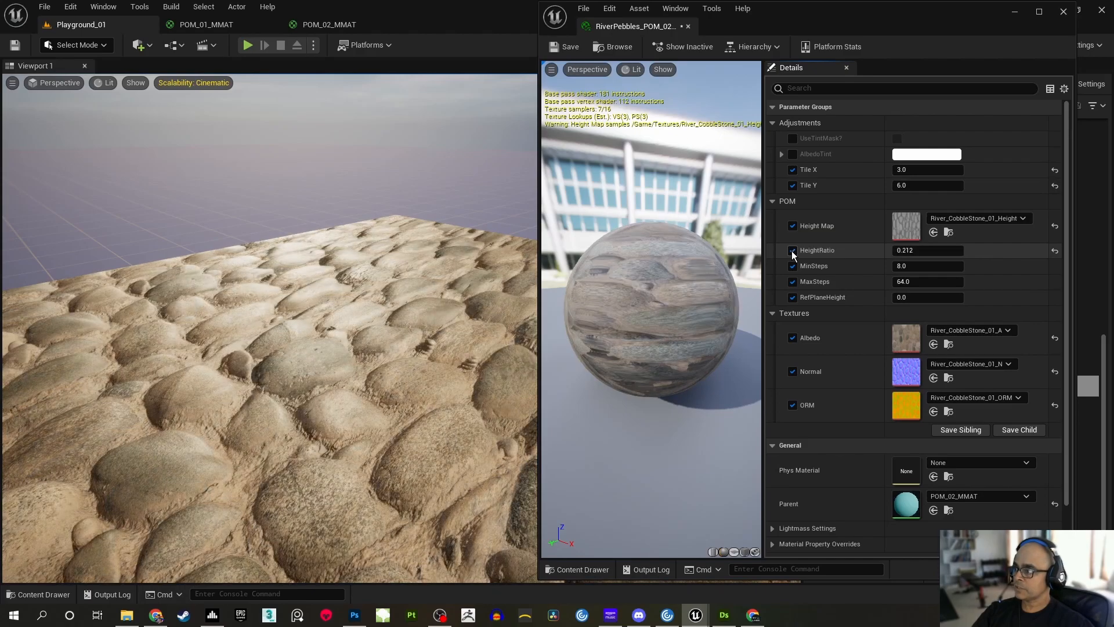
click(793, 251)
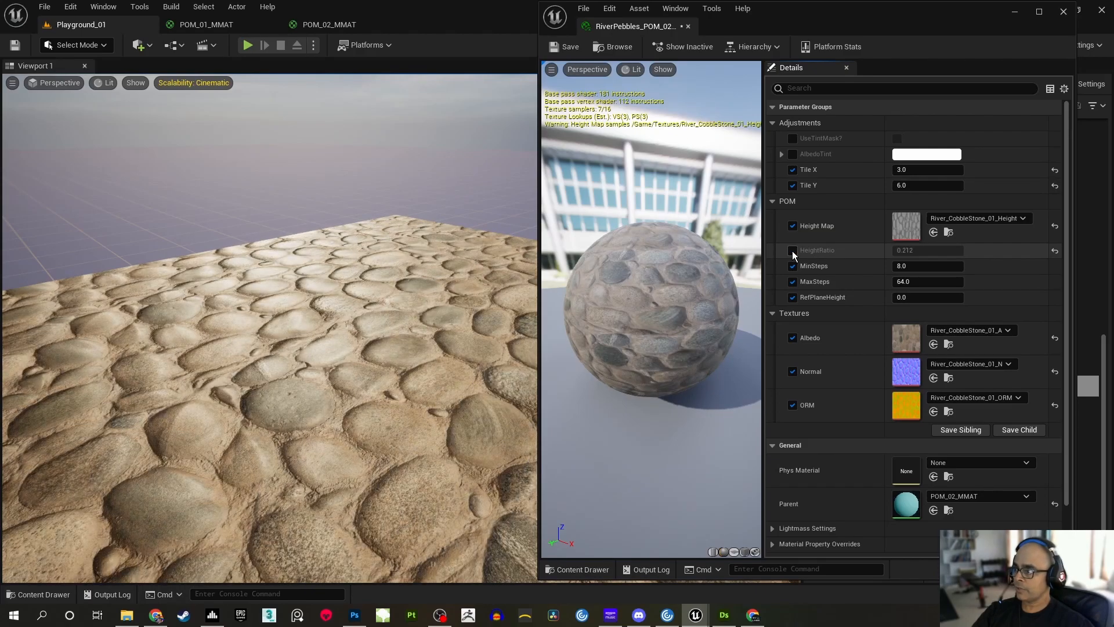
click(793, 251)
mouse_move(417, 339)
right_down()
mouse_move(431, 314)
mouse_move(380, 322)
mouse_move(407, 318)
mouse_move(406, 331)
mouse_move(415, 320)
right_up()
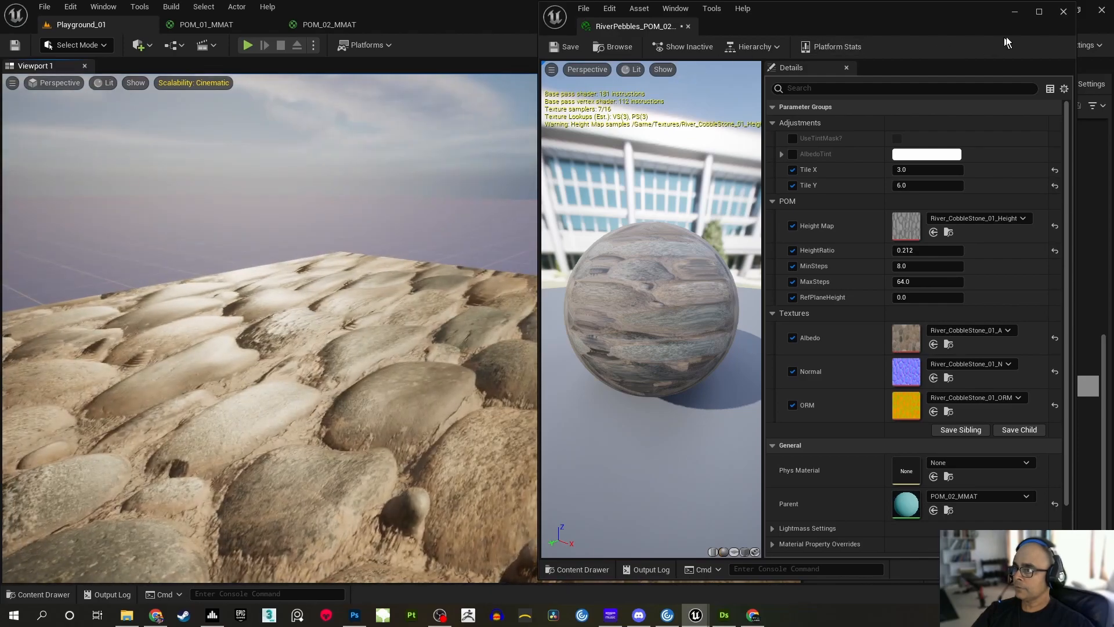
click(1015, 13)
right_drag(400, 328, 636, 562)
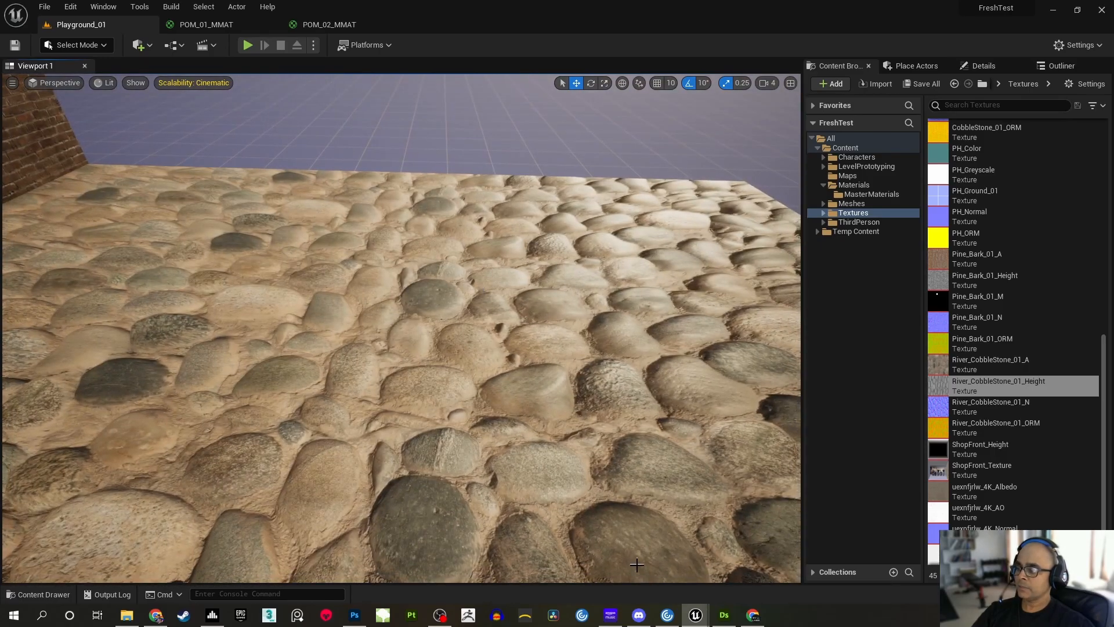
Bring back the instance window and set Tile X to 4 and Tile Y to 8
mouse_move(698, 621)
click(743, 579)
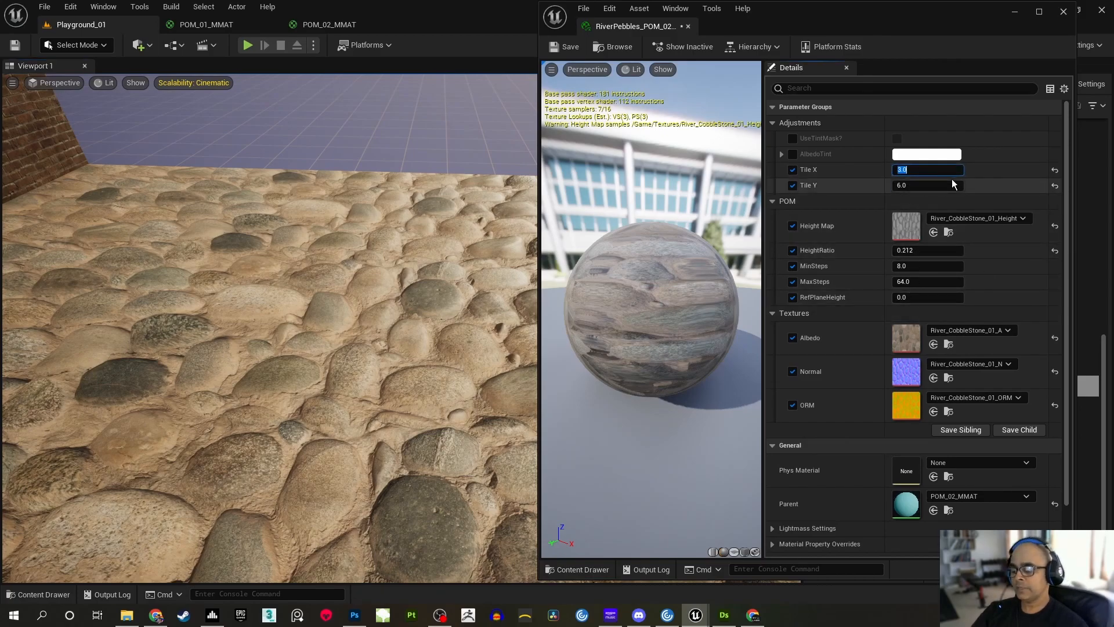
text(4)
key(Return)
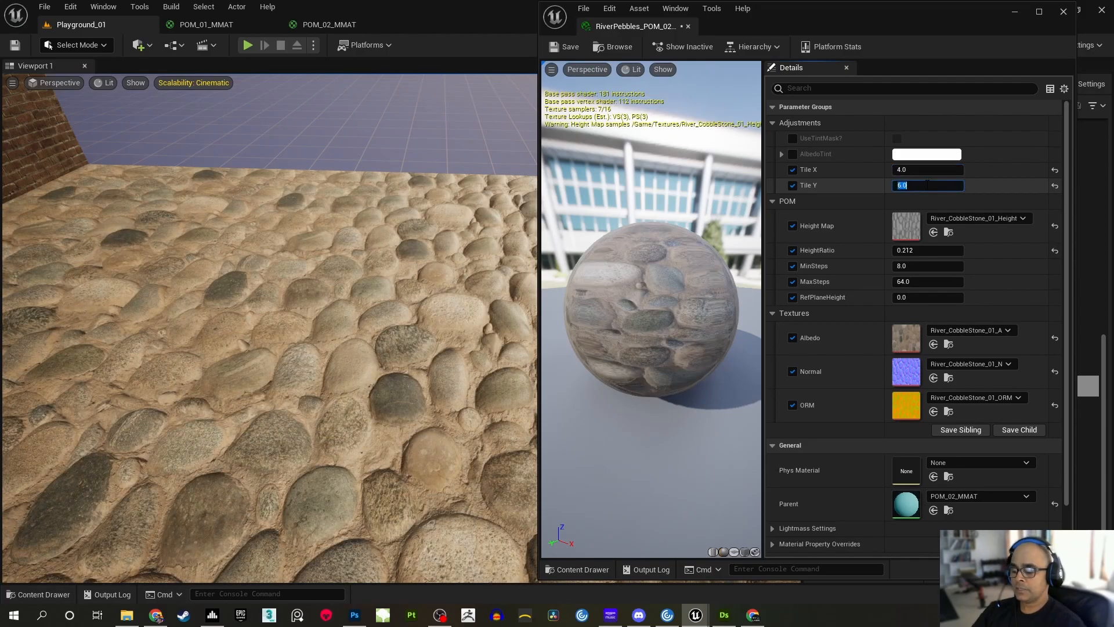
key(Return)
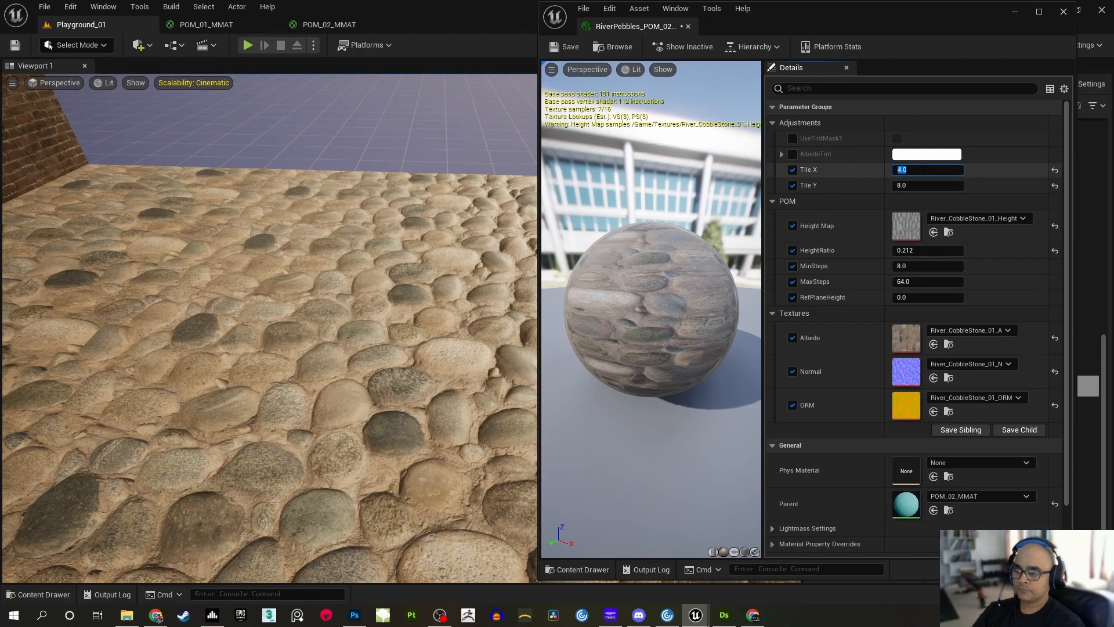
Set Tile X to 6 and Tile Y to 12, and save the RiverPebbles_POM_02 instance
text(6)
key(Return)
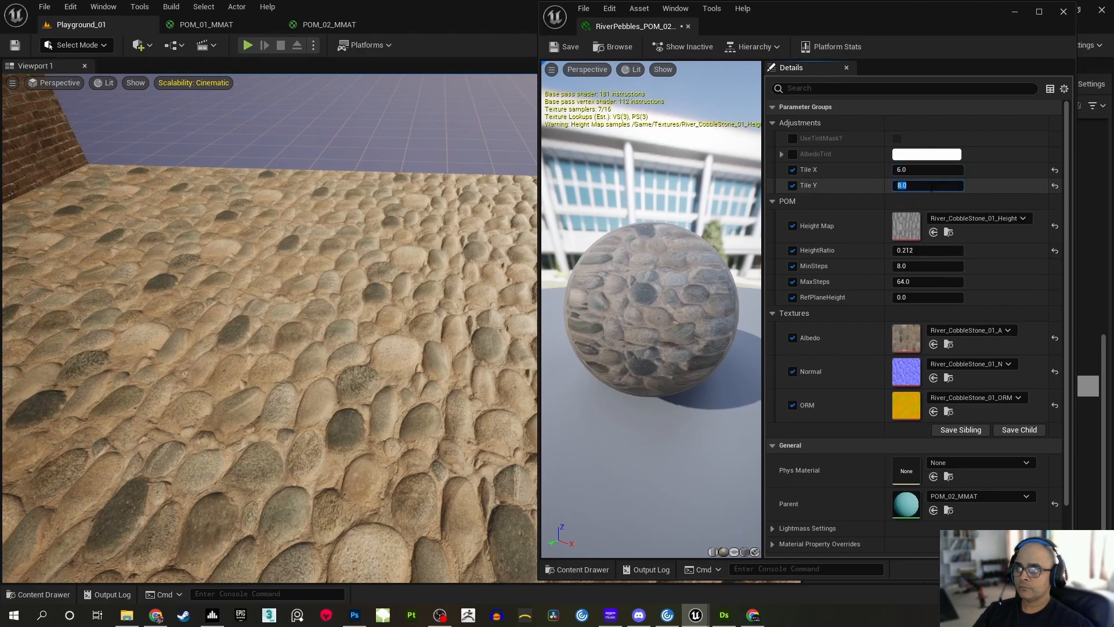
text(12)
key(Return)
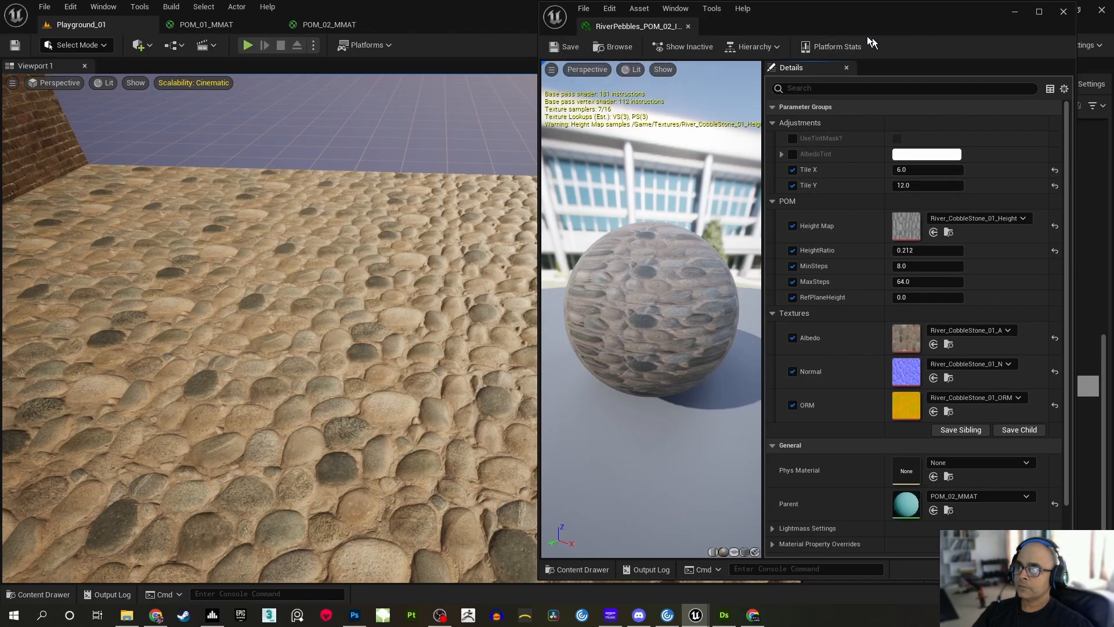
Examine the cobblestone floor with the new tiling, minimising the material instance window for a full view
key(w)
right_drag(383, 257, 343, 270)
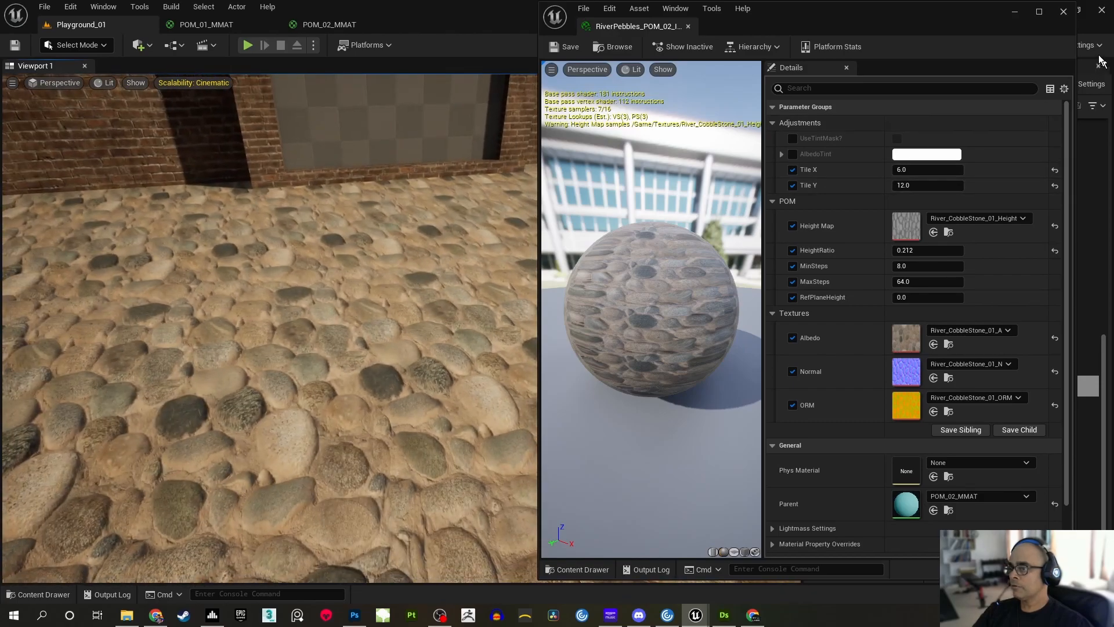
click(1015, 13)
right_drag(651, 238, 466, 264)
Play the level, run the character across the cobblestone floor to check the parallax from several directions, and stop playing
click(246, 49)
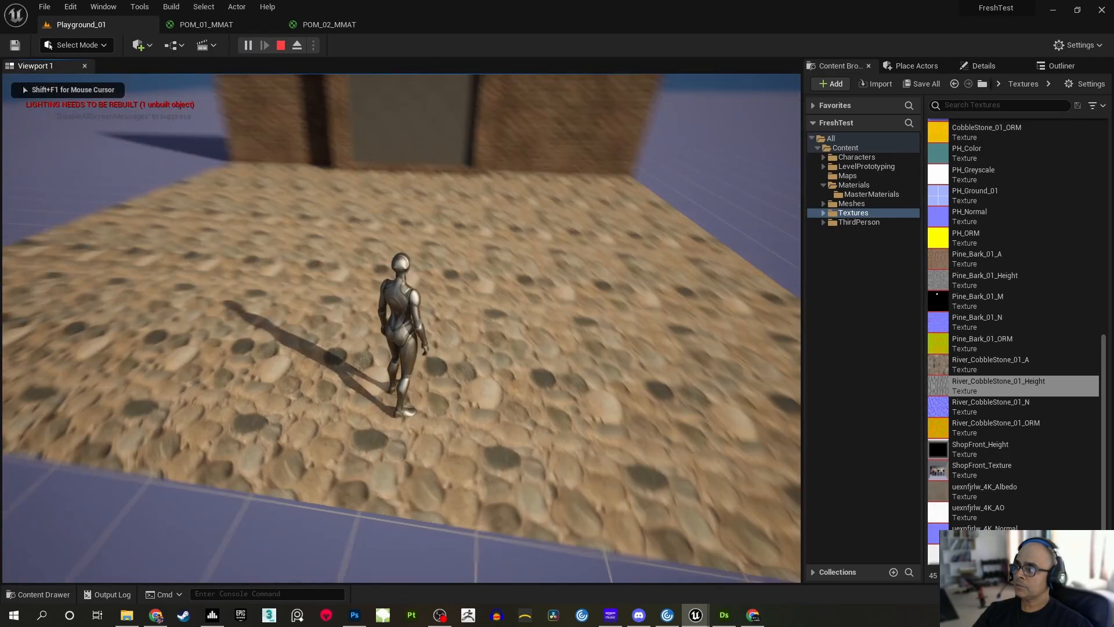
key(w)
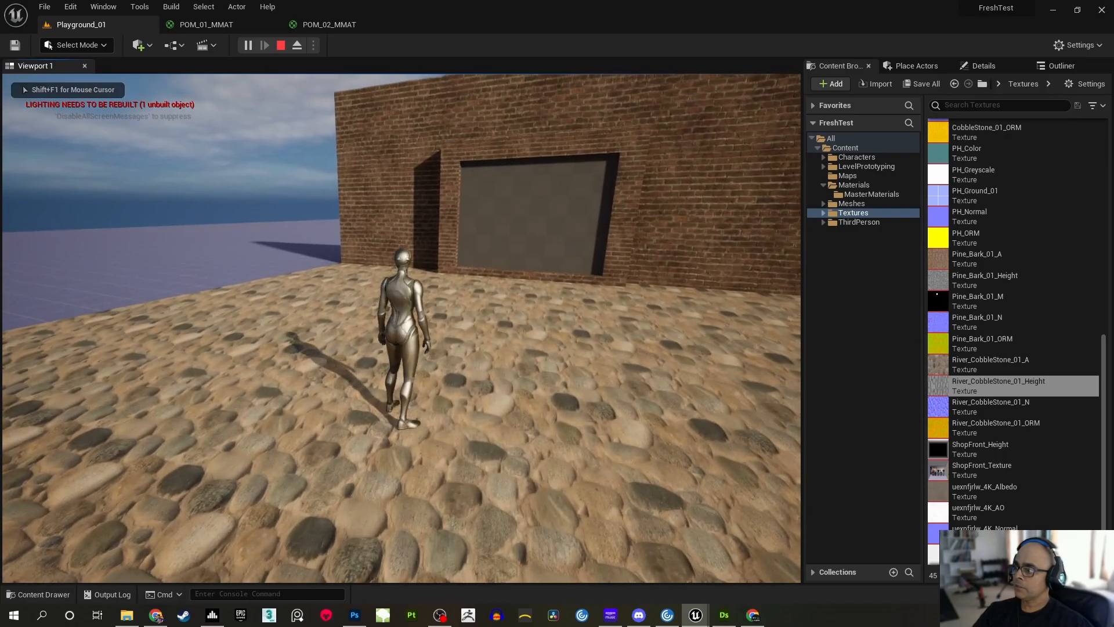
key(d)
key(w)
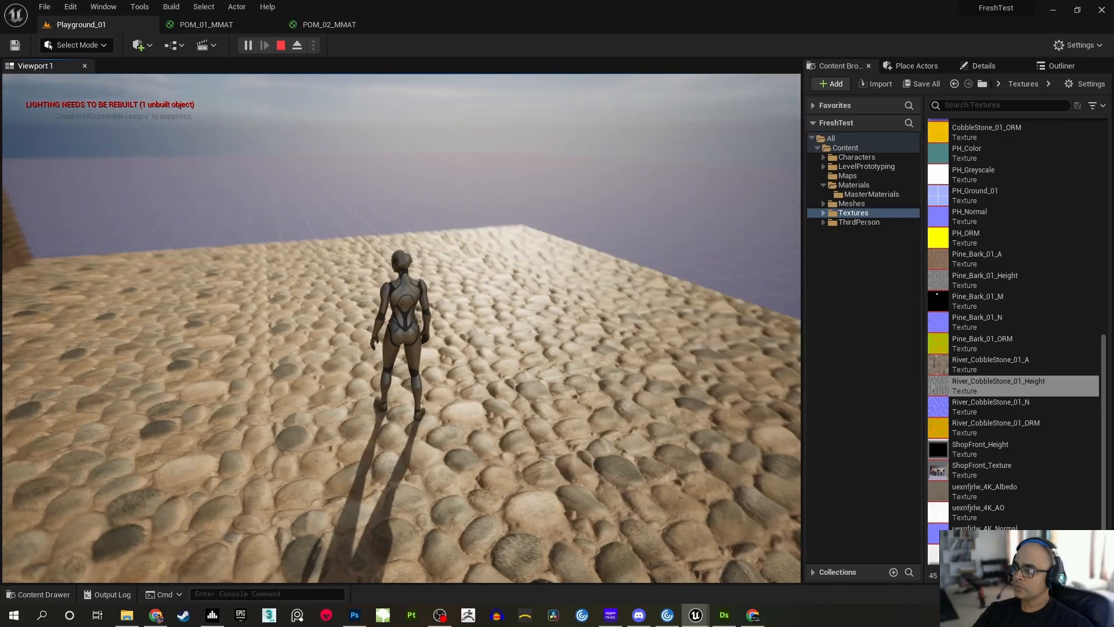
key(w)
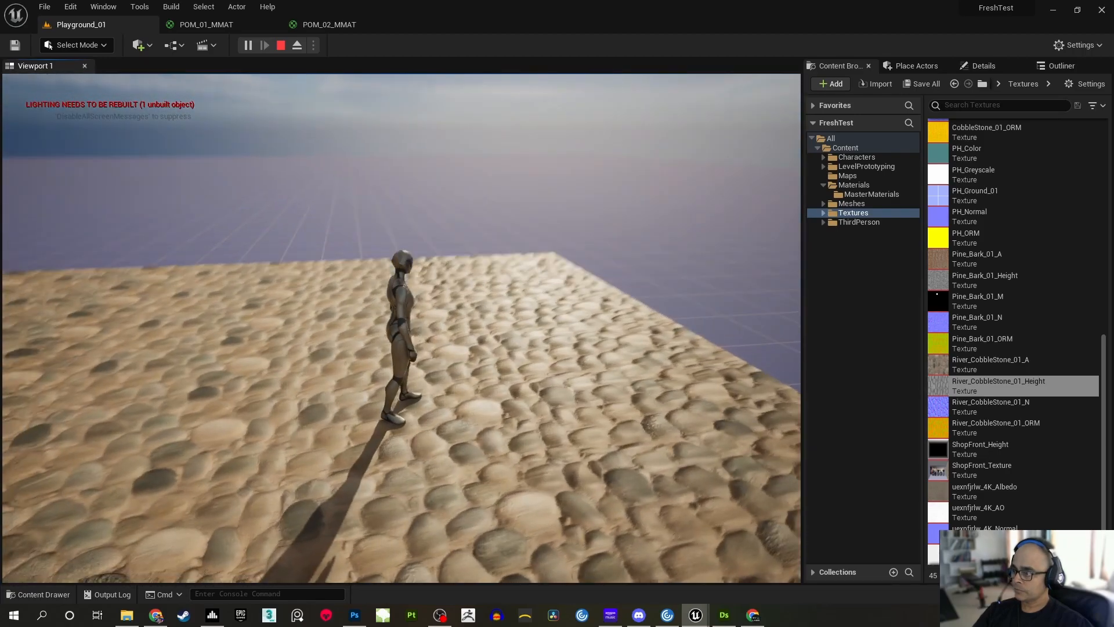
key(a)
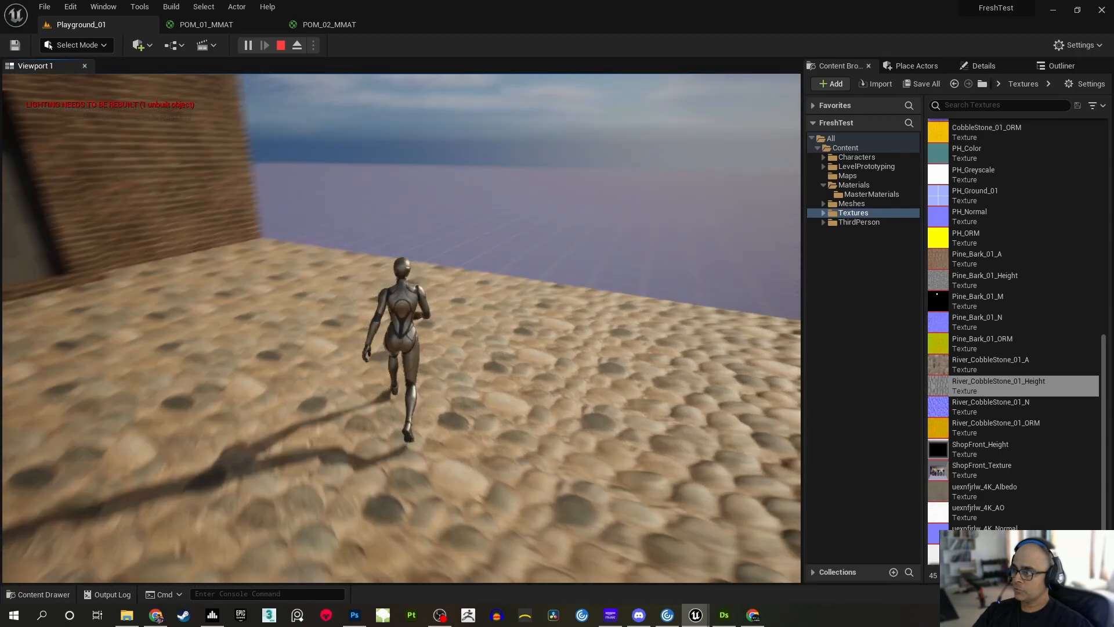
key(s)
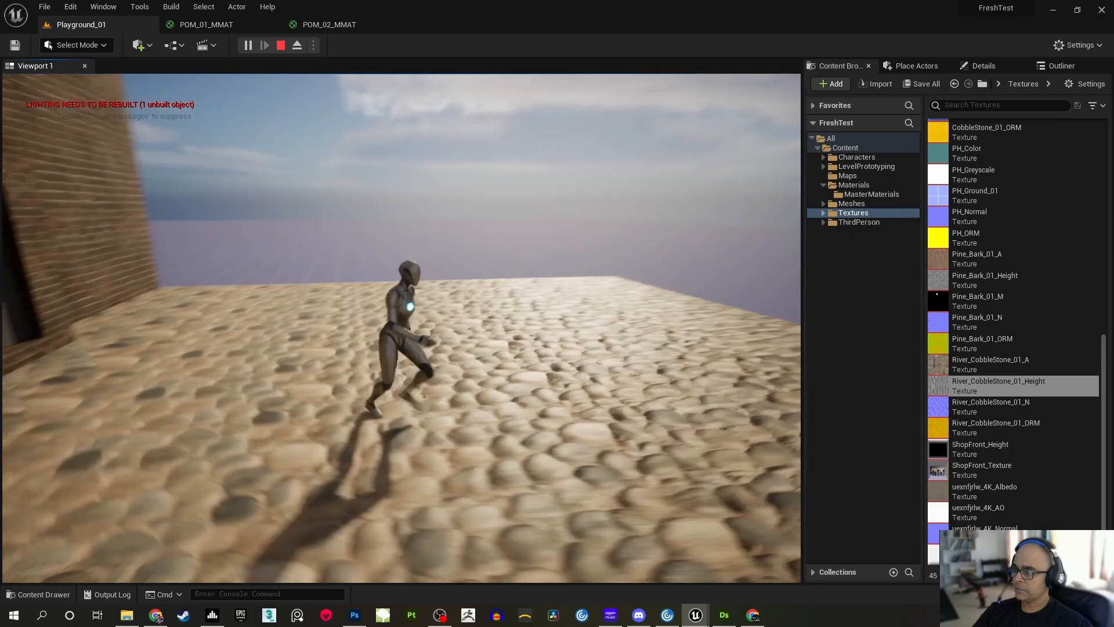
key(d)
key(w)
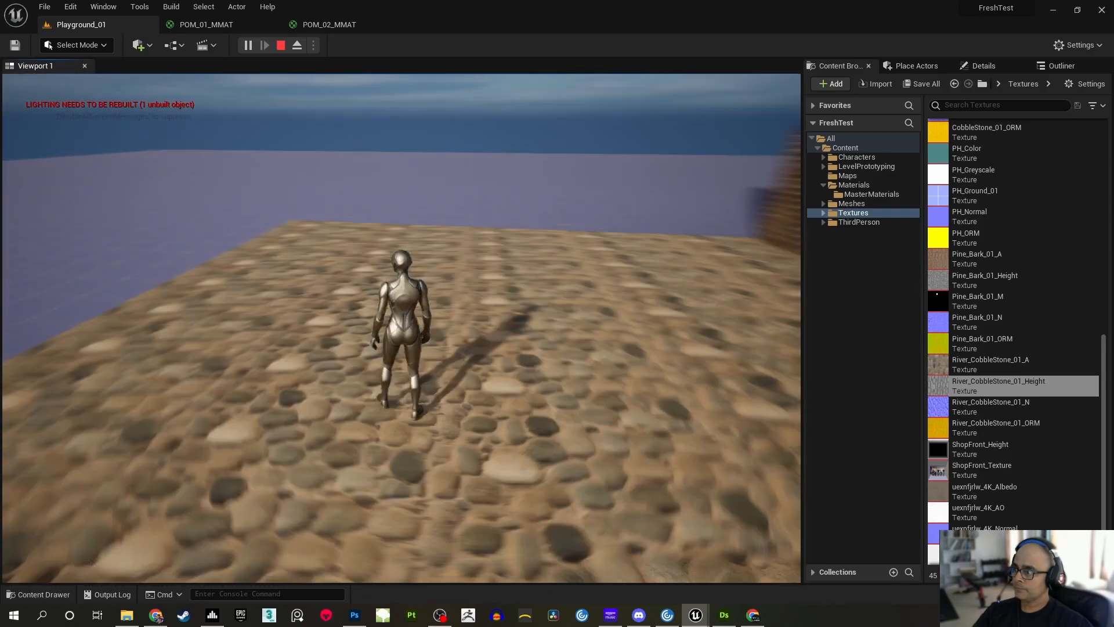
key(w)
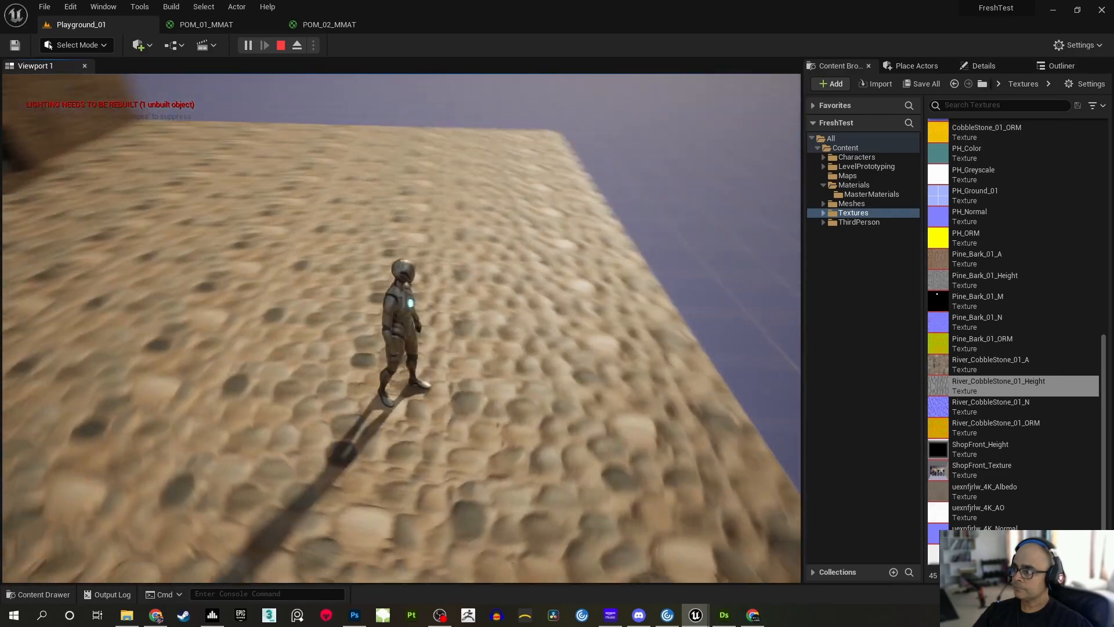
key(w)
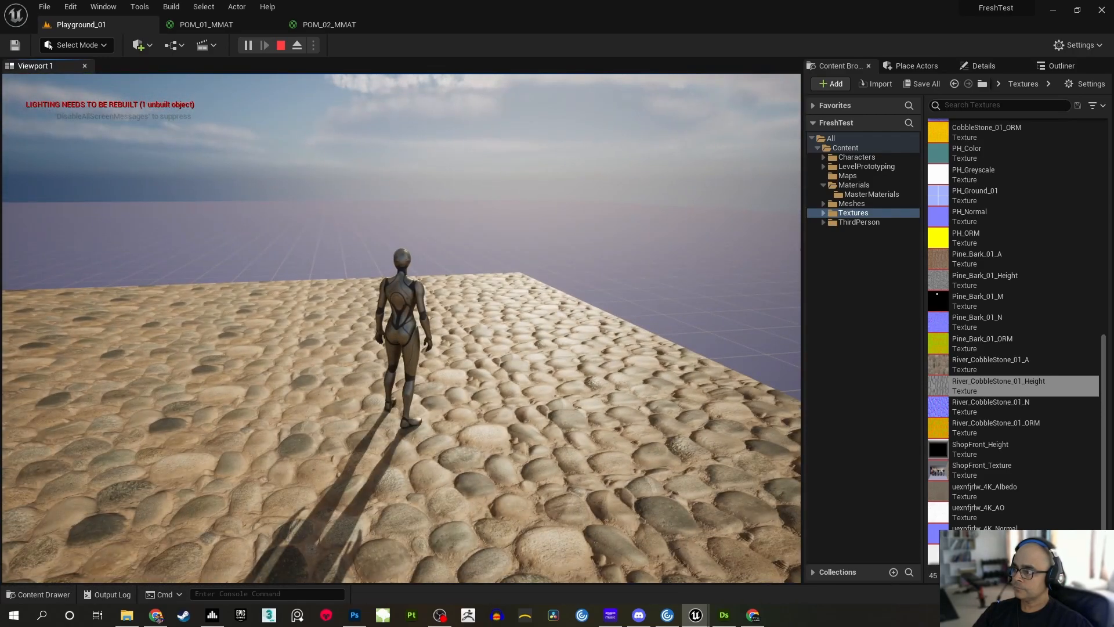
key(Escape)
Bring back the RiverPebbles_POM_02 instance window and try raising RefPlaneHeight to about 13
right_drag(579, 303, 244, 311)
right_drag(490, 307, 490, 292)
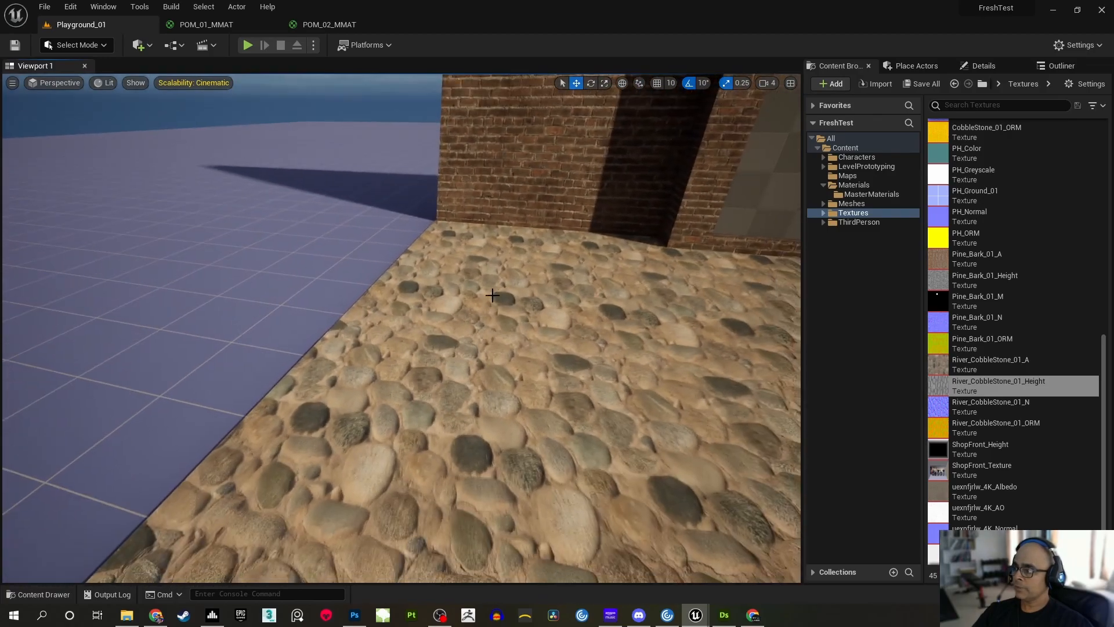
mouse_move(702, 615)
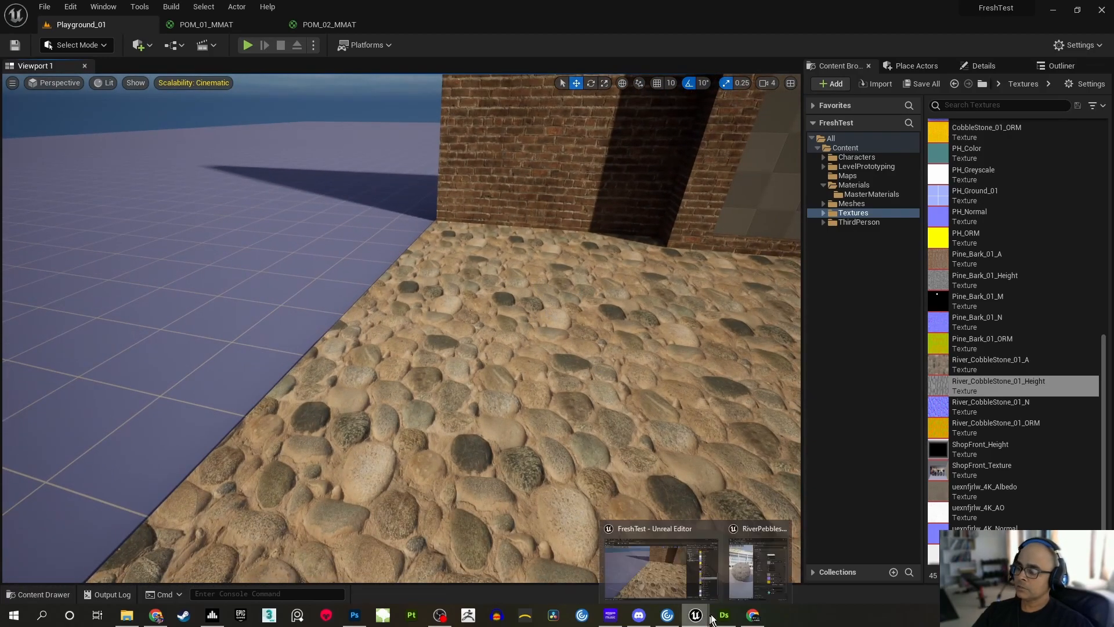
click(739, 578)
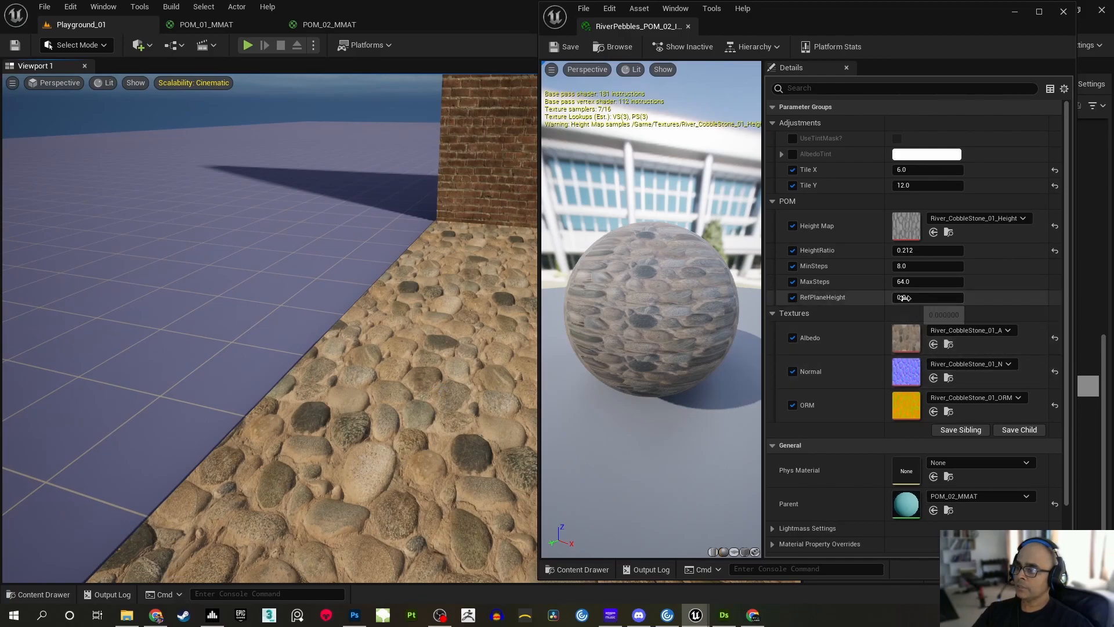
drag(928, 297, 1058, 297)
Minimise the instance window and examine the floor's stone scale and parallax shift from the side, the corners and near the wall
click(1015, 13)
right_drag(571, 359, 694, 334)
key(a)
key(d)
key(a)
key(d)
key(a)
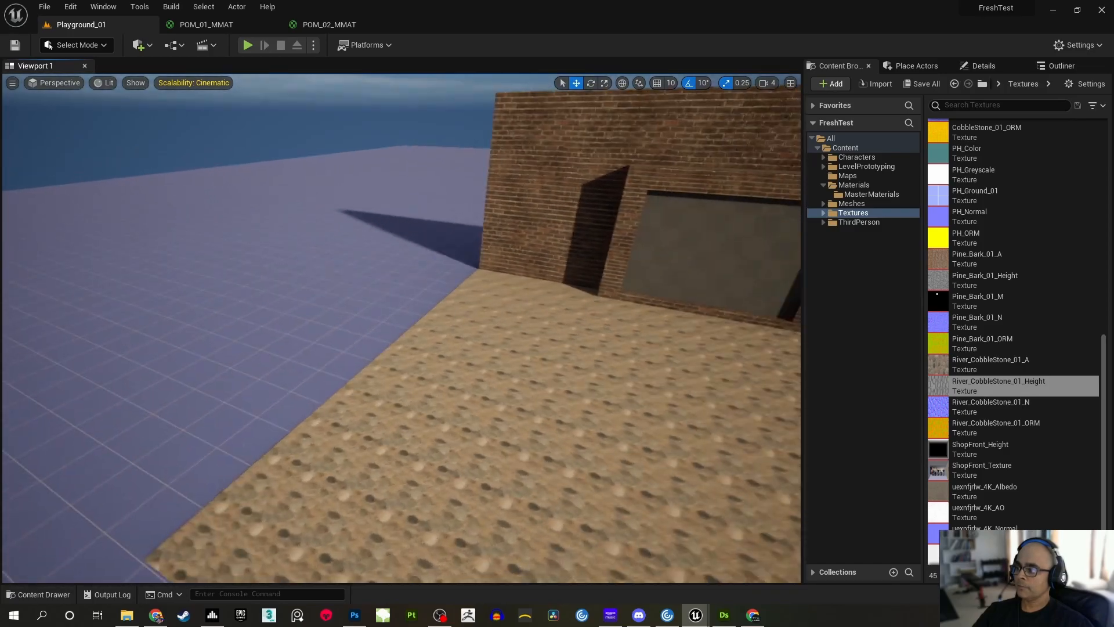
right_drag(155, 333, 170, 332)
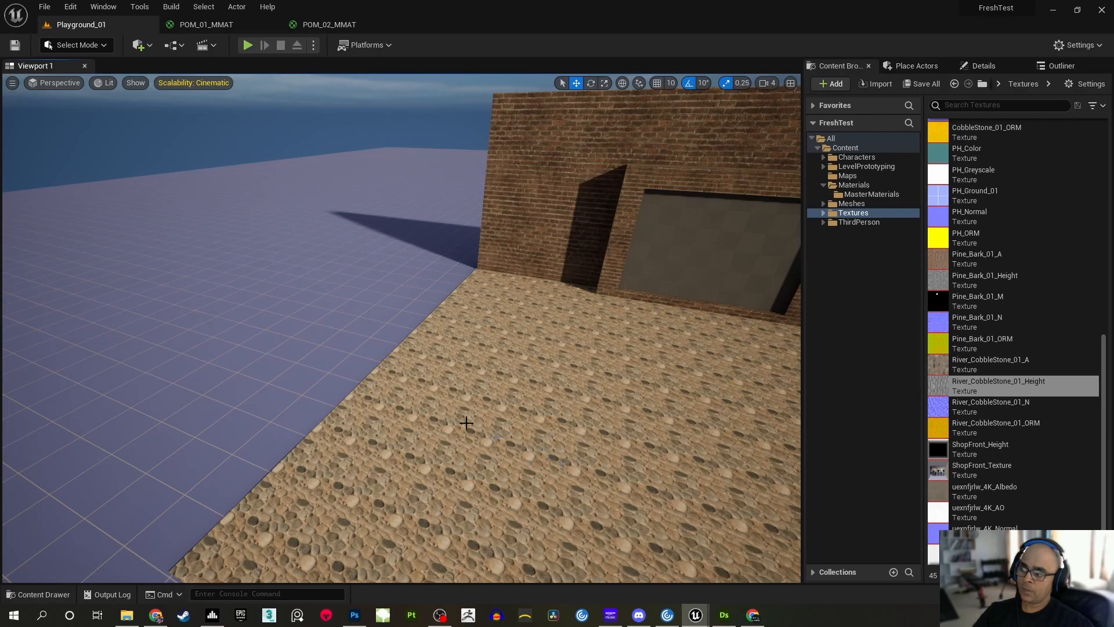
key(a)
right_drag(508, 386, 314, 394)
key(d)
key(d)
right_drag(656, 359, 534, 255)
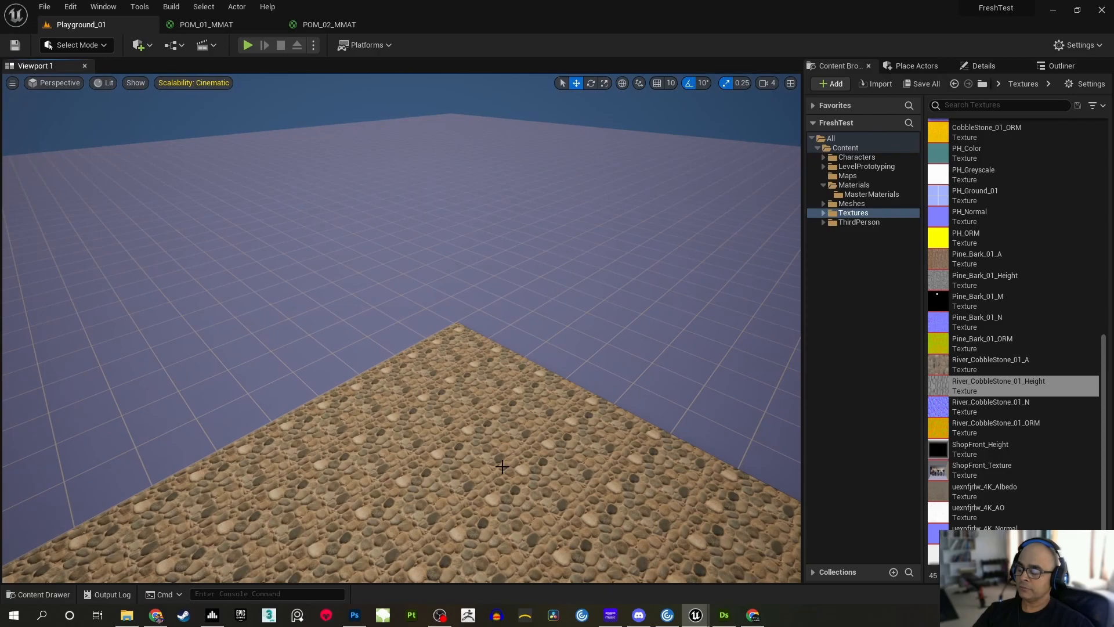
mouse_move(535, 255)
right_down()
mouse_move(546, 268)
mouse_move(702, 241)
mouse_move(743, 248)
mouse_move(798, 221)
mouse_move(309, 342)
right_up()
key(a)
right_drag(432, 318, 461, 296)
key(w)
key(a)
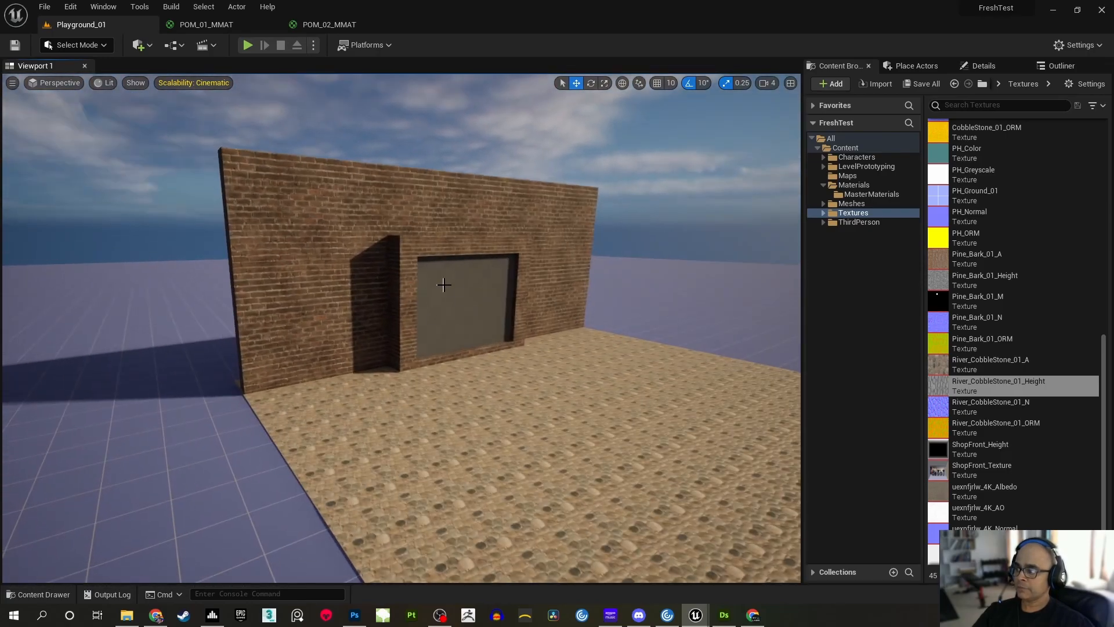
right_drag(539, 383, 560, 430)
key(w)
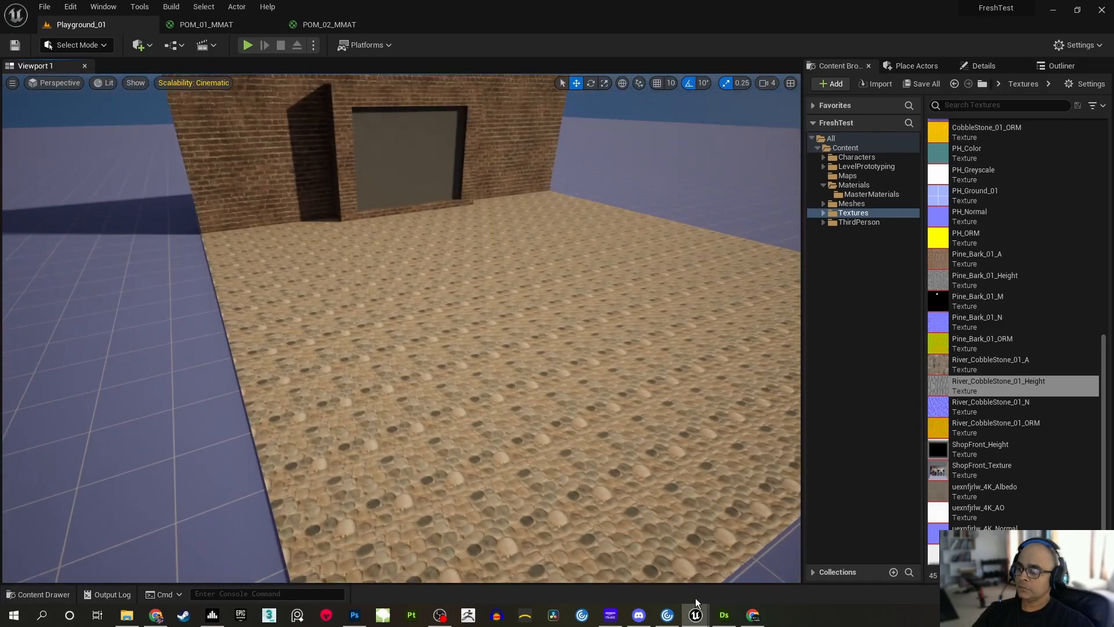
Bring back the instance window, set RefPlaneHeight to 0.25, and inspect the stones up close
mouse_move(696, 616)
click(736, 580)
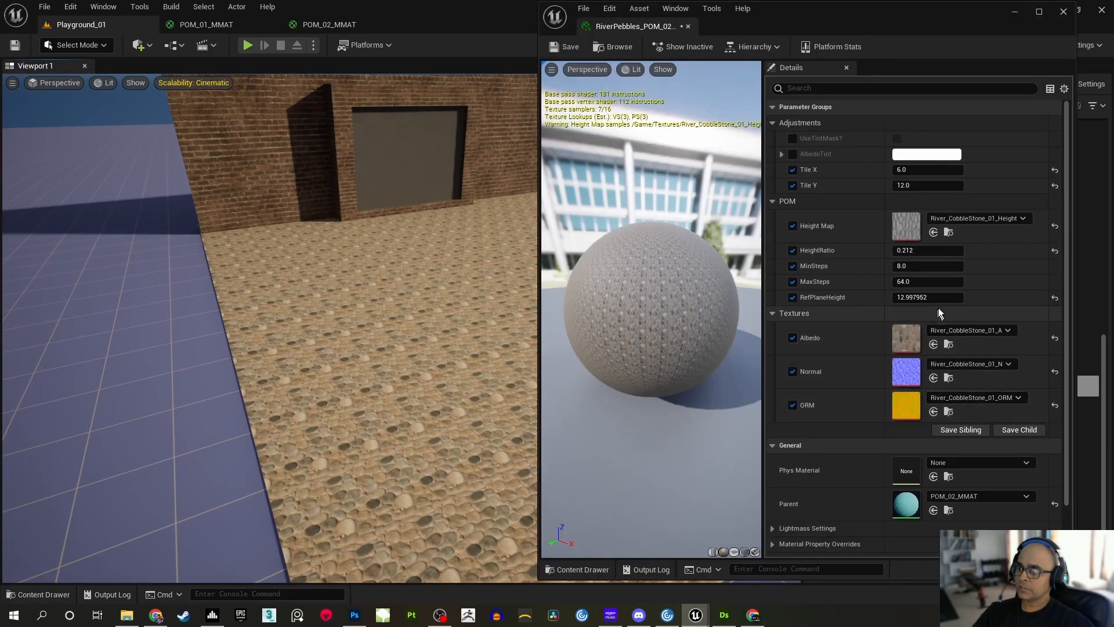
click(916, 297)
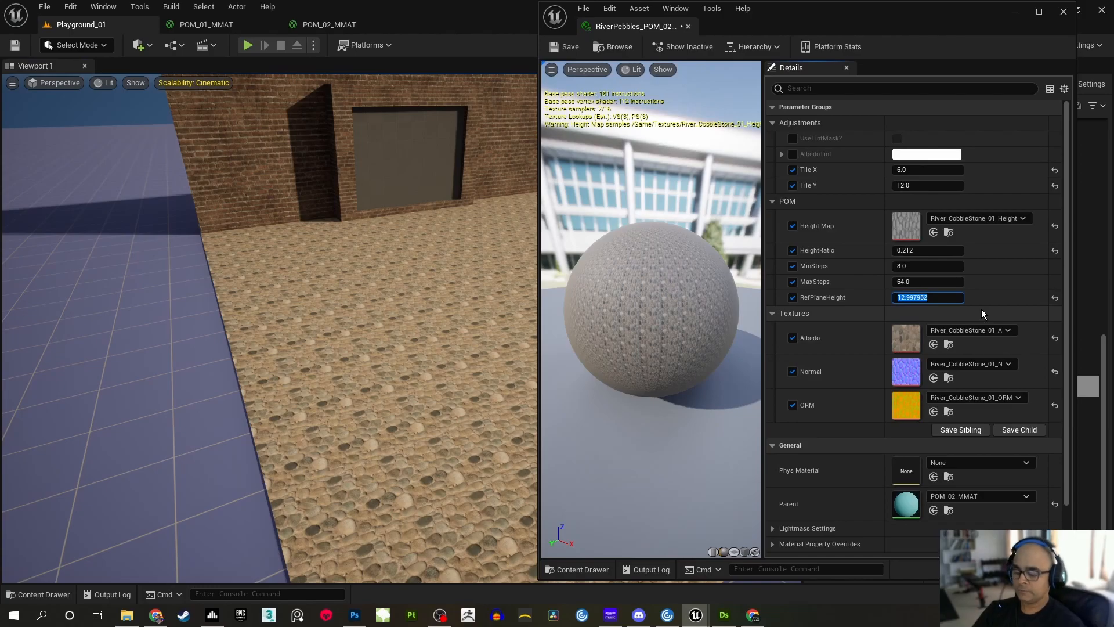
text(0.25)
key(Return)
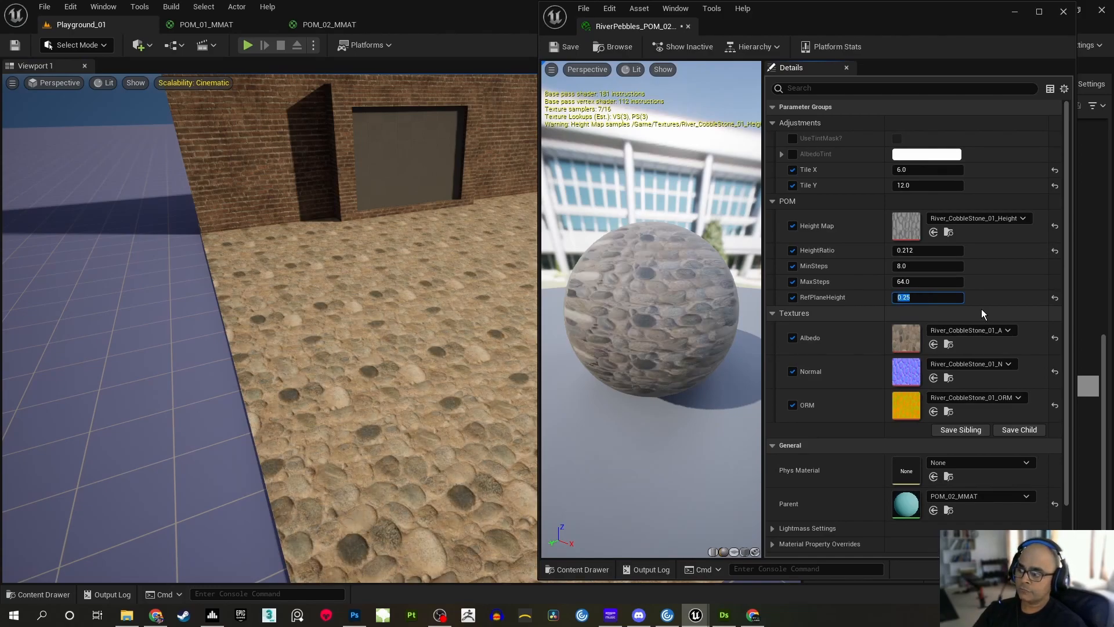
right_drag(308, 243, 169, 247)
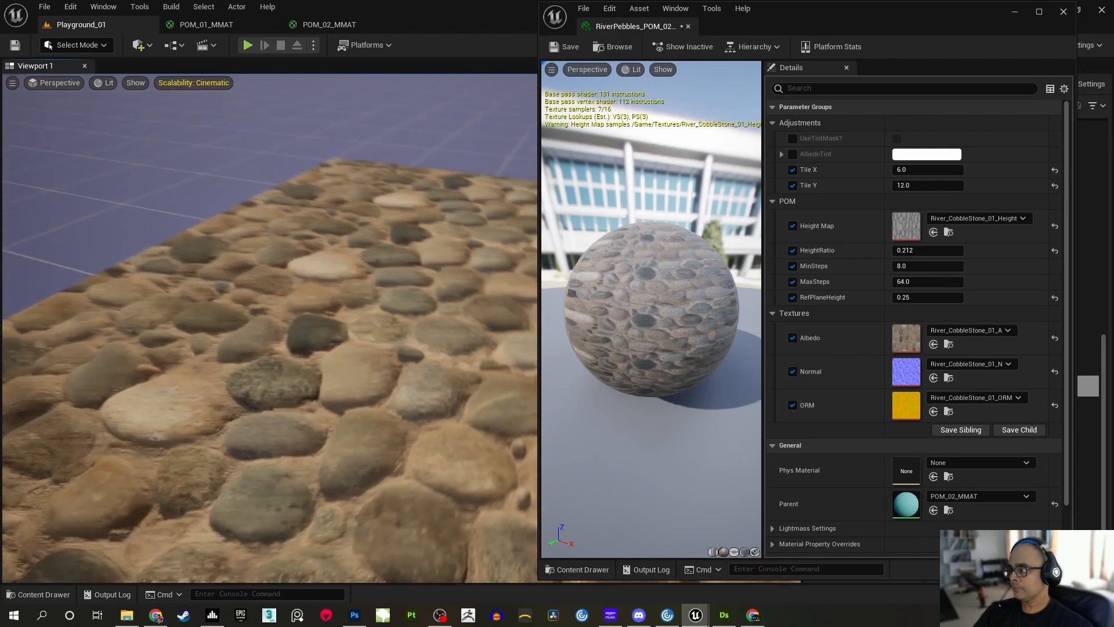
right_drag(270, 290, 255, 272)
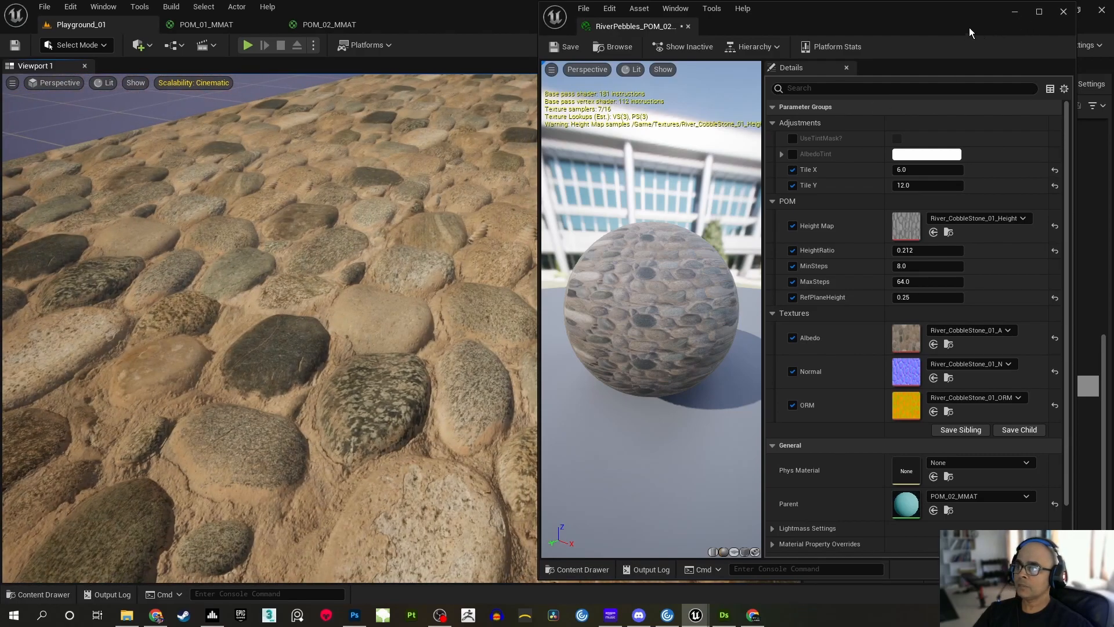
Minimise the instance window and save the modified RiverPebbles_POM_02_IMAT asset
click(1015, 13)
right_drag(638, 232, 599, 221)
right_drag(528, 258, 480, 233)
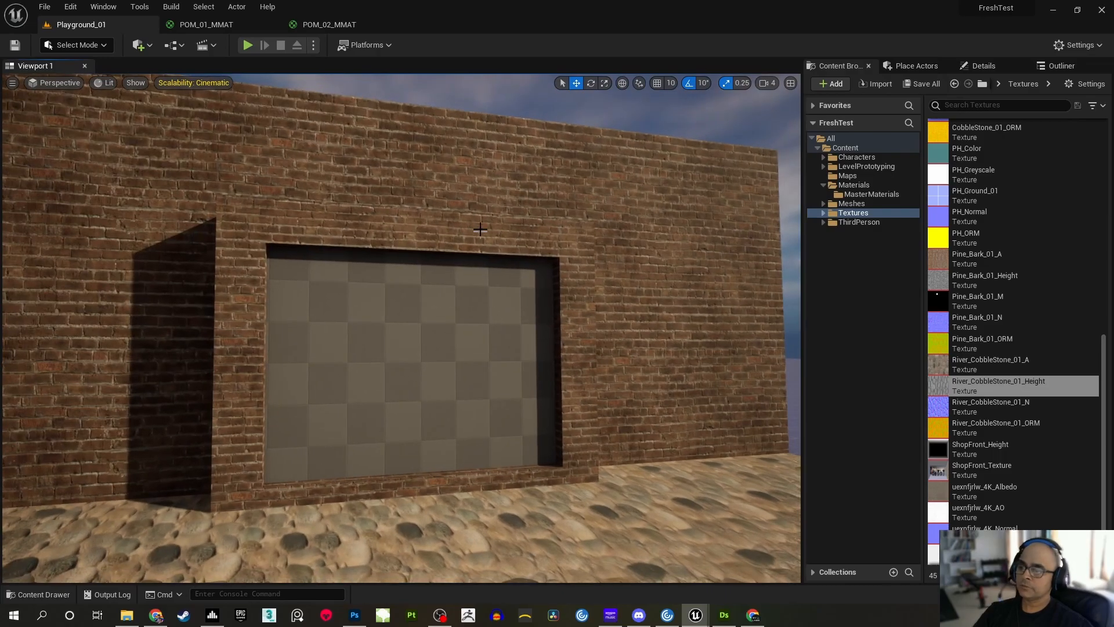
click(919, 85)
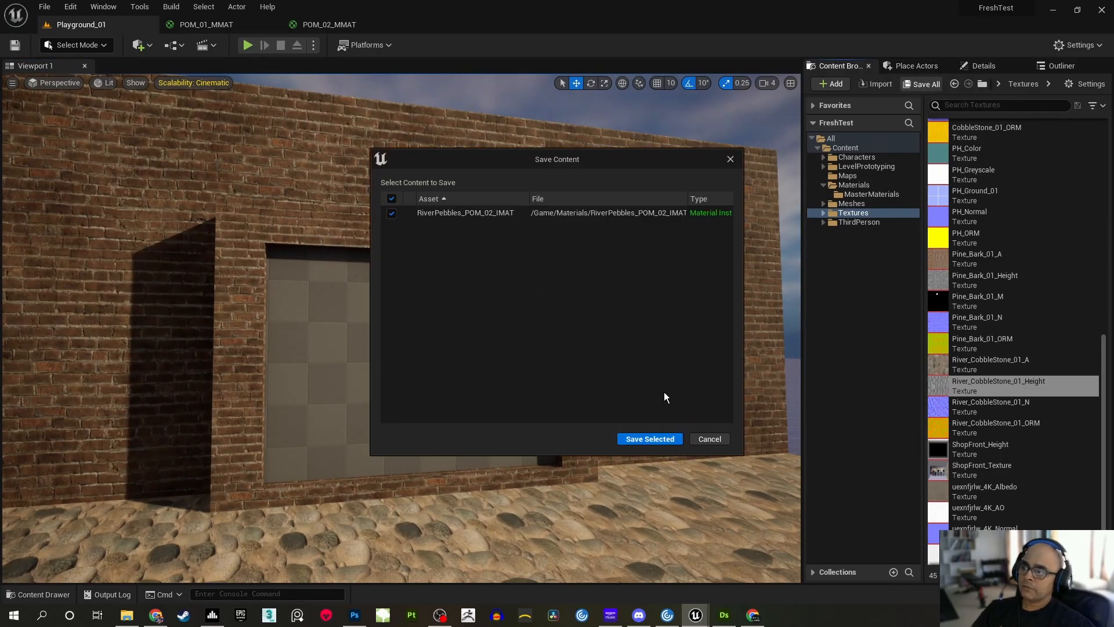
click(657, 438)
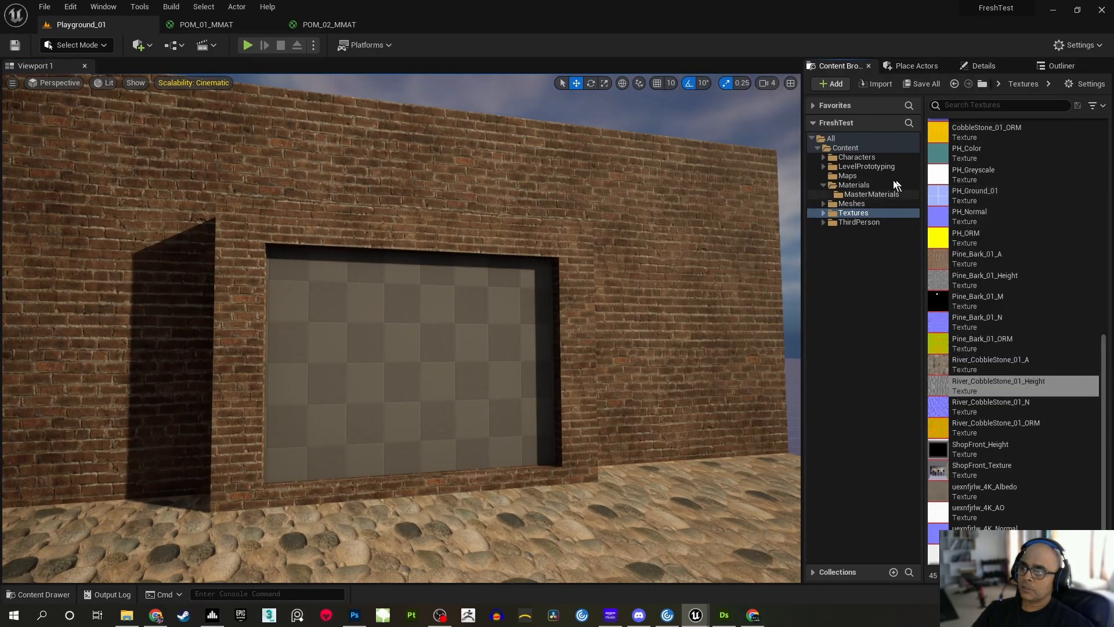
Duplicate the RiverPebbles_POM_02_IMAT material instance in the Materials folder
click(861, 185)
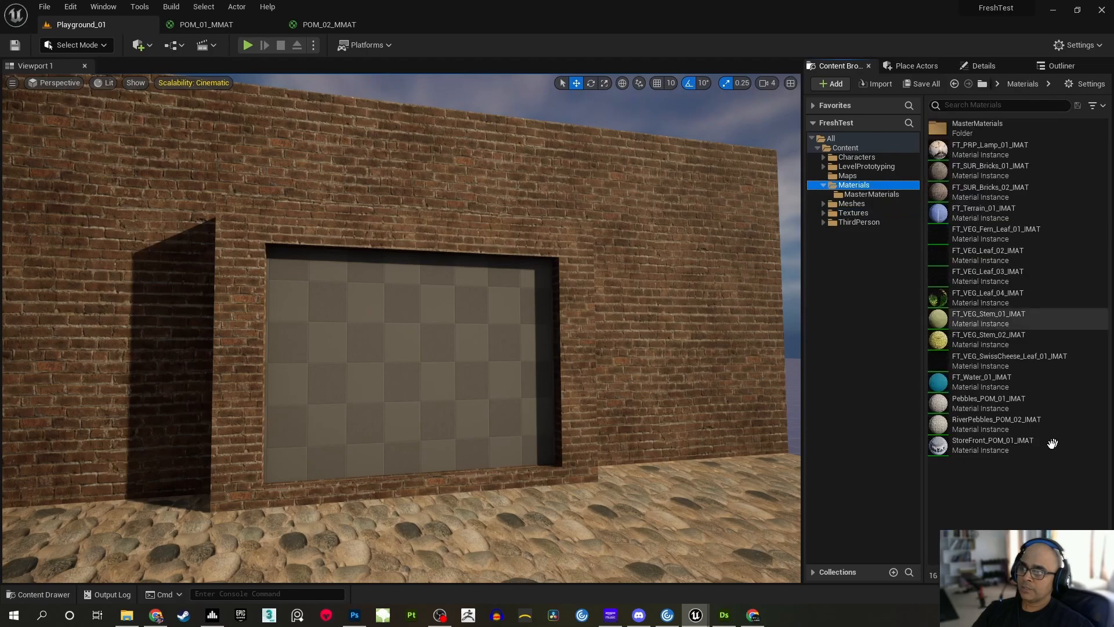
click(1017, 428)
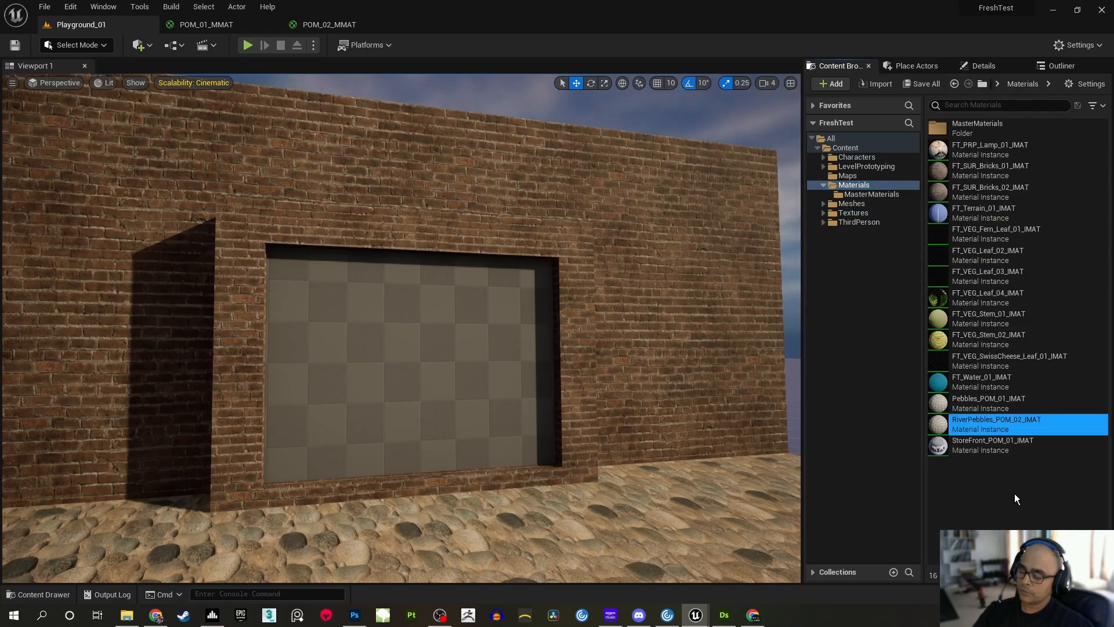
key(ctrl+d)
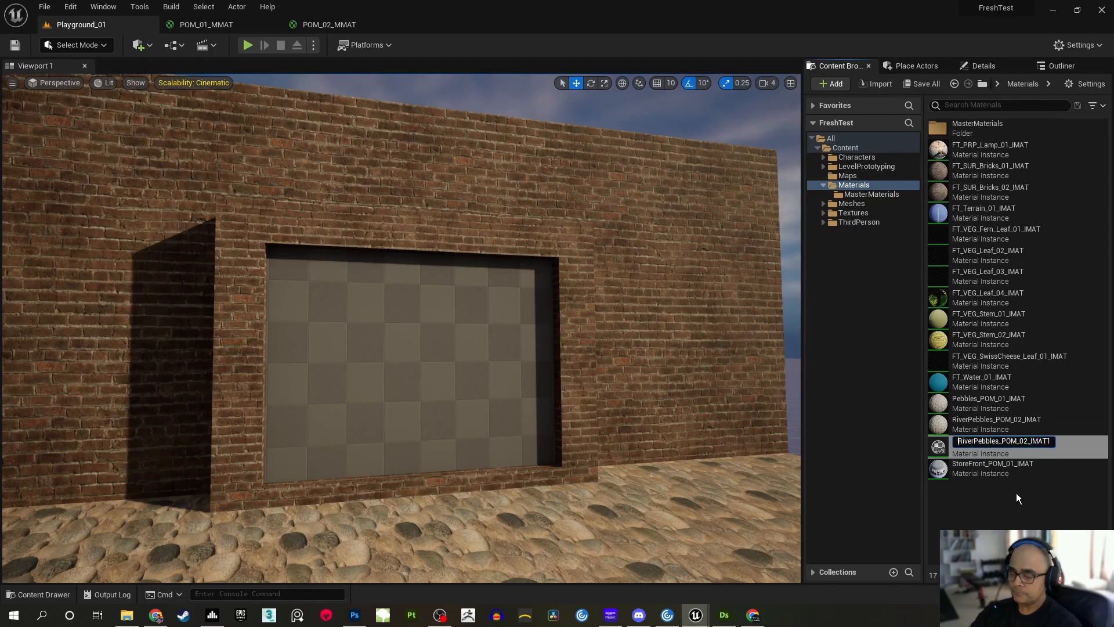
Name the duplicated material instance StoreFront_POM_02_IMAT
key(Delete)
key(Delete)
key(Delete)
key(Delete)
key(Delete)
key(Delete)
key(Delete)
key(Delete)
key(Delete)
key(Delete)
key(Delete)
key(Delete)
text(StoreFront)
key(End)
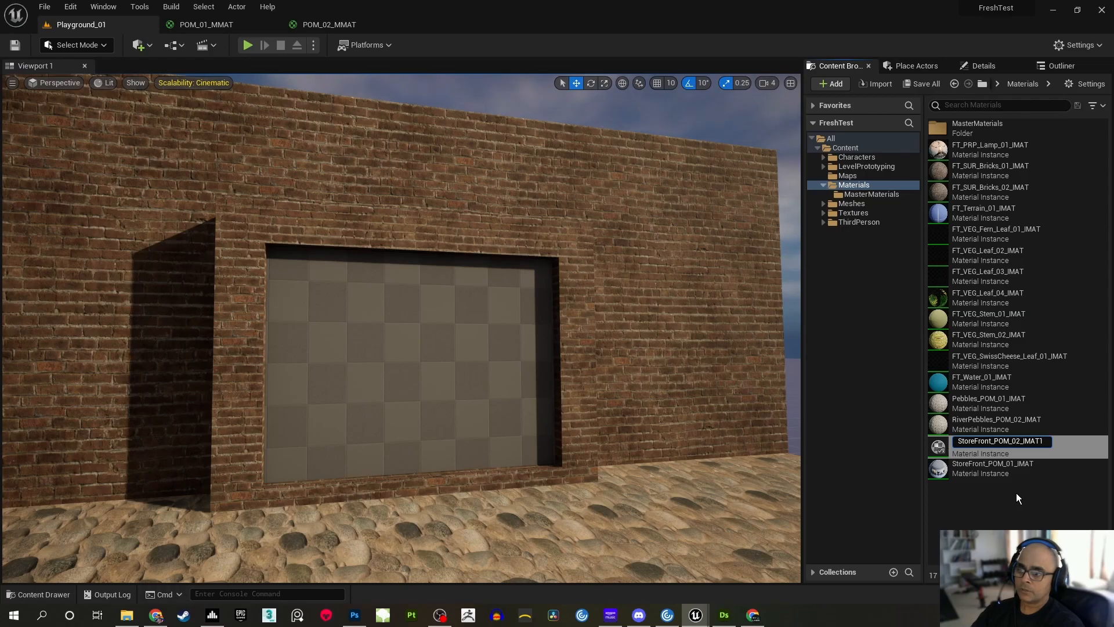
key(End)
key(BackSpace)
key(Return)
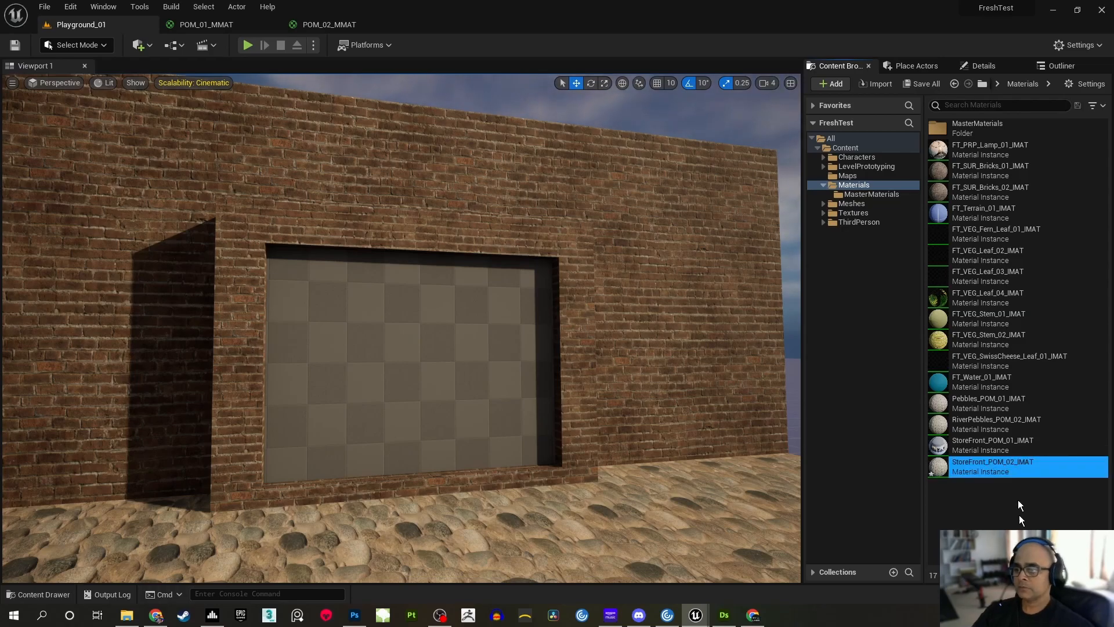
Open StoreFront_POM_02_IMAT, reset its tiling, height map, HeightRatio, RefPlaneHeight and all texture parameters to their defaults, and save it
double_click(999, 466)
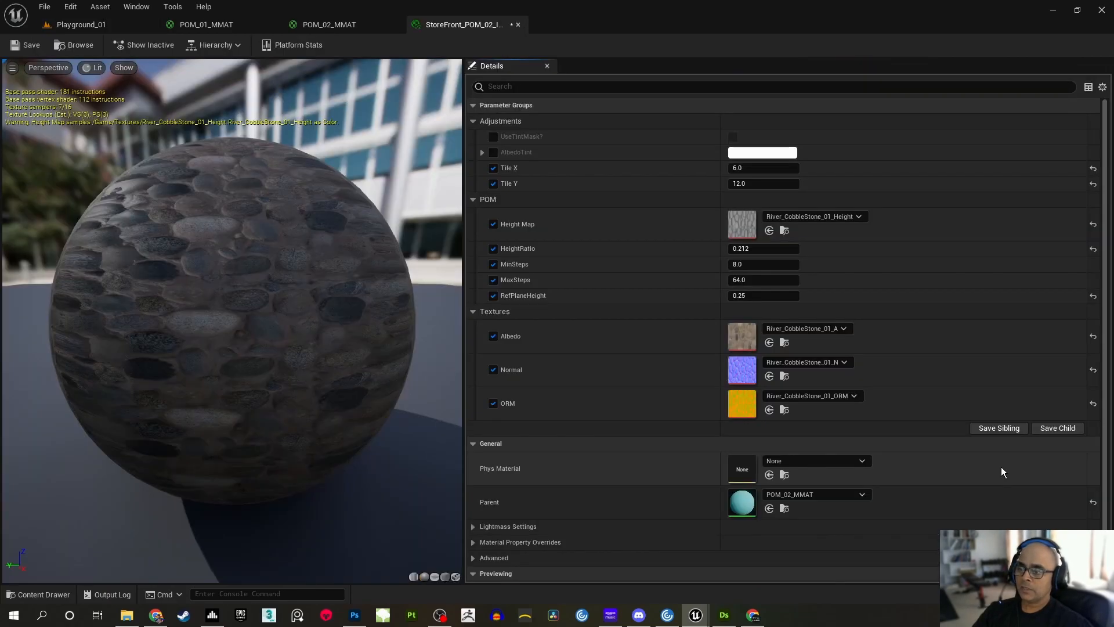
click(1093, 168)
click(1093, 183)
click(1093, 224)
click(1093, 249)
click(1093, 295)
click(1093, 336)
click(1094, 369)
click(1093, 404)
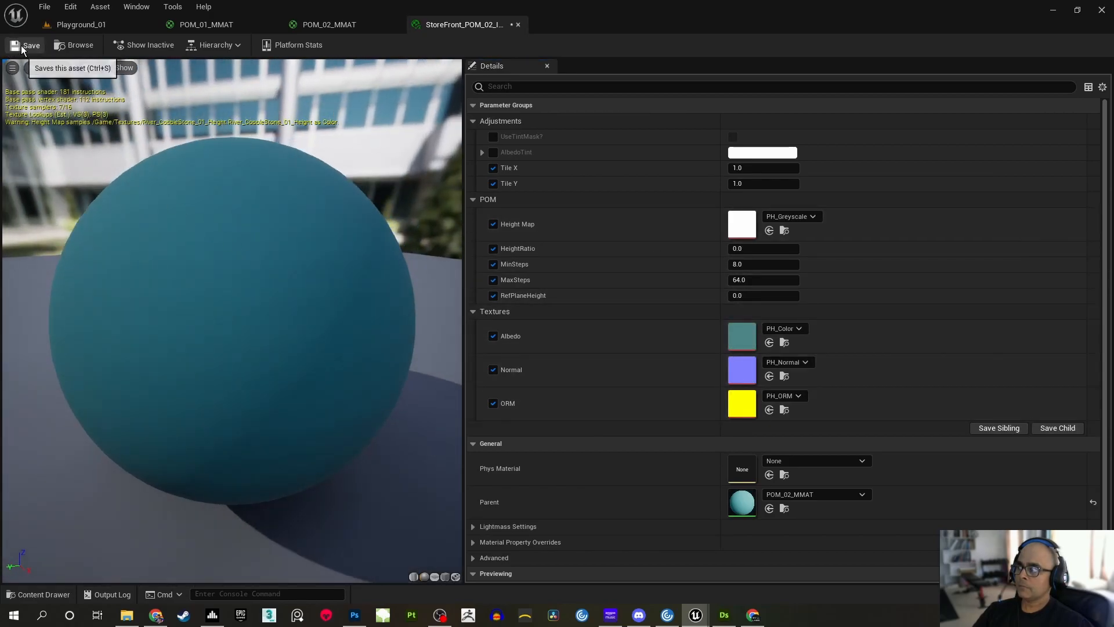
click(25, 44)
Undock and enlarge the StoreFront_POM_02_IMAT editor window, return to the Playground_01 level, minimise the instance window and frame the empty storefront panel
drag(483, 22, 563, 130)
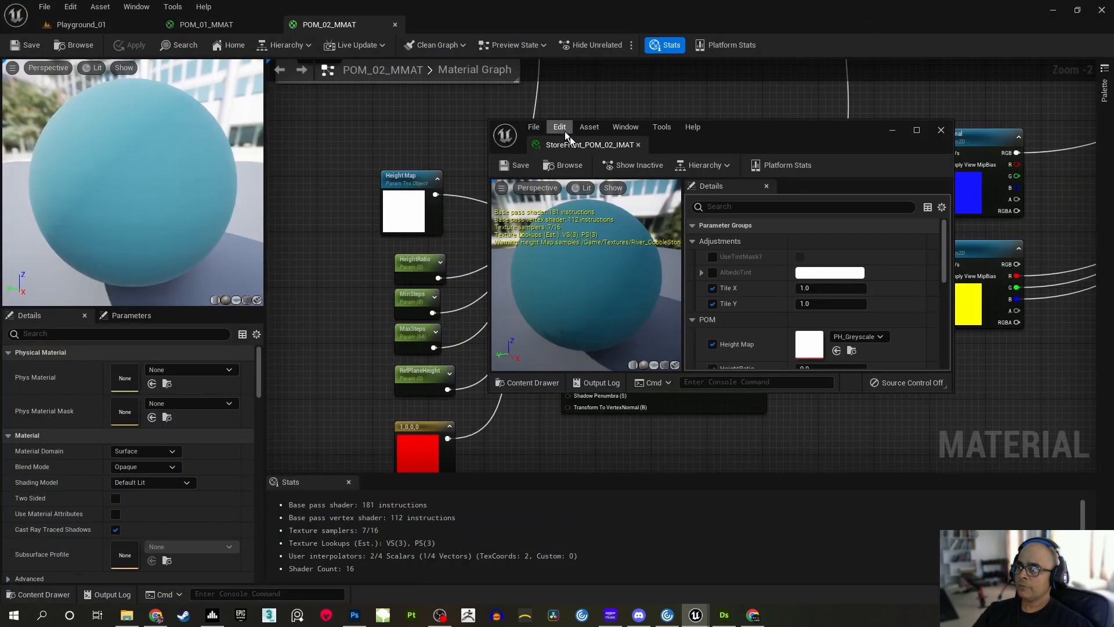
drag(751, 135, 671, 55)
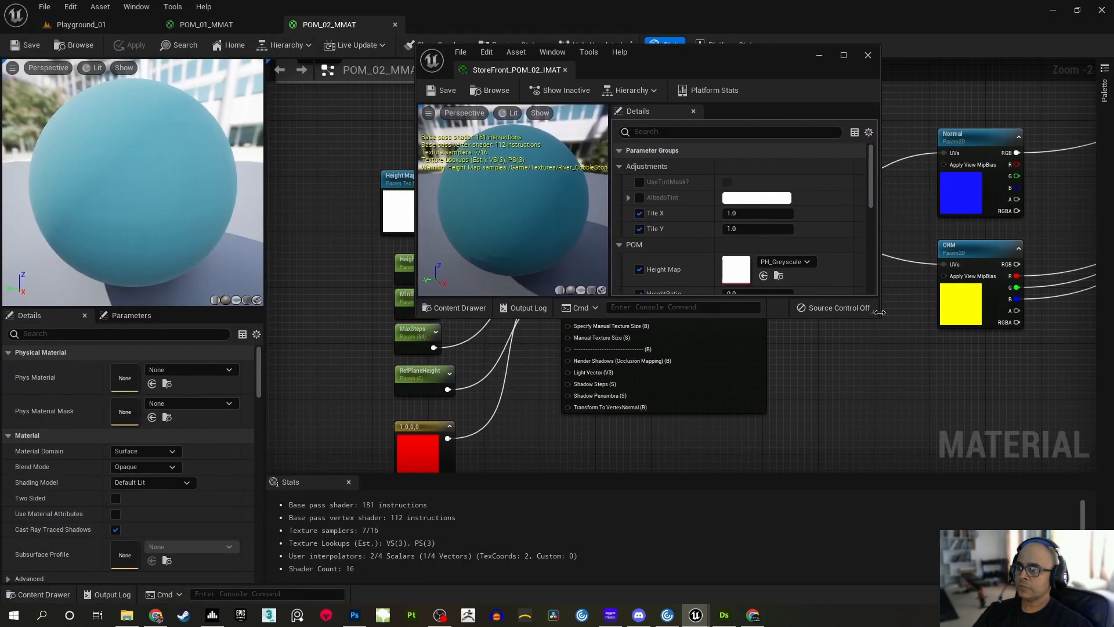
drag(880, 312, 1033, 563)
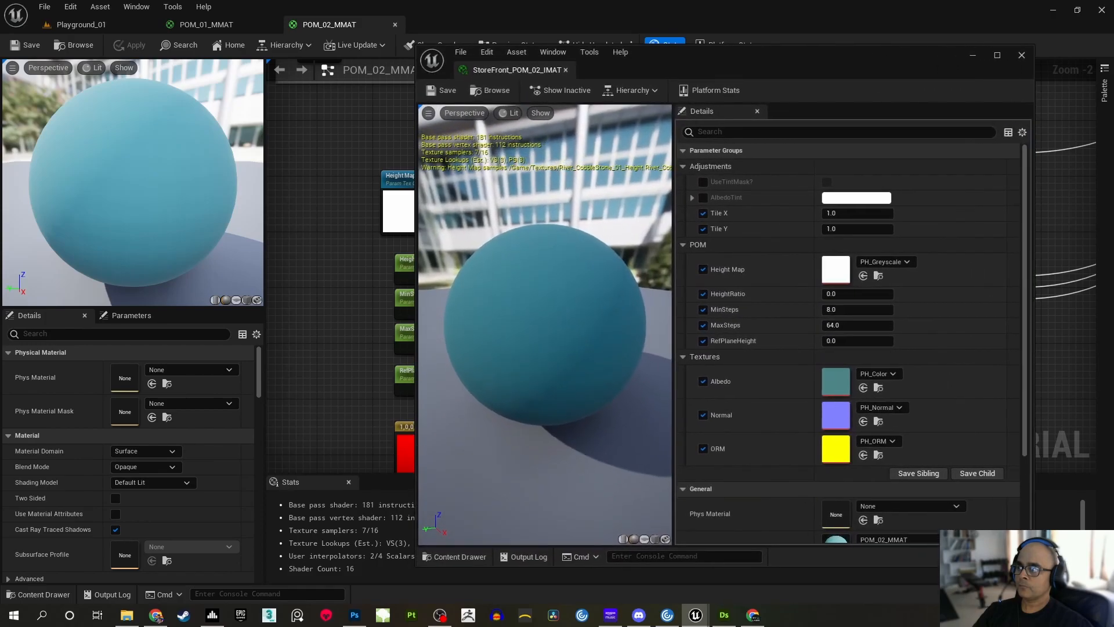
click(136, 24)
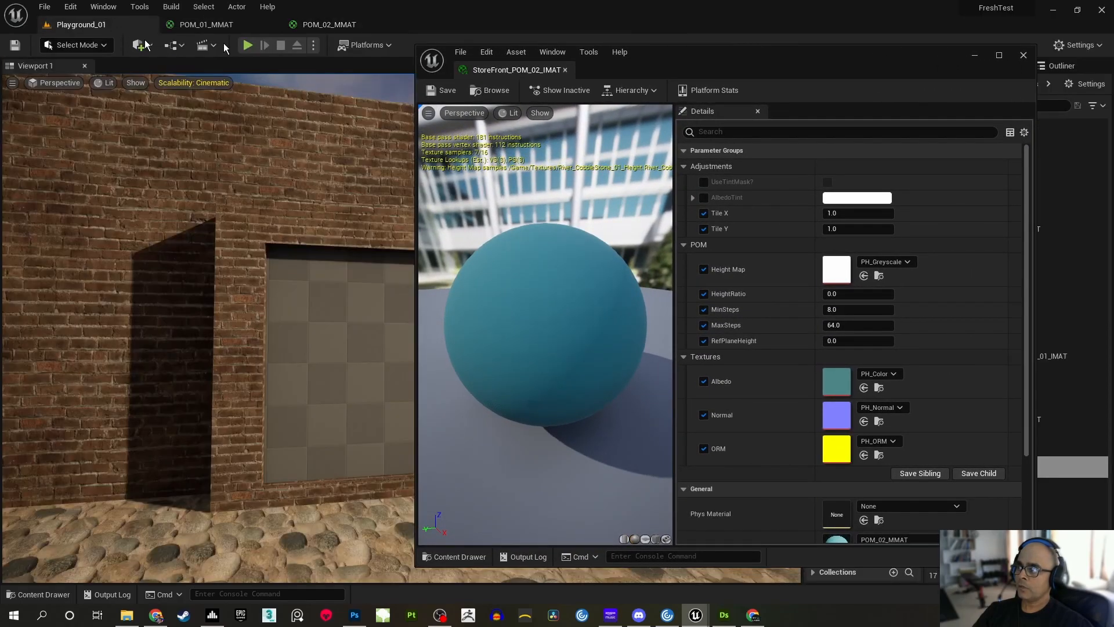
click(974, 57)
right_drag(495, 276, 548, 376)
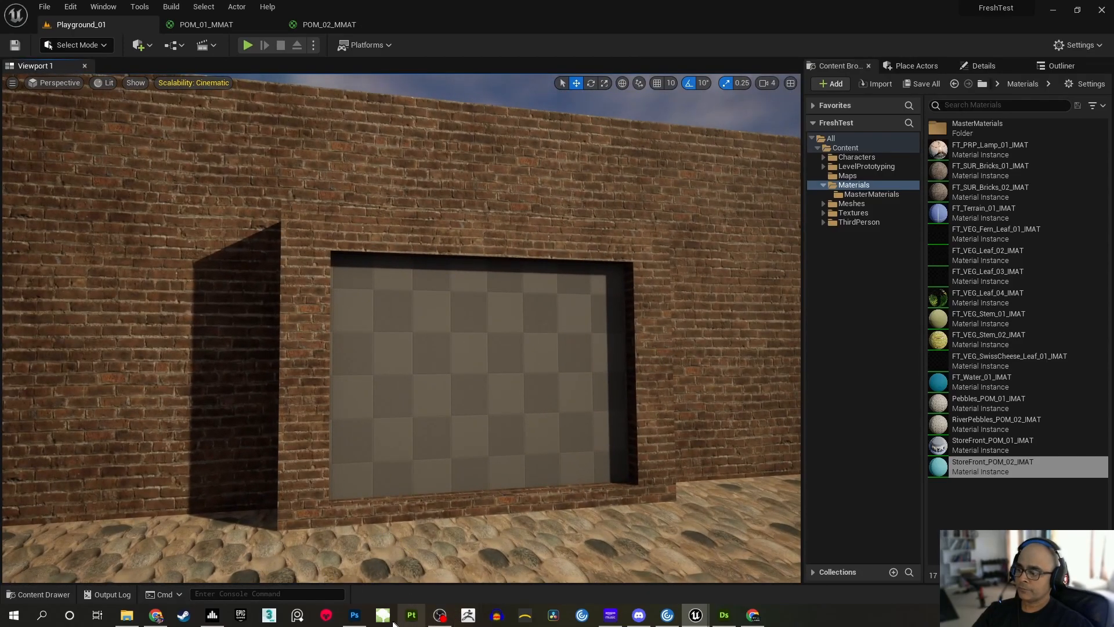
Switch to Photoshop and check the image sizes of the TexturesCom_Shops0177_M source photo and the ShopFront_Texture document without changing them
click(356, 616)
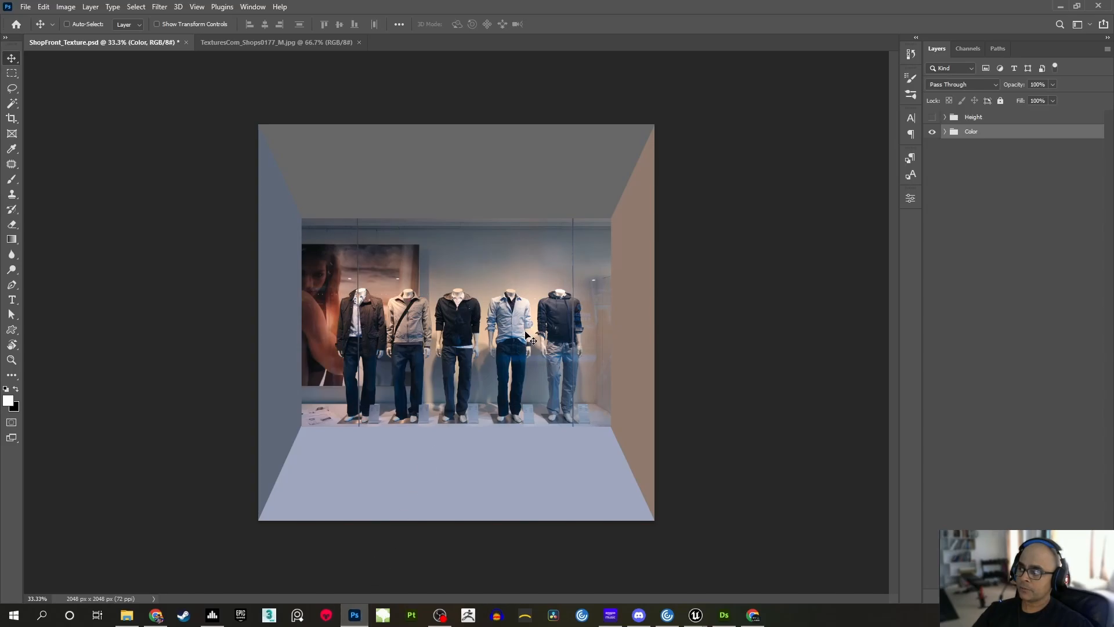
click(245, 43)
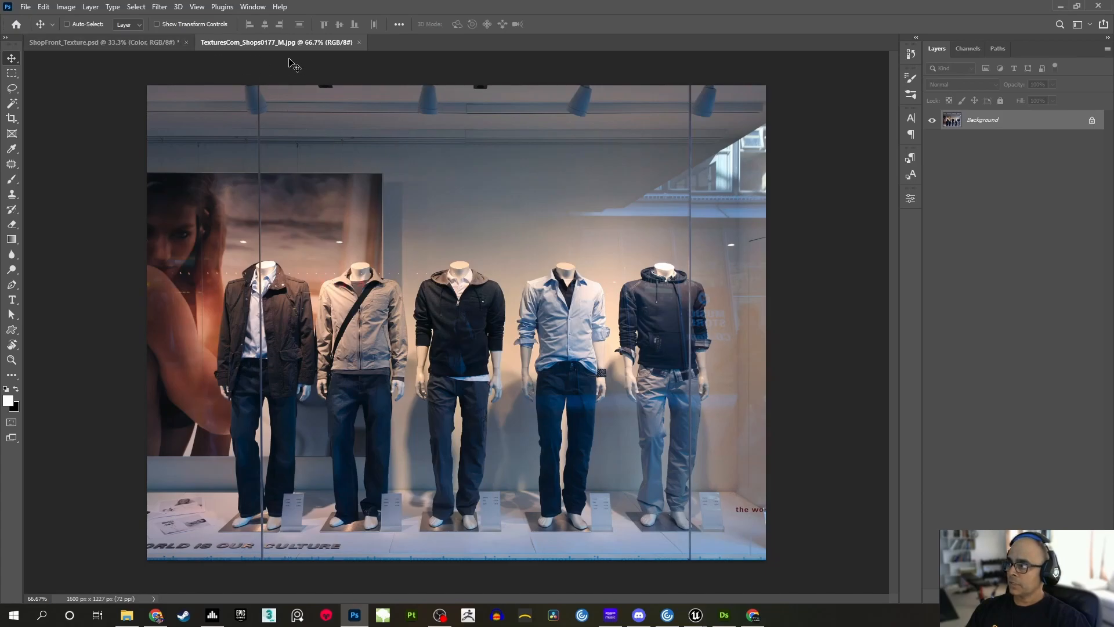
key(ctrl+alt+i)
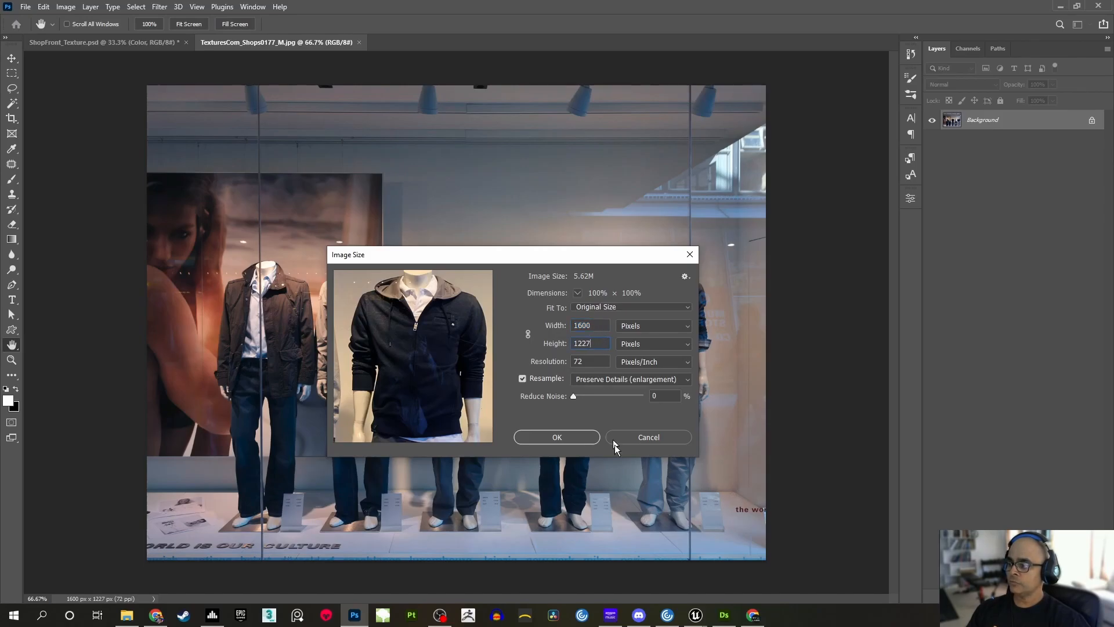
click(639, 441)
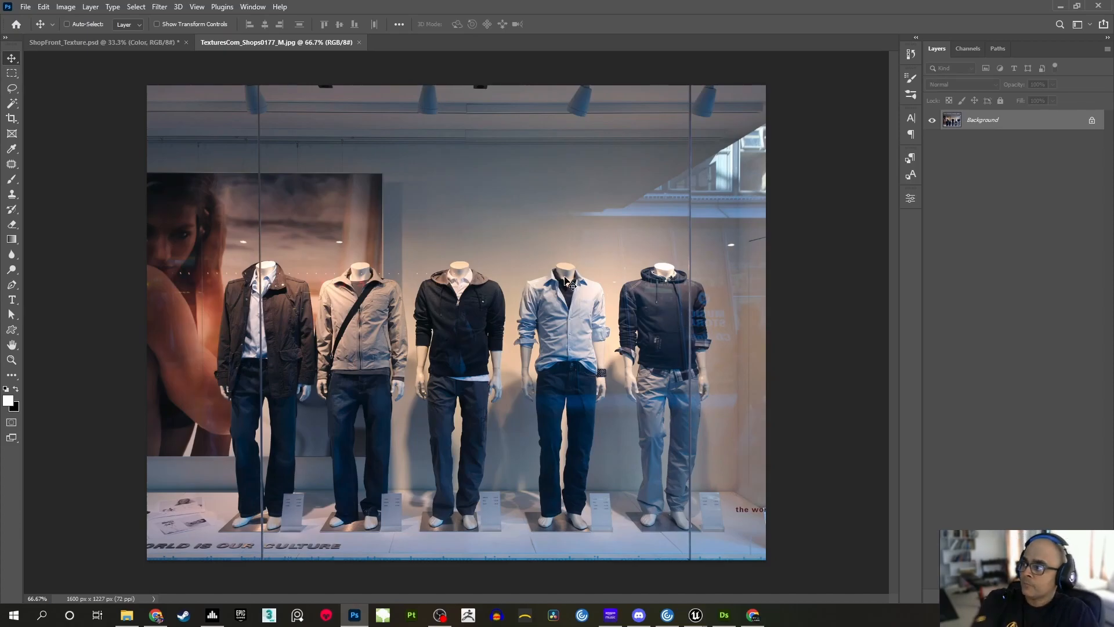
drag(145, 89, 348, 268)
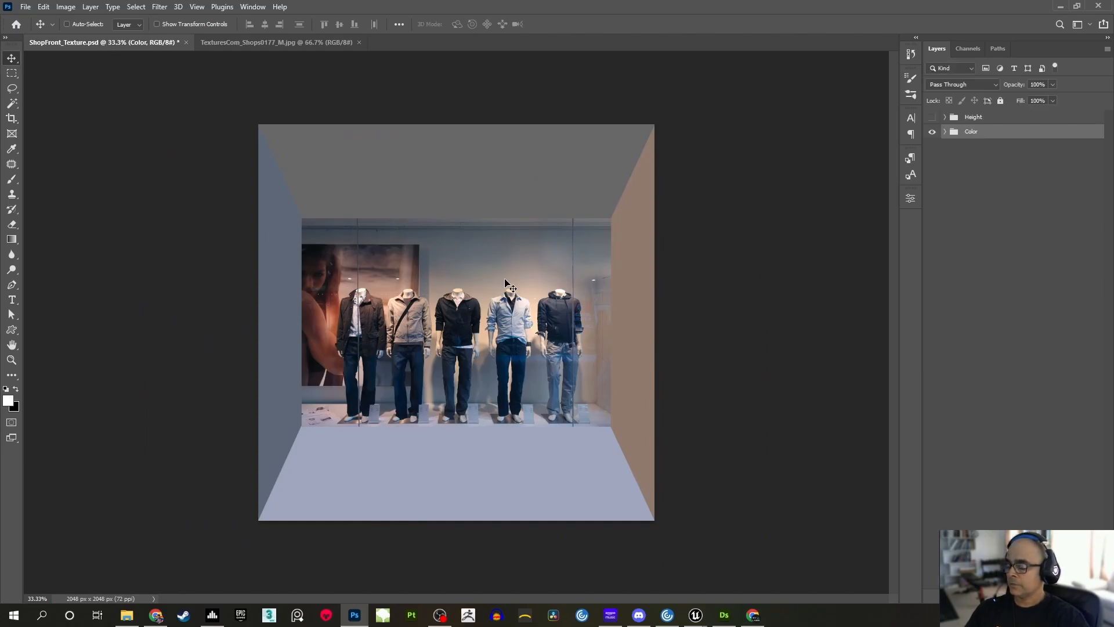
key(ctrl+alt+i)
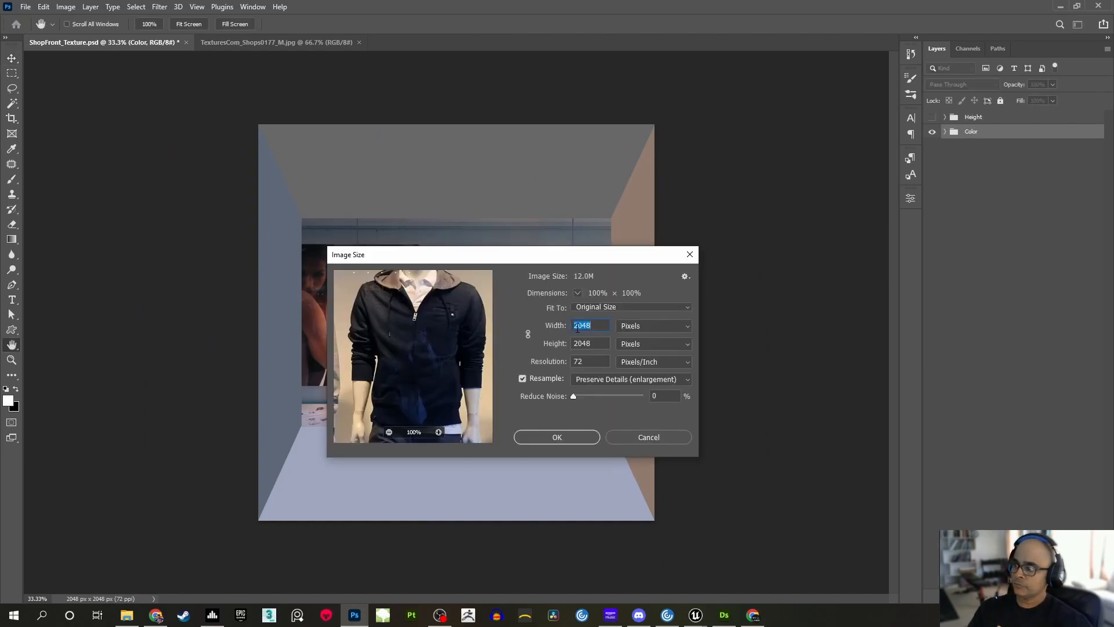
click(633, 435)
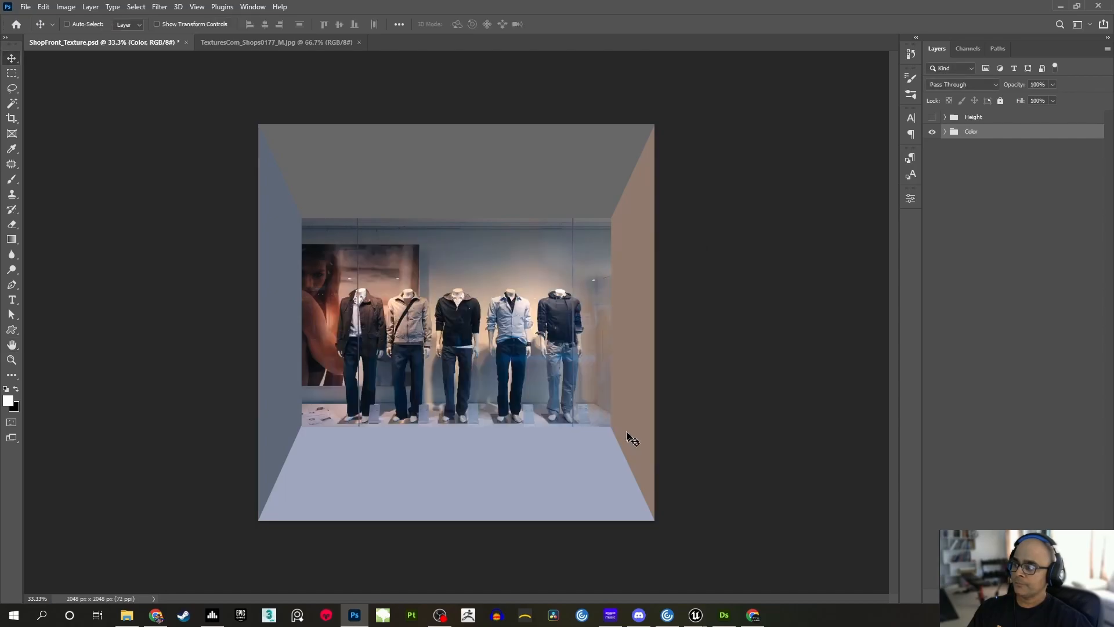
Expand the Color group of ShopFront_Texture and hide Layer 2, Levels 1 and Layer 1 to expose the flat-coloured room base
key(z)
click(523, 384)
drag(504, 363, 534, 373)
key(v)
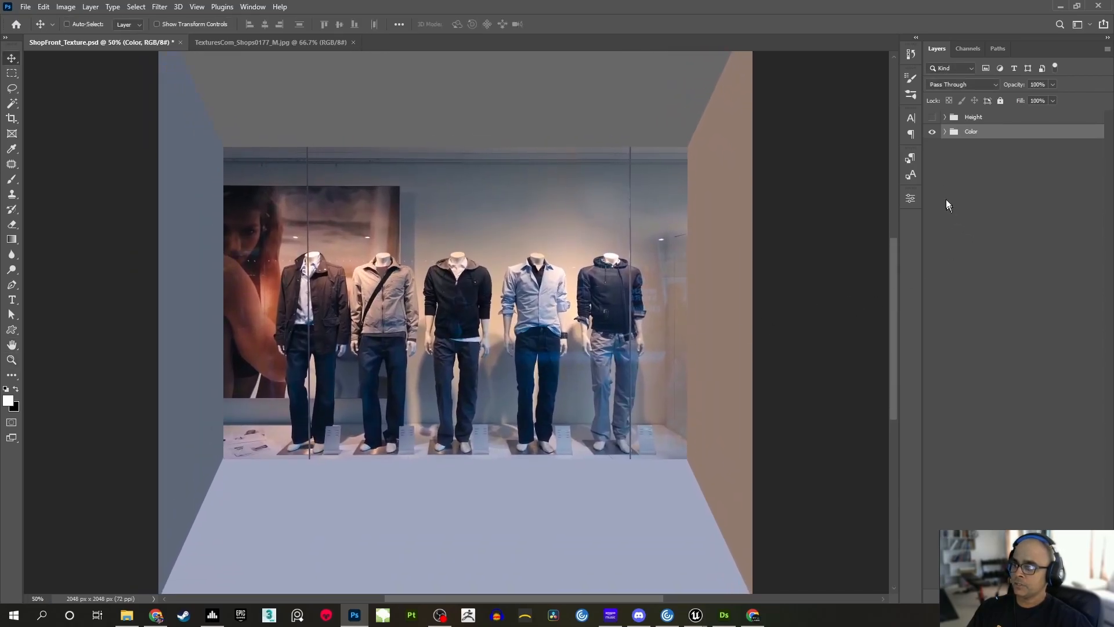
click(945, 132)
drag(637, 335, 656, 301)
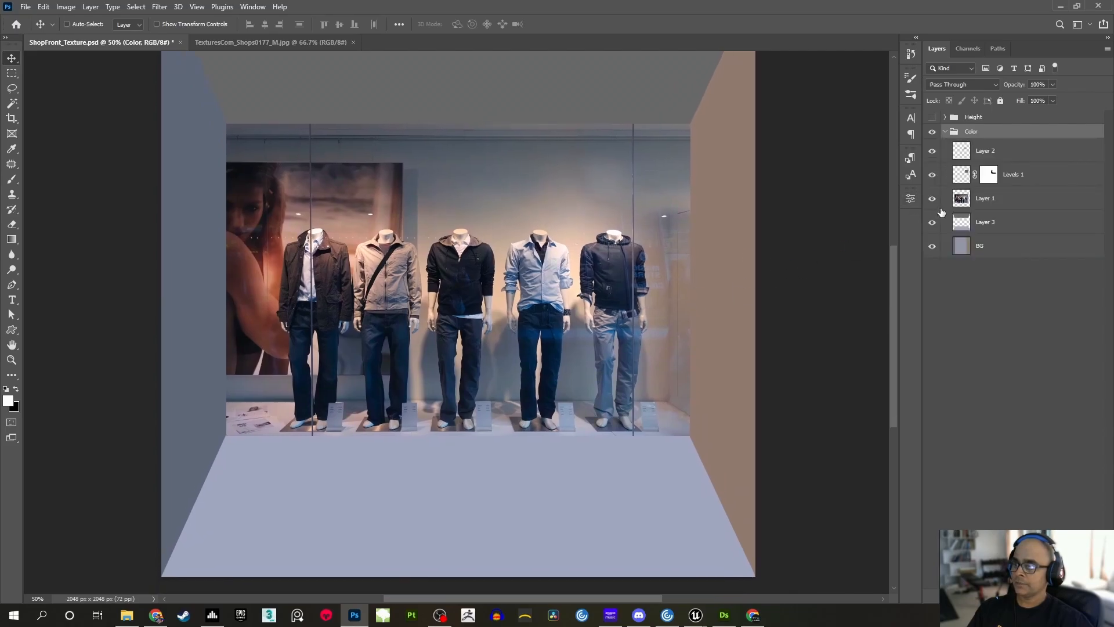
click(935, 152)
drag(608, 353, 561, 309)
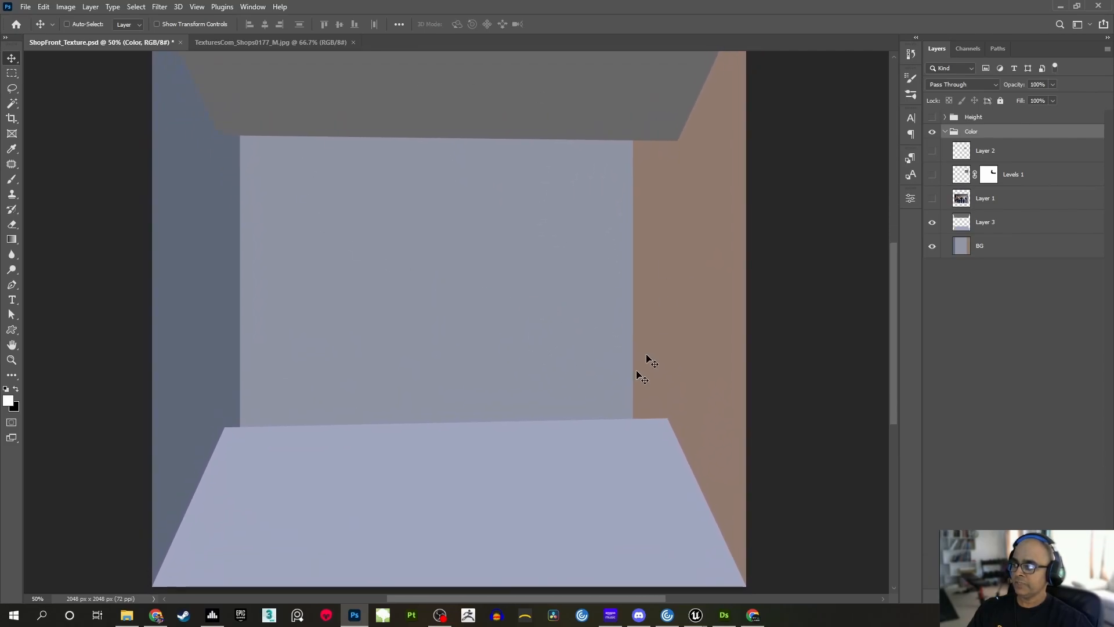
Show Layer 1 again and examine how the mannequin photo fits the room's back wall, floor and side walls
click(932, 198)
mouse_move(589, 355)
mouse_down()
mouse_move(588, 306)
mouse_move(591, 353)
mouse_up()
drag(581, 480, 581, 446)
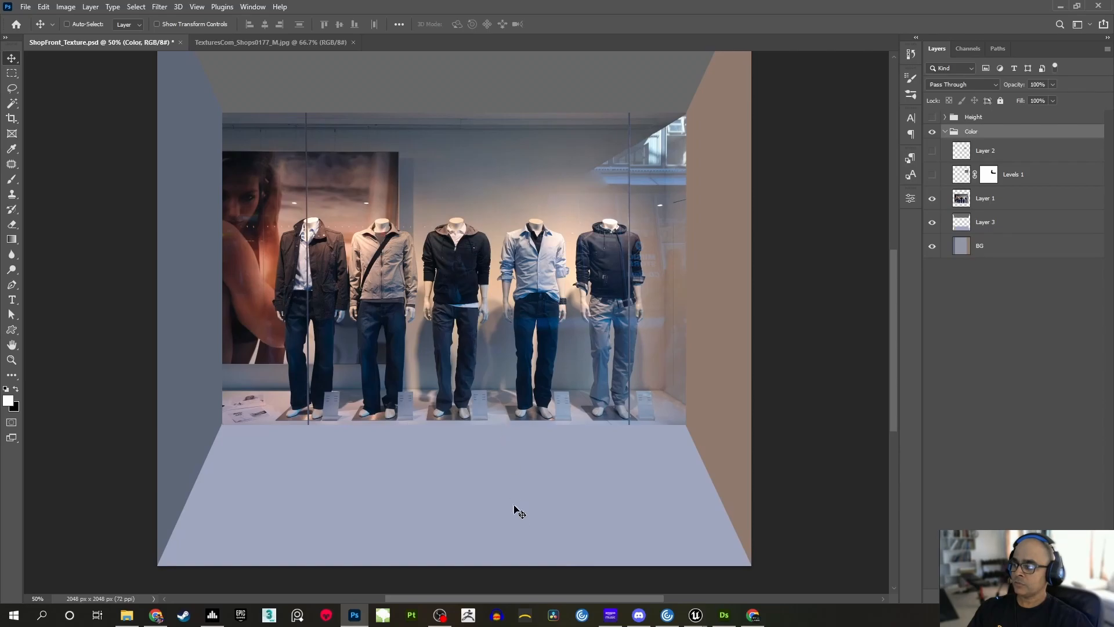
scroll(328, 386, up, 1)
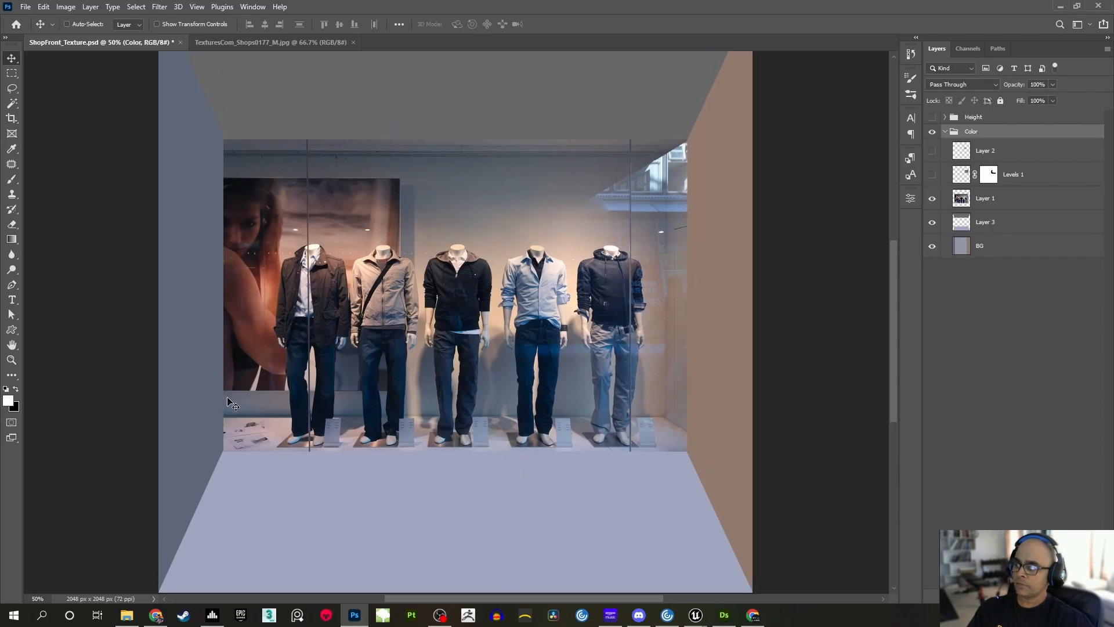
scroll(492, 160, up, 1)
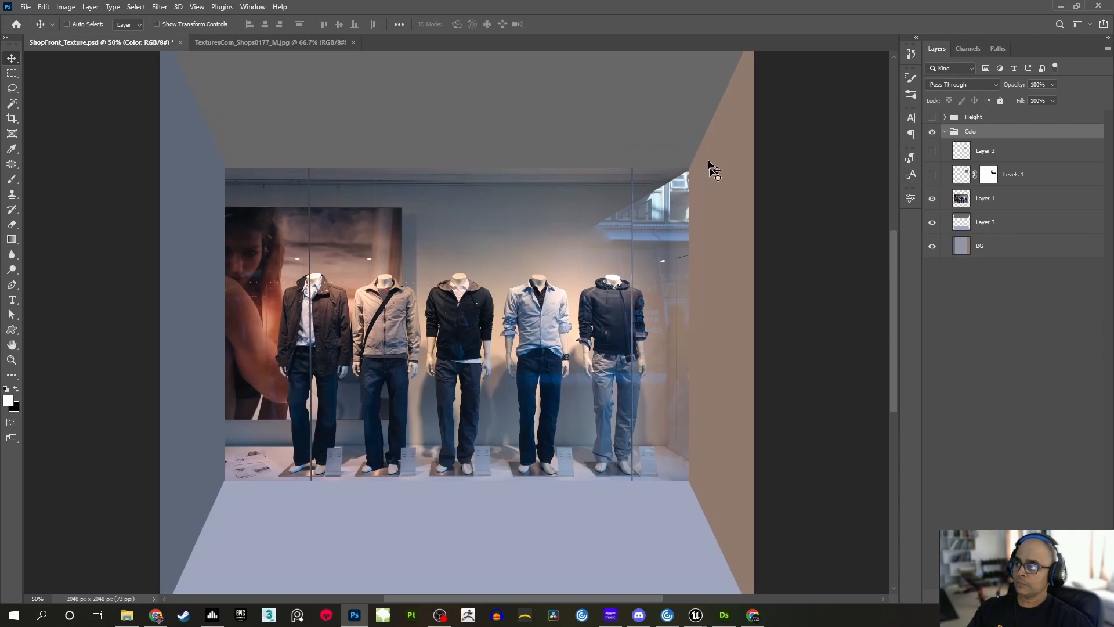
scroll(720, 311, down, 1)
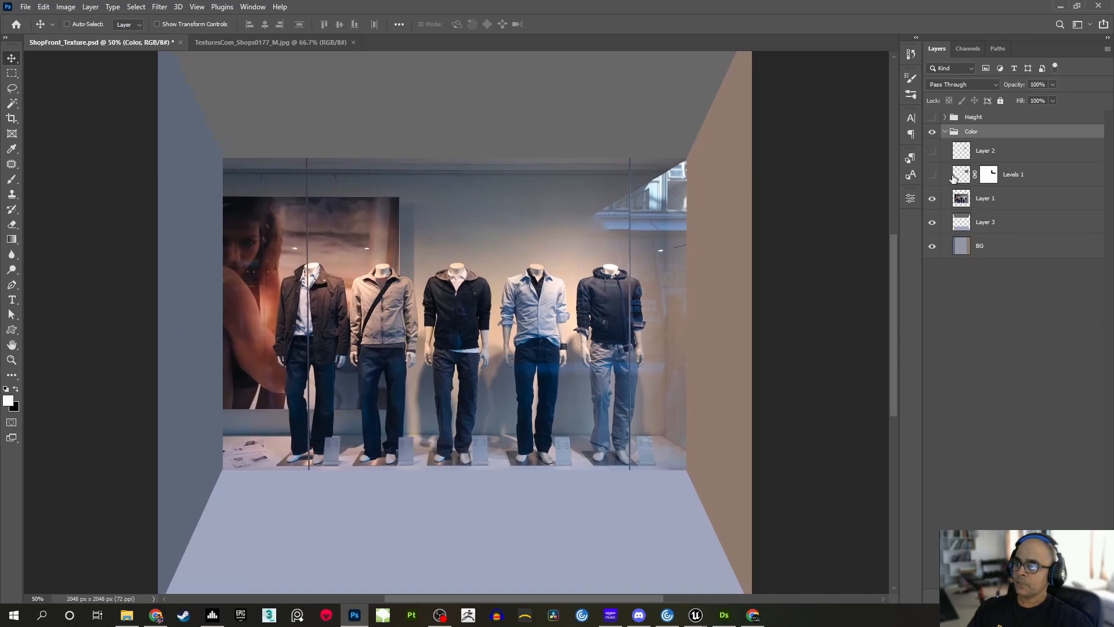
Show Levels 1 and Layer 2 again, comparing the reflection with and without Levels 1, and collapse the Color group
click(931, 176)
scroll(662, 255, down, 1)
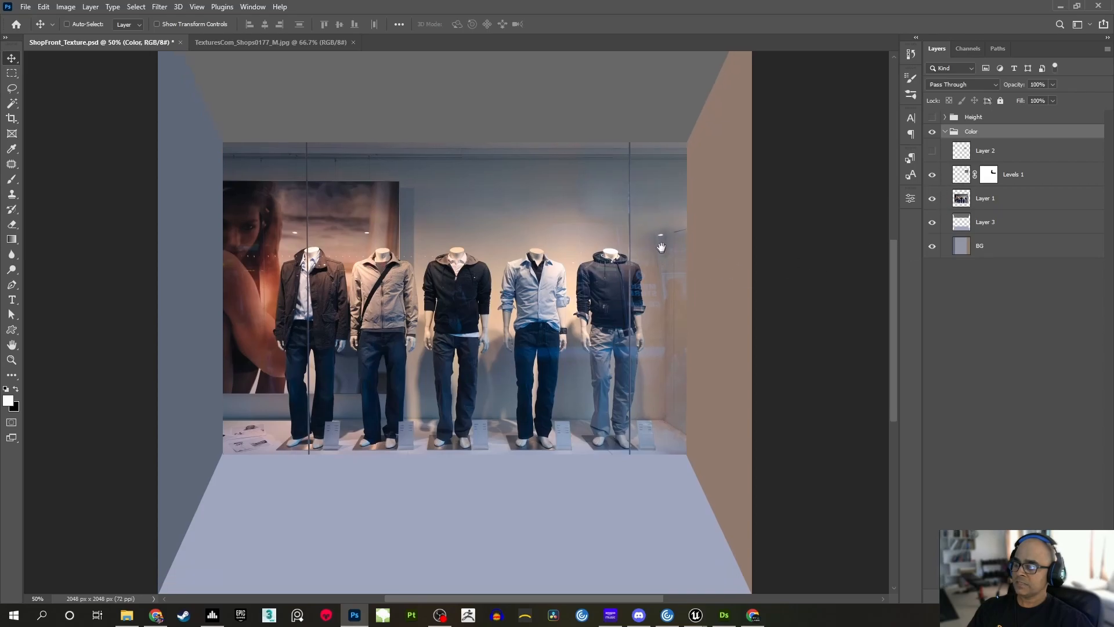
click(932, 176)
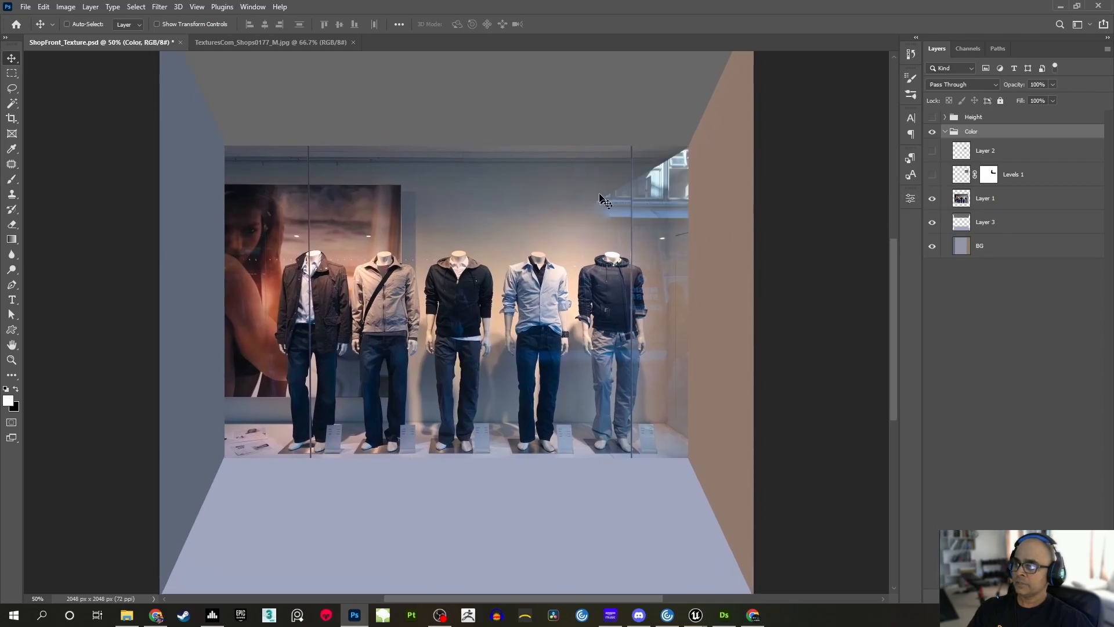
click(931, 175)
scroll(667, 244, up, 1)
drag(639, 226, 655, 223)
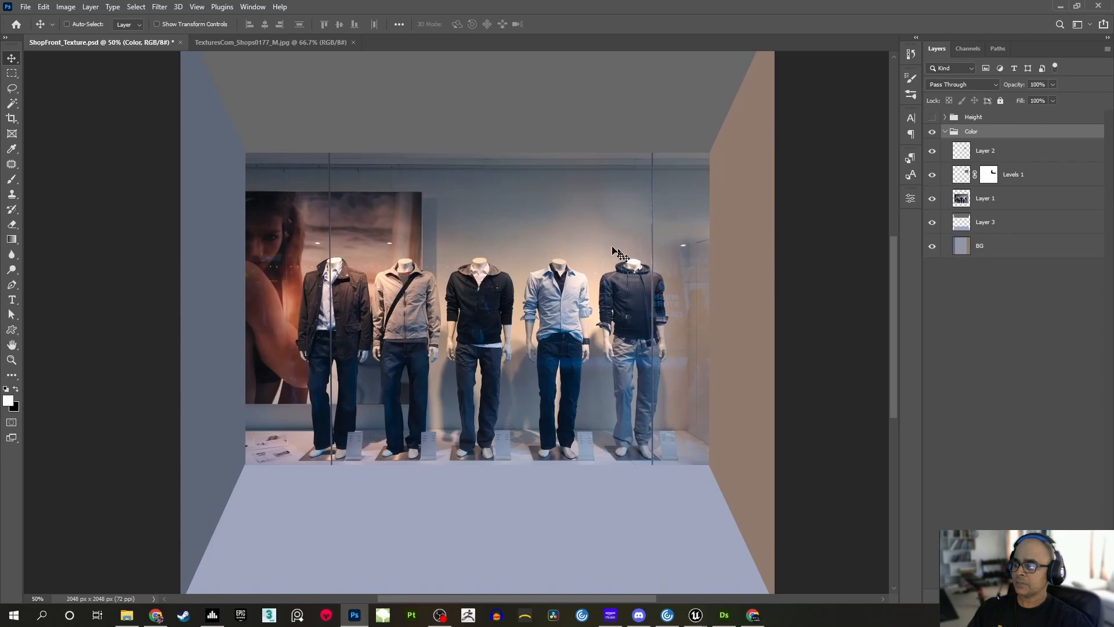
scroll(601, 239, down, 1)
drag(594, 231, 597, 240)
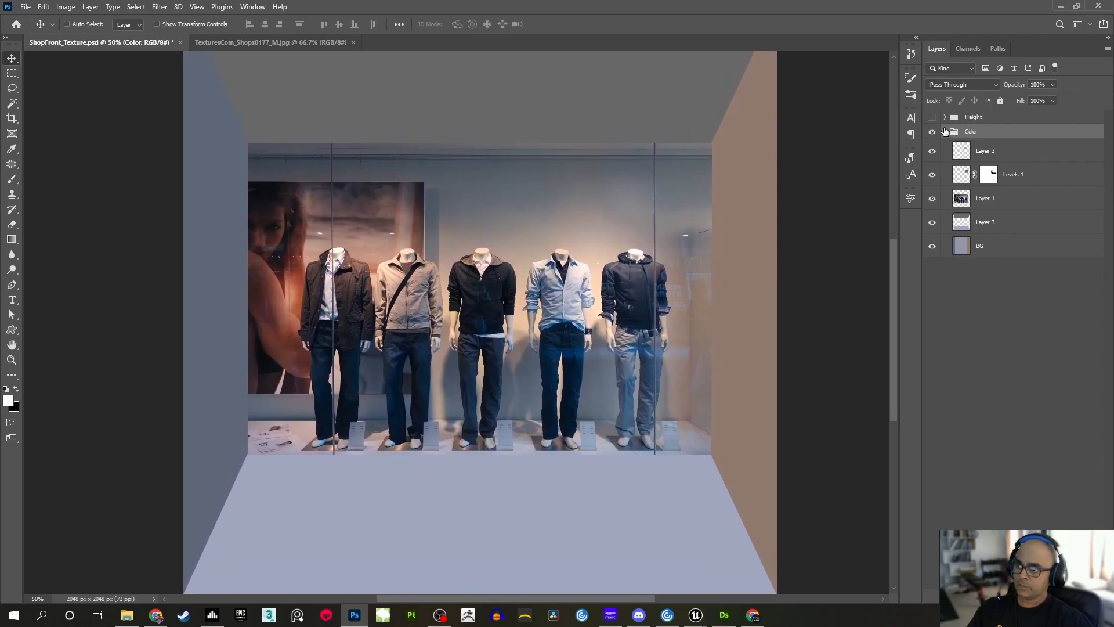
click(945, 132)
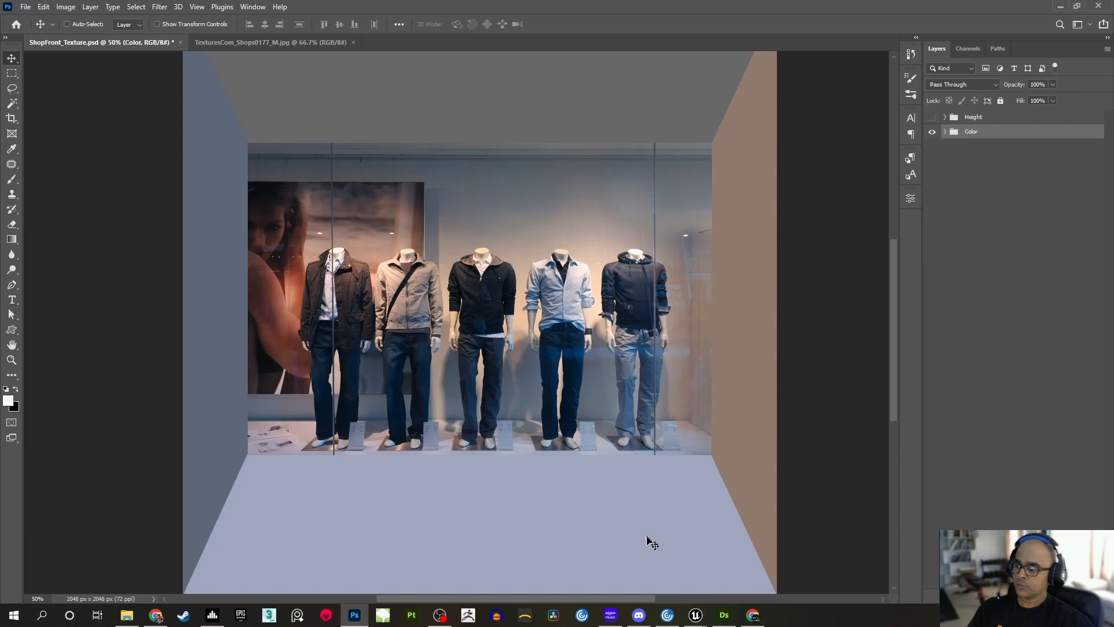
Switch to Unreal Engine and open the ShopFront_Texture asset from the Textures folder to view the imported colour map
mouse_move(703, 614)
click(665, 575)
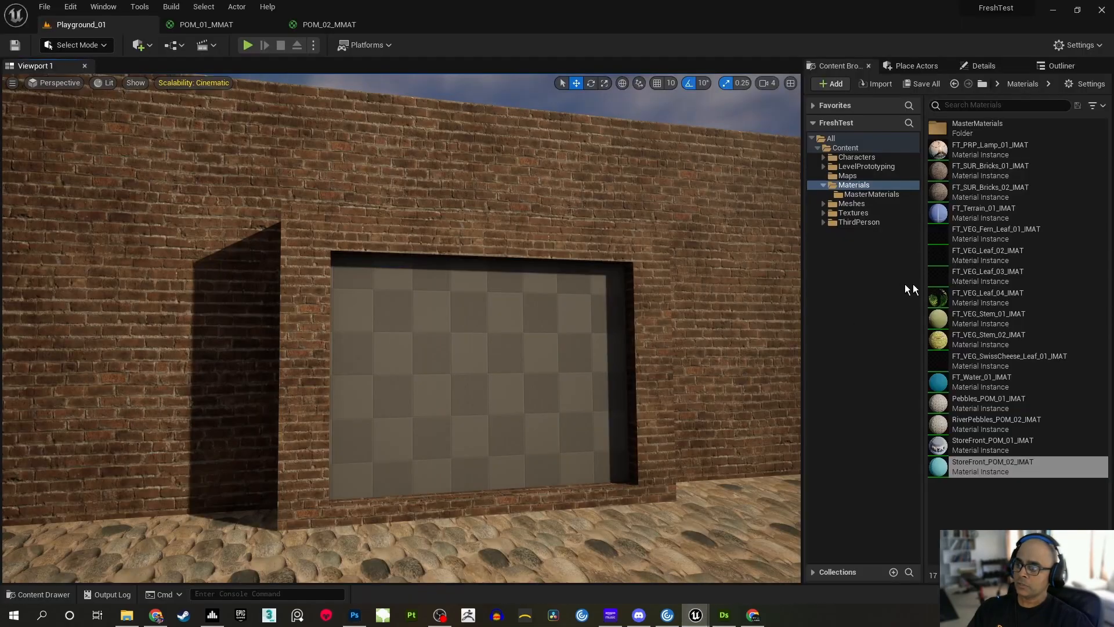
click(853, 212)
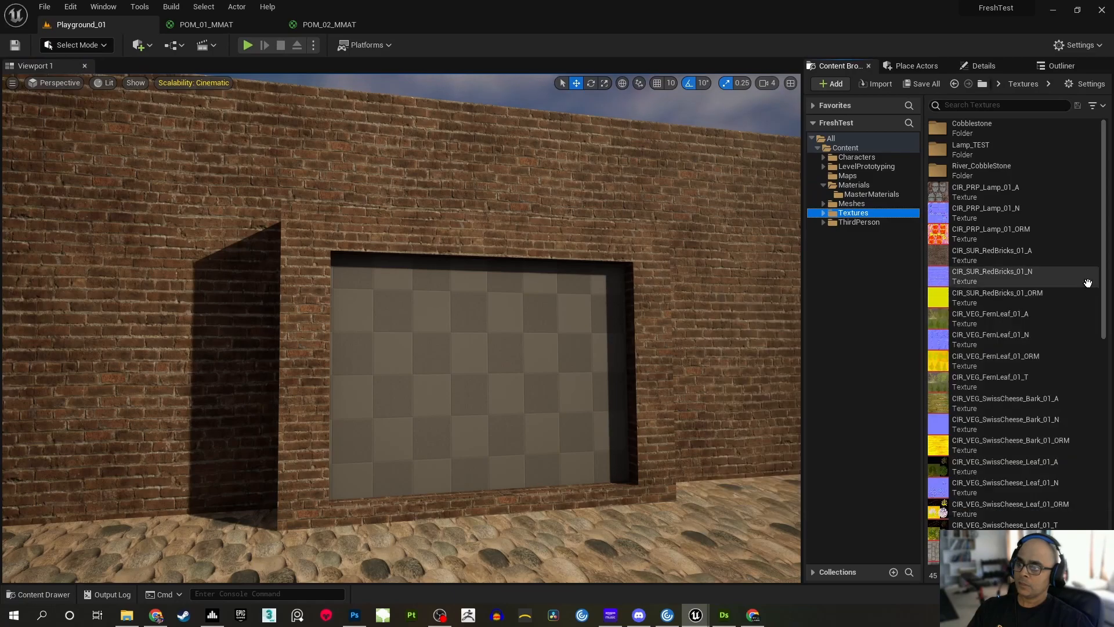
drag(1106, 281, 1104, 505)
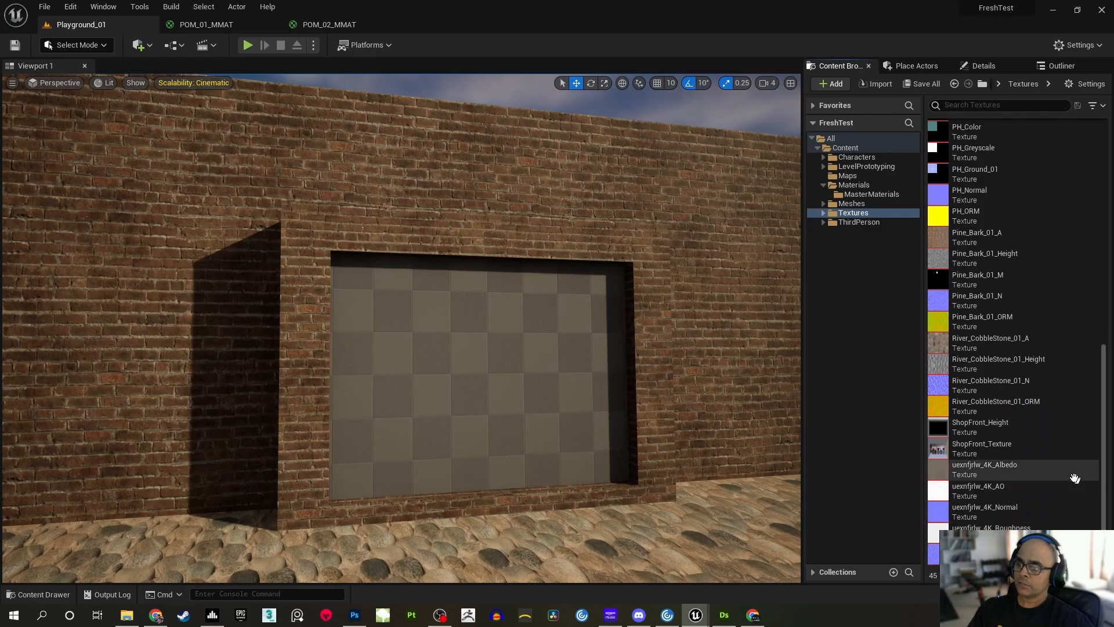
double_click(995, 448)
scroll(544, 305, down, 3)
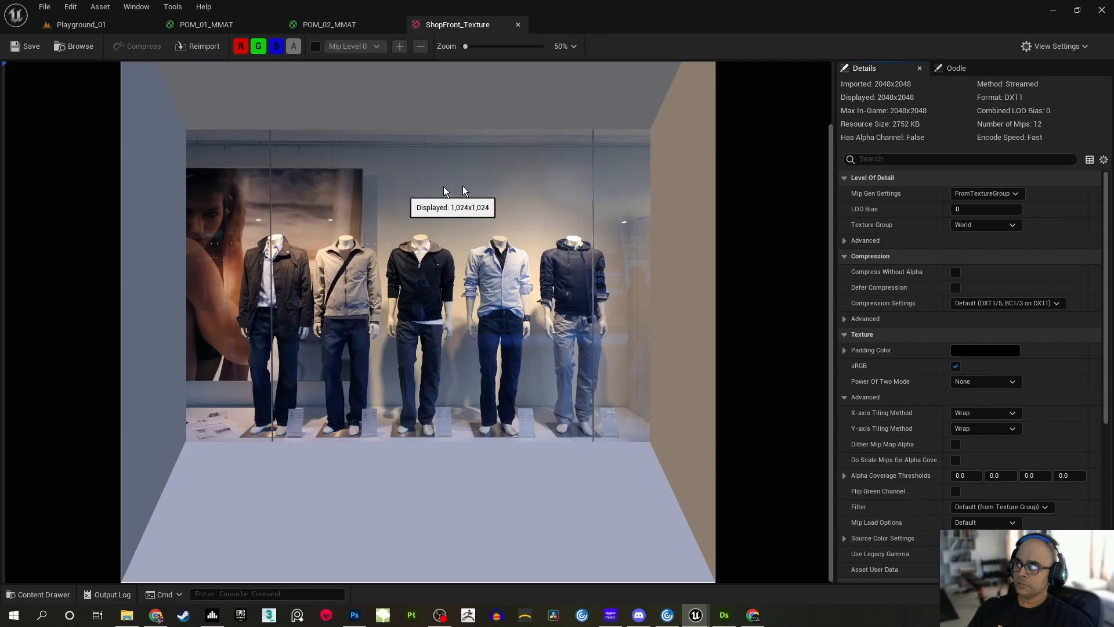
Switch to Photoshop, show and expand the Height group, and hide its Layers 4, 5, 7 and 6
click(354, 615)
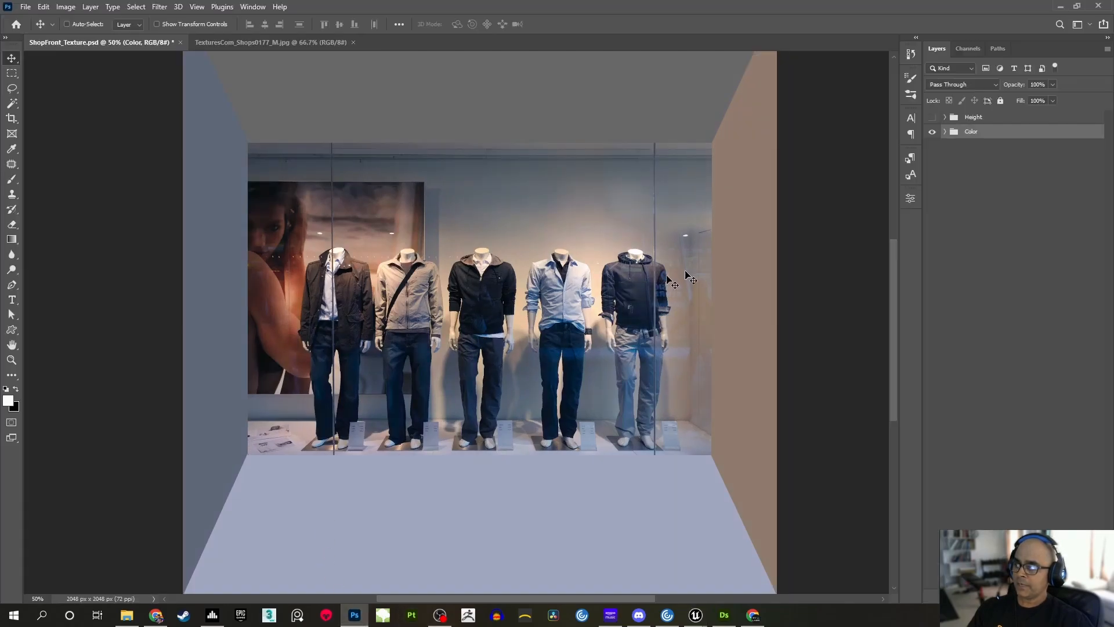
click(932, 118)
click(945, 118)
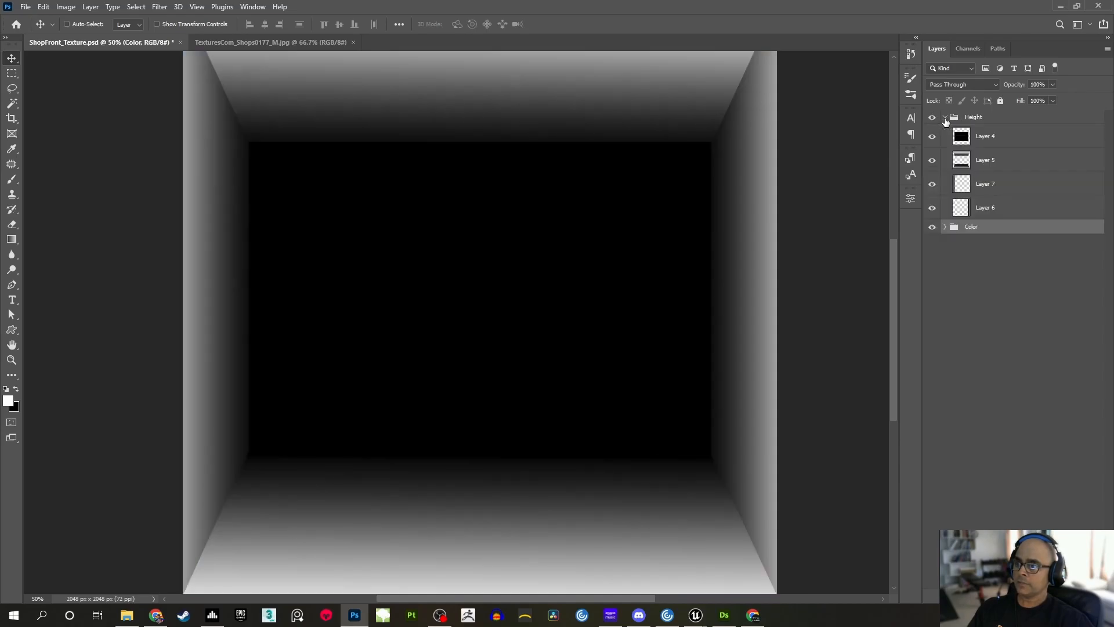
click(932, 199)
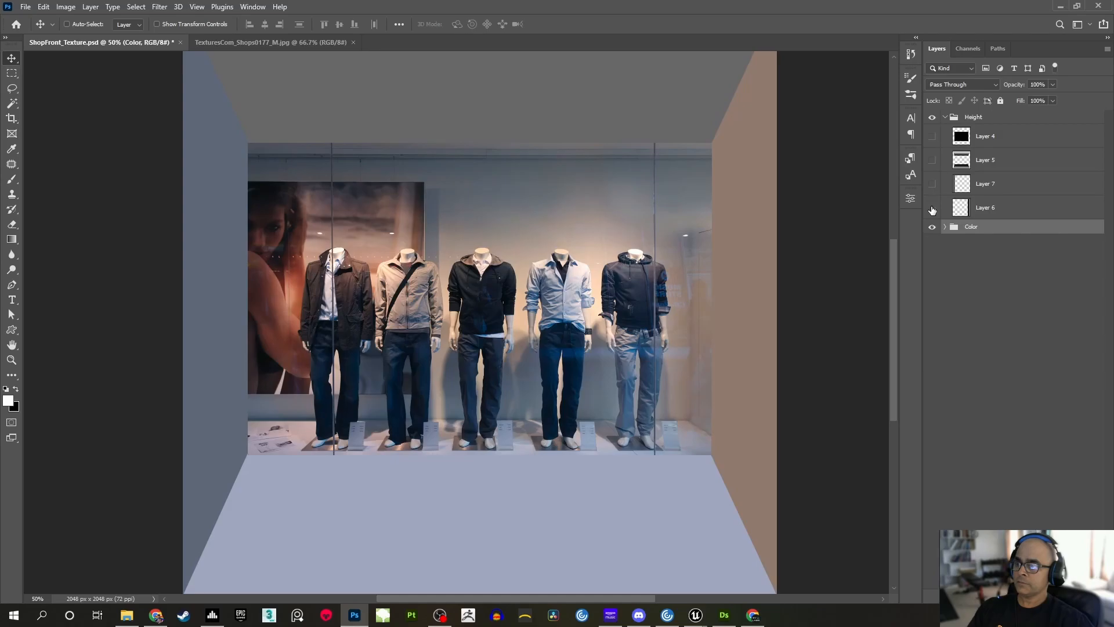
Show Layer 6 of the Height group to examine its gradient strip over the brown side wall, hide it again and select it
click(932, 209)
drag(749, 323, 752, 299)
scroll(752, 299, up, 5)
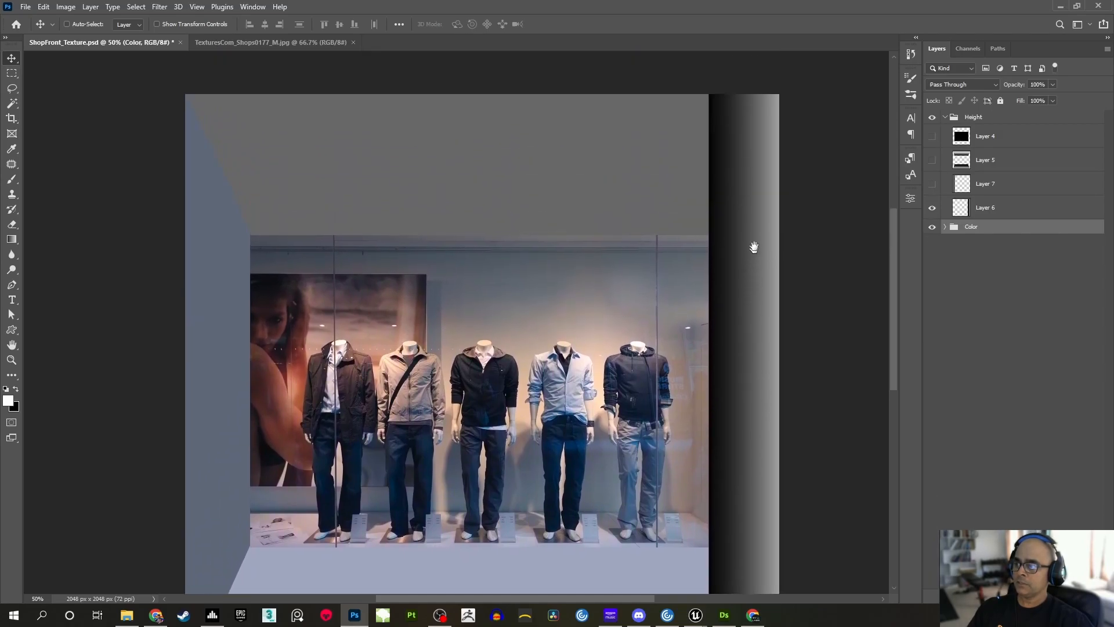
drag(706, 255, 740, 214)
scroll(741, 213, down, 2)
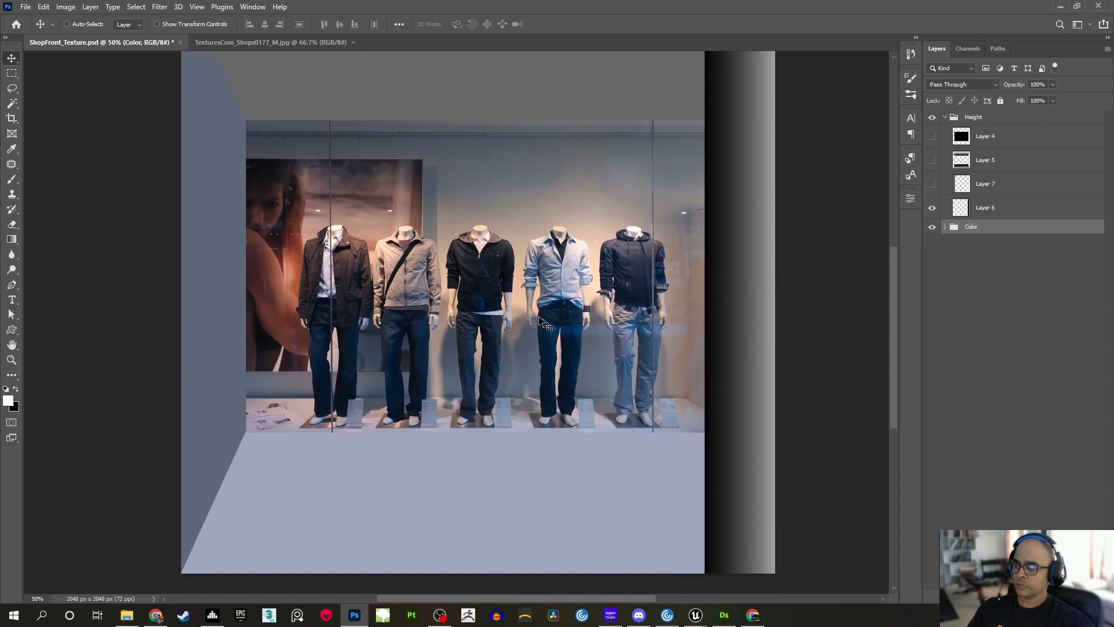
click(932, 207)
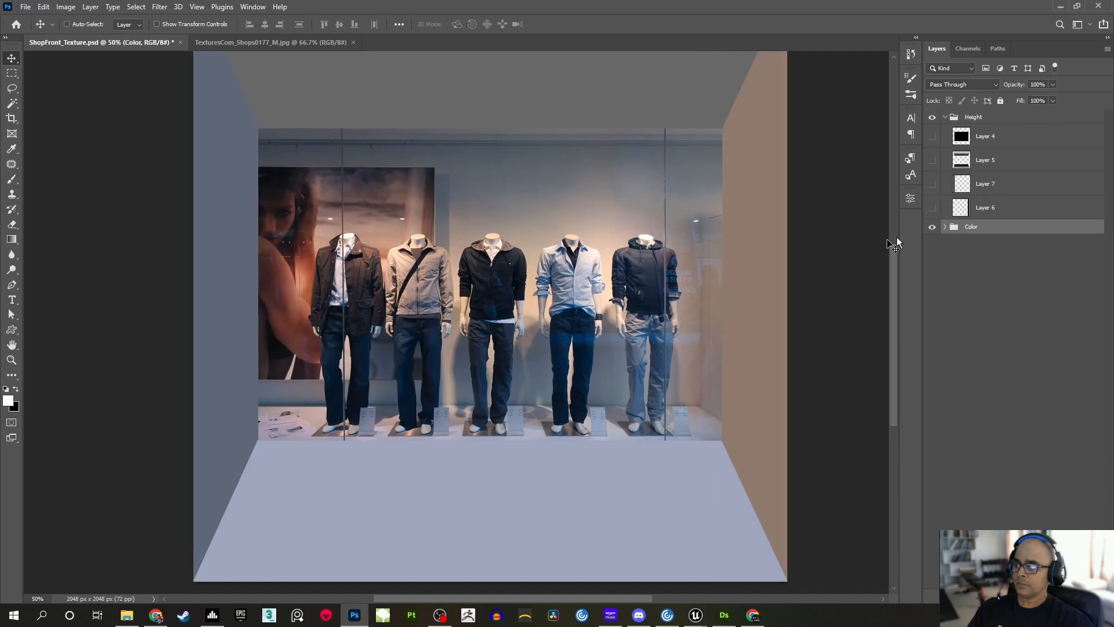
click(936, 203)
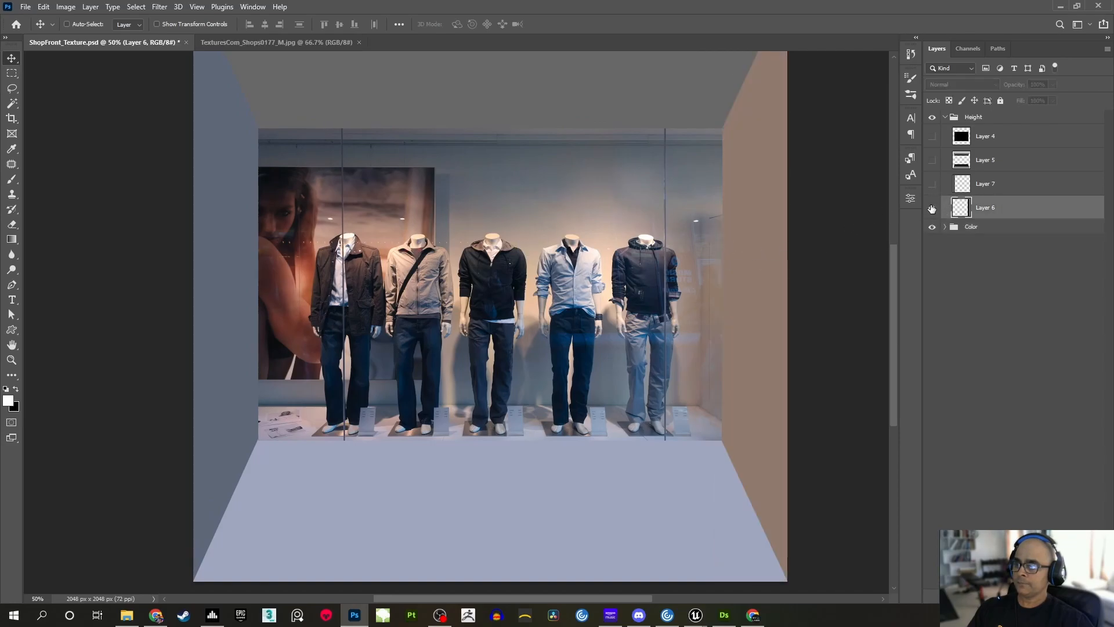
Show Layers 6, 7, 5 and 4 of the Height group again, one after another, to examine how the gradients build up
click(932, 207)
click(932, 183)
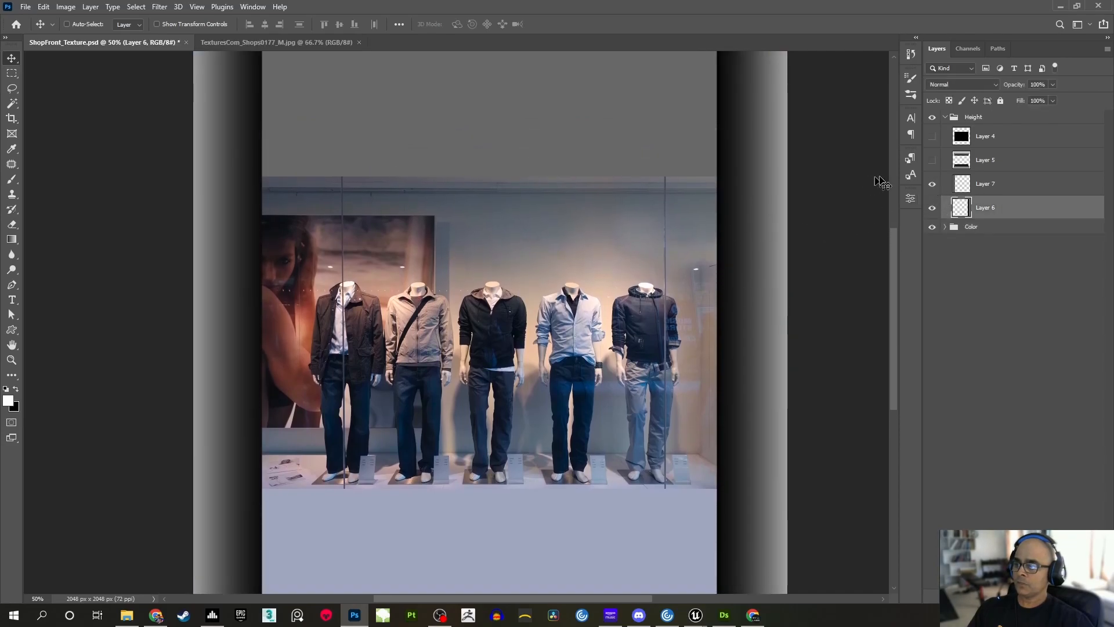
click(932, 161)
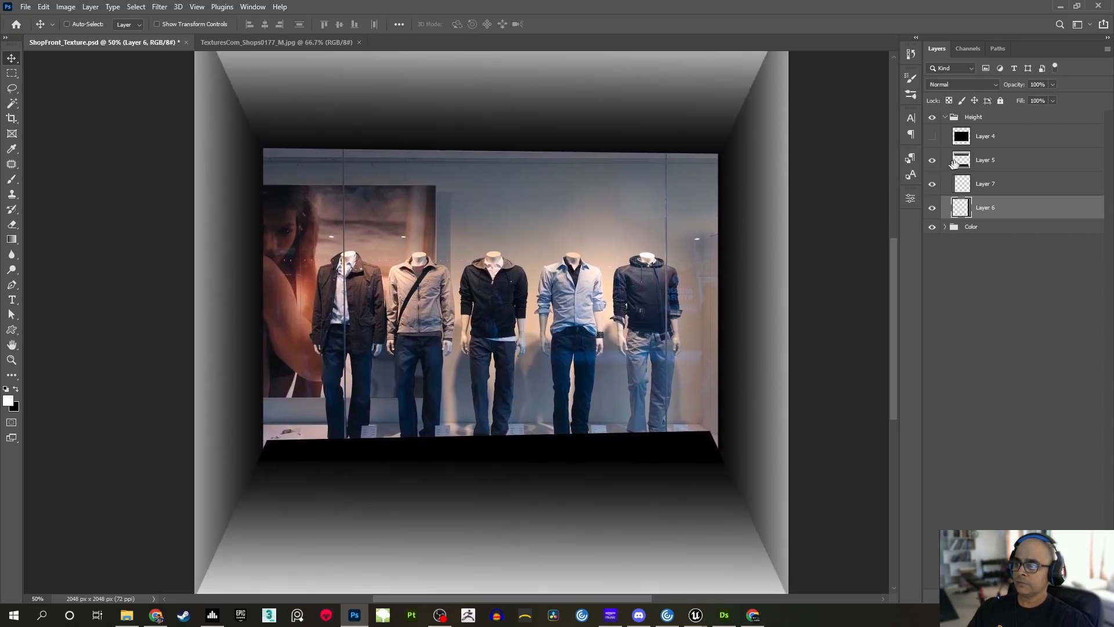
click(933, 137)
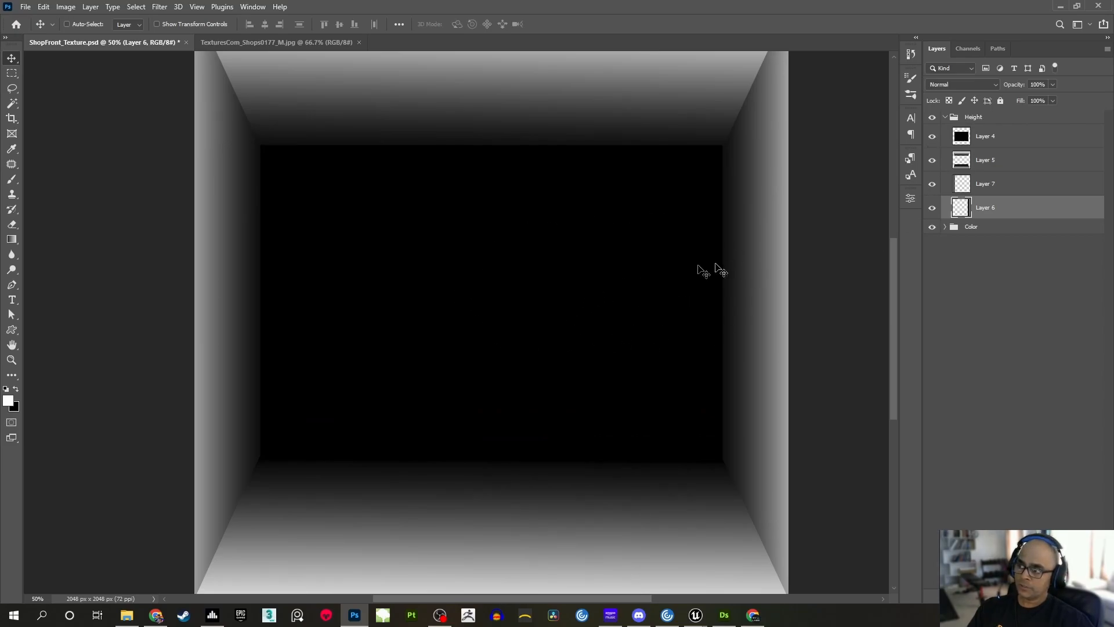
Add a Levels adjustment layer above Layer 4 in the Height group and raise its output black level to 25
click(965, 141)
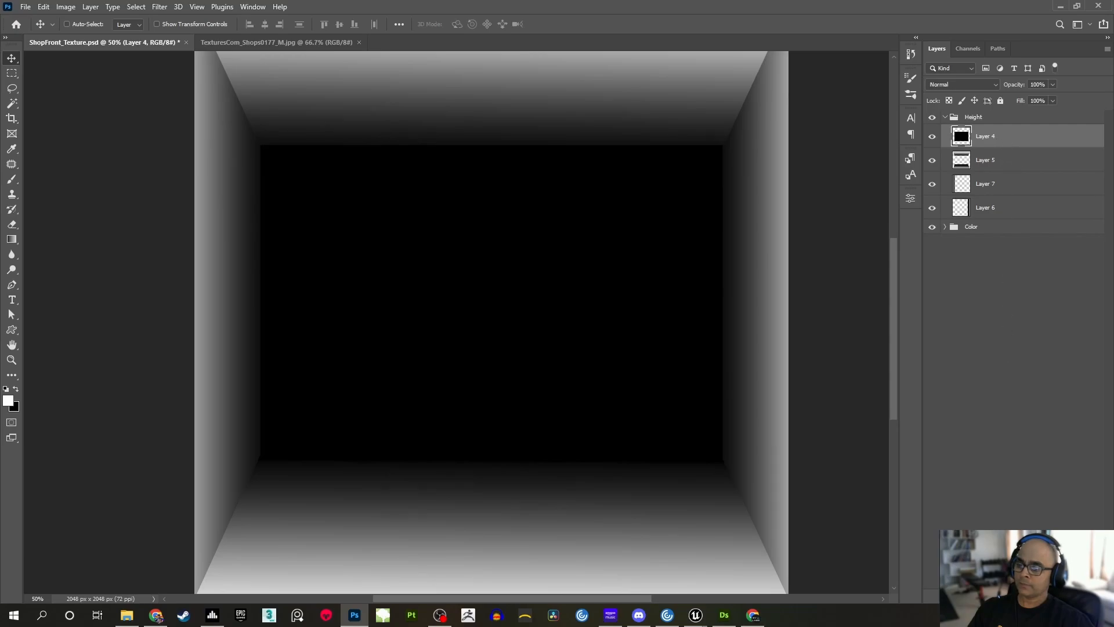
click(1015, 586)
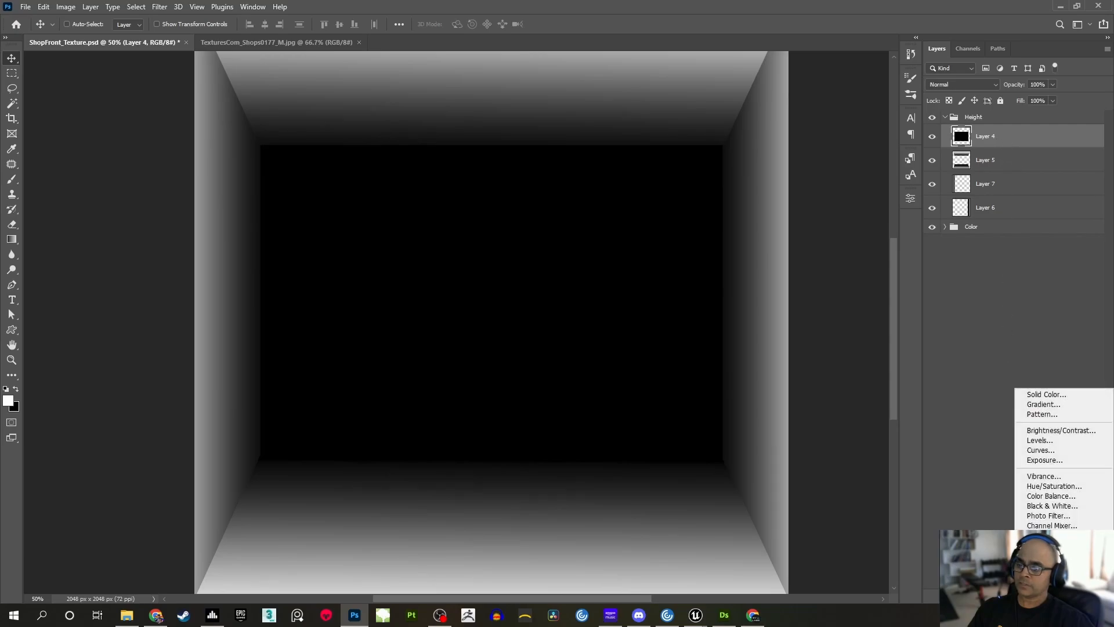
click(1059, 441)
drag(821, 196, 882, 214)
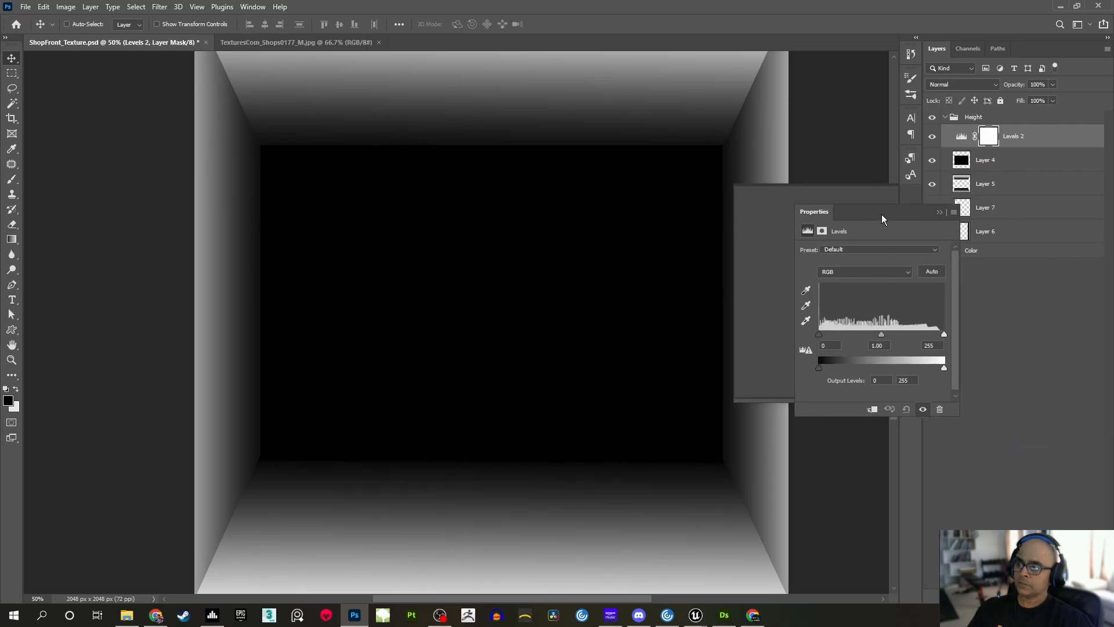
drag(818, 369, 820, 370)
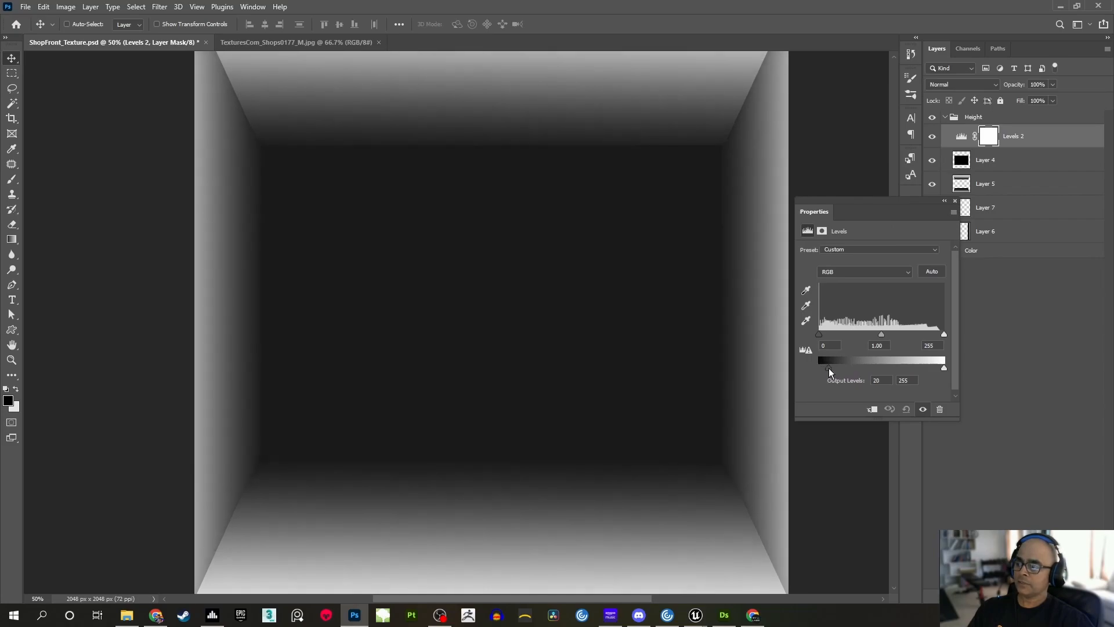
drag(831, 368, 832, 368)
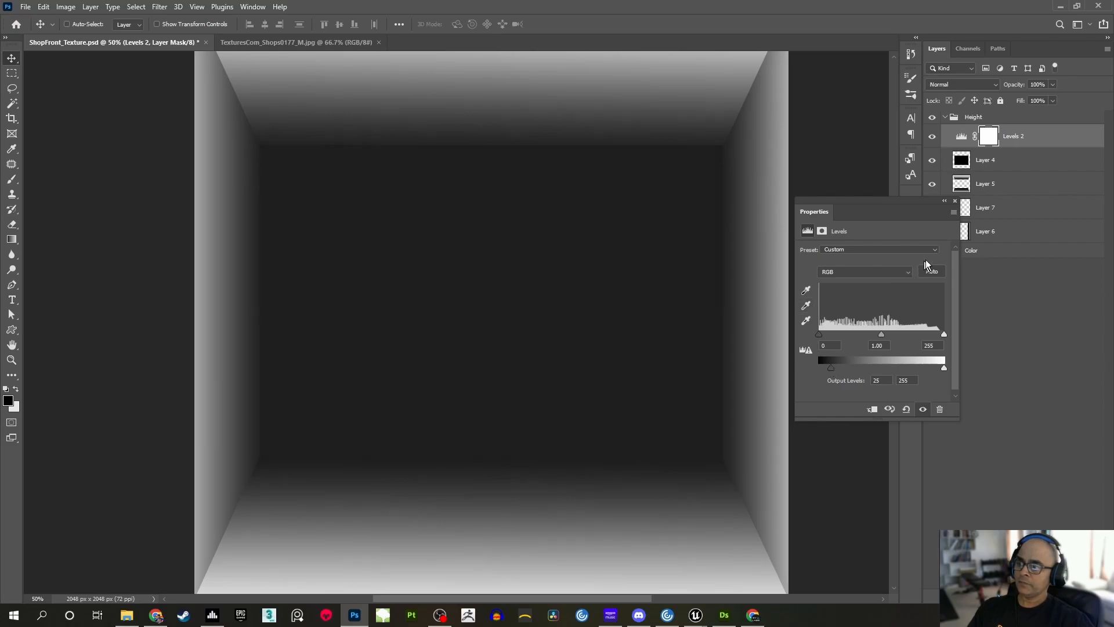
click(945, 202)
mouse_move(589, 267)
mouse_down()
mouse_move(592, 246)
mouse_move(589, 325)
mouse_move(589, 241)
mouse_move(591, 335)
mouse_move(583, 265)
mouse_up()
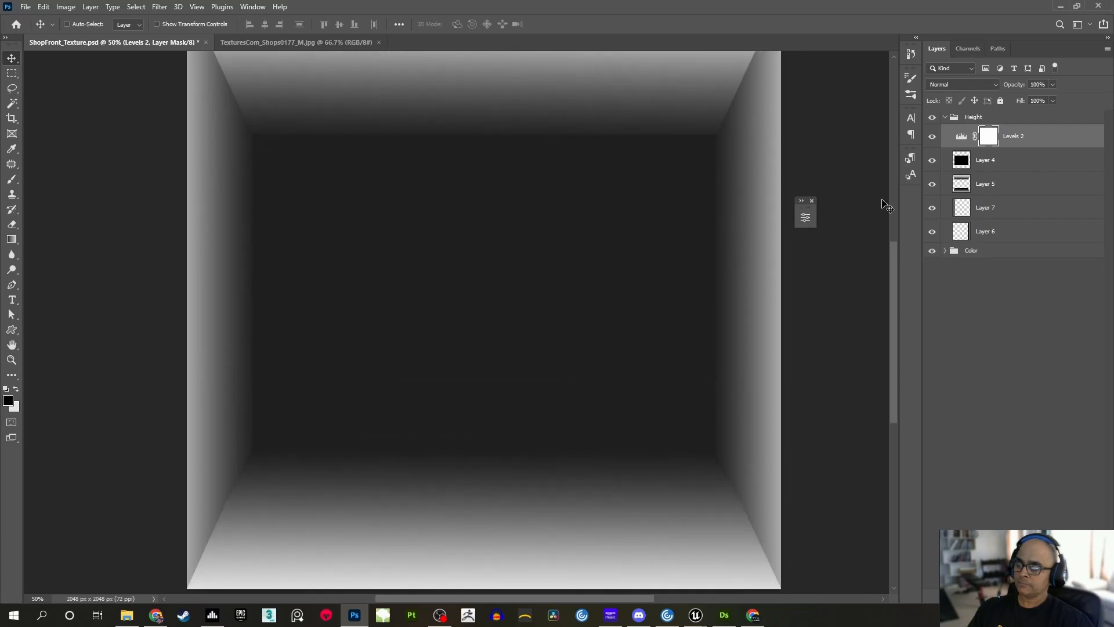
Save the height map as a PNG over the existing ShopFront_Height.png in the project's Content Textures folder
key(ctrl+shift+s)
click(533, 346)
click(412, 507)
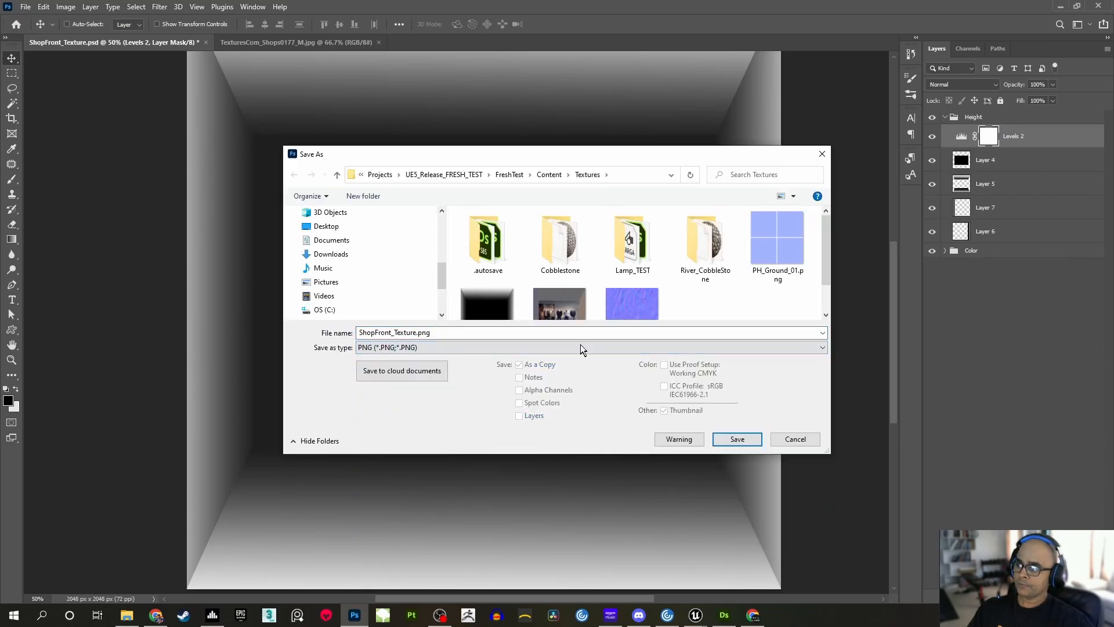
scroll(529, 293, down, 1)
click(497, 277)
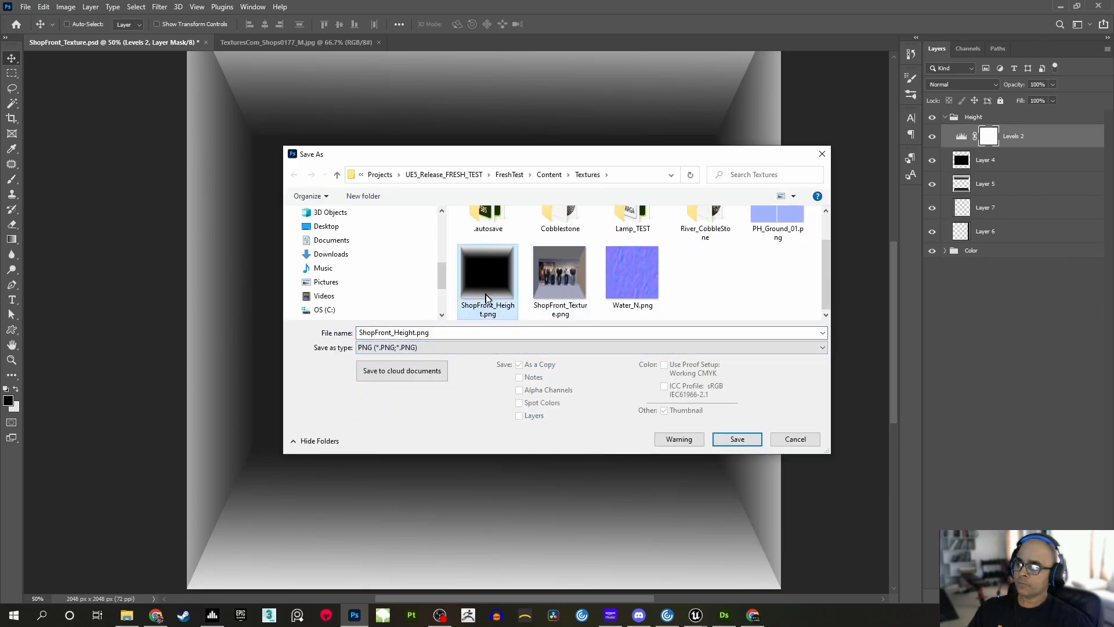
click(736, 440)
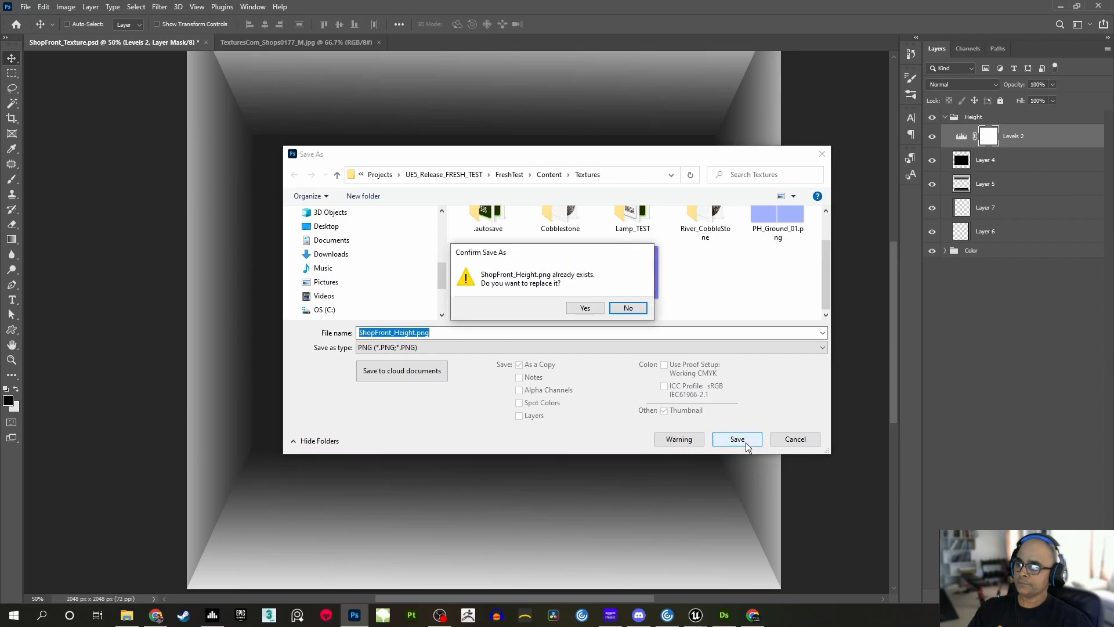
click(576, 306)
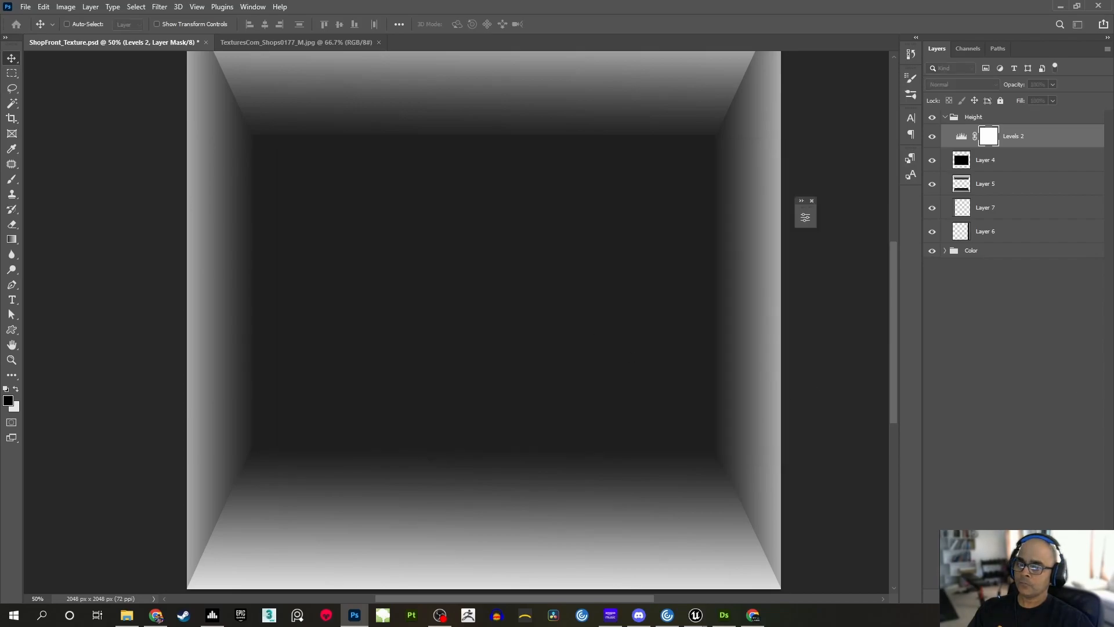
click(594, 315)
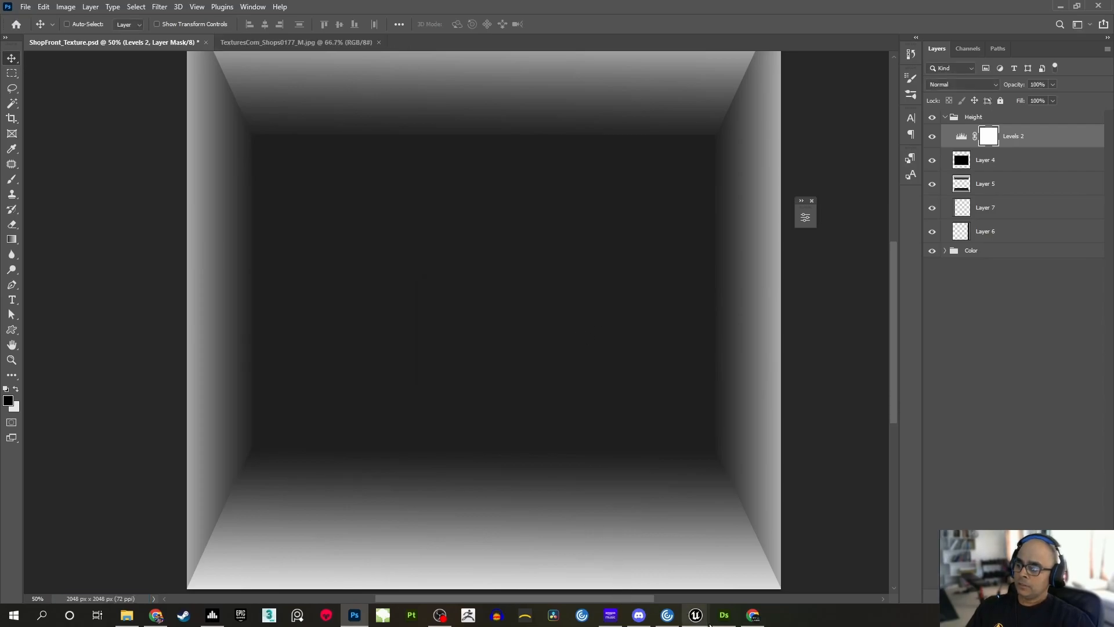
Switch to the FreshTest project in Unreal Editor, show the Playground_01 level, and reimport and save the ShopFront_Height texture
mouse_move(705, 622)
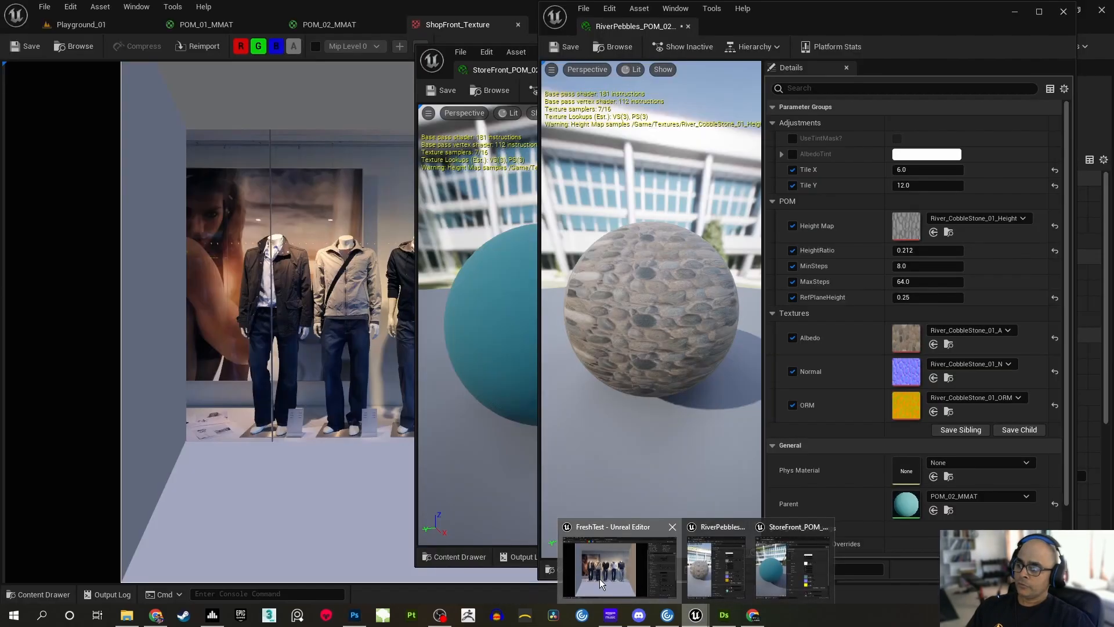
click(600, 579)
click(134, 26)
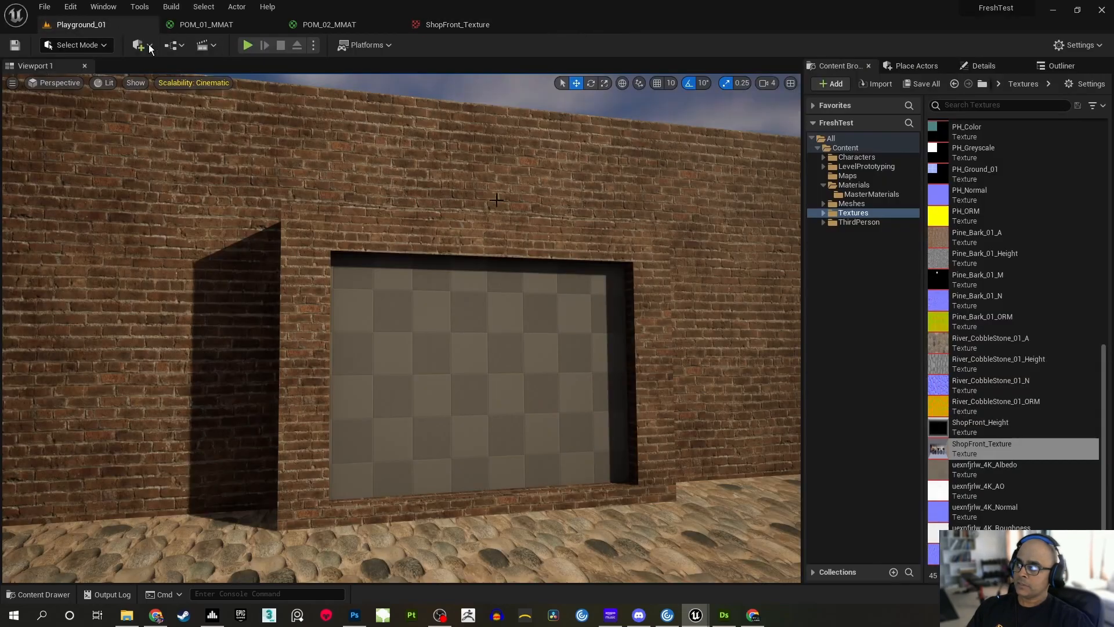
click(1014, 424)
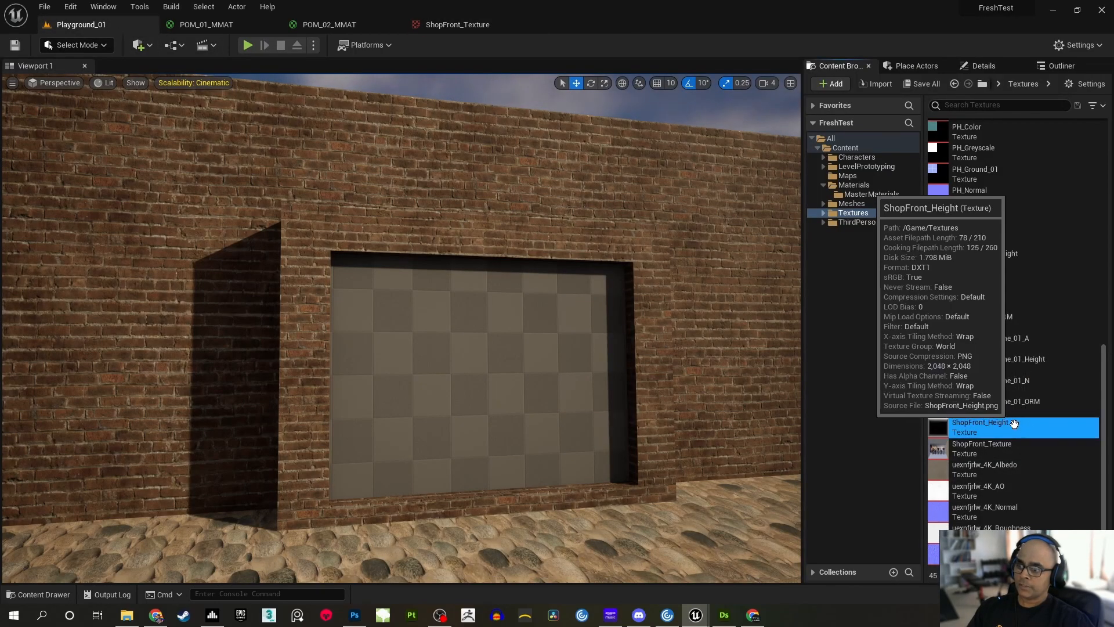
right_click(1015, 424)
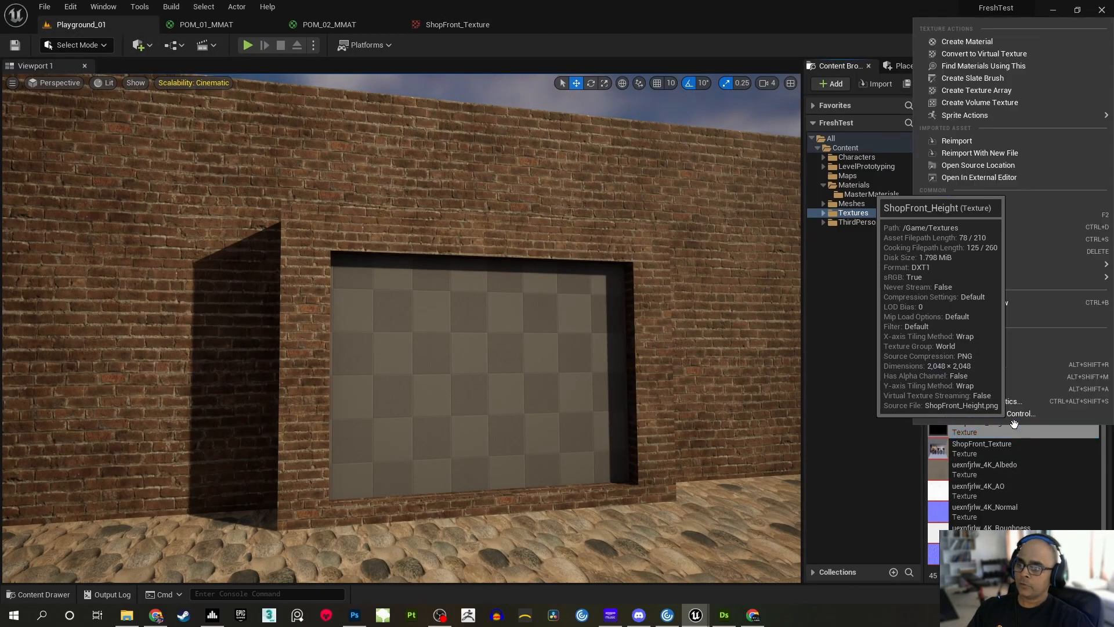
click(953, 142)
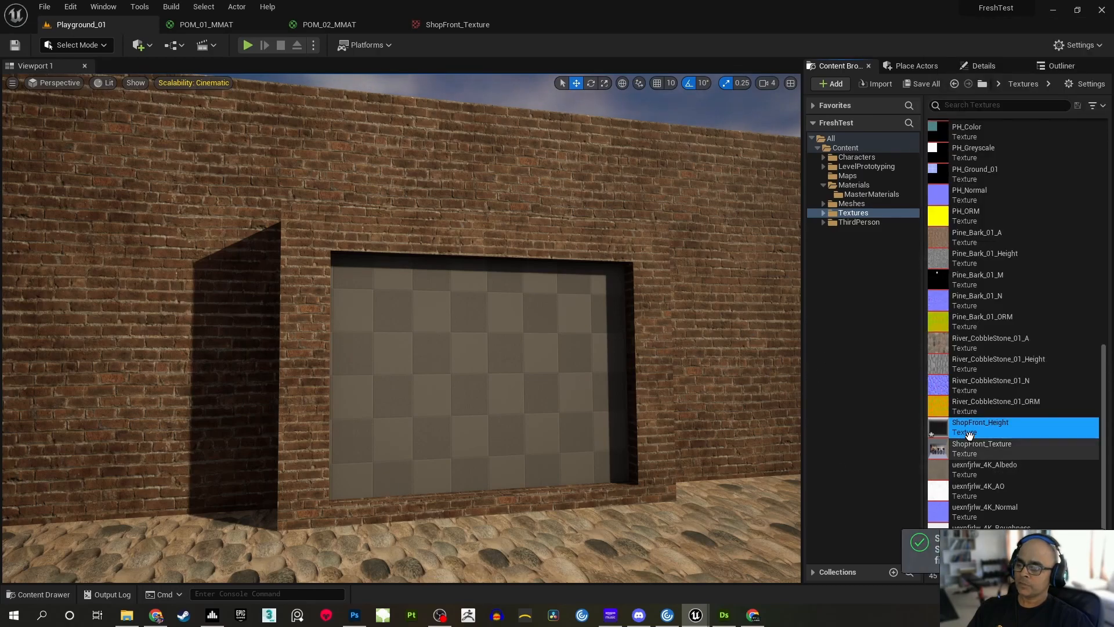
mouse_move(975, 430)
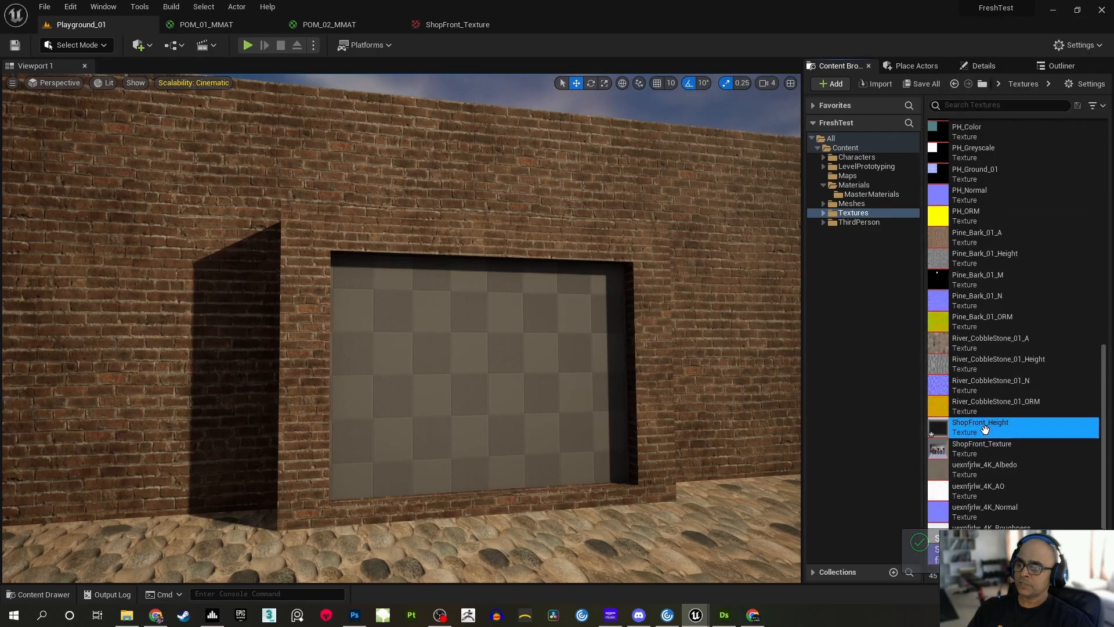
click(922, 85)
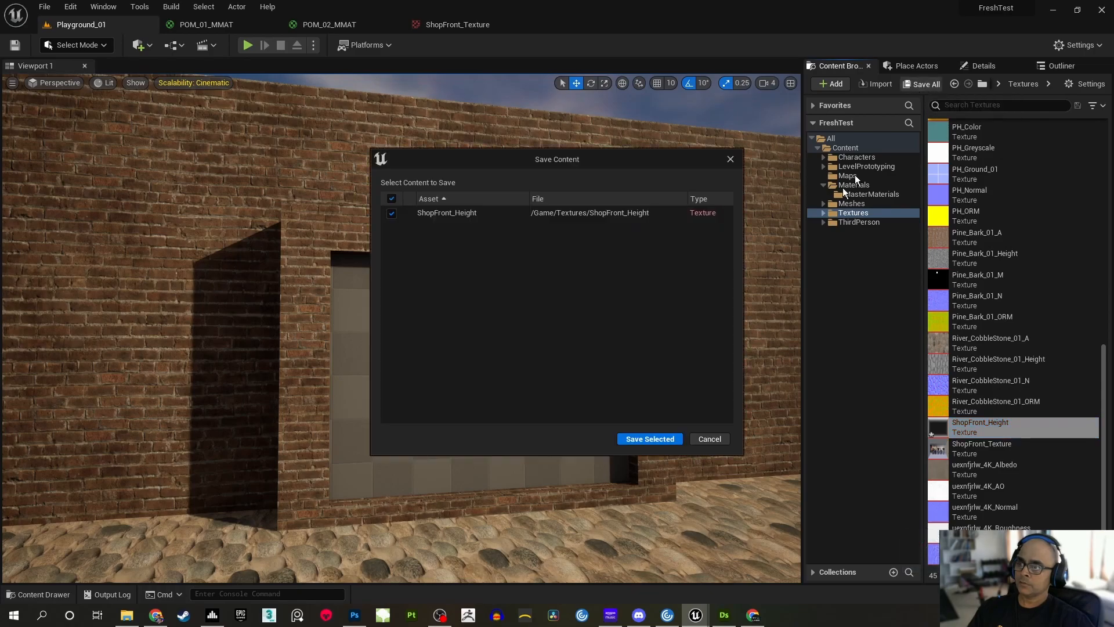
click(633, 441)
mouse_move(680, 366)
right_down()
mouse_move(688, 354)
mouse_move(676, 351)
mouse_move(680, 365)
right_up()
Close the RiverPebbles_POM_02 instance editor and bring up the StoreFront_POM_02_IMAT editor, placed clear of the texture list
mouse_move(696, 606)
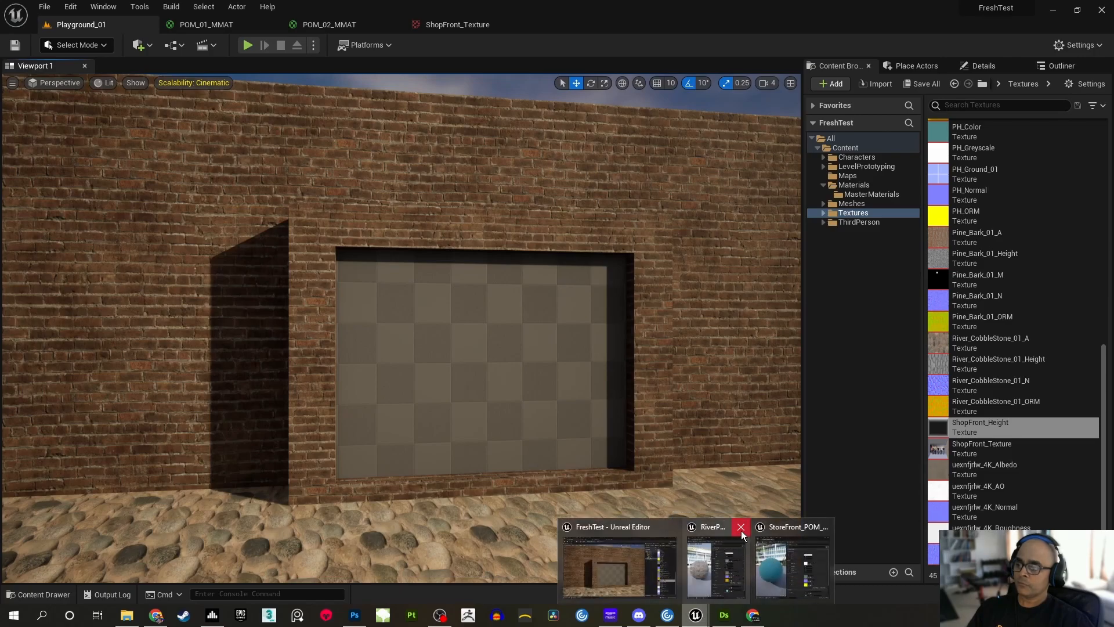
click(741, 526)
click(748, 556)
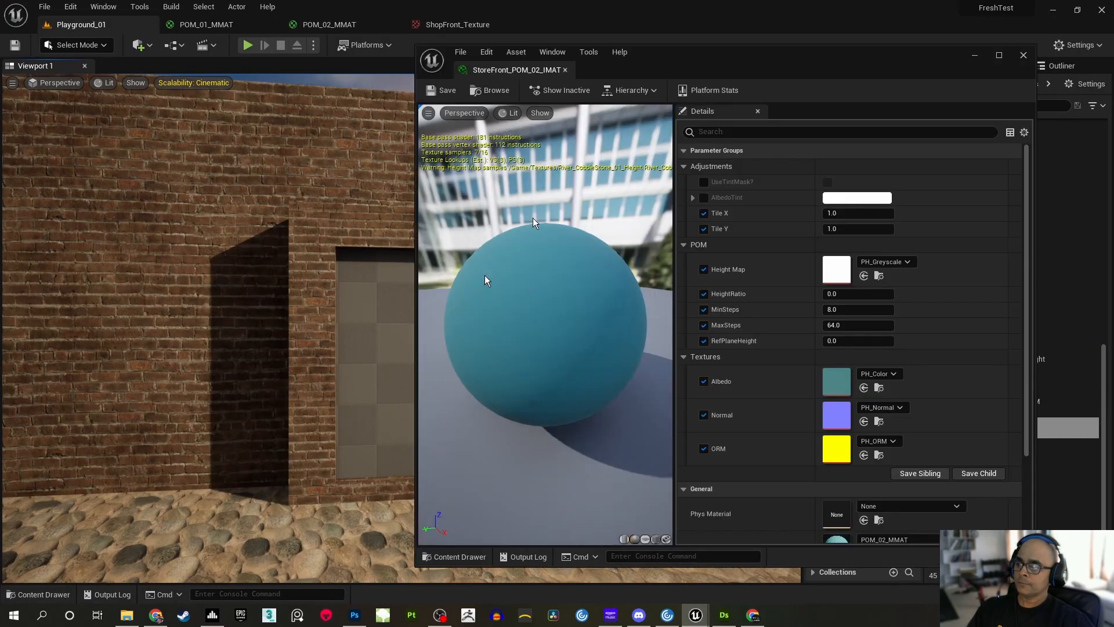
drag(707, 66, 485, 57)
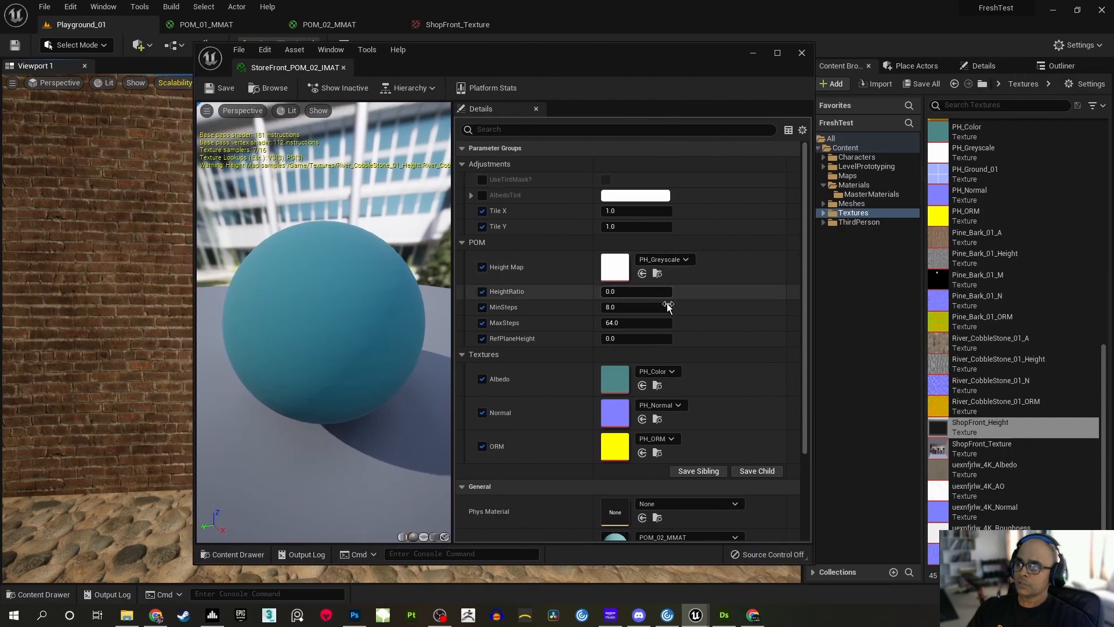
Disable the Normal and ORM texture overrides in StoreFront_POM_02_IMAT
drag(805, 351, 804, 402)
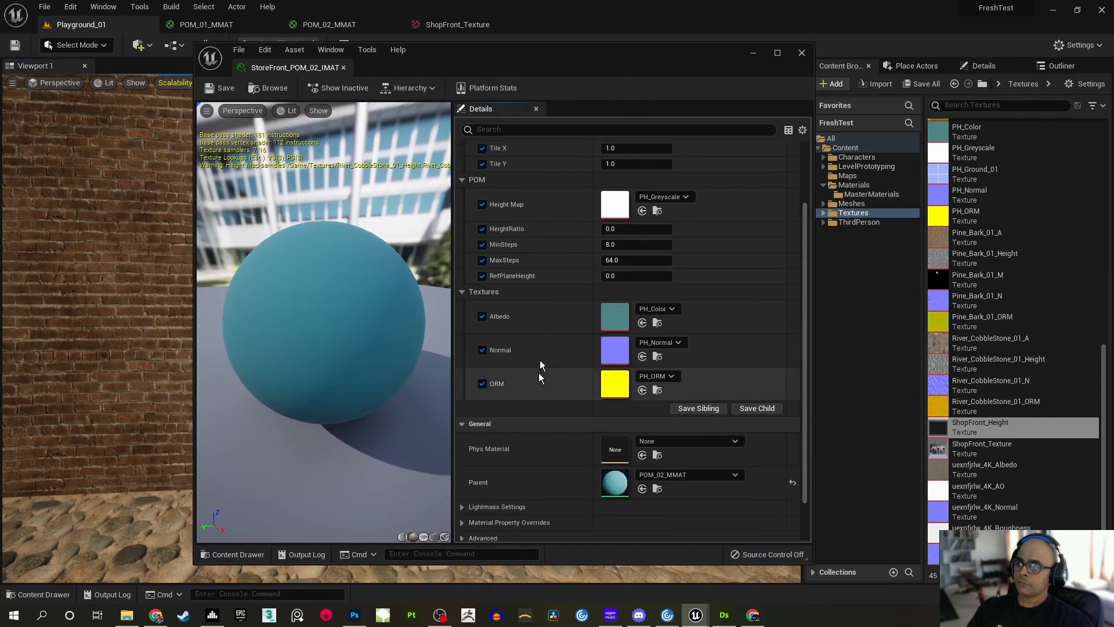
click(481, 350)
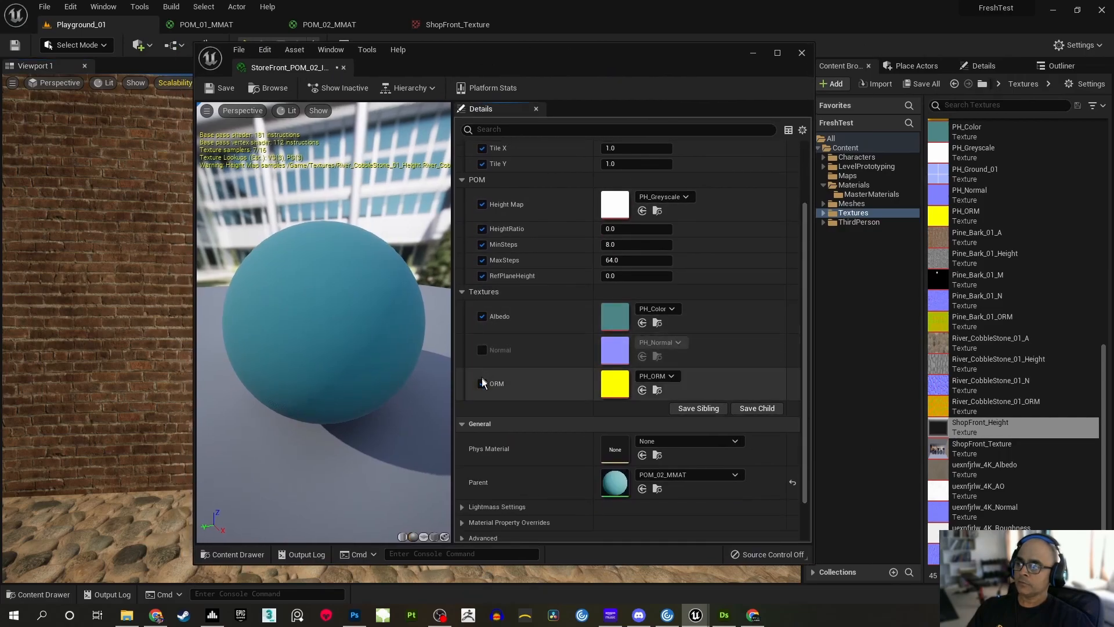
click(481, 384)
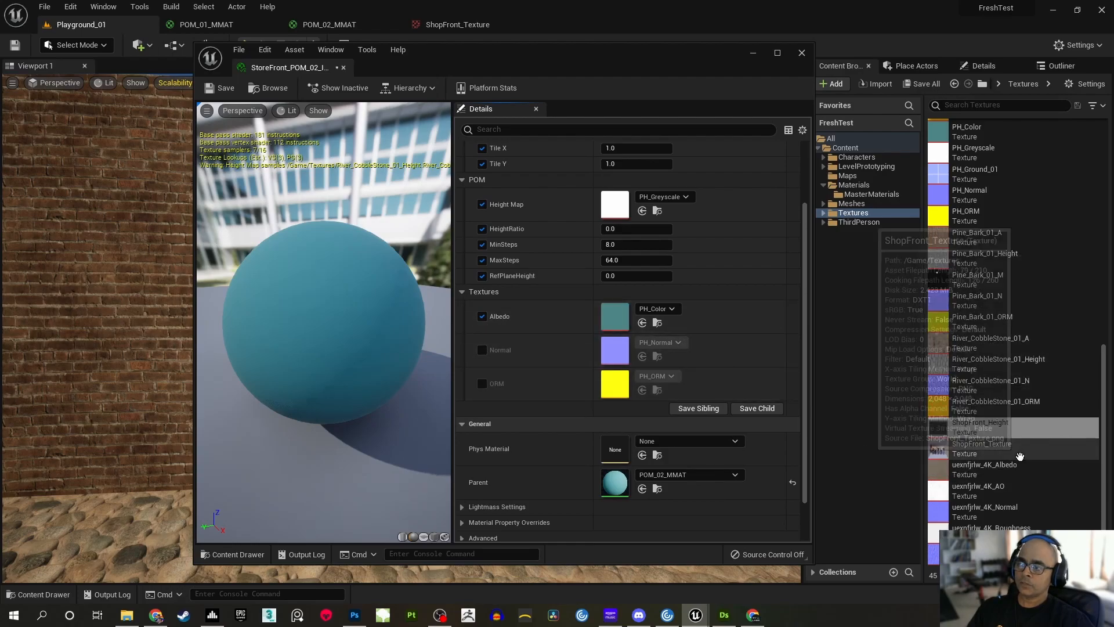
Assign ShopFront_Texture as the Albedo and ShopFront_Height as the Height Map of StoreFront_POM_02_IMAT, save it and minimize its editor
click(996, 453)
drag(994, 453, 647, 314)
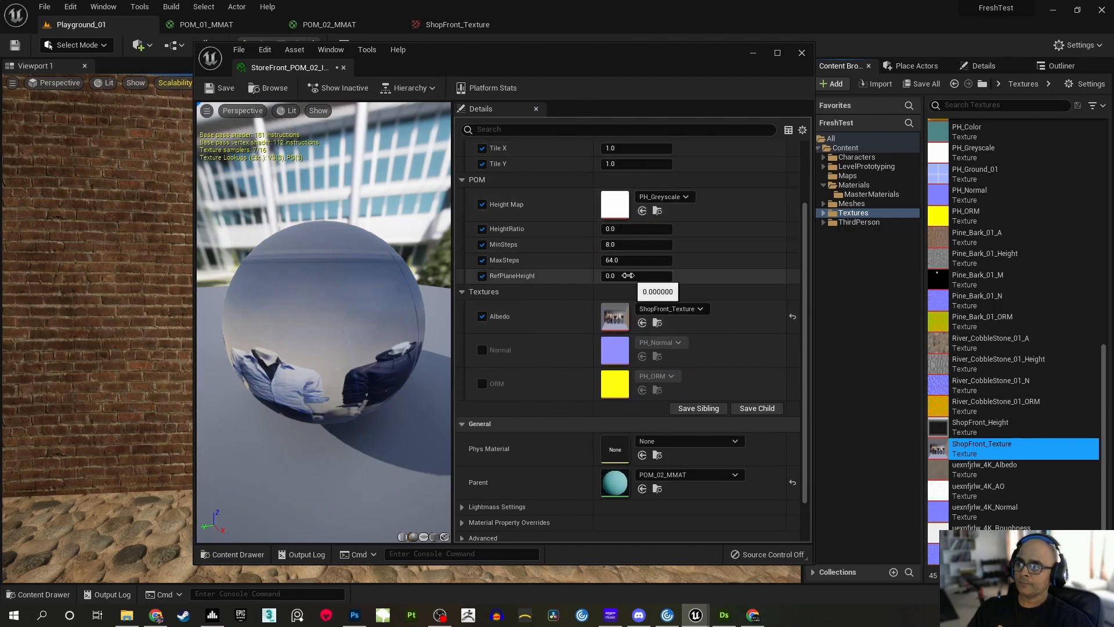
click(986, 430)
drag(987, 430, 635, 214)
click(223, 89)
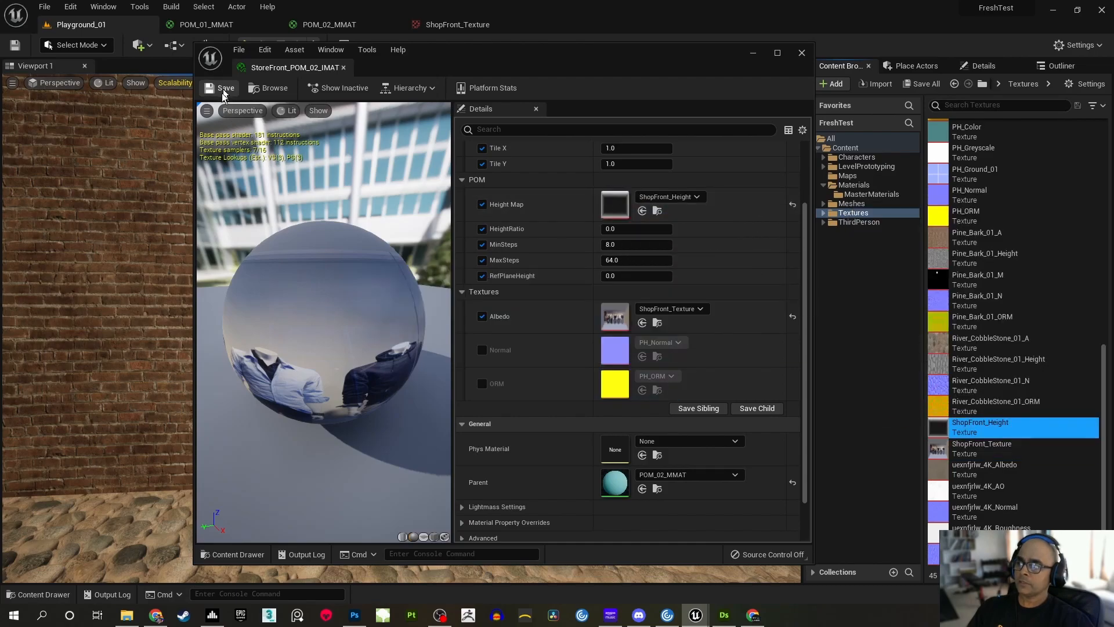
click(754, 57)
Select the storefront mesh in the level and bring up the material choices for its Element 1 slot
mouse_move(358, 256)
right_down()
mouse_move(325, 255)
mouse_move(358, 256)
right_up()
click(550, 353)
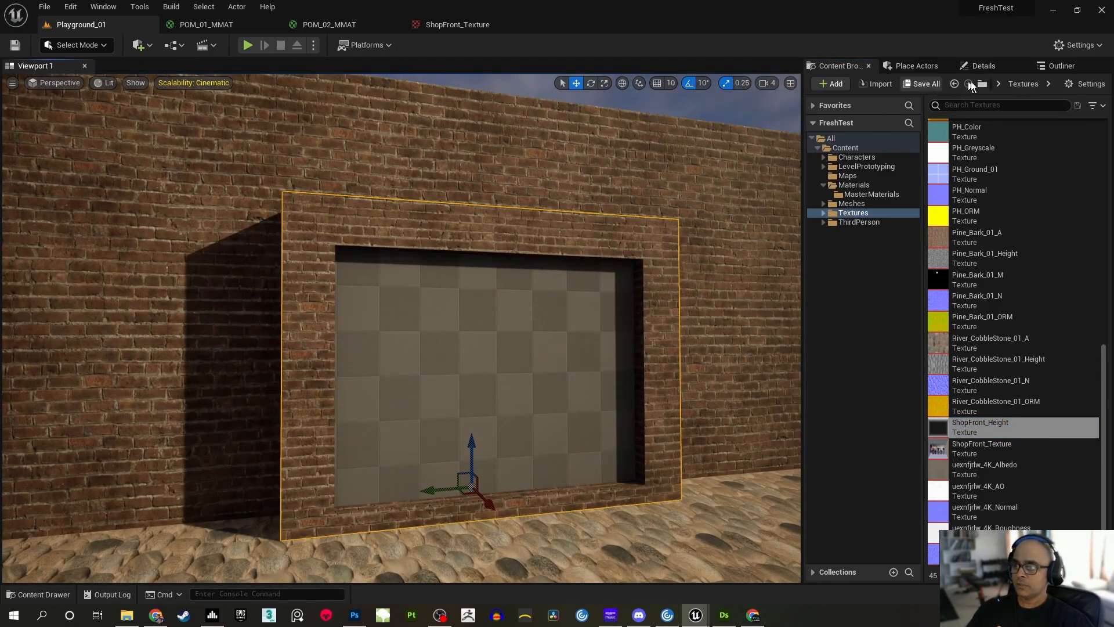
click(979, 66)
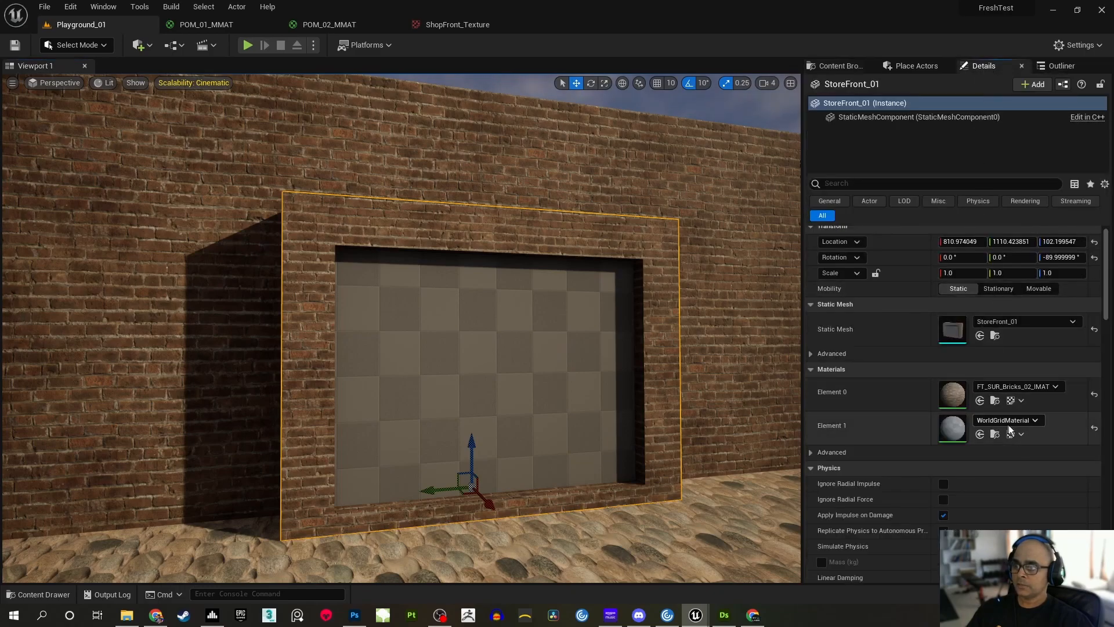
click(1028, 421)
scroll(1053, 354, down, 5)
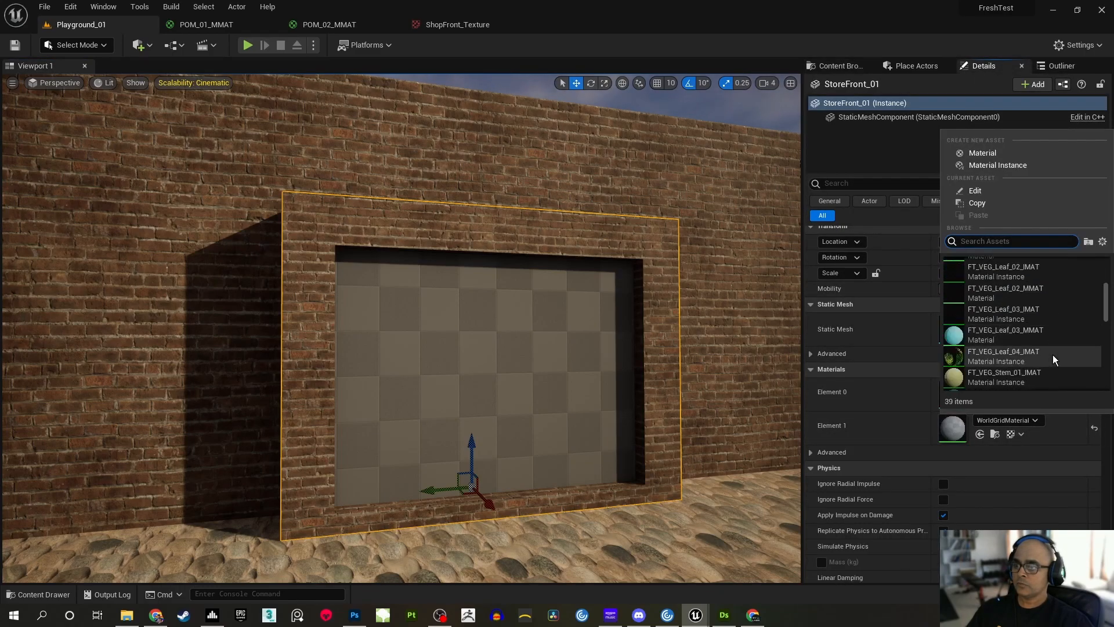
text(shop)
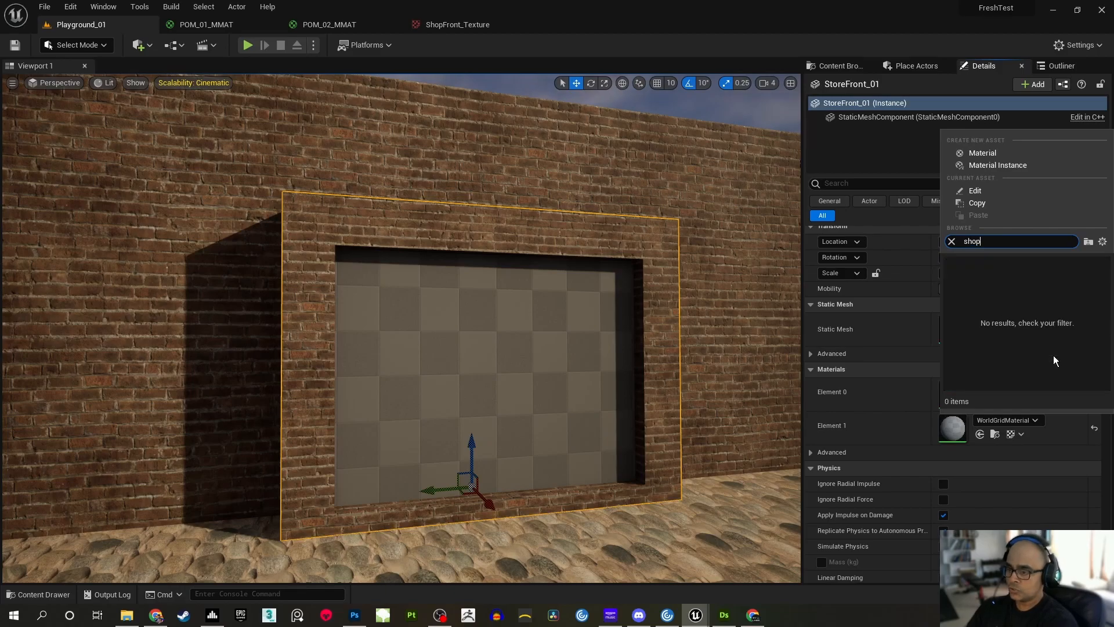
key(BackSpace)
key(BackSpace)
key(BackSpace)
key(BackSpace)
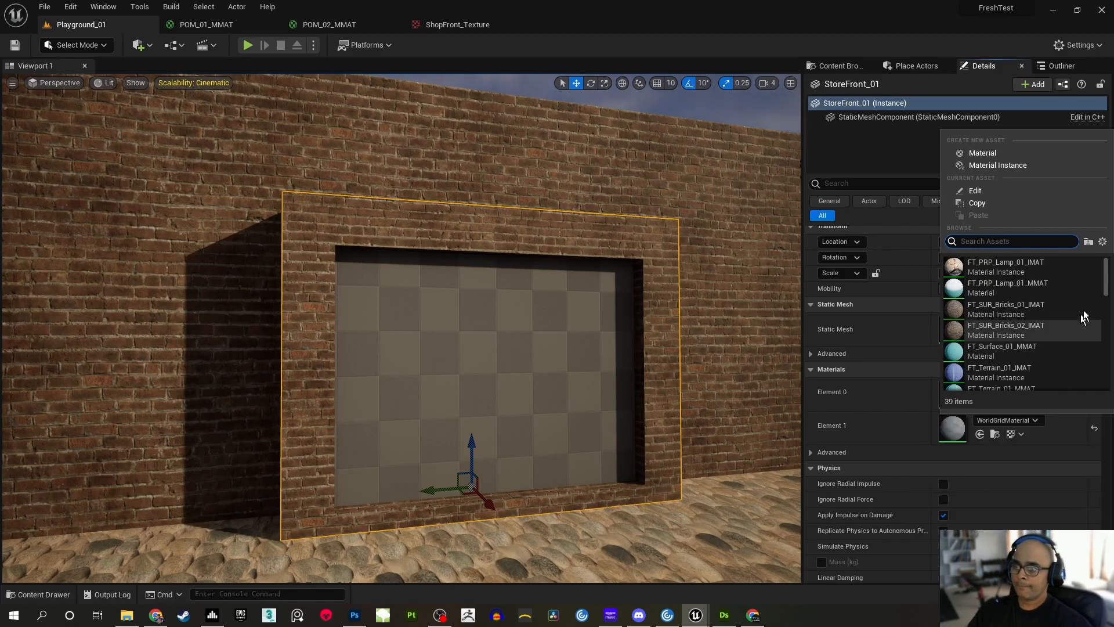
text(Sh)
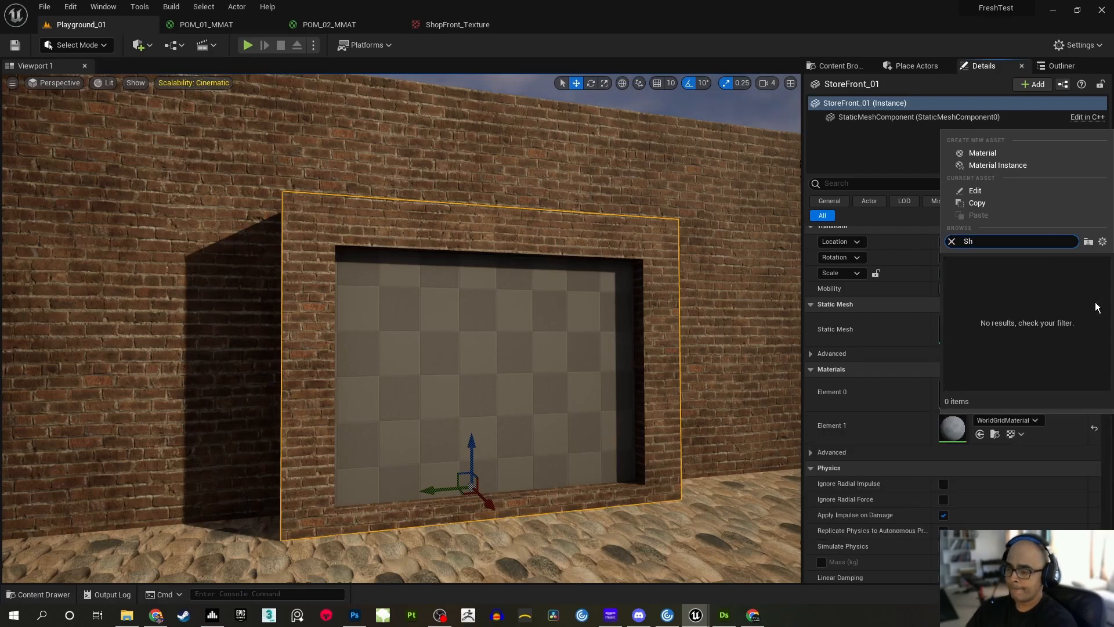
key(BackSpace)
key(BackSpace)
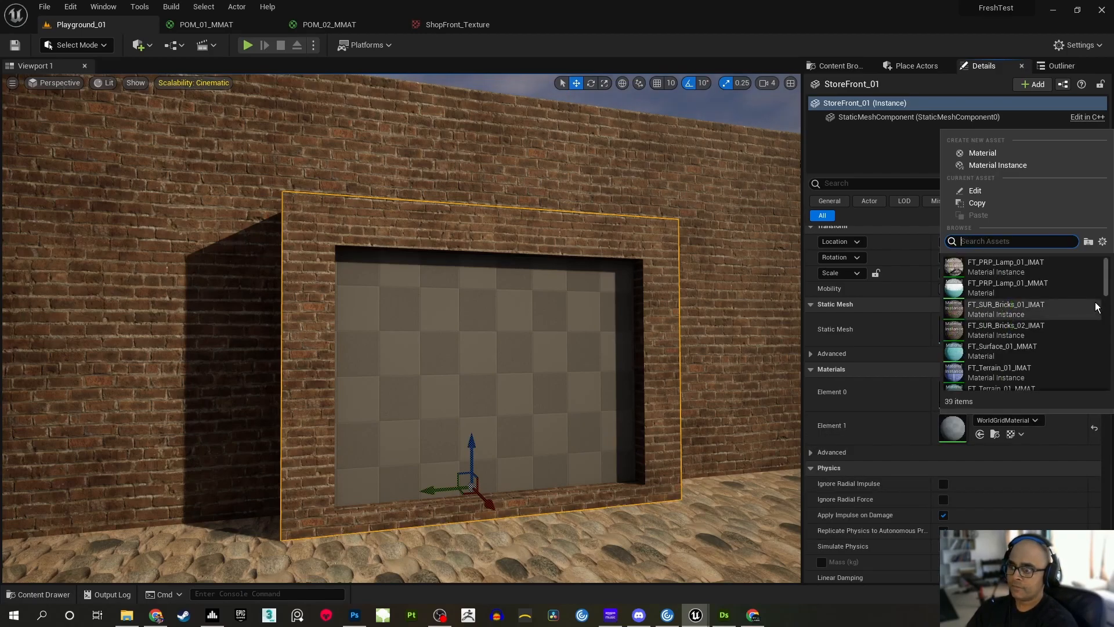
Assign StoreFront_POM_02_IMAT to Element 1 of StoreFront_01 and save the level
scroll(1096, 308, down, 6)
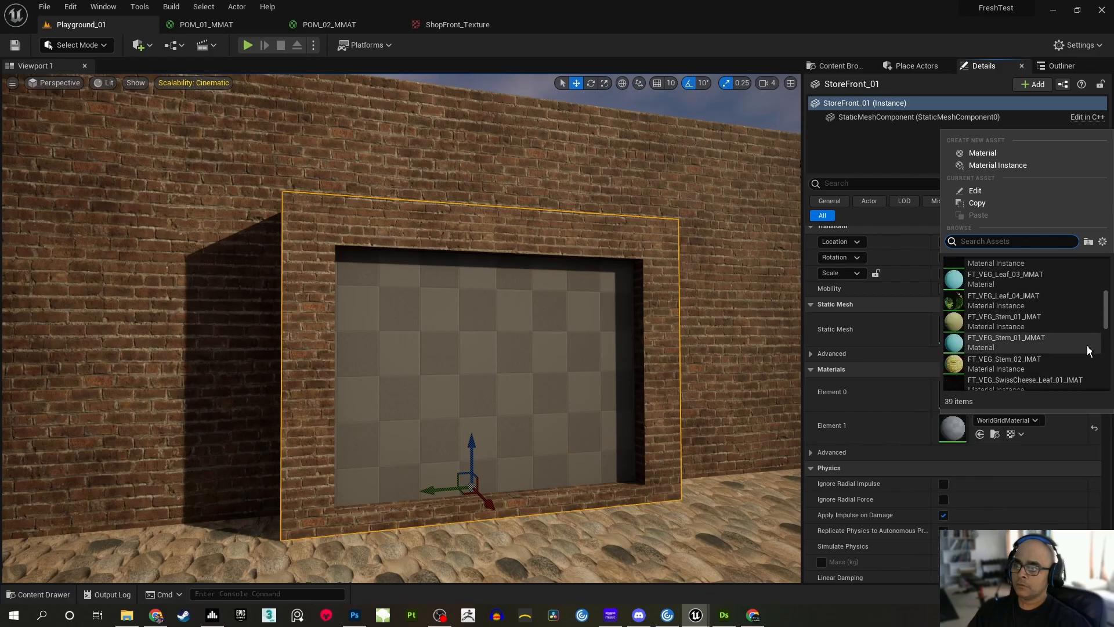
scroll(1106, 357, down, 5)
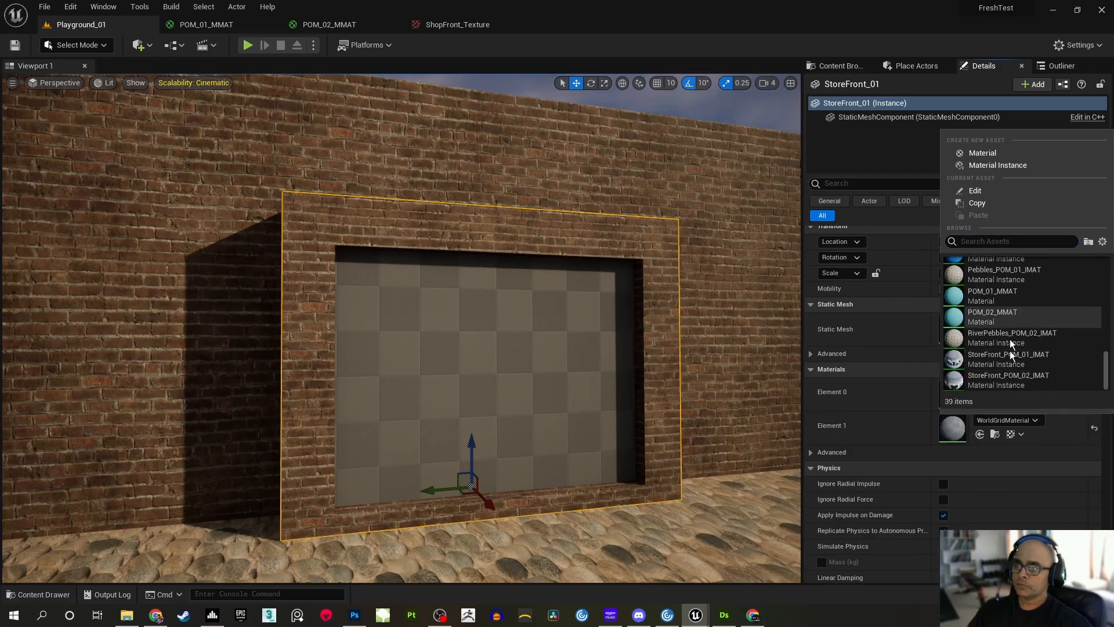
click(1024, 378)
mouse_move(719, 361)
right_down()
mouse_move(756, 365)
mouse_move(725, 381)
right_up()
key(Escape)
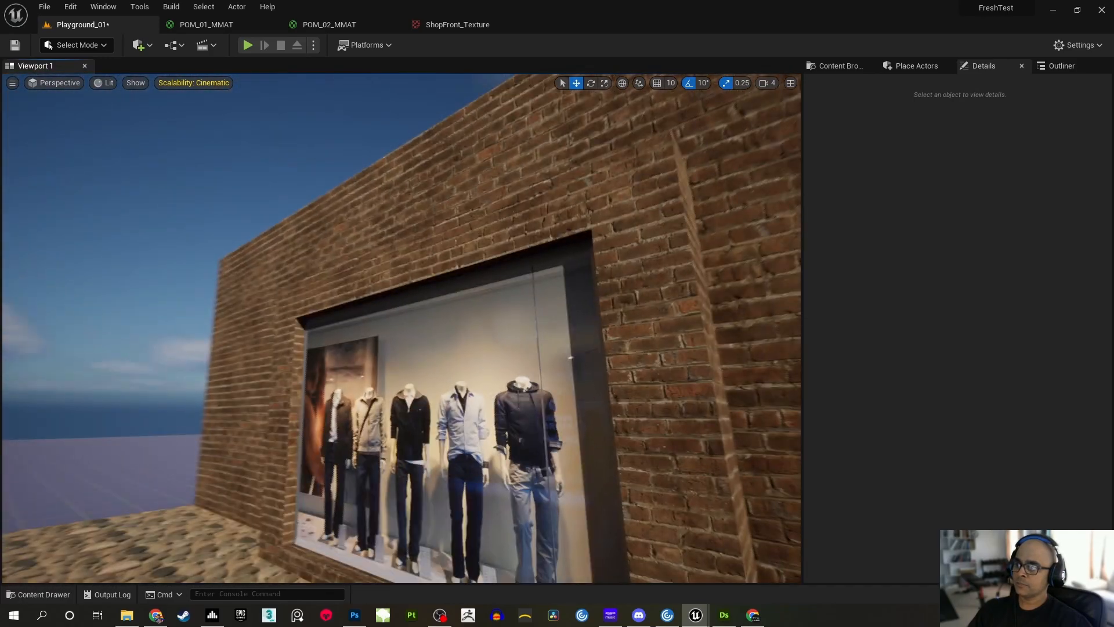
right_drag(726, 380, 707, 368)
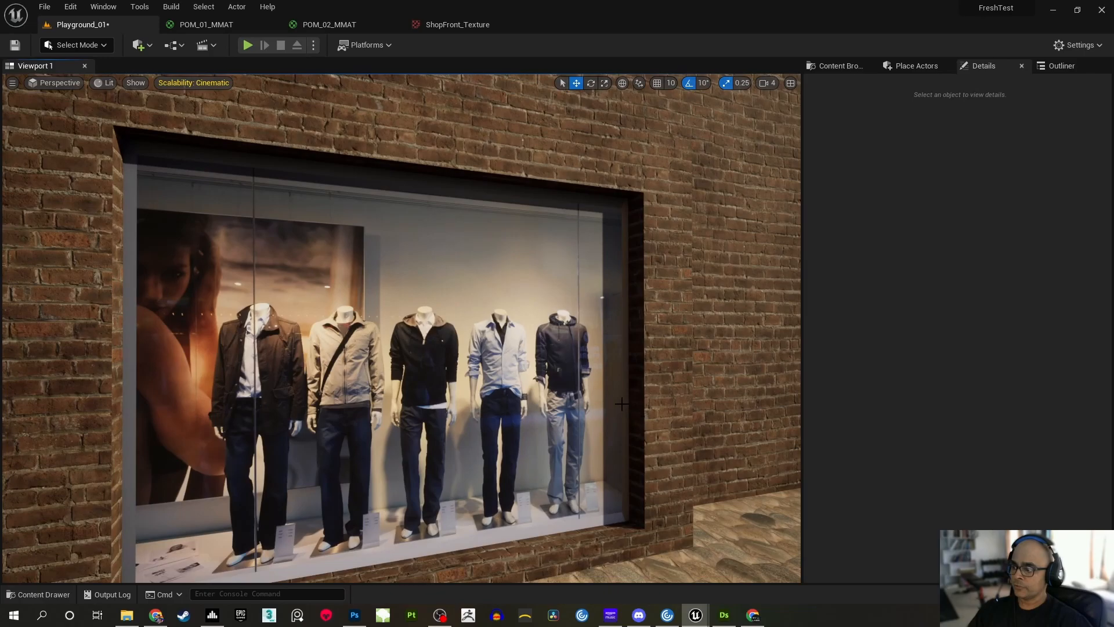
mouse_move(629, 314)
right_down()
mouse_move(606, 313)
mouse_move(621, 372)
mouse_move(620, 316)
mouse_move(604, 319)
mouse_move(621, 313)
right_up()
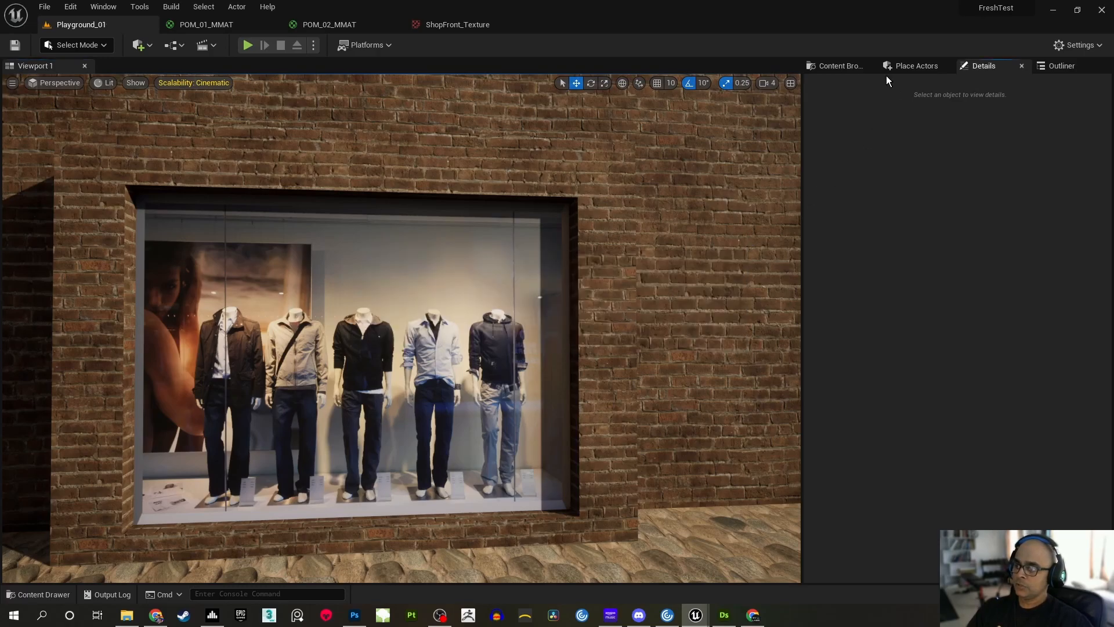
Bring back the StoreFront_POM_02_IMAT editor, place it beside the shop window in the level view and make it taller
click(840, 66)
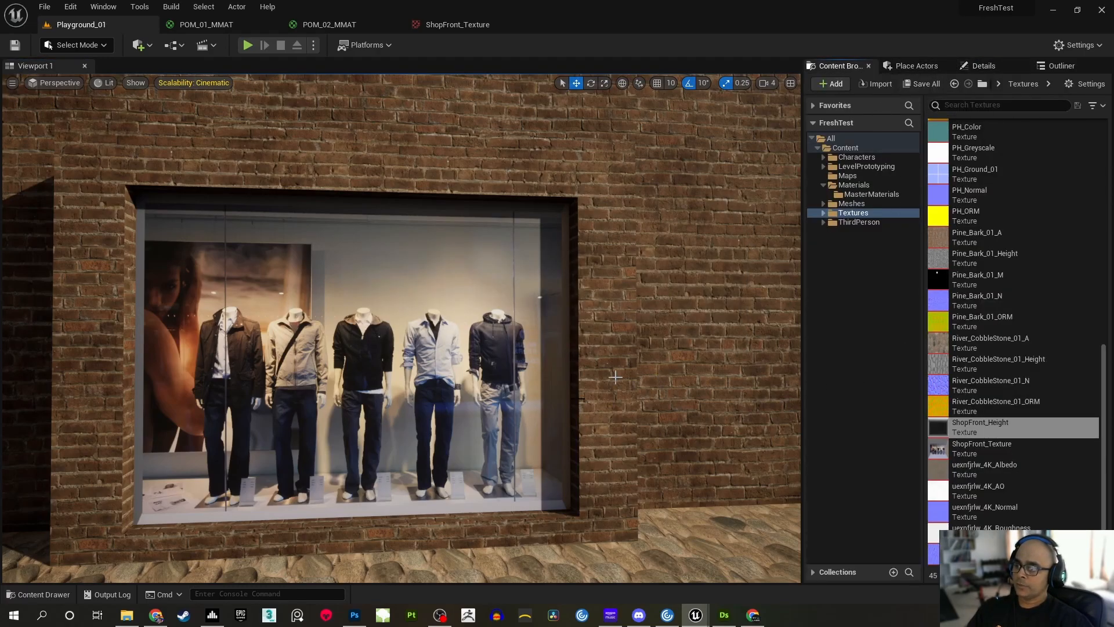
mouse_move(702, 622)
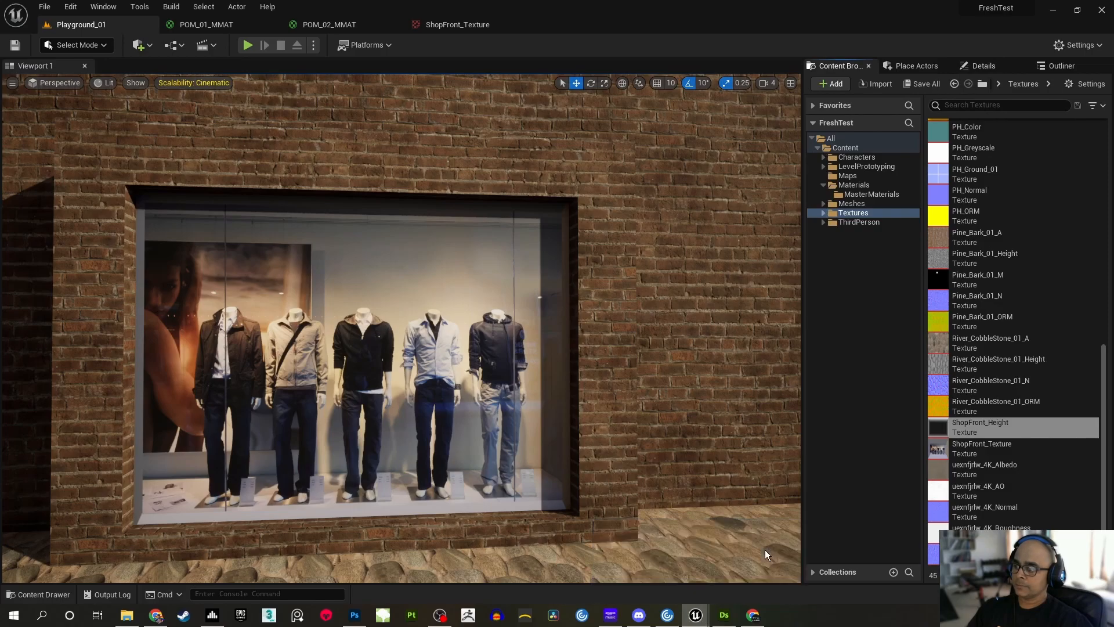
click(764, 549)
drag(448, 51, 747, 40)
drag(494, 32, 646, 9)
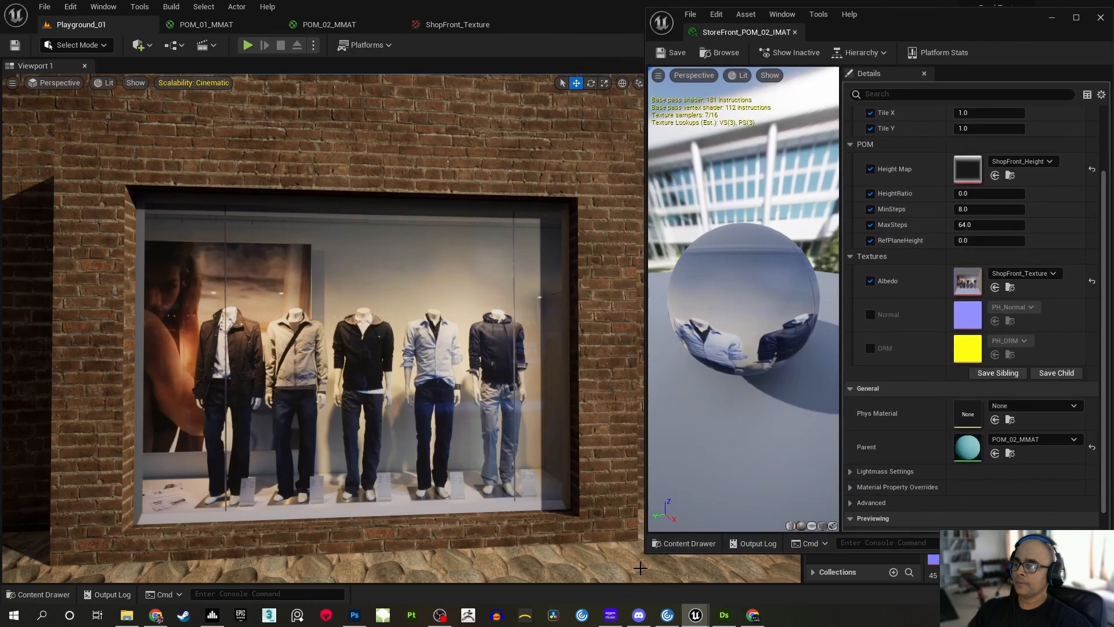
drag(648, 552, 647, 574)
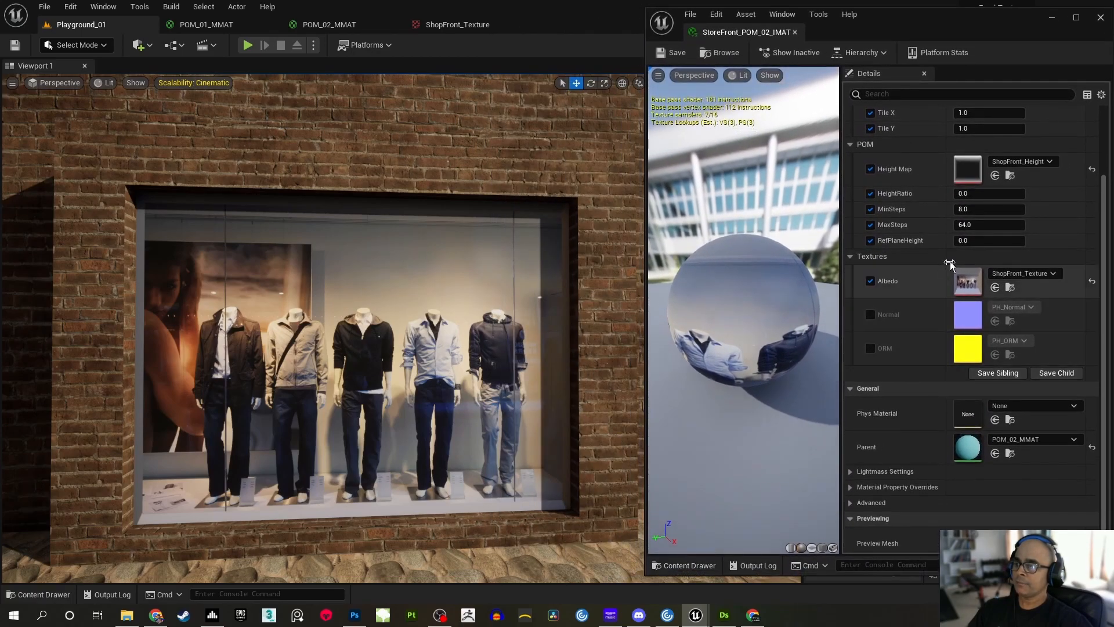
Set HeightRatio to 0.824 and RefPlaneHeight to 0.32 in StoreFront_POM_02_IMAT
mouse_move(518, 349)
right_down()
mouse_move(536, 349)
mouse_move(510, 346)
right_up()
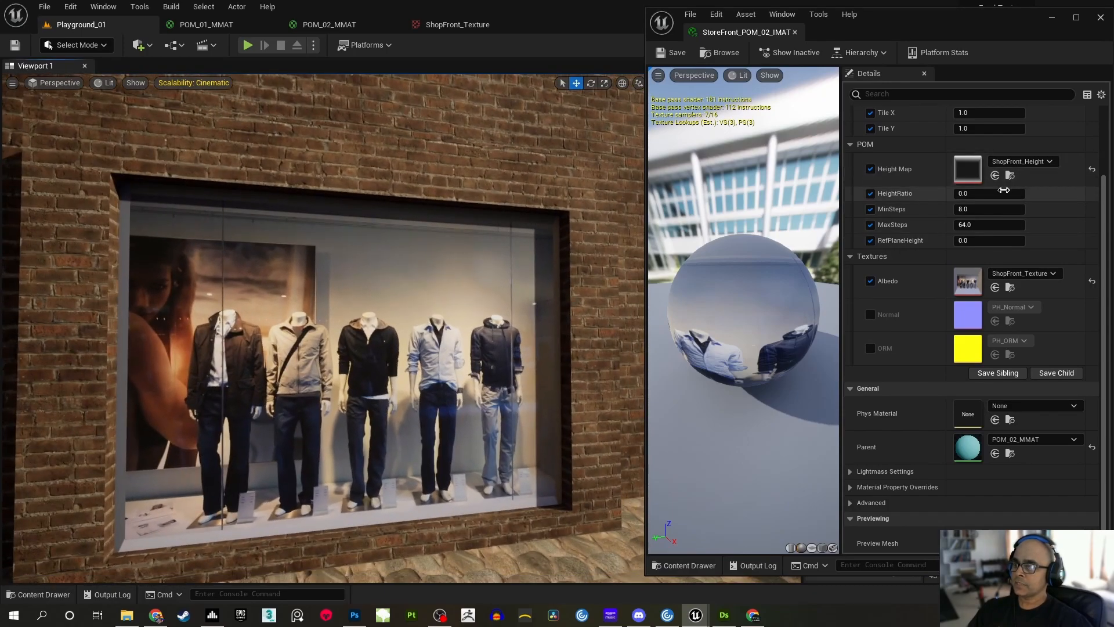
drag(989, 193, 1051, 194)
mouse_move(543, 347)
right_down()
mouse_move(598, 341)
mouse_move(545, 345)
mouse_move(560, 342)
right_up()
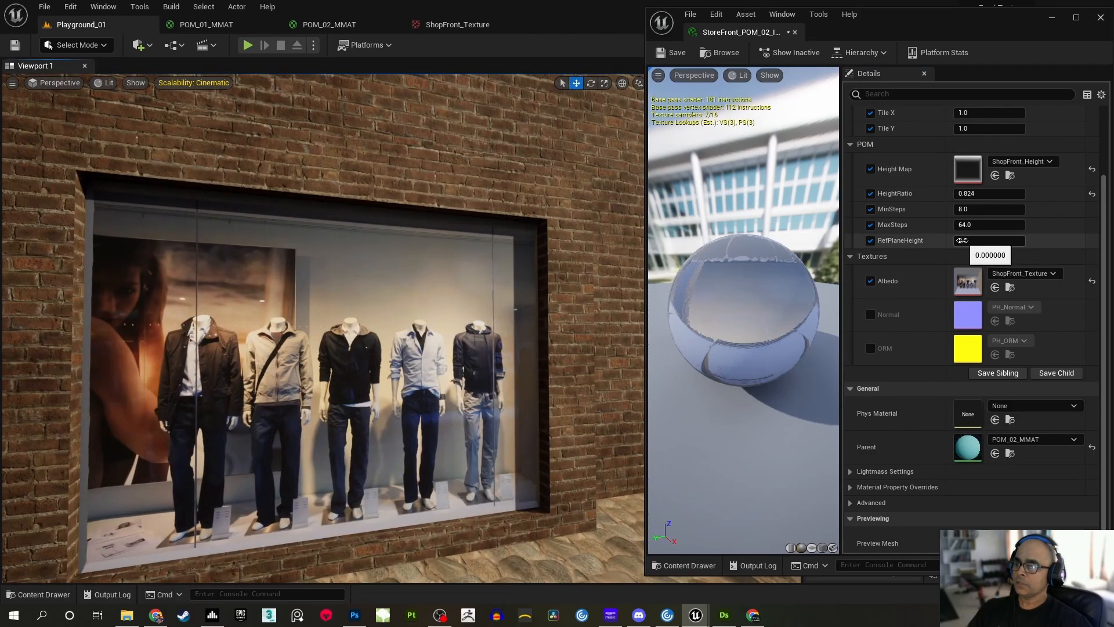
drag(962, 240, 993, 240)
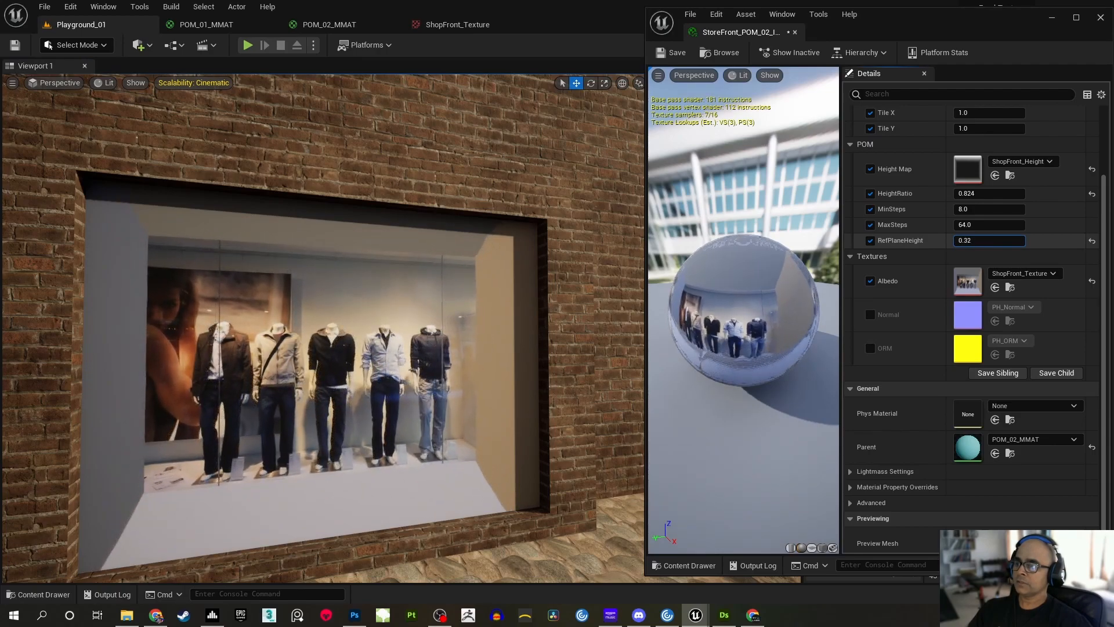
right_drag(488, 360, 517, 355)
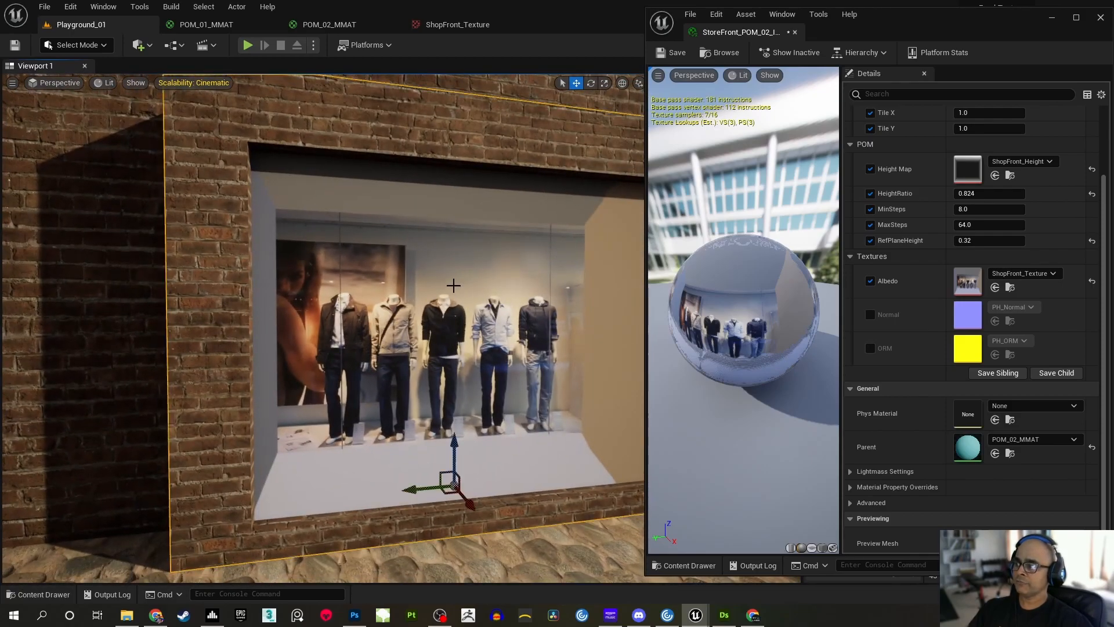
Try higher sampling in StoreFront_POM_02_IMAT, with MinSteps at 20 and MaxSteps at 100, while viewing the window at a grazing angle
right_drag(454, 285, 463, 283)
mouse_move(388, 508)
mouse_down()
mouse_move(430, 532)
mouse_move(399, 515)
mouse_up()
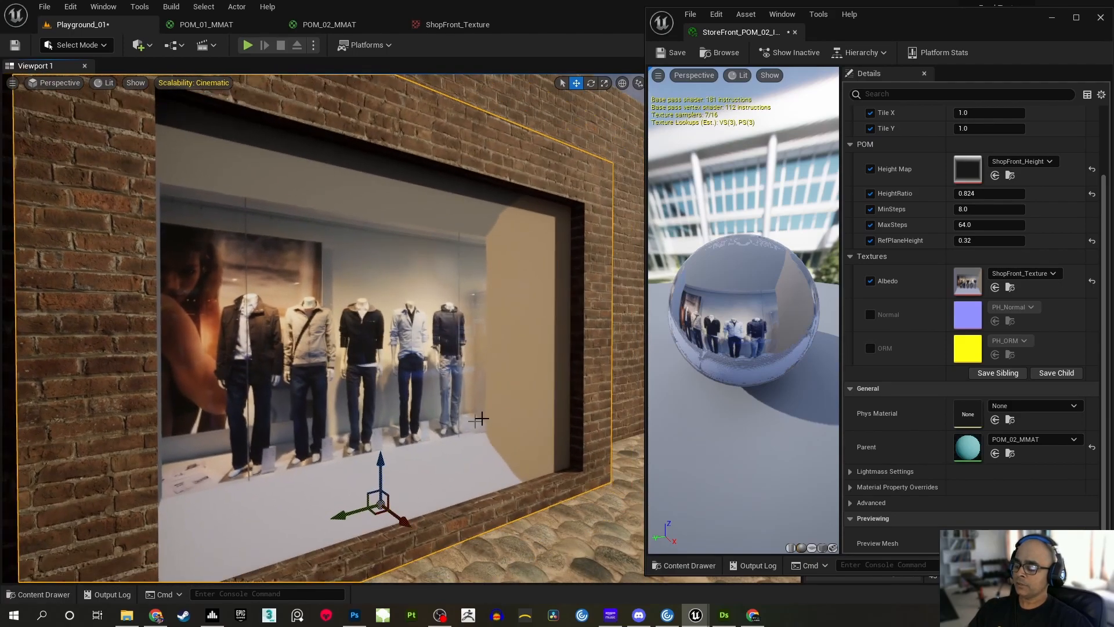
mouse_move(401, 325)
right_down()
mouse_move(259, 326)
mouse_move(319, 325)
mouse_move(302, 348)
mouse_move(339, 330)
mouse_move(327, 327)
mouse_move(384, 337)
right_up()
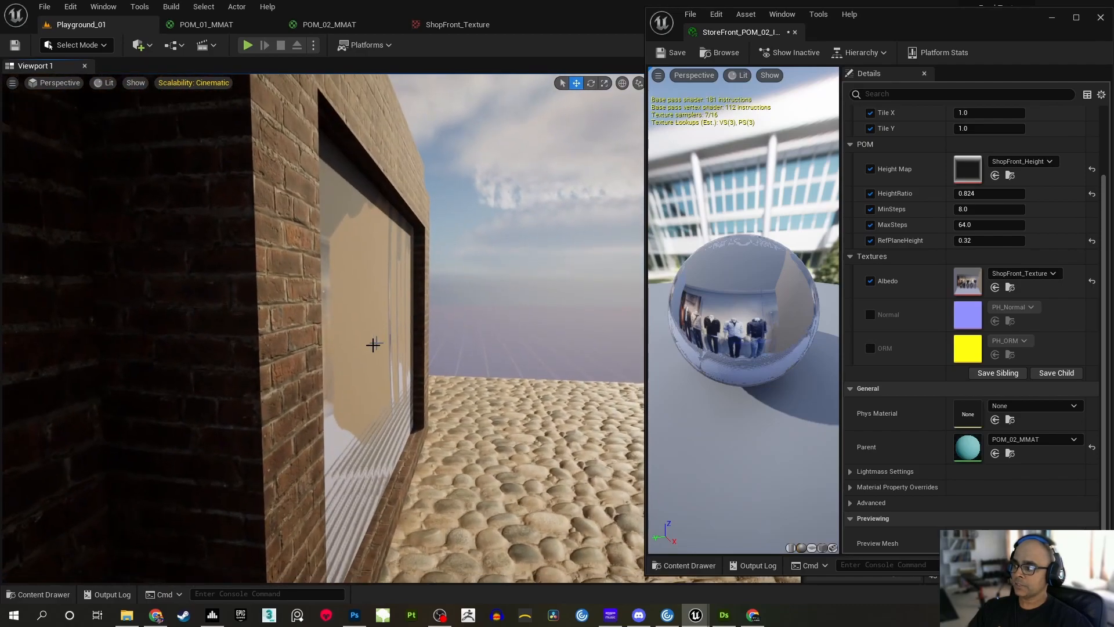
right_drag(372, 454, 422, 426)
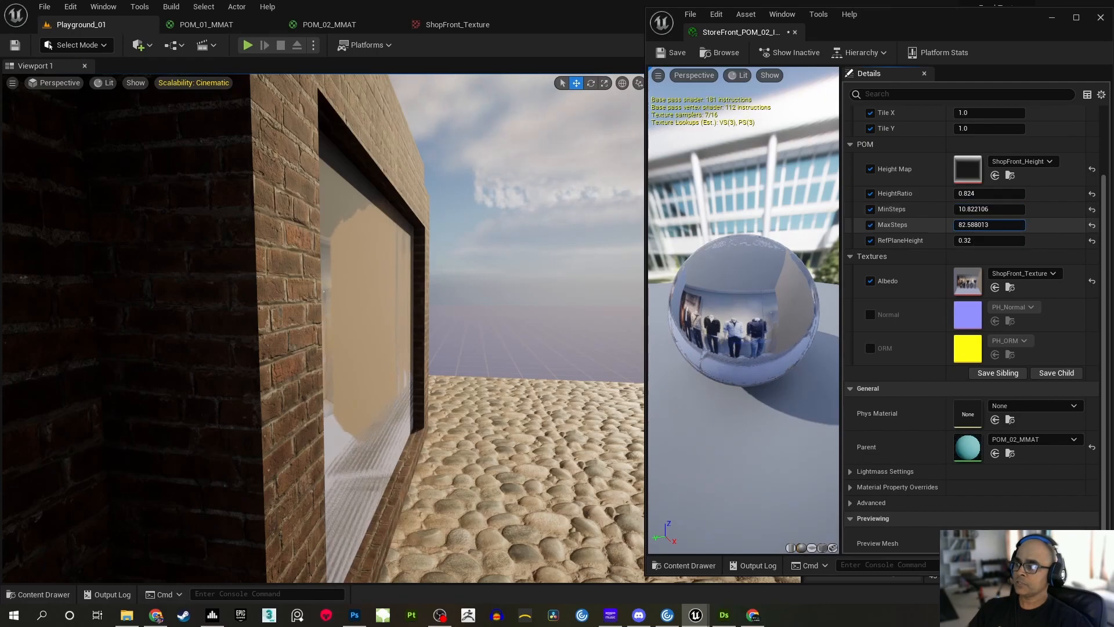
drag(989, 225, 1010, 226)
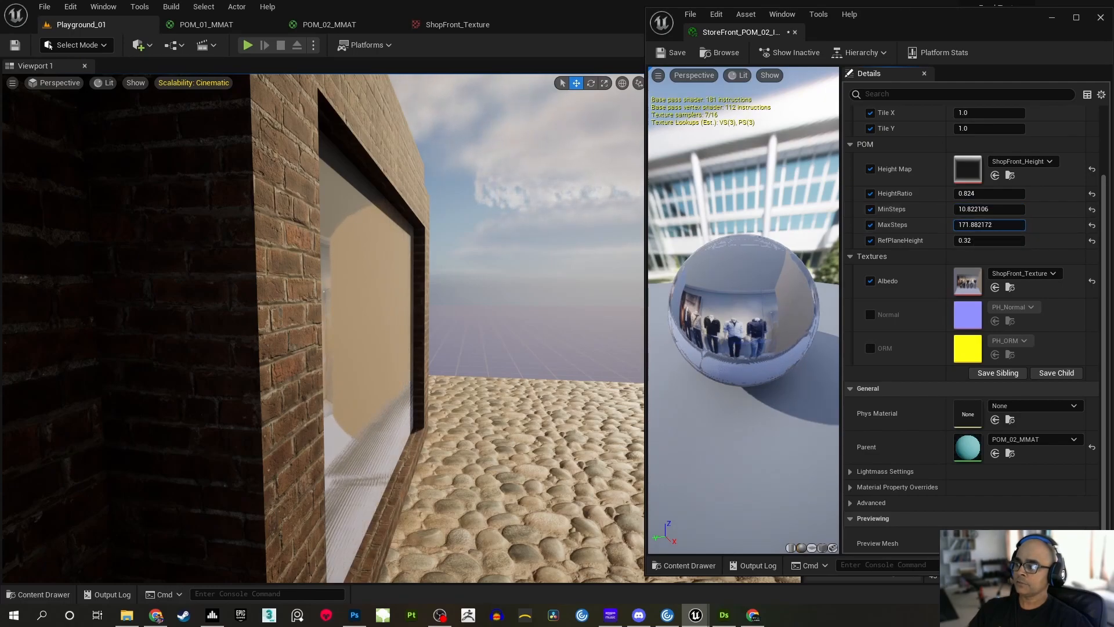
right_drag(596, 310, 543, 308)
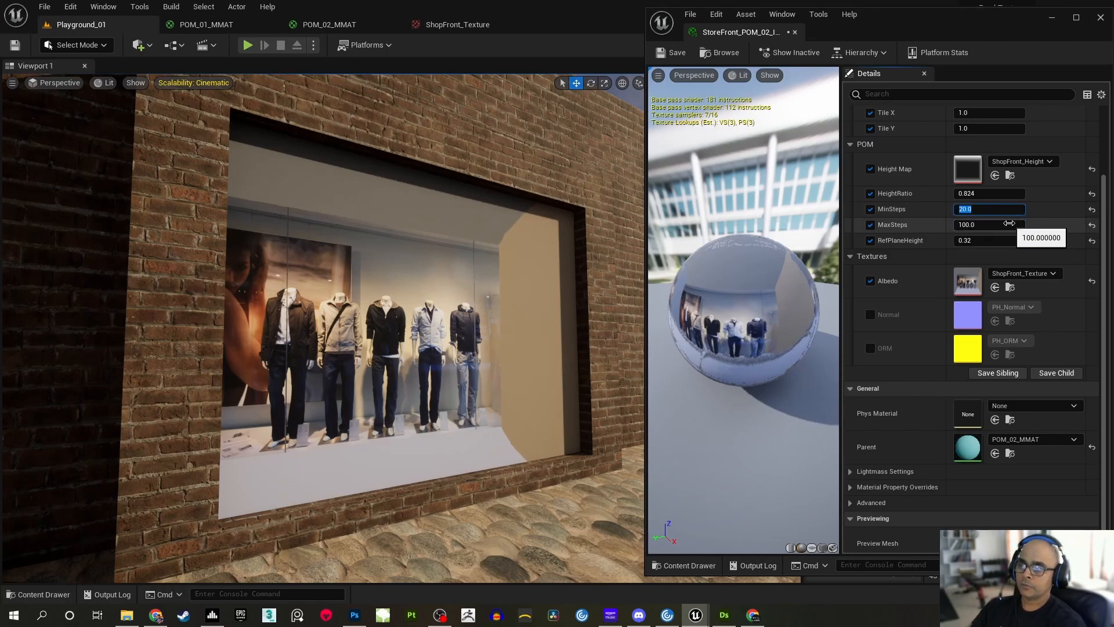
Set MaxSteps to 150 and MinSteps to 120 in StoreFront_POM_02_IMAT
right_drag(550, 262, 549, 261)
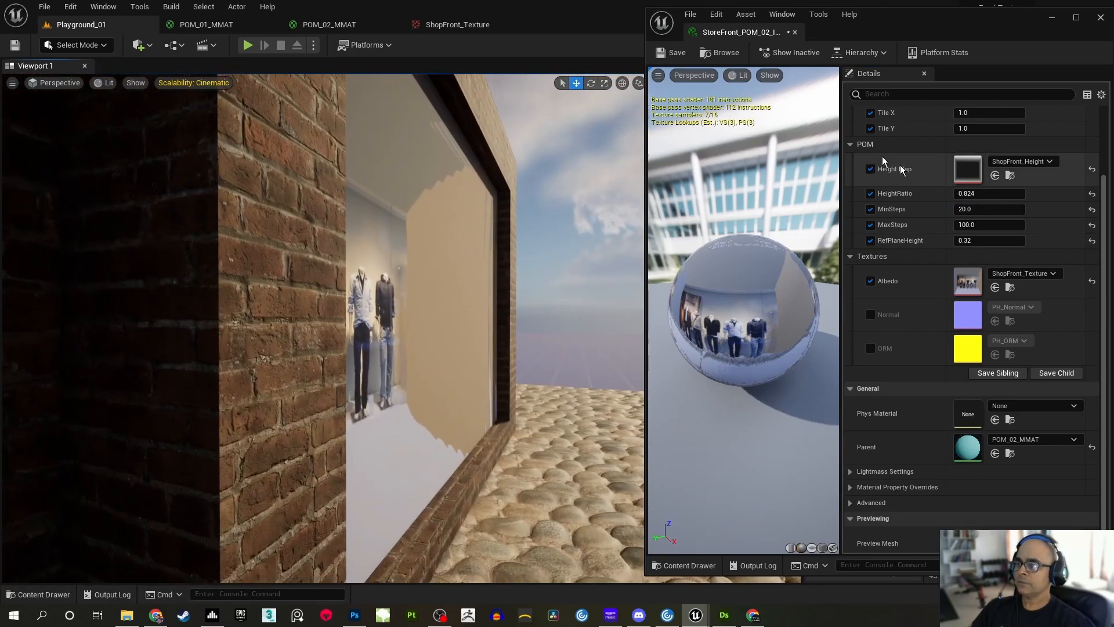
click(992, 225)
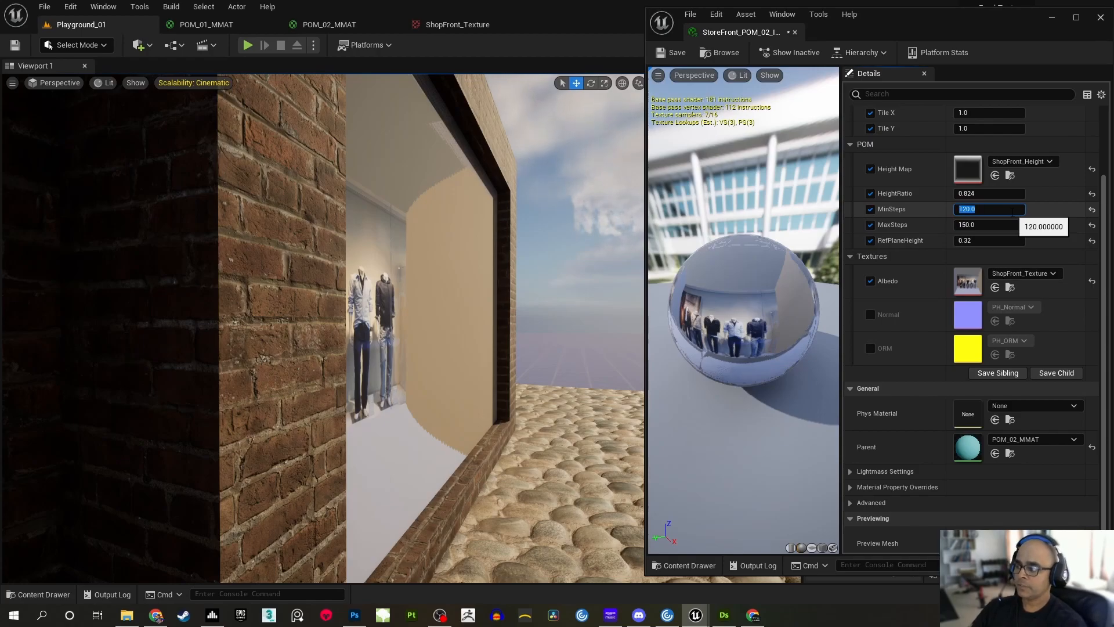
Examine the shop window's parallax depth and distortion up close, from steep side angles and from farther away
mouse_move(510, 339)
right_down()
mouse_move(581, 340)
mouse_move(505, 340)
right_up()
right_drag(580, 308, 322, 301)
key(d)
key(a)
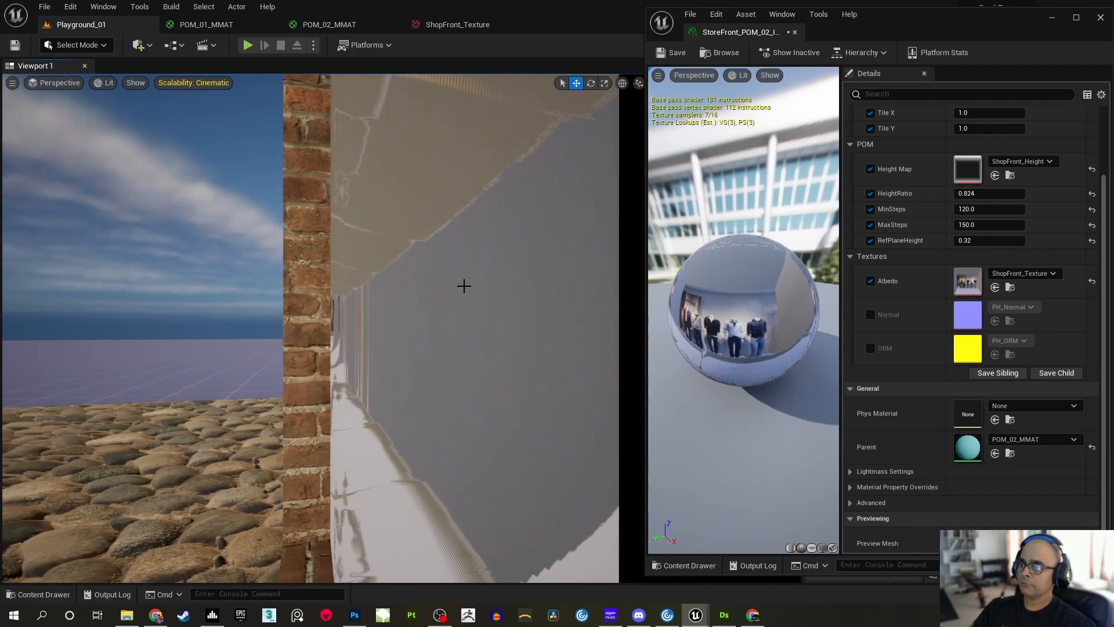
right_drag(459, 272, 410, 293)
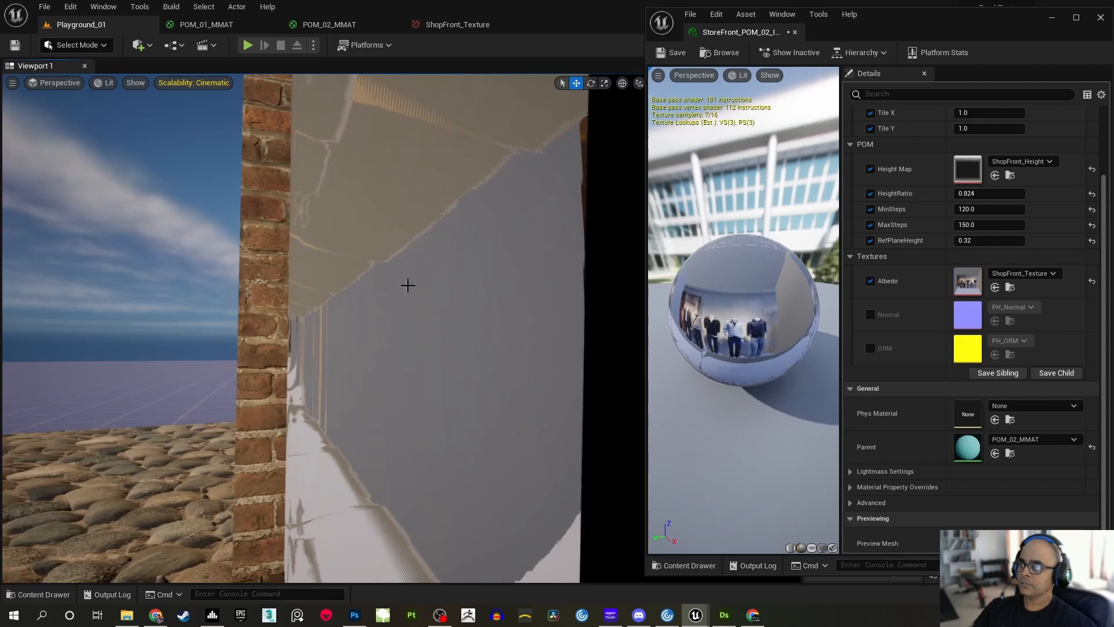
key(s)
right_drag(487, 315, 592, 359)
key(s)
key(w)
key(s)
right_drag(212, 410, 193, 416)
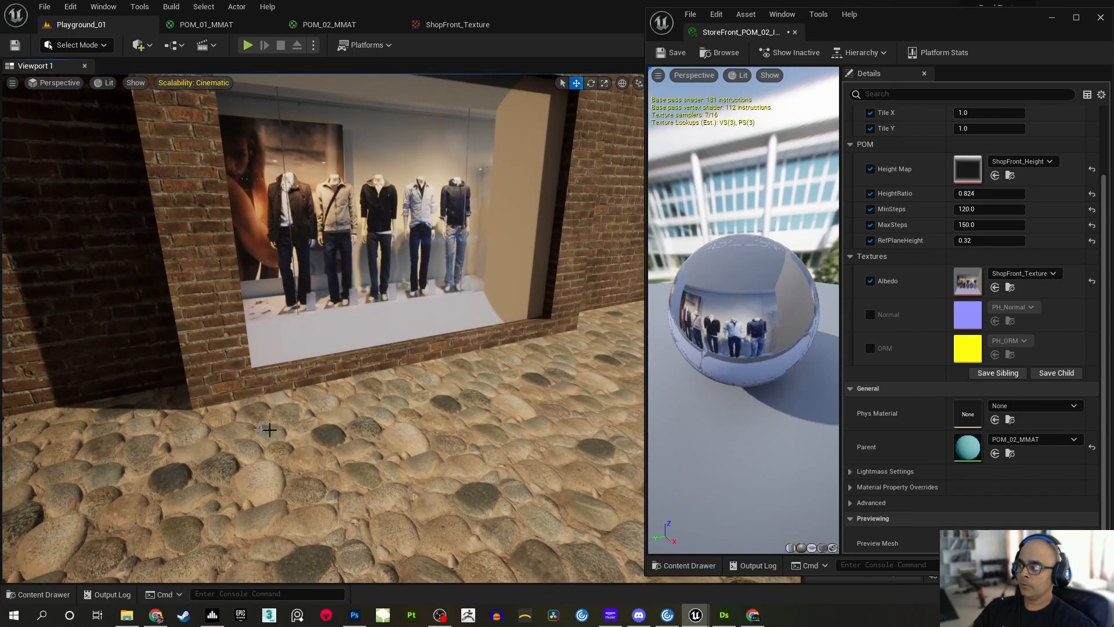
key(s)
right_drag(425, 296, 429, 250)
Save StoreFront_POM_02_IMAT and minimize its editor to see the whole storefront wall in the level
click(674, 53)
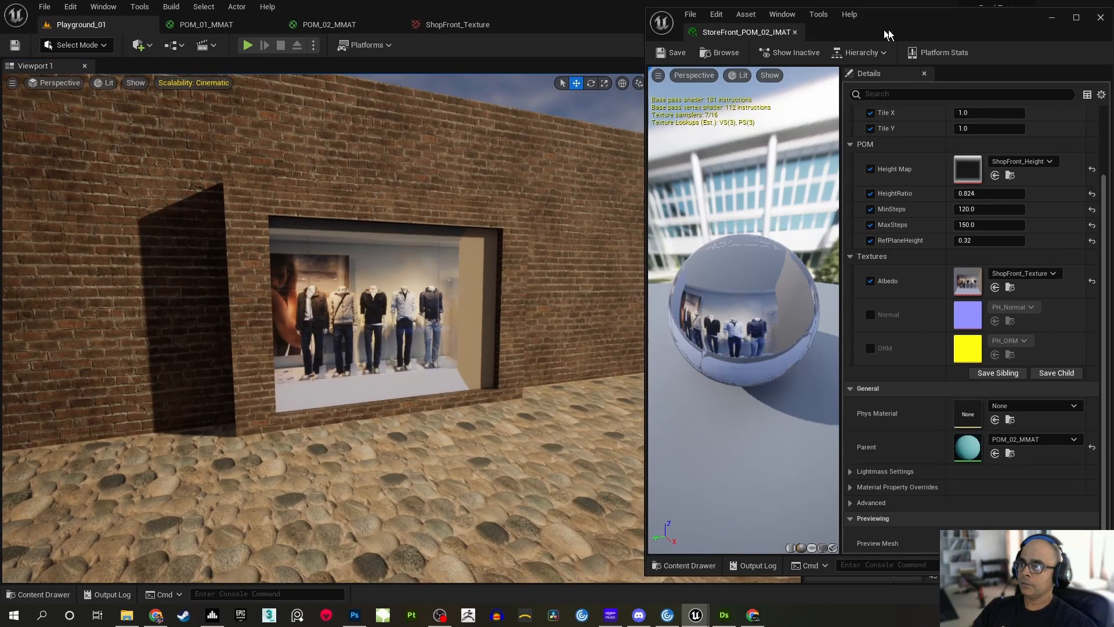
click(1052, 19)
right_drag(743, 253, 777, 253)
key(s)
mouse_move(607, 323)
right_down()
mouse_move(603, 310)
mouse_move(607, 323)
right_up()
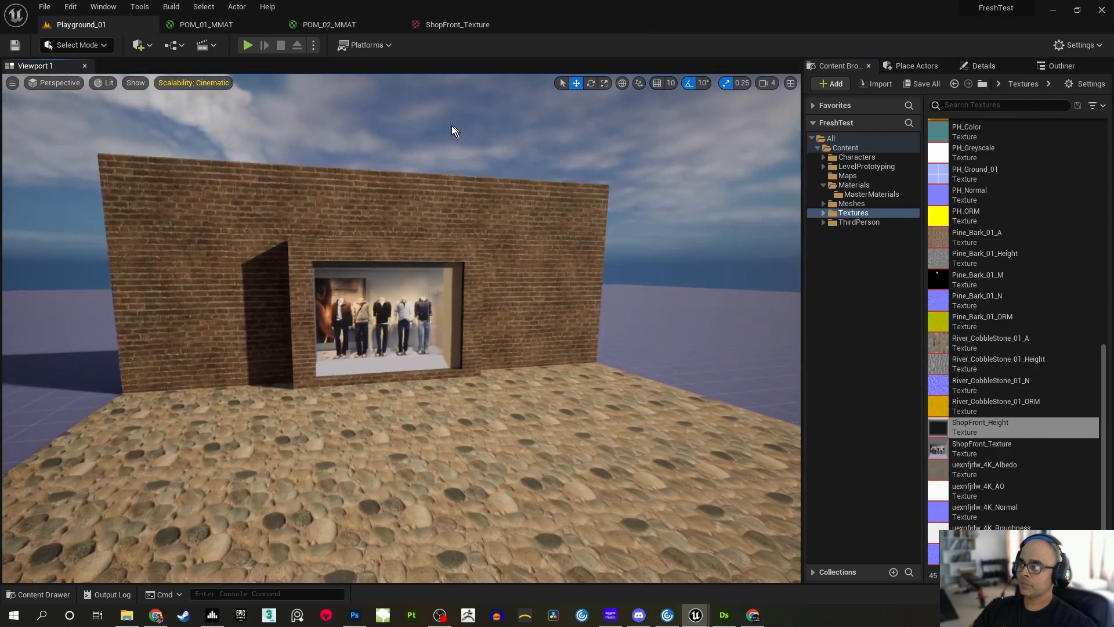
Play the level and run the character past the shop window to examine its parallax from the front and both side angles
click(254, 46)
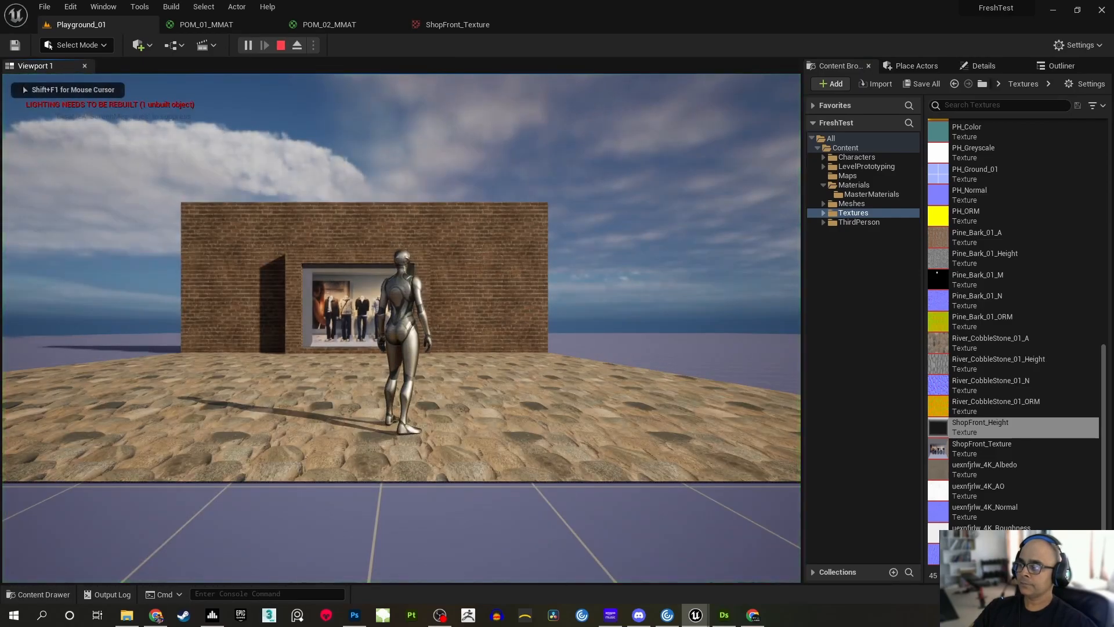
key(w)
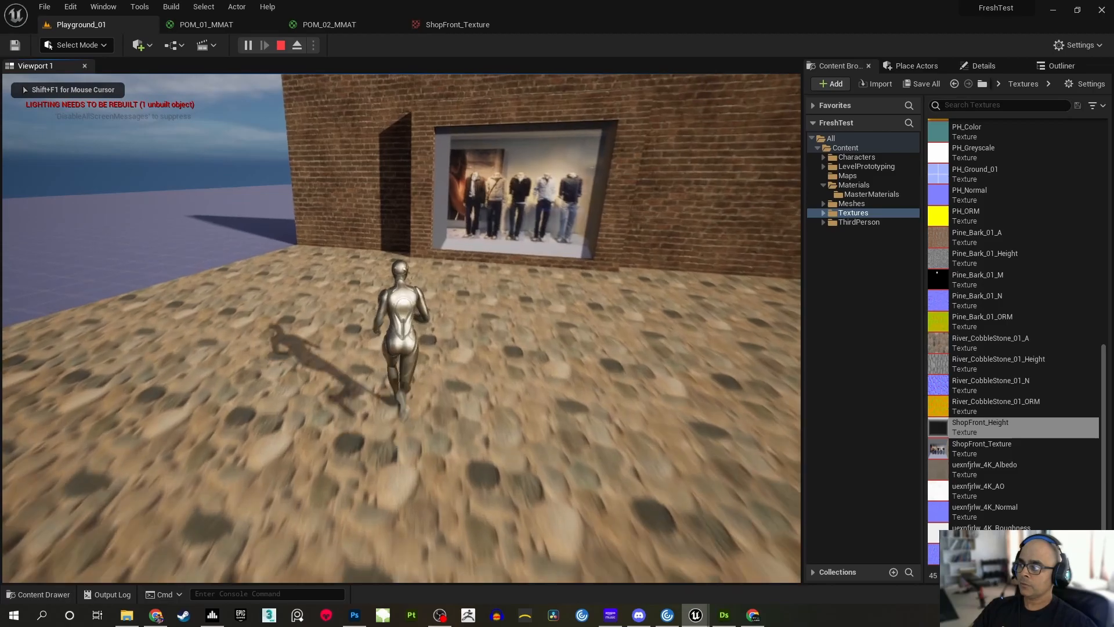
key(w)
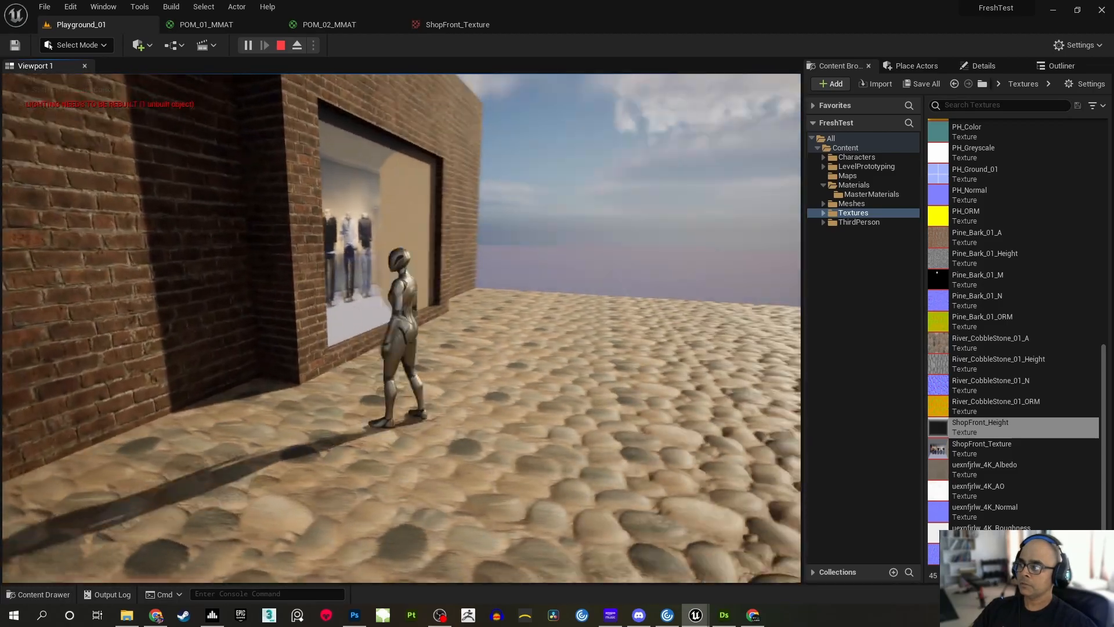
key(d)
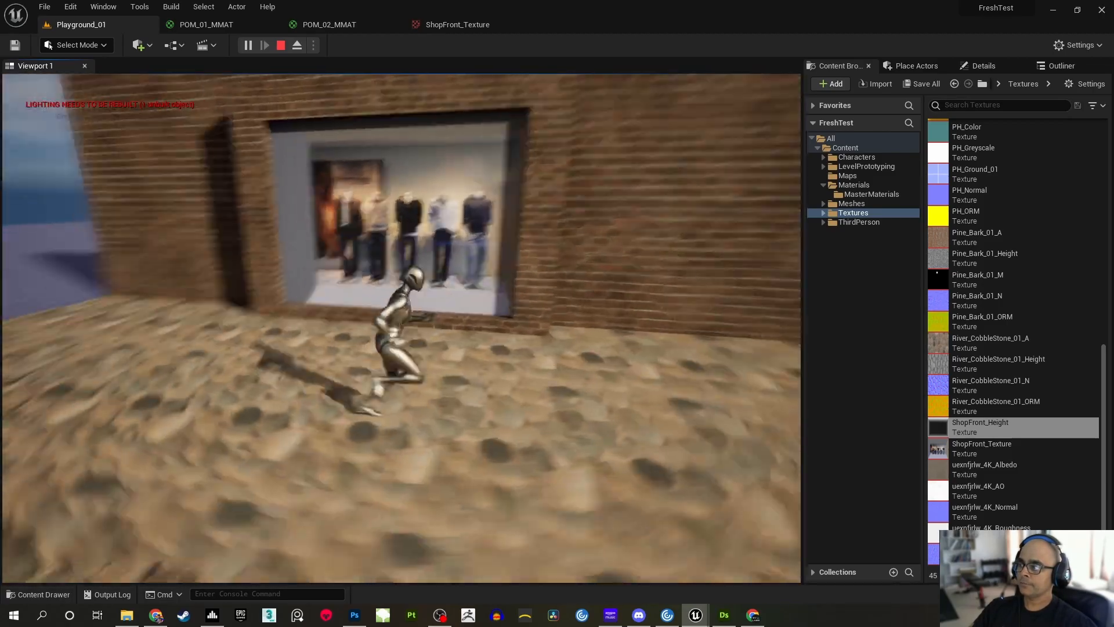
key(d)
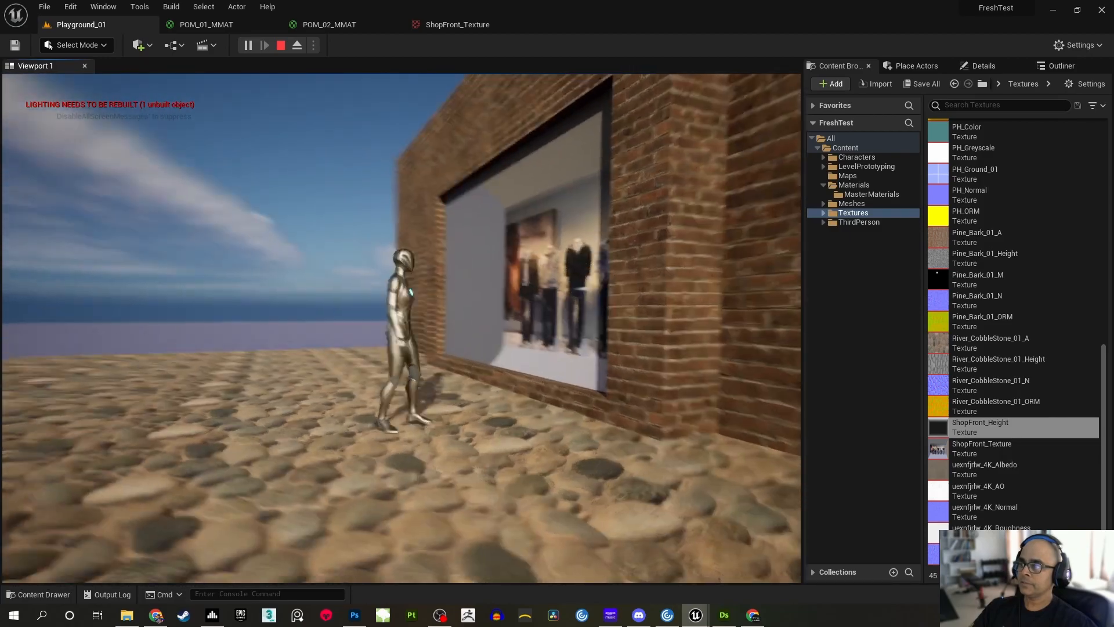
key(a)
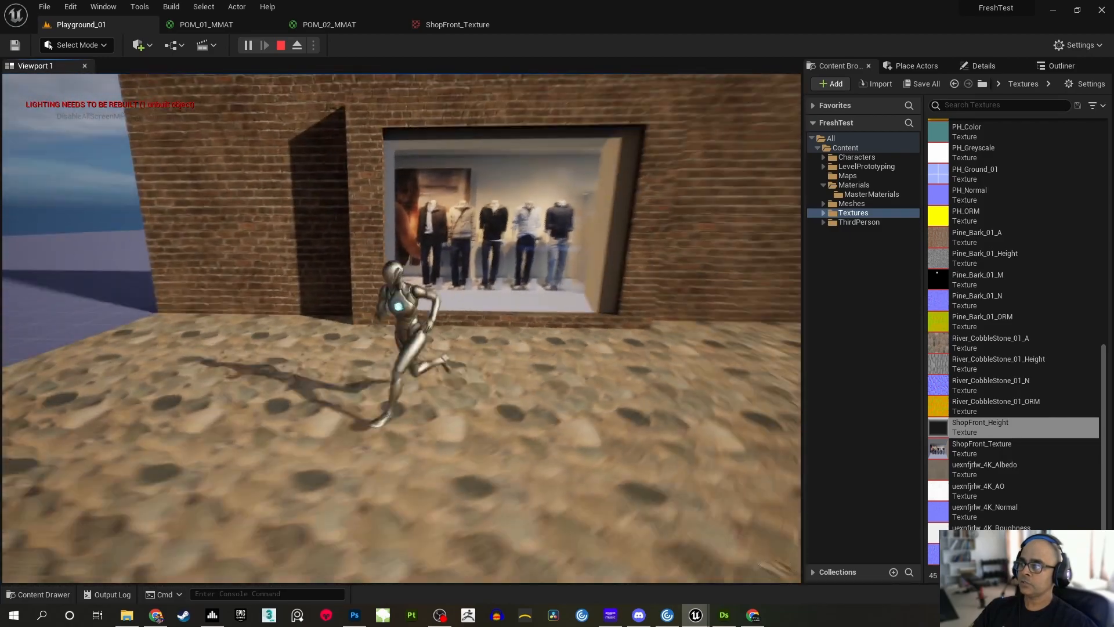
key(a)
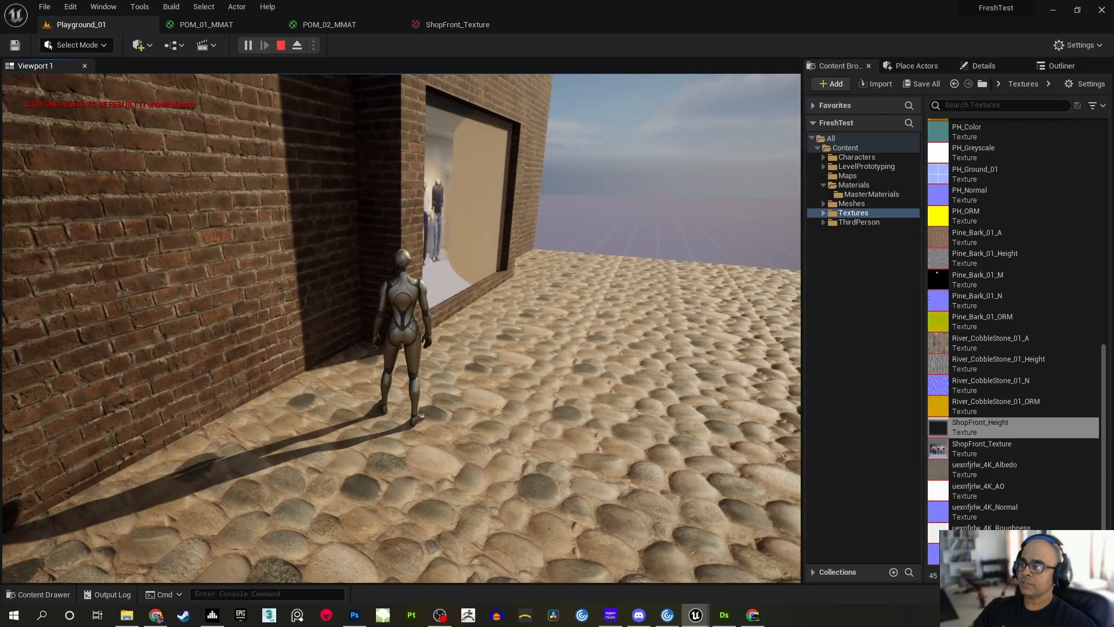
Walk the character back and forth across the cobblestone ground to inspect the paving and the storefront's depth from near and far
key(a)
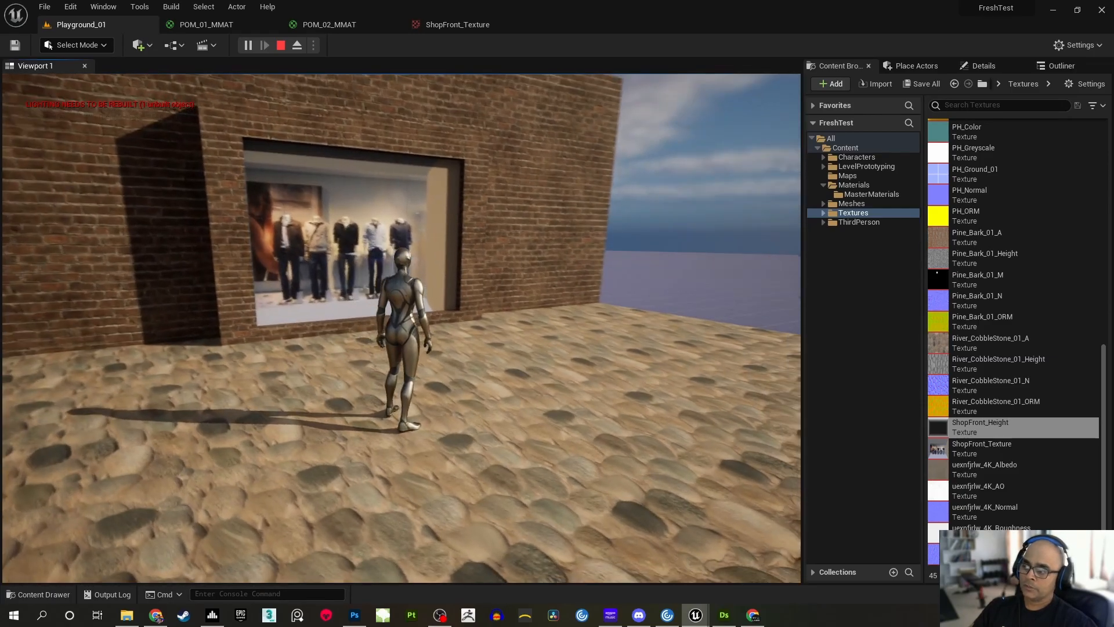
key(w)
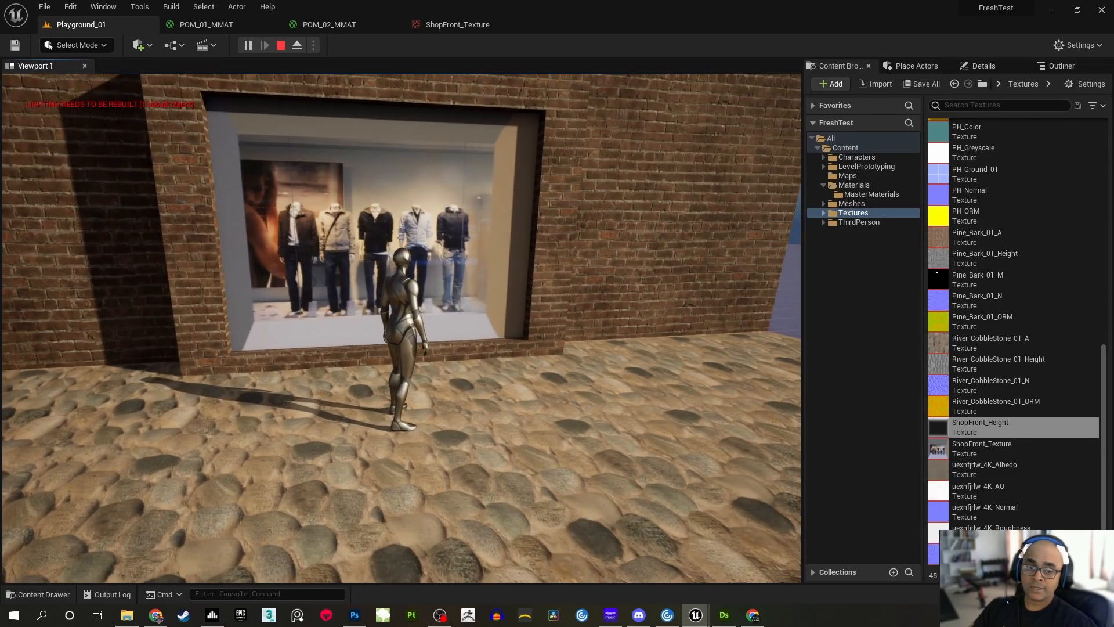
key(s)
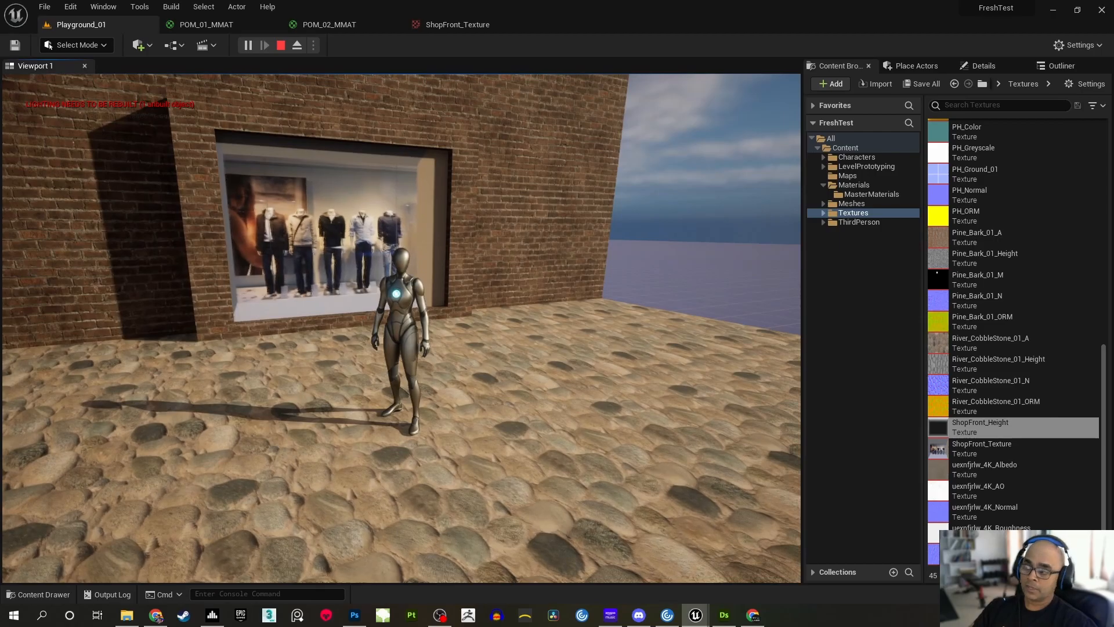
key(s)
key(a)
key(w)
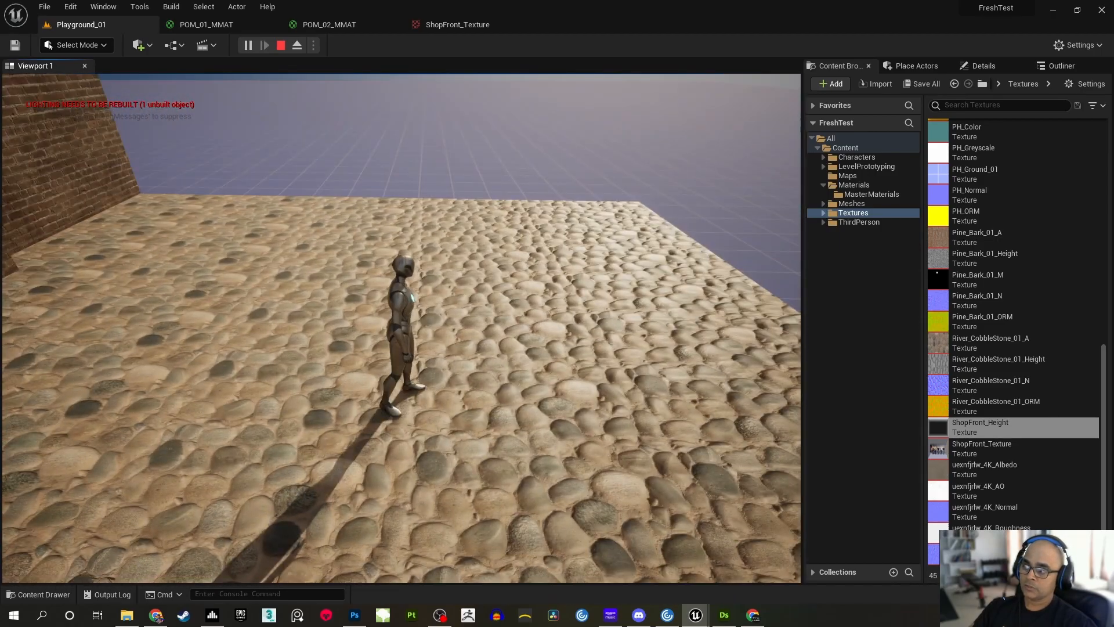
key(w)
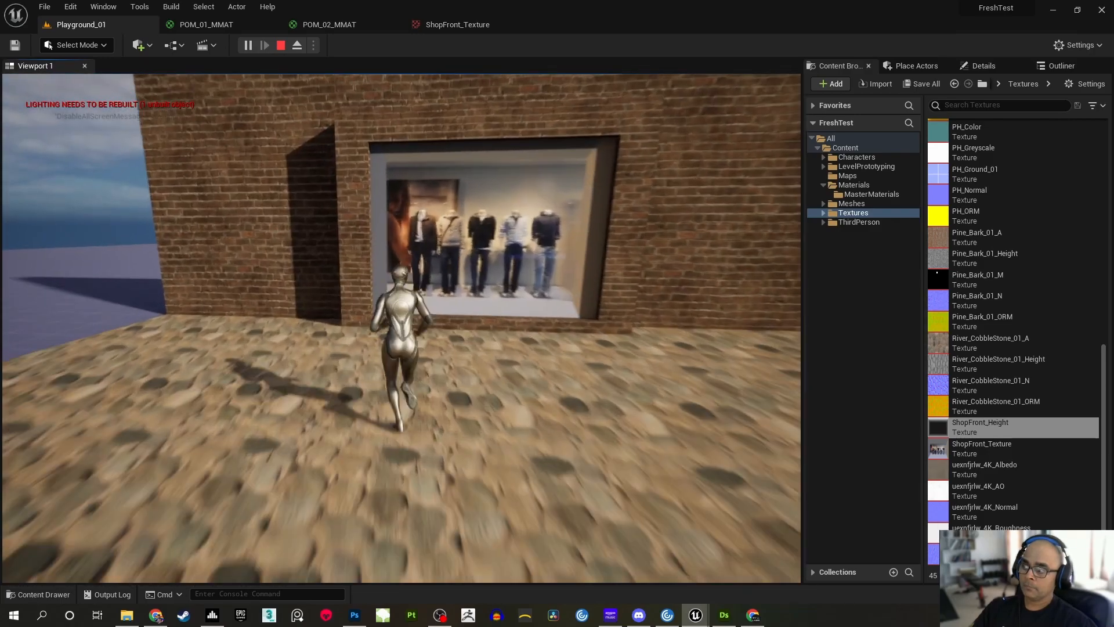
key(a)
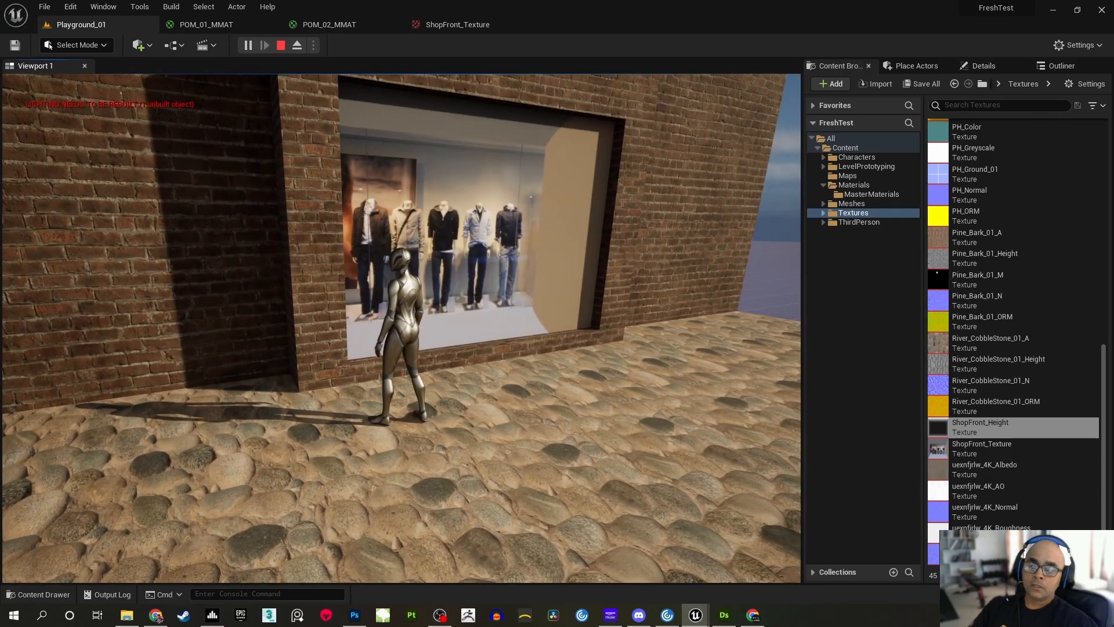